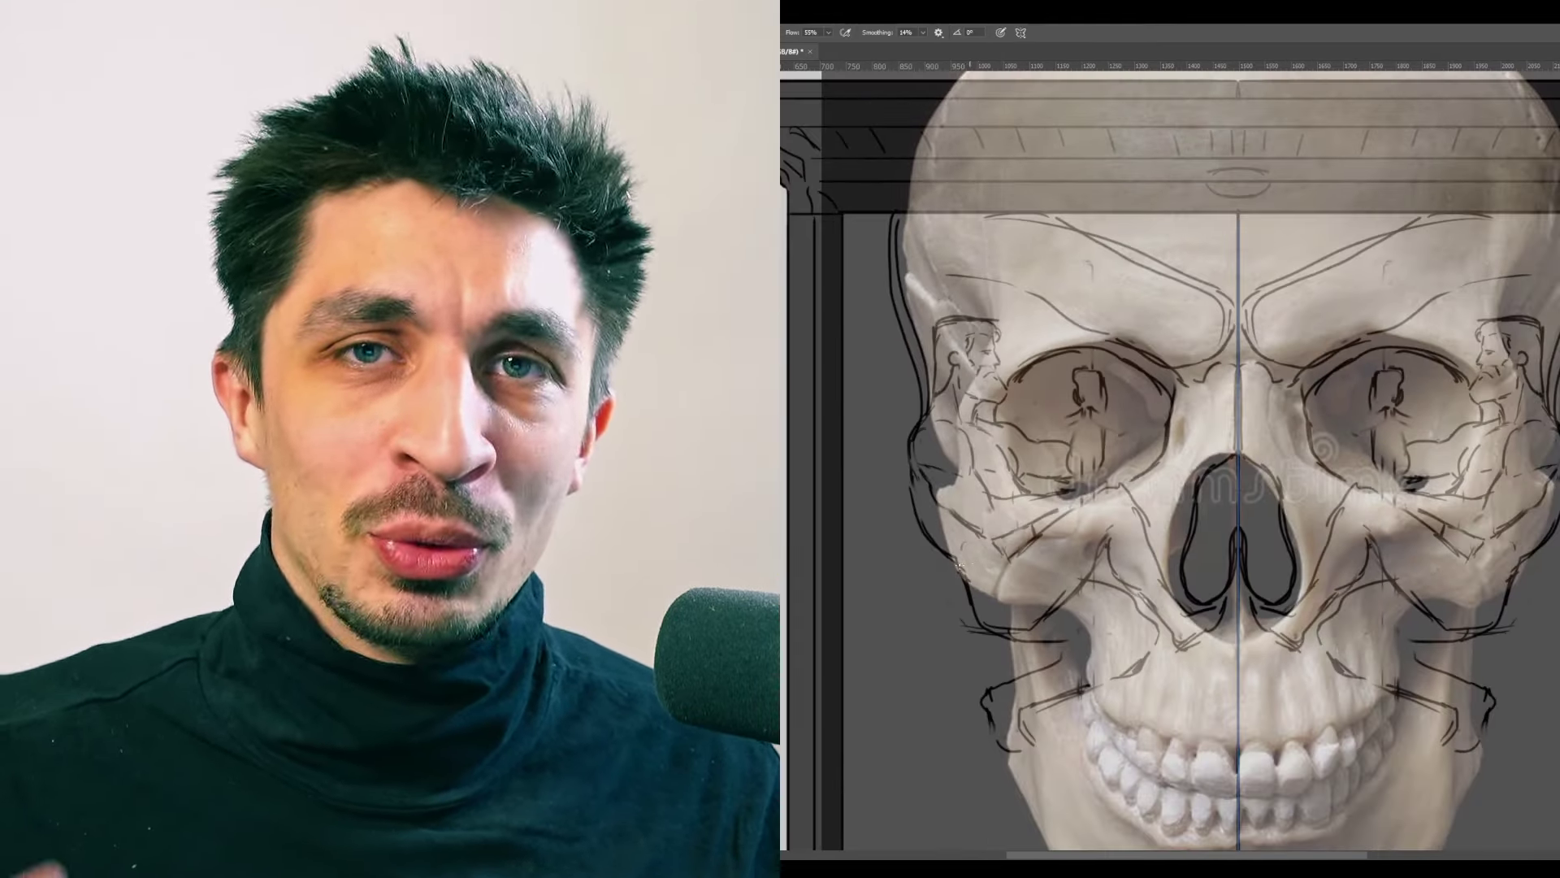
Outline the incisors and remaining teeth on the skull drawing.
left_click_drag(1184, 528, 1159, 447)
left_click_drag(1170, 590, 1185, 669)
mouse_move(1244, 589)
left_mouse_down()
mouse_move(1264, 667)
mouse_move(1221, 689)
left_mouse_up()
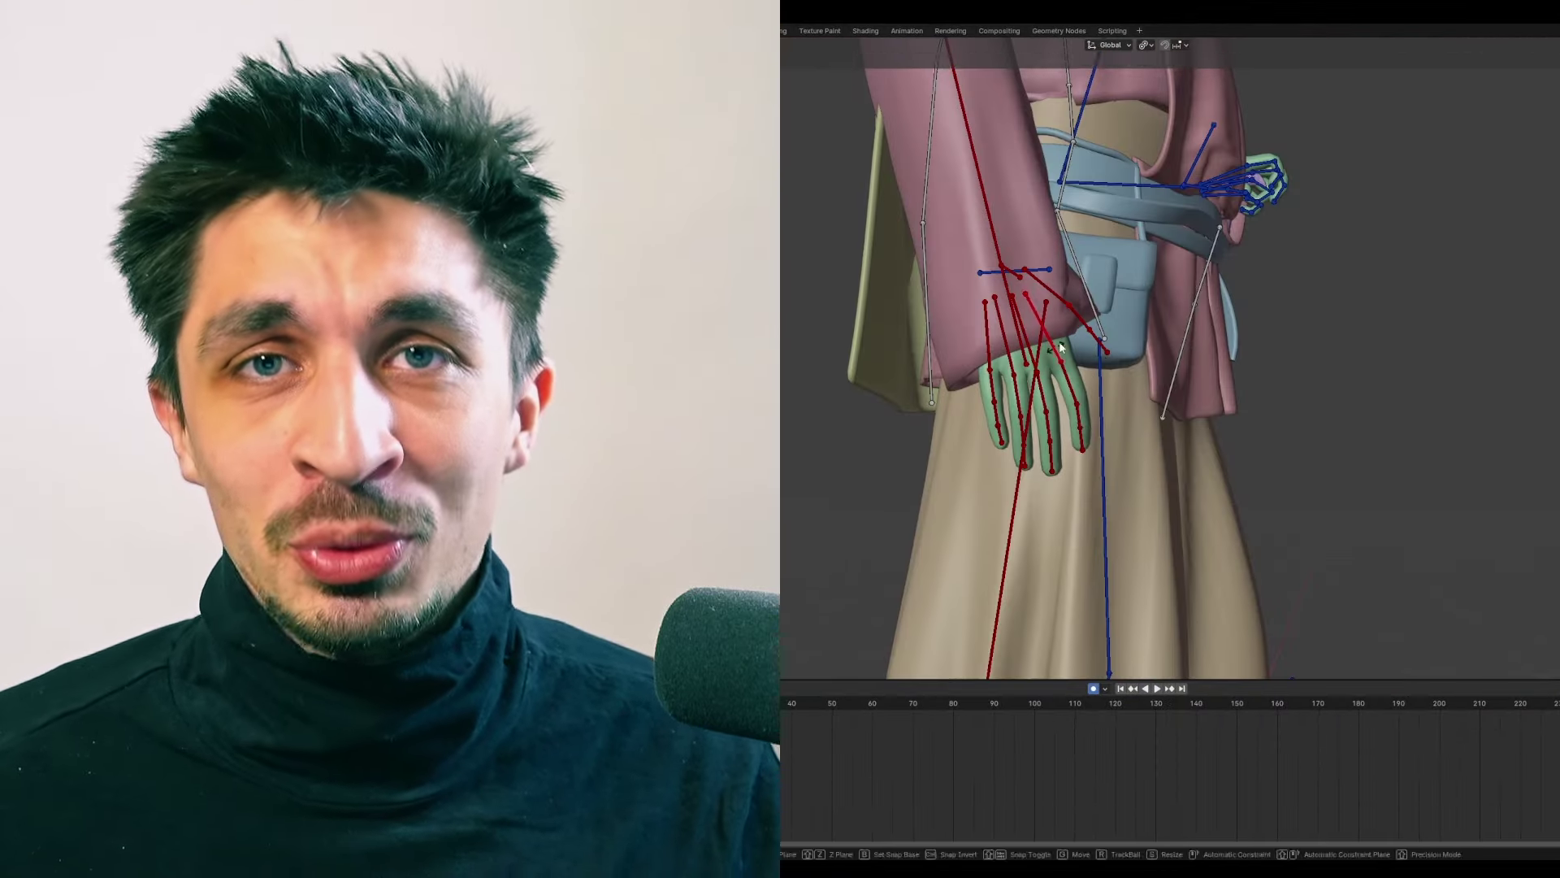
Box-select the hand bones and apply their Rotation & Scale.
left_click_drag(985, 435, 1018, 413)
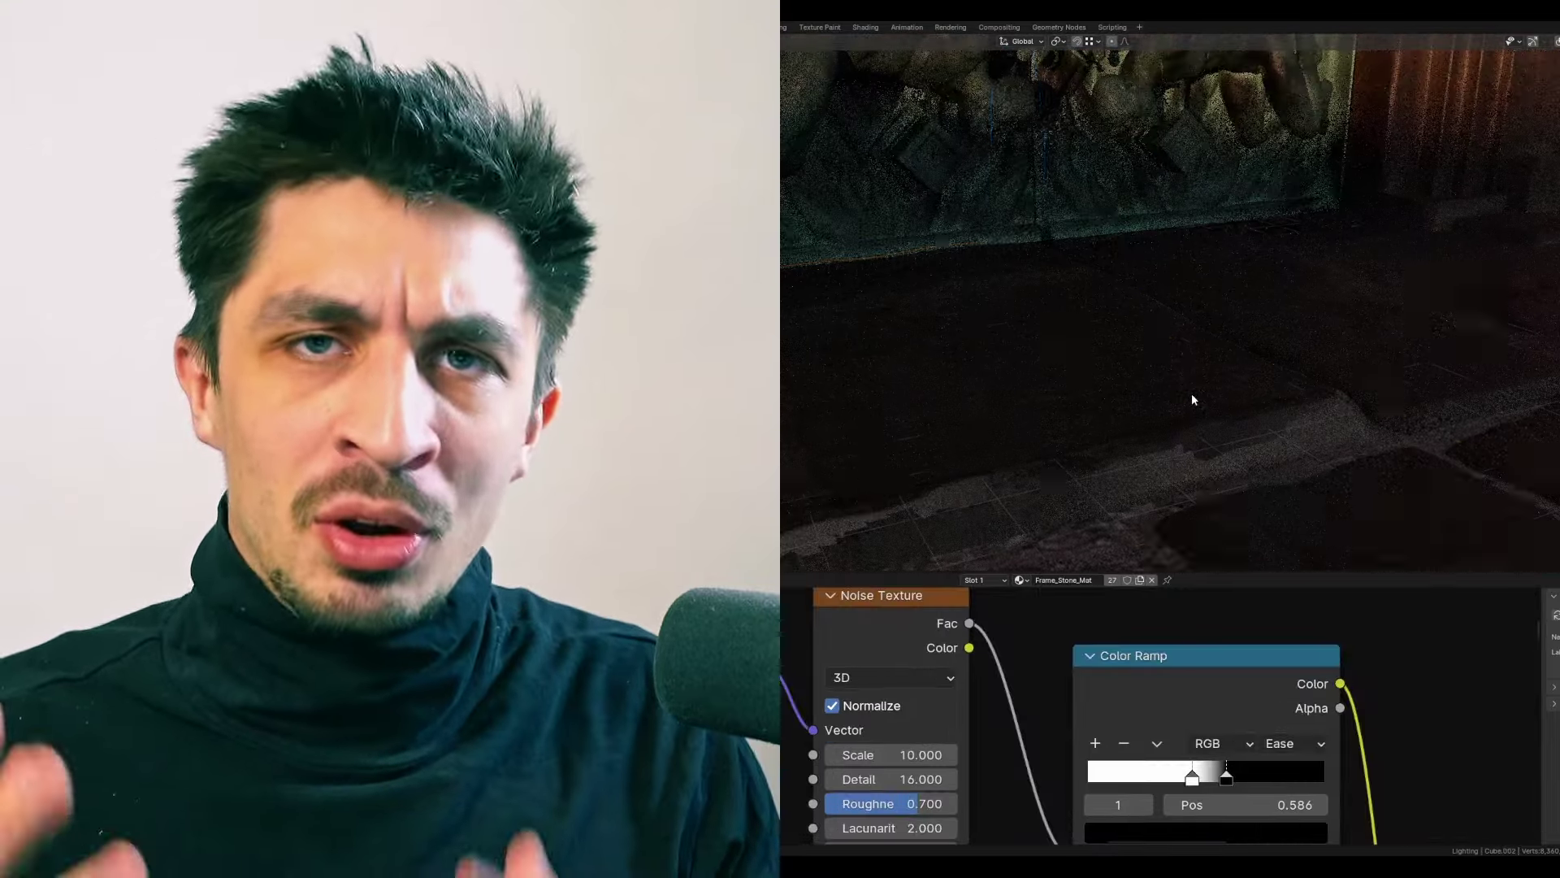
key("ctrl+a")
left_click(1233, 445)
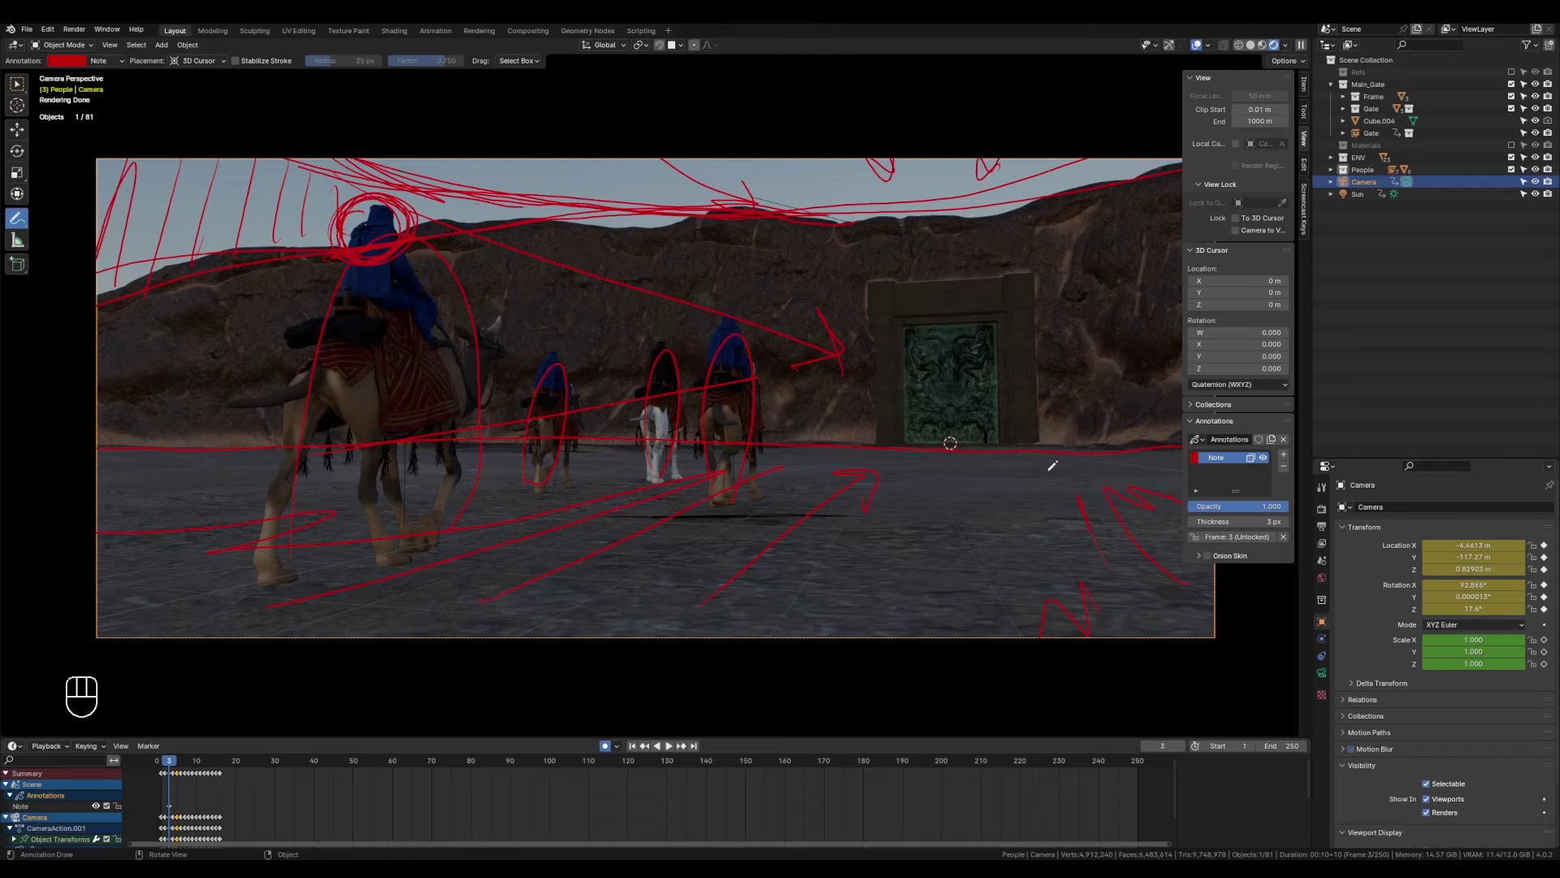
Advance to the next shot, toggle the side panel and overlays, and draw a note stroke.
key("Right")
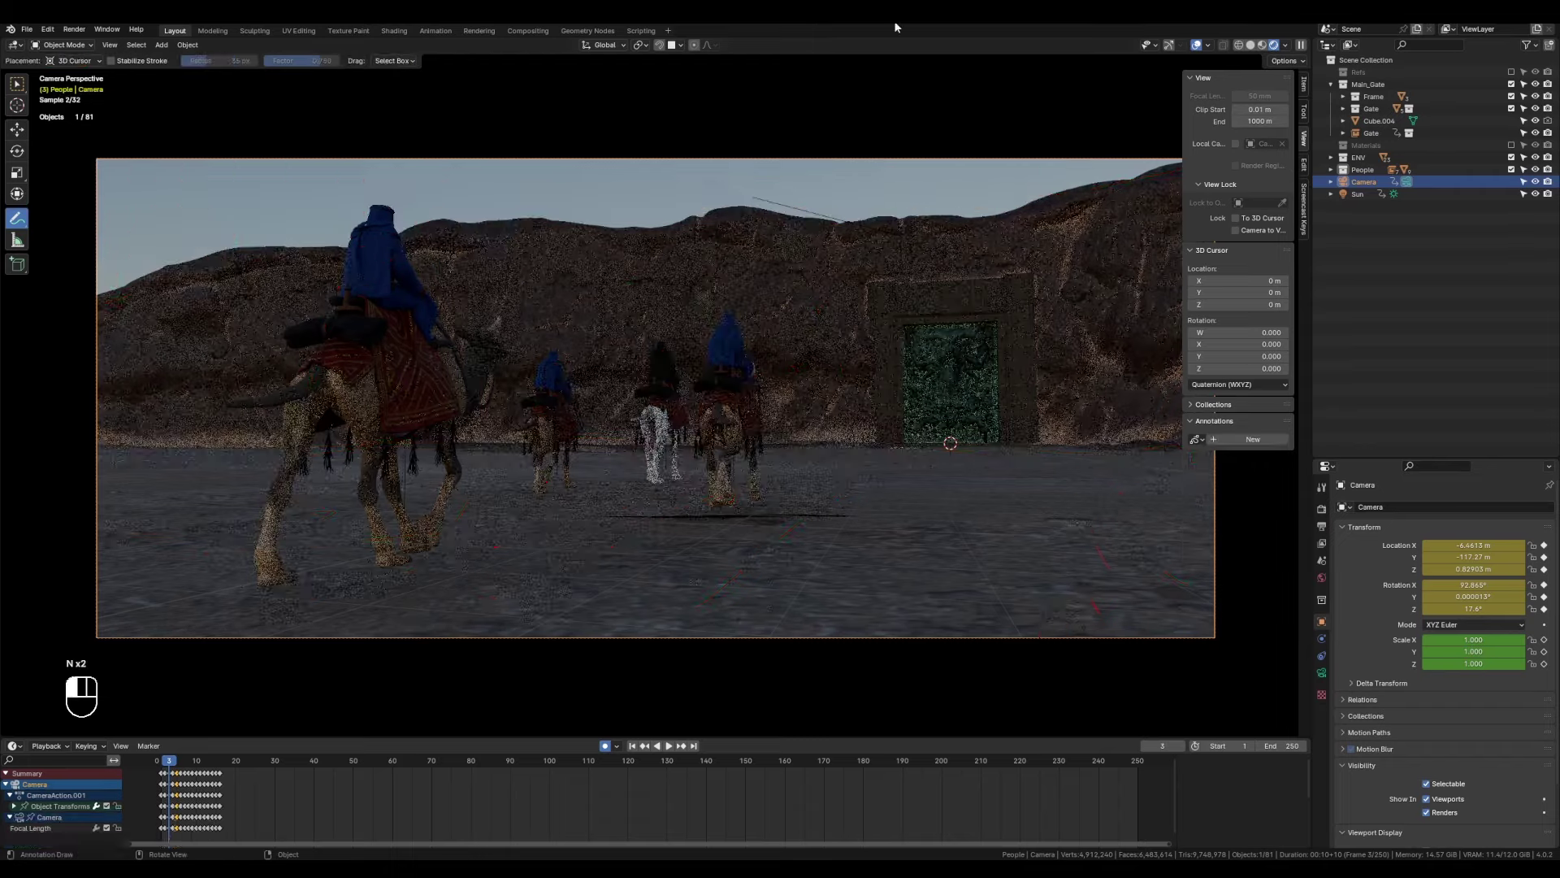
key("n")
key("shift+alt+z")
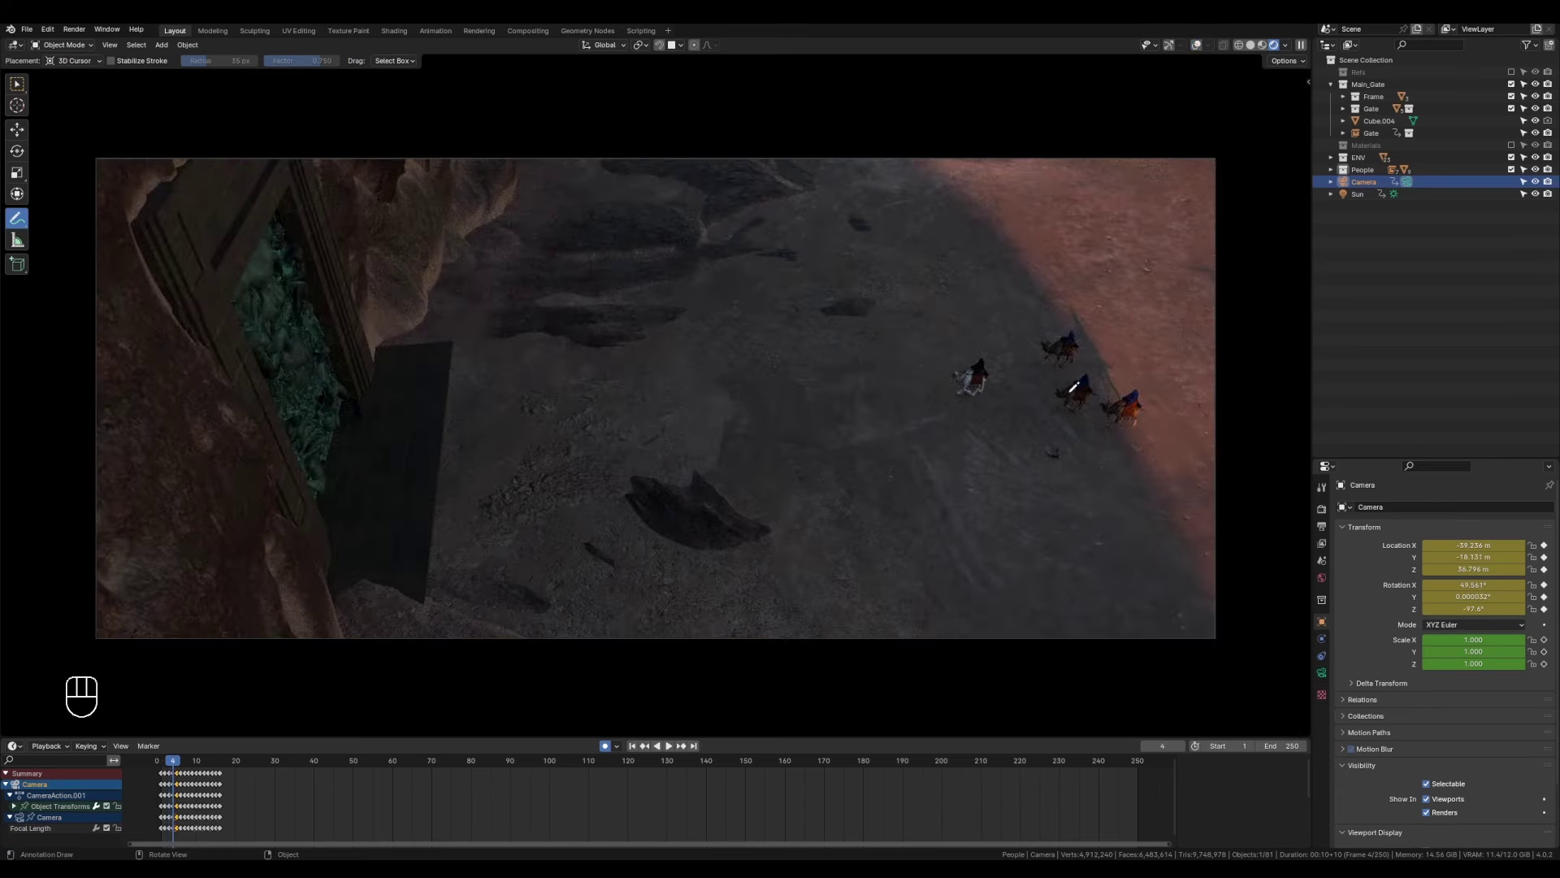
left_click_drag(1090, 322, 1135, 413)
key("n")
key("n")
key("shift+alt+z")
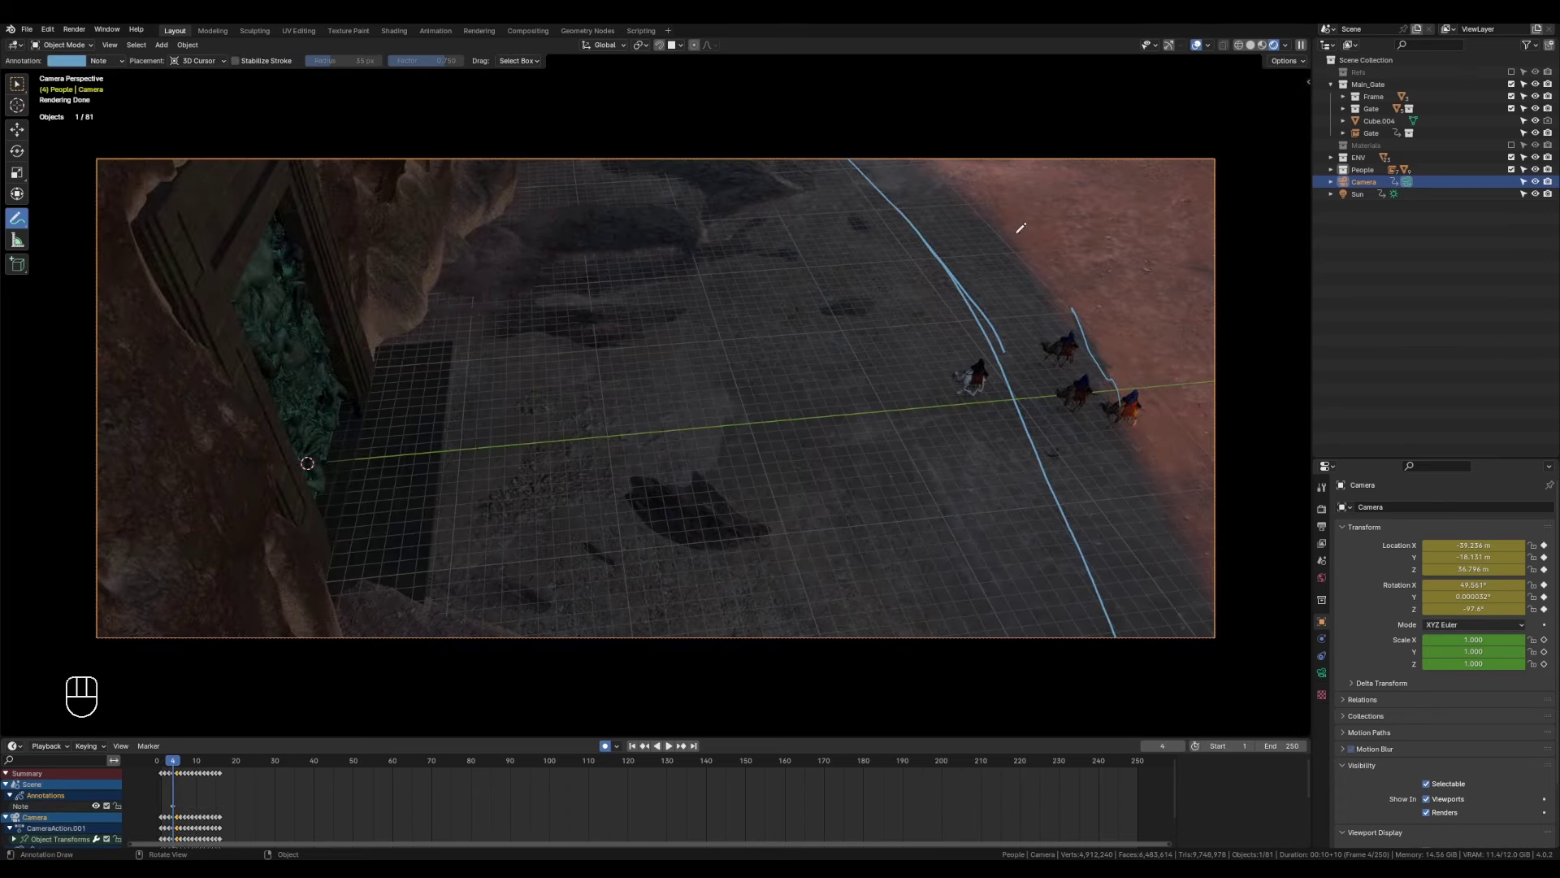
Annotate loops around the riders, lines along their path, ground guide lines and a zigzag over the gate door.
left_click_drag(987, 375, 958, 390)
left_click_drag(1057, 345, 1048, 382)
left_click_drag(879, 200, 1015, 406)
left_click_drag(1040, 471, 1097, 638)
left_click_drag(873, 217, 646, 289)
left_click_drag(918, 325, 732, 407)
left_click_drag(992, 461, 870, 529)
left_click_drag(1071, 333, 1060, 349)
mouse_move(1080, 386)
left_mouse_down()
mouse_move(1071, 397)
mouse_move(1126, 414)
left_mouse_up()
left_click_drag(216, 383, 333, 488)
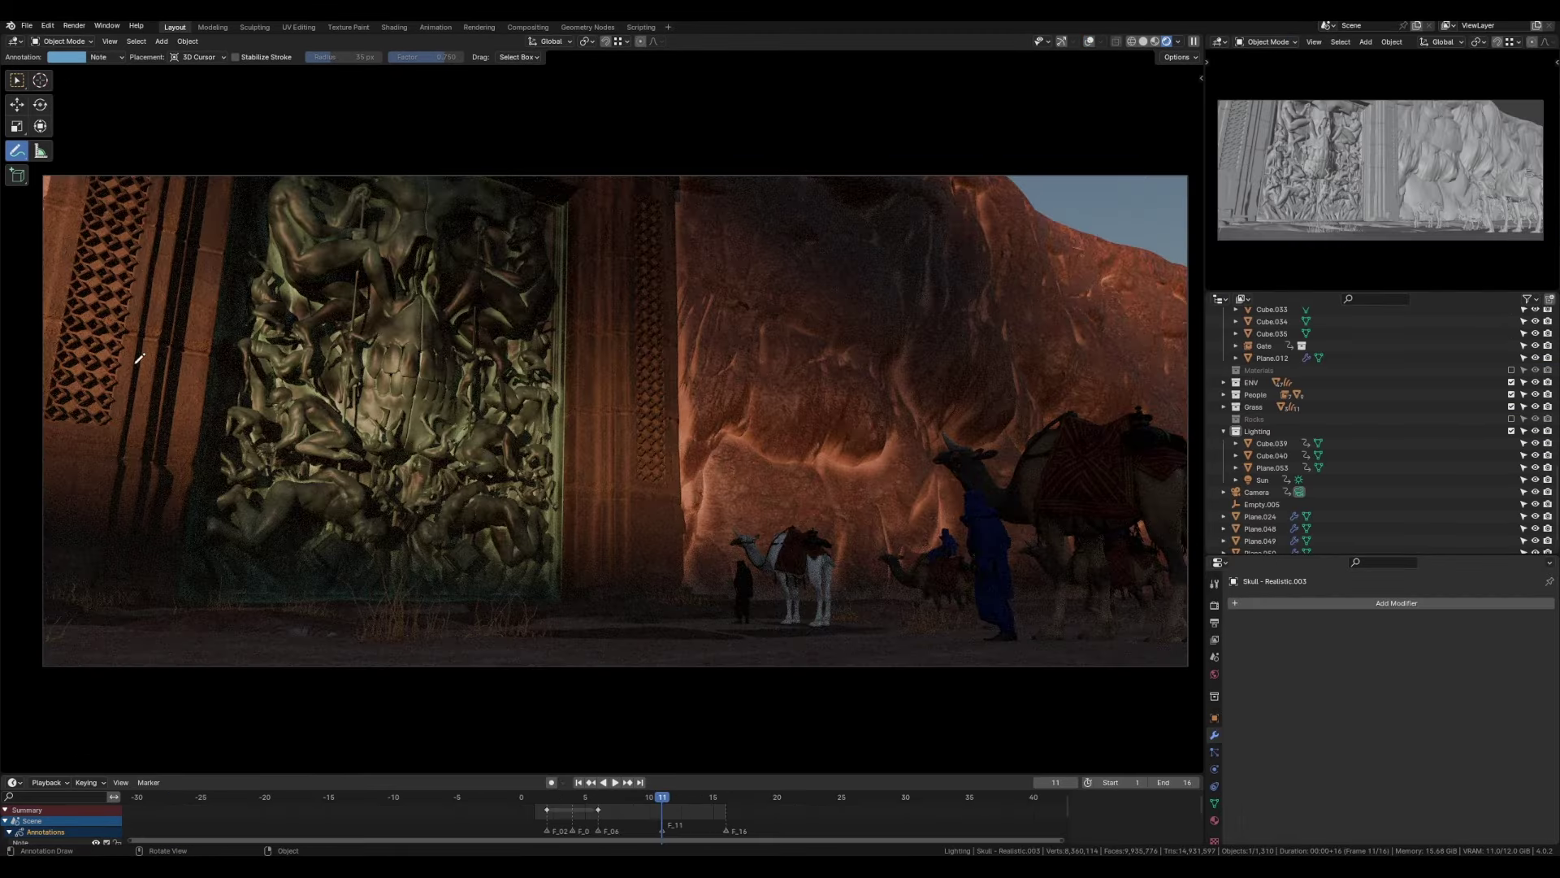
Jump to the frame-16 gate shot and hide the viewport overlays.
left_click(724, 798)
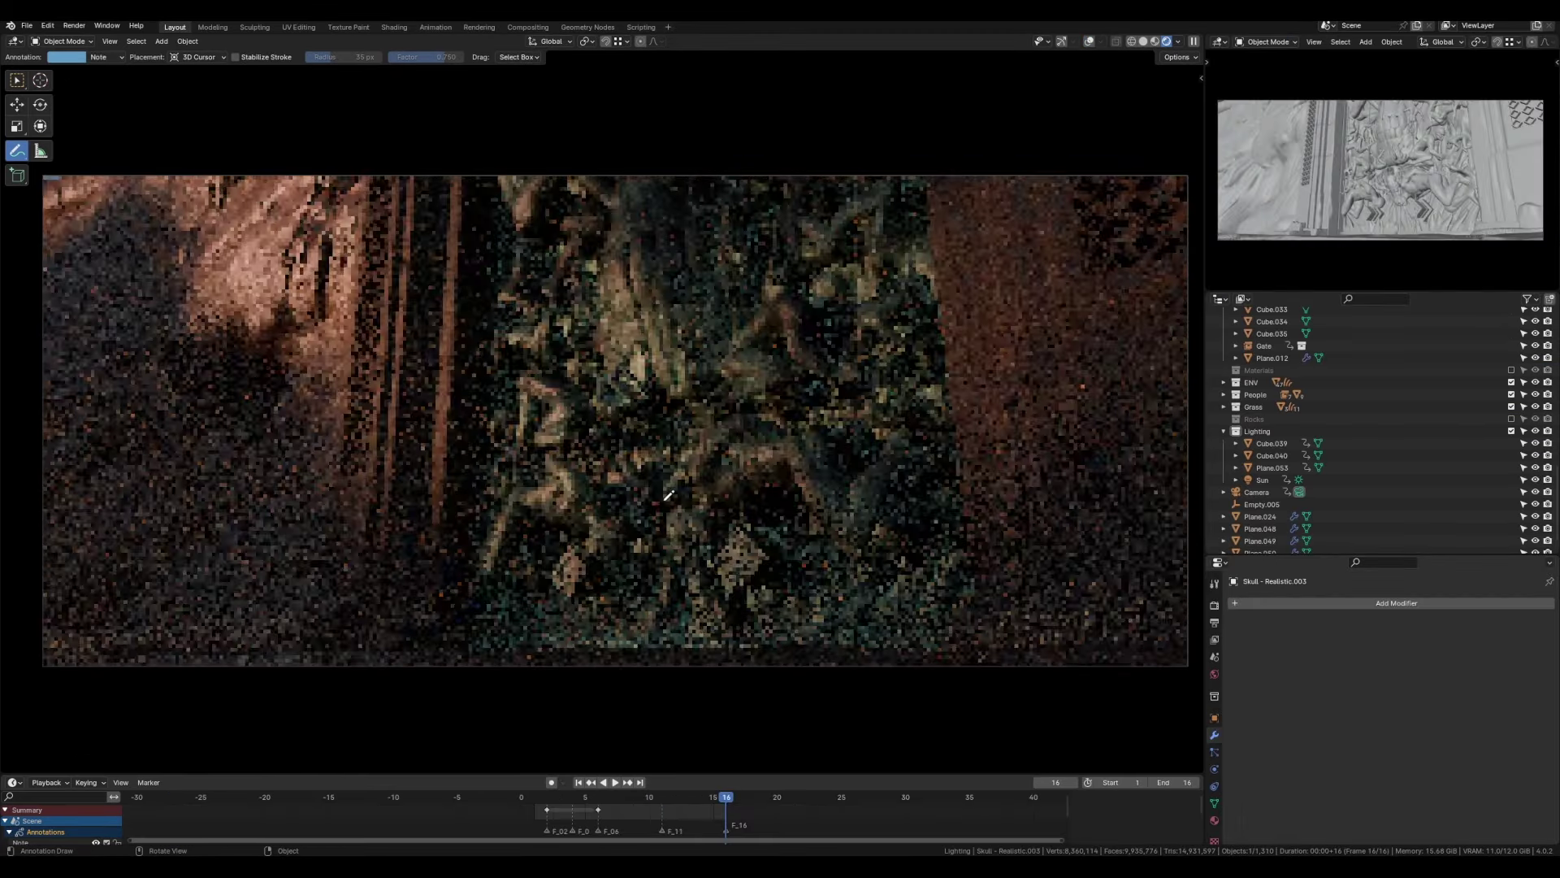
left_click(1089, 42)
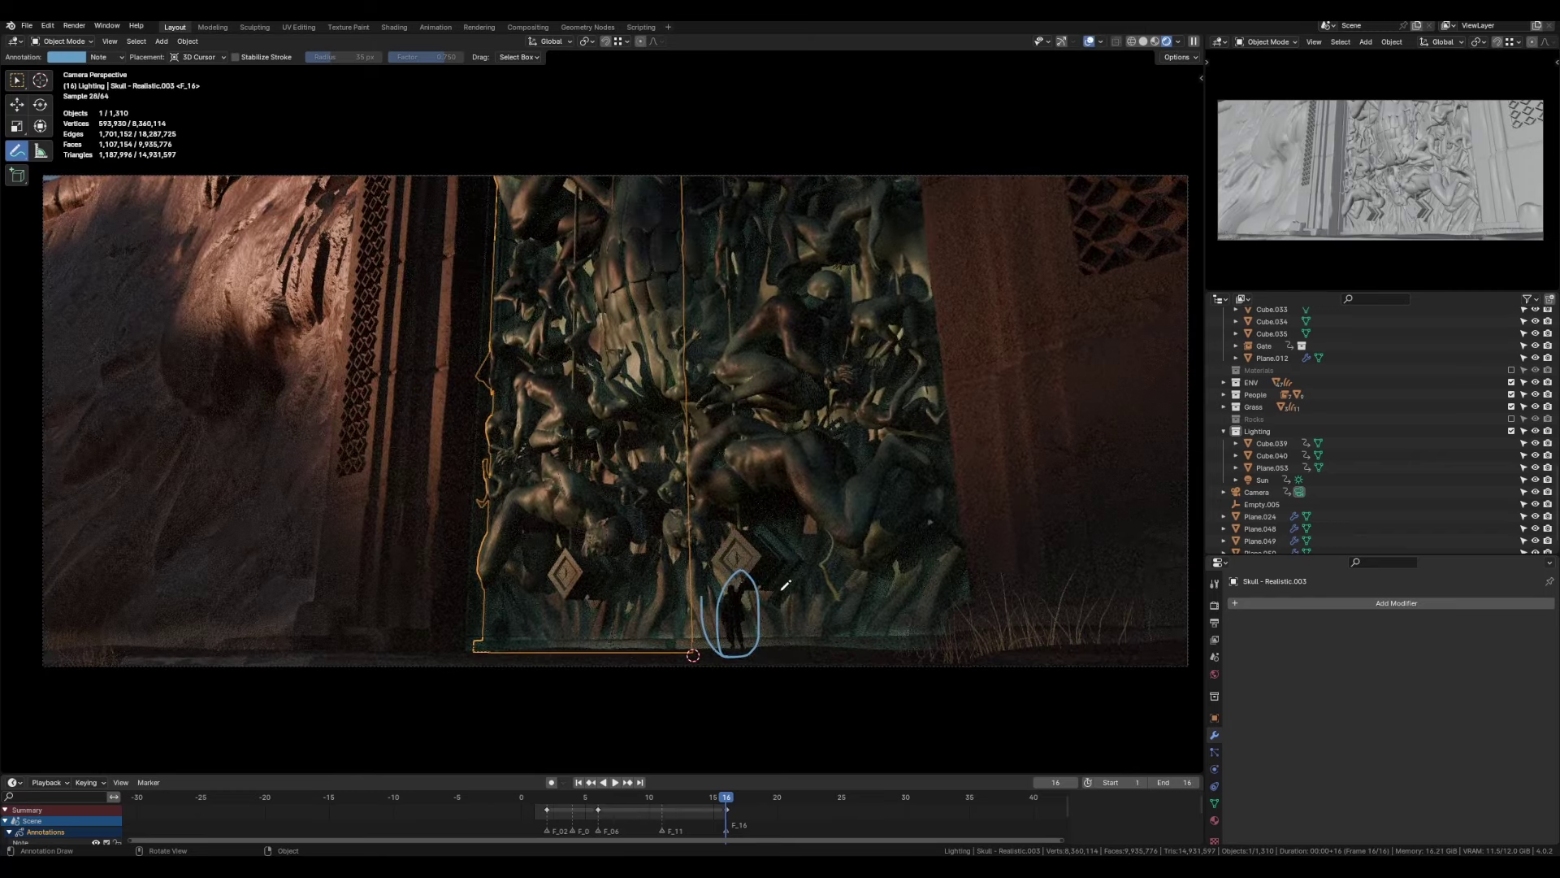
key("shift+alt+z")
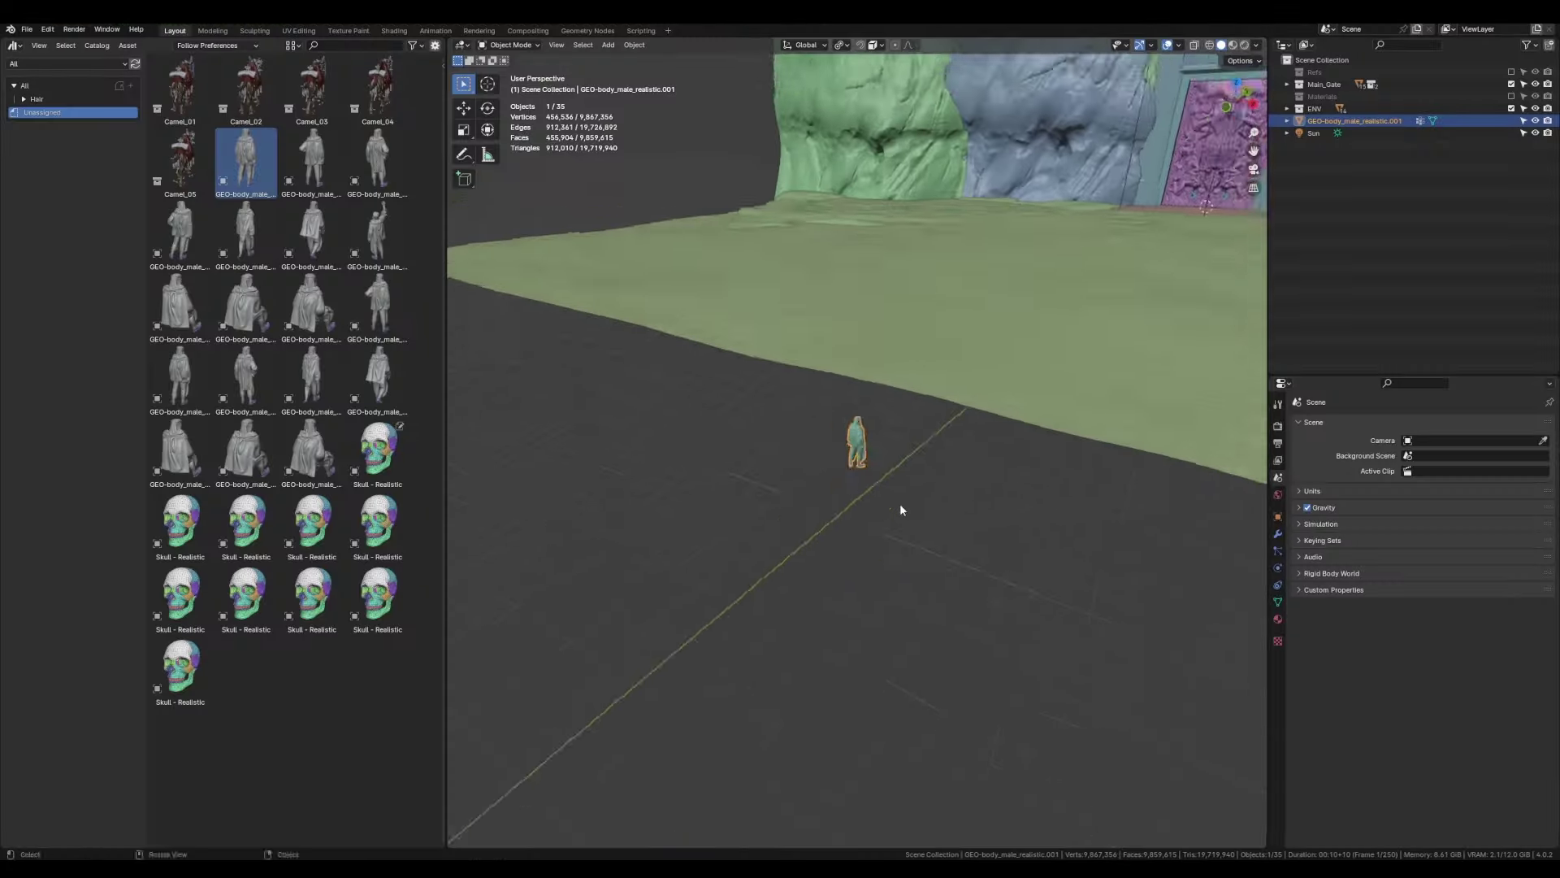
Drop the Camel_03 asset onto the ground and move it along Z.
left_click_drag(312, 85, 910, 340)
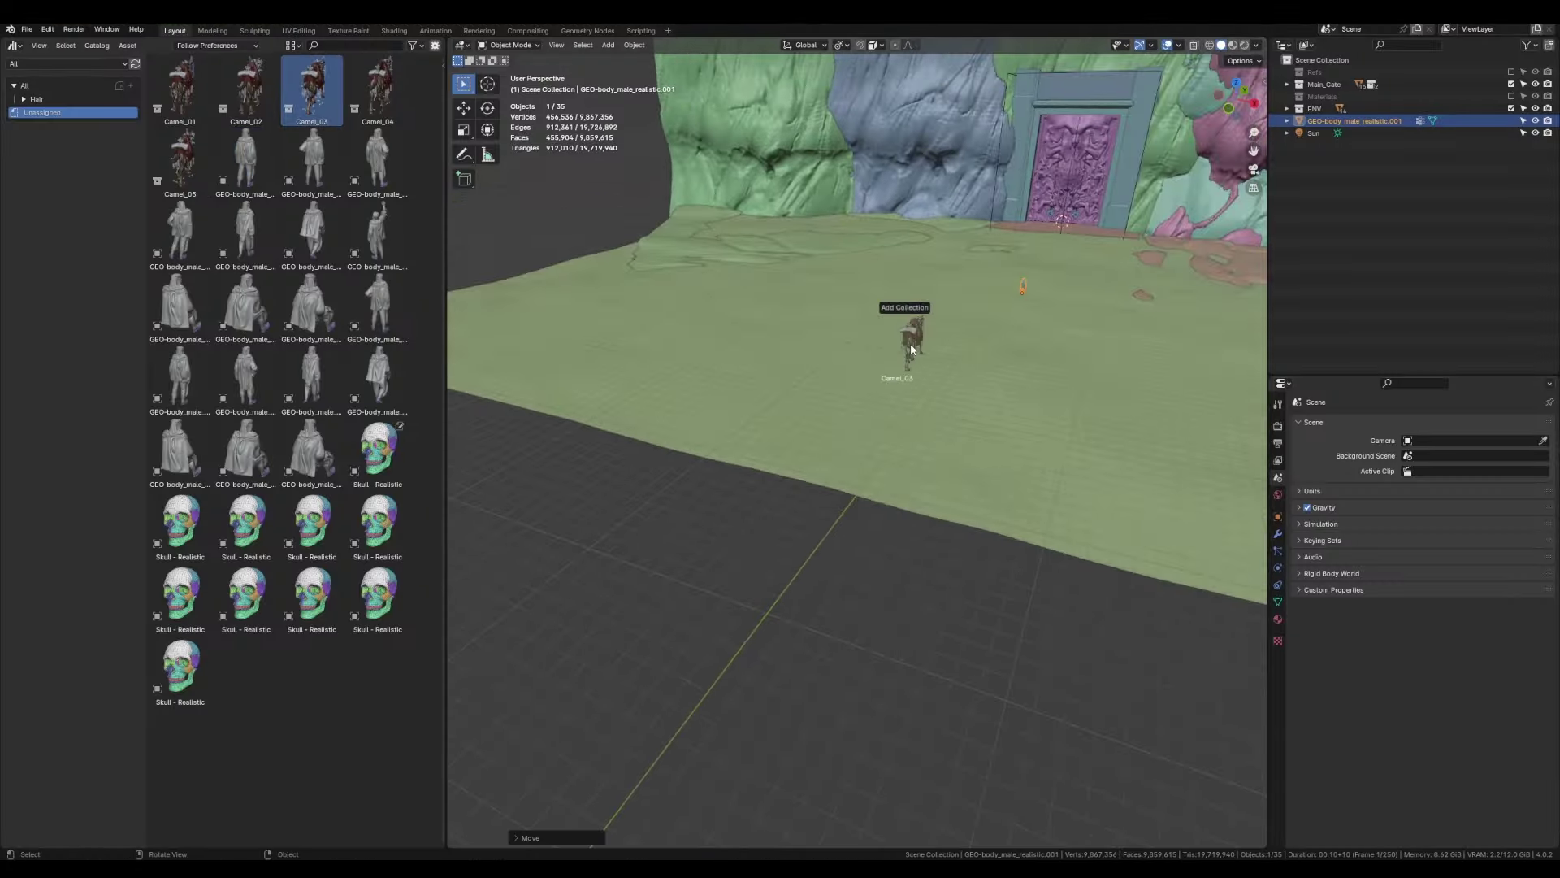
key("g")
key("z")
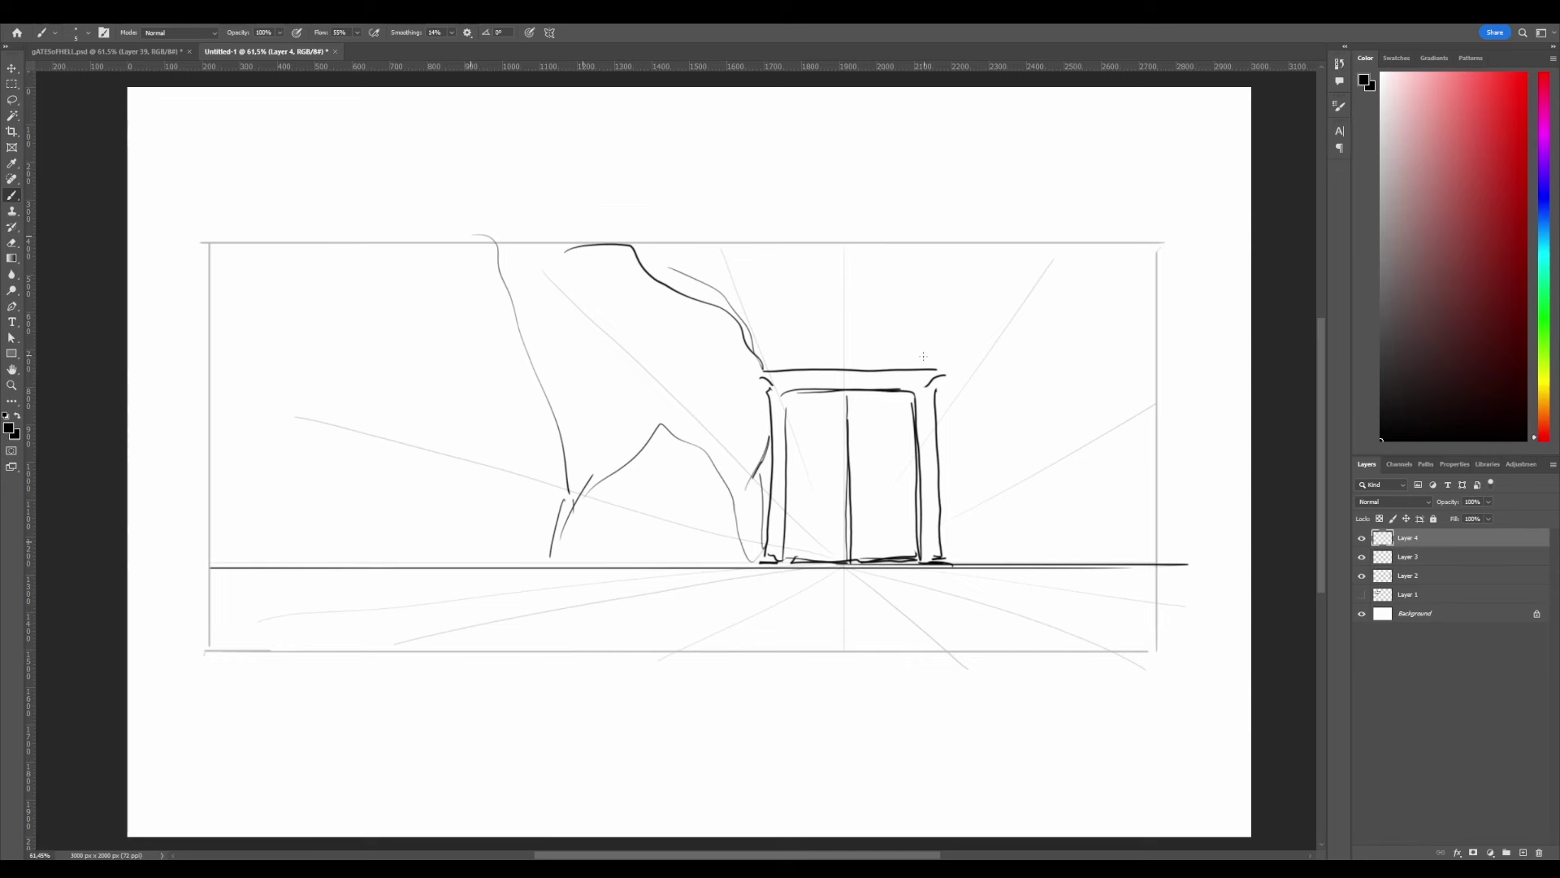
Sketch drapery folds and extra strokes on the figure sketch.
mouse_move(704, 305)
left_mouse_down()
mouse_move(715, 261)
mouse_move(762, 367)
left_mouse_up()
left_click_drag(747, 244, 817, 363)
left_click_drag(910, 248, 883, 352)
left_click_drag(778, 251, 906, 282)
left_click_drag(892, 278, 975, 233)
left_click_drag(962, 349, 958, 530)
left_click_drag(1005, 410, 1067, 534)
left_click_drag(1087, 327, 1093, 544)
left_click_drag(1116, 429, 1093, 544)
left_click_drag(975, 524, 955, 563)
left_click_drag(1071, 252, 1049, 329)
left_click_drag(1163, 261, 1129, 320)
left_click_drag(1111, 247, 1106, 305)
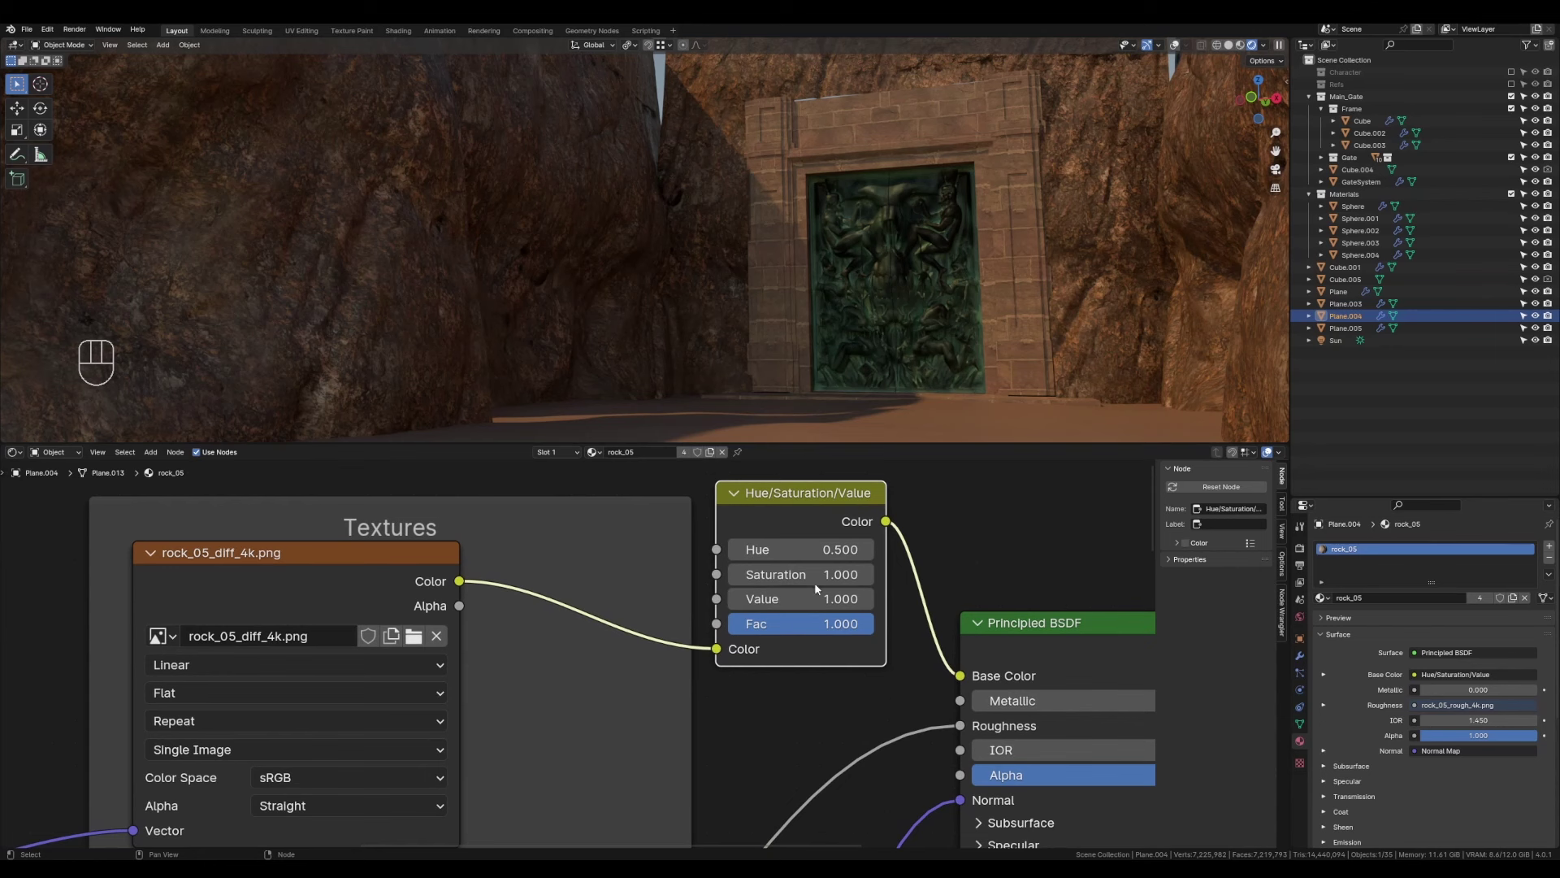
Set the rock texture's Hue/Saturation hue to 0.45 so the cliffs turn red.
left_click_drag(764, 549, 776, 550)
left_click(776, 550)
type("0.45")
key("Return")
left_click(814, 550)
key("Return")
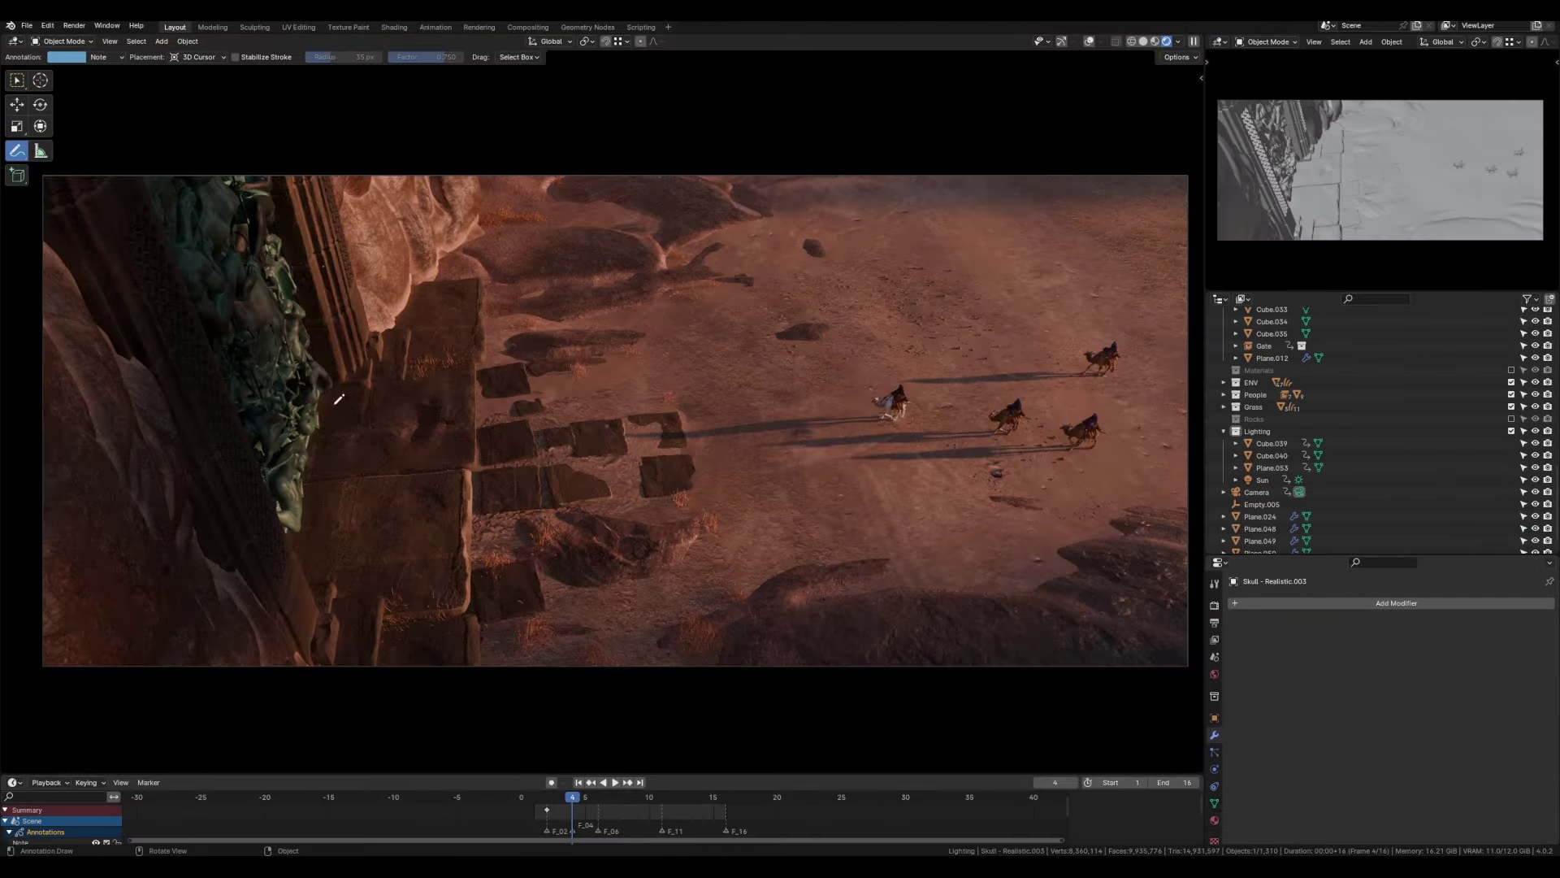
On the next gate shot, draw arches over the right, middle and left riders, then hide overlays.
key("Right")
key("Right")
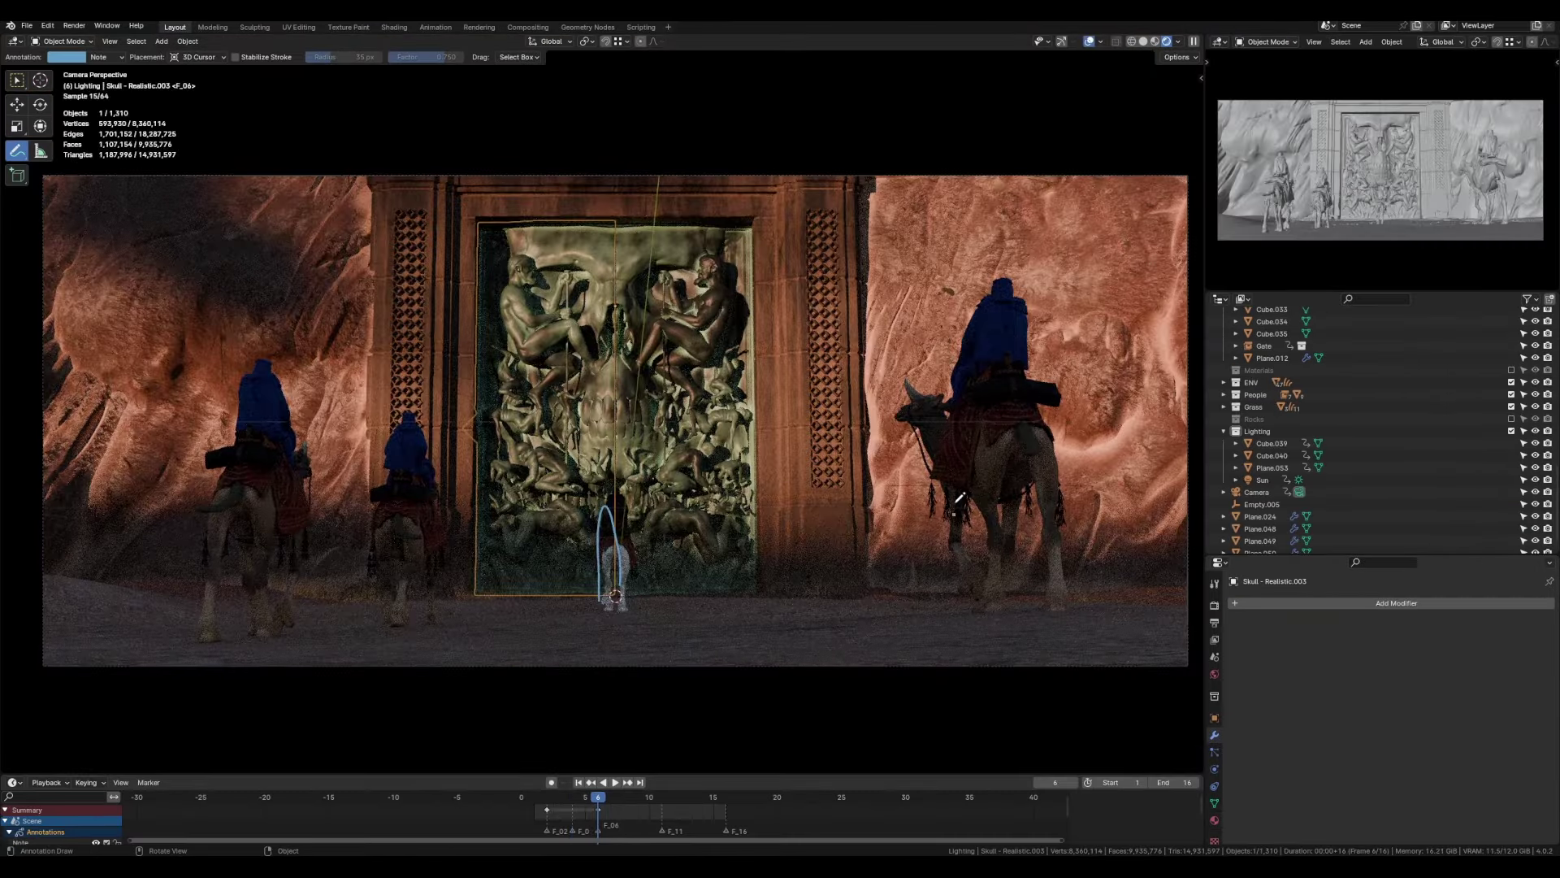
left_click_drag(993, 278, 1043, 546)
left_click_drag(382, 559, 437, 547)
left_click_drag(192, 573, 281, 578)
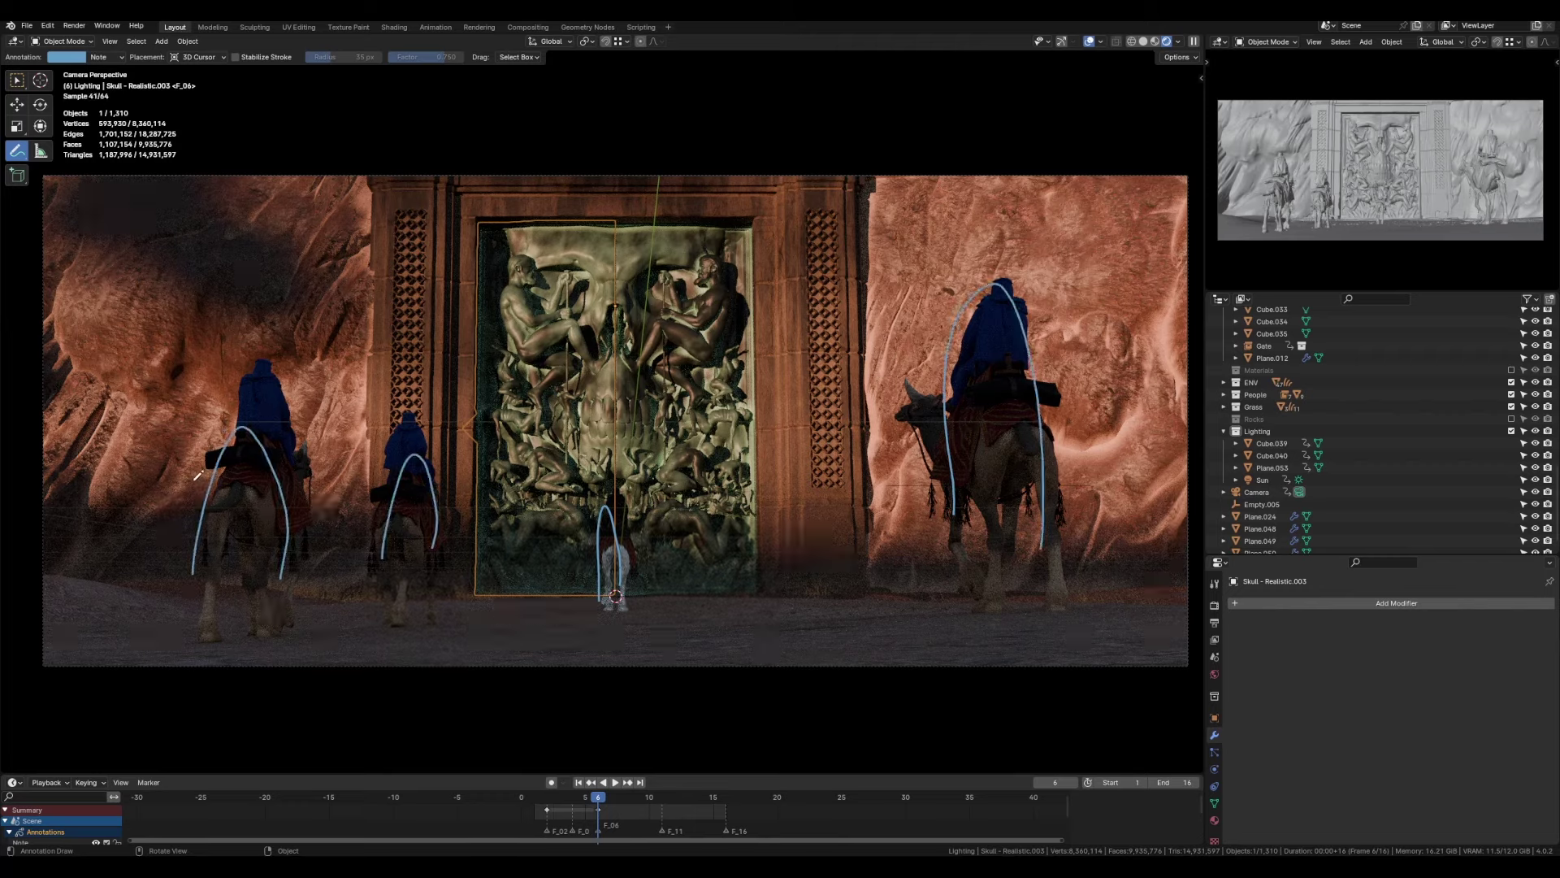
key("shift+alt+z")
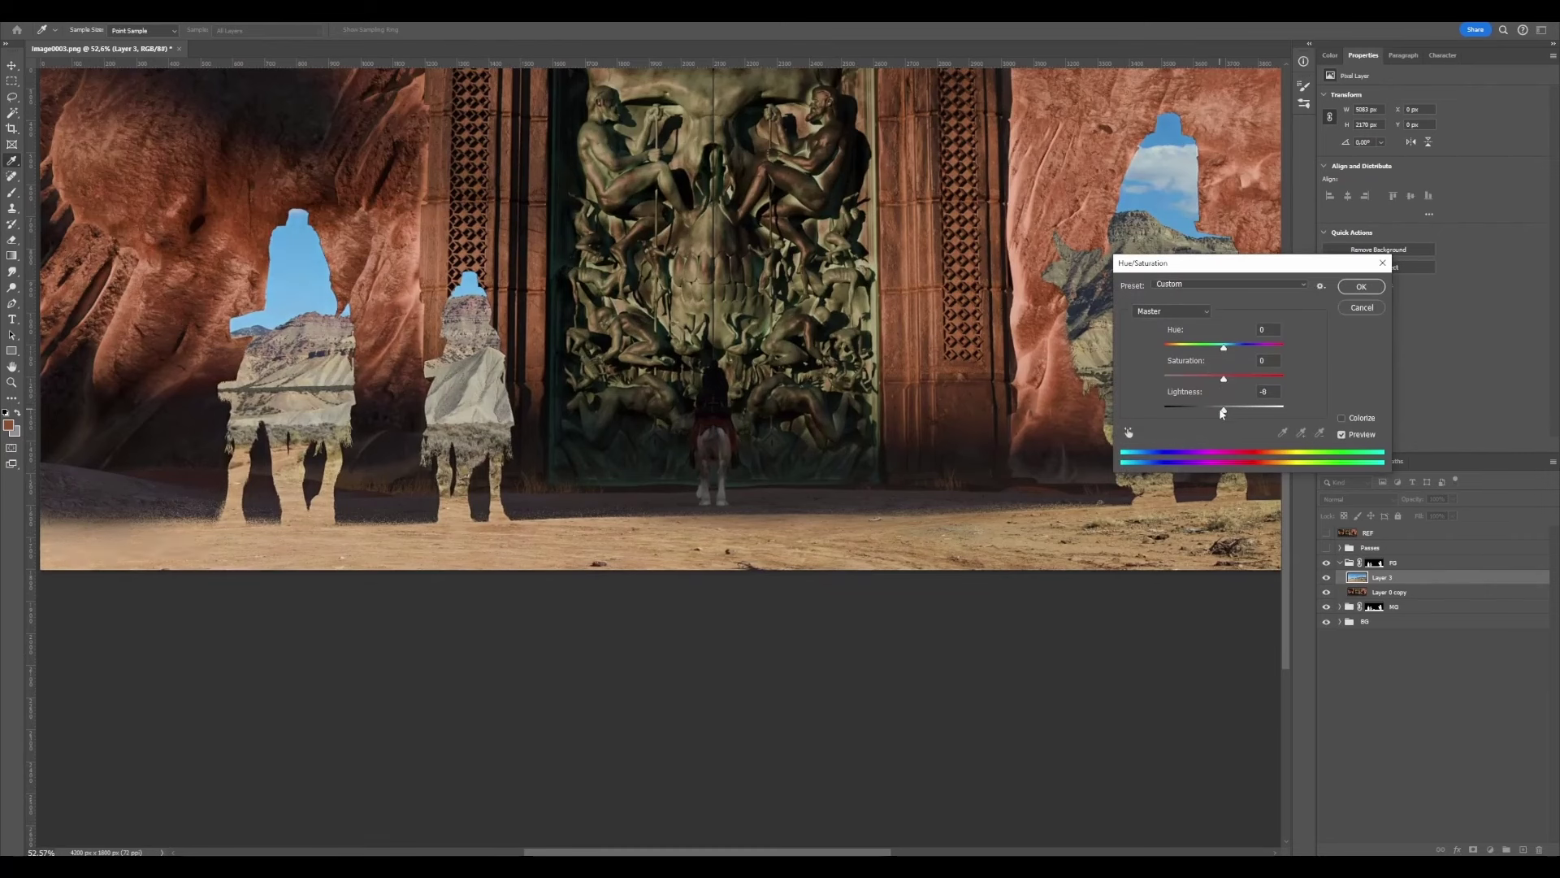
Cancel a hue adjustment and free-transform the layer about 149 px right.
key("Down")
key("Down")
key("Escape")
key("ctrl+t")
left_click_drag(845, 504, 890, 520)
key("ctrl+0")
Preview Mix.001 on the door, then move the lower node chain and preview the Minimum node.
scroll(890, 521, "up", 2, "alt")
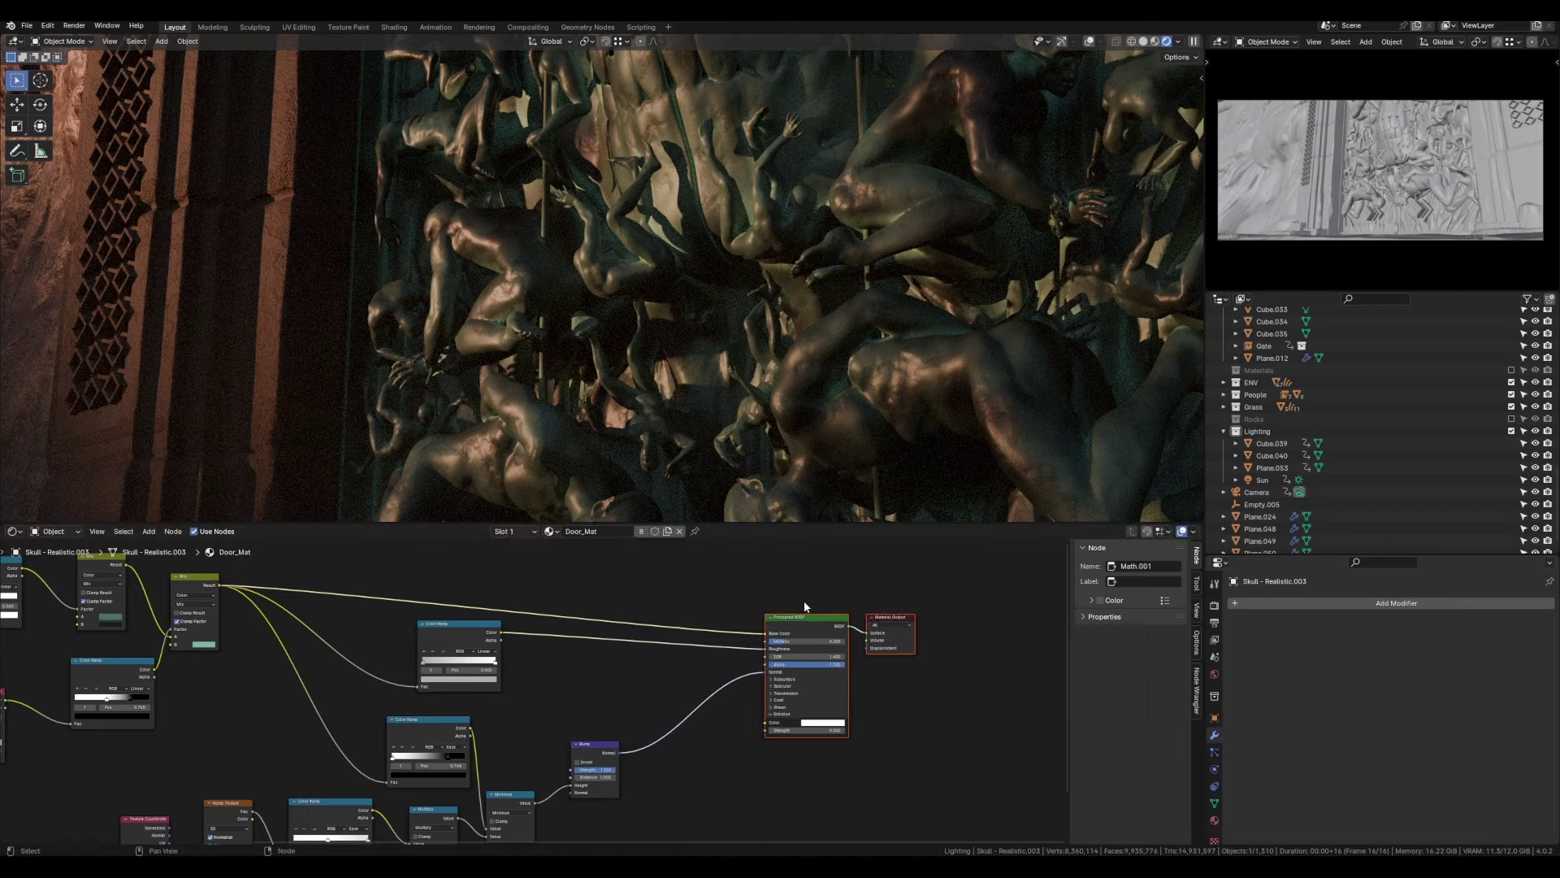
scroll(803, 601, "up", 2)
scroll(325, 597, "down", 3)
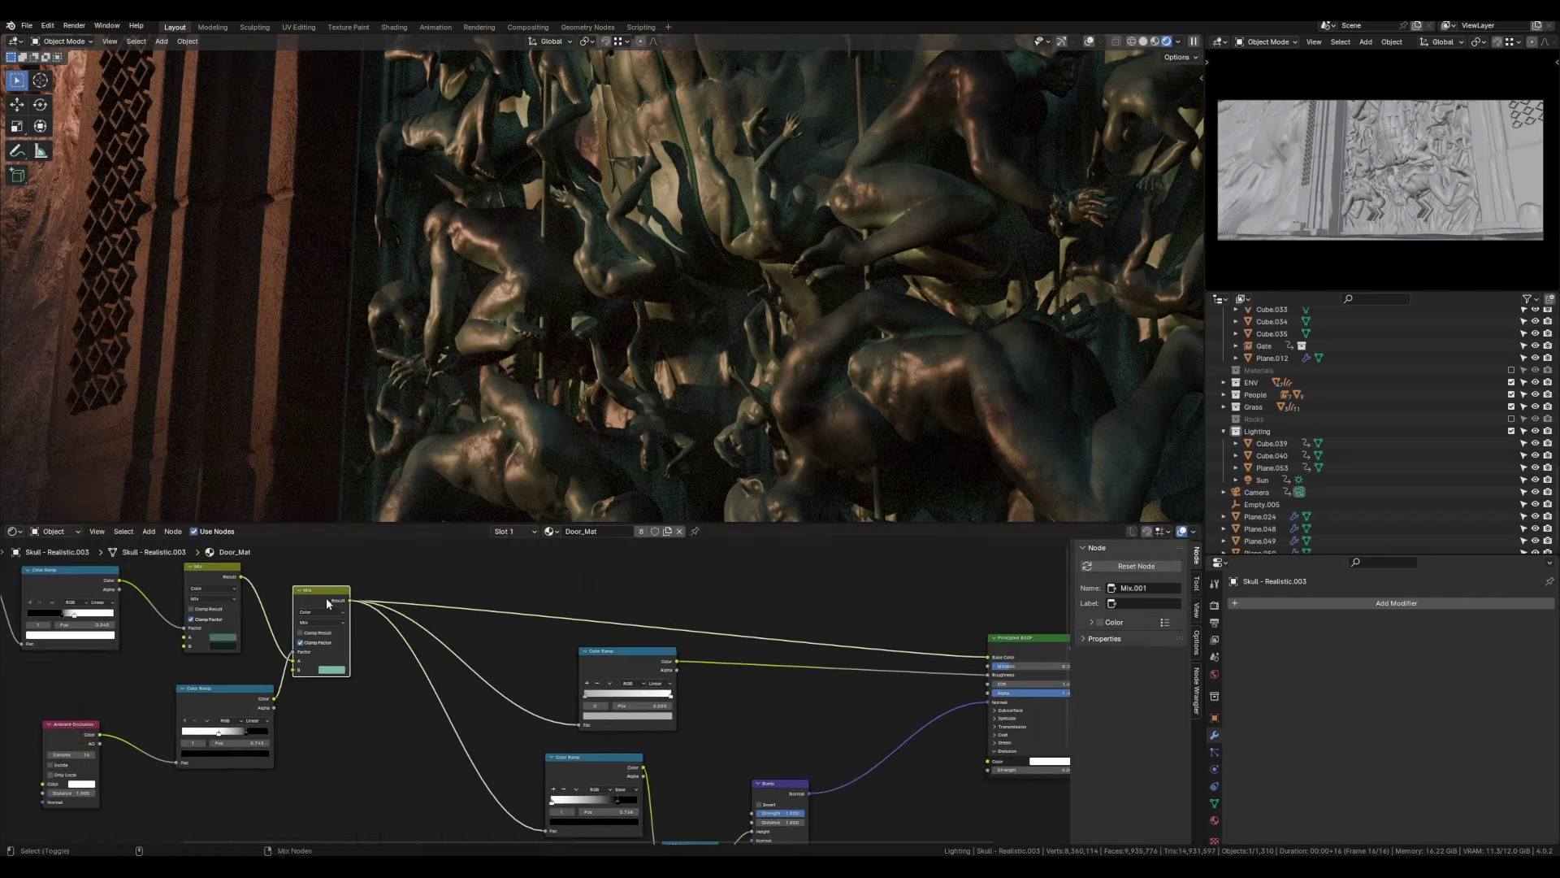
left_click(325, 598, "ctrl+shift")
scroll(325, 598, "down", 2)
scroll(494, 667, "up", 1)
scroll(495, 667, "down", 1)
key("g")
left_click(758, 689)
scroll(757, 689, "up", 1)
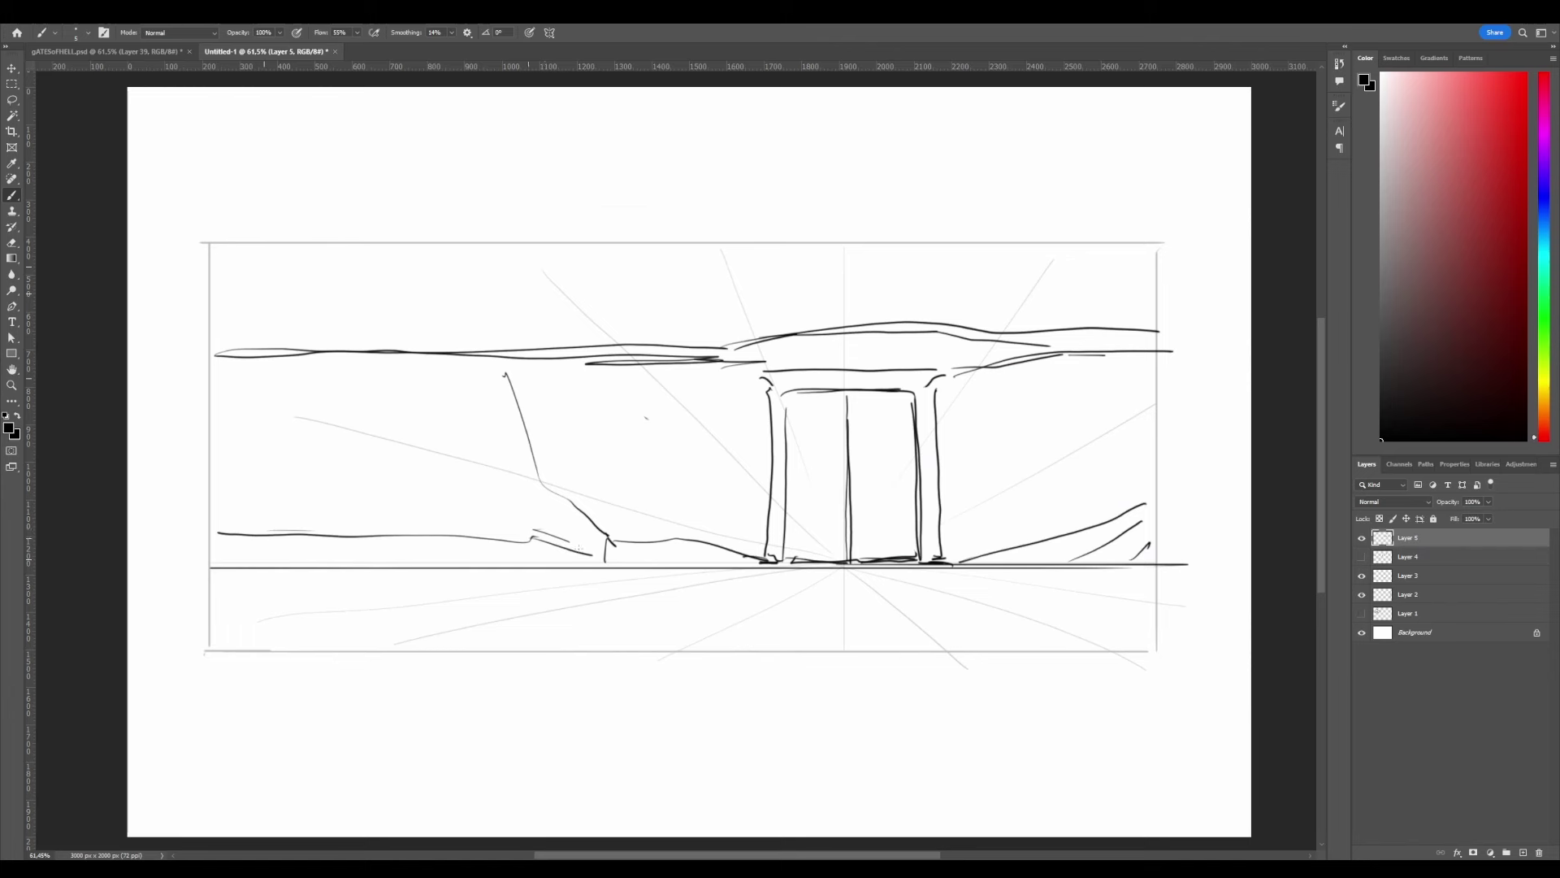
Outline the rock edges at the left of the sketch, undoing one stroke.
left_click_drag(467, 487, 524, 520)
mouse_move(293, 362)
left_mouse_down()
mouse_move(446, 465)
mouse_move(215, 463)
left_mouse_up()
left_click_drag(216, 366, 213, 422)
mouse_move(400, 538)
left_mouse_down()
mouse_move(423, 563)
mouse_move(491, 538)
mouse_move(606, 559)
left_mouse_up()
key("ctrl+z")
key("ctrl+z")
Sketch the right-side mound and the lines beside both gate columns.
left_click_drag(1141, 508, 1154, 559)
left_click_drag(955, 386, 979, 488)
left_click_drag(975, 504, 947, 553)
left_click_drag(744, 399, 719, 520)
left_click_drag(957, 483, 943, 524)
left_click_drag(955, 388, 969, 487)
left_click_drag(738, 418, 756, 556)
Block in the right rock mass and refine the rock edges and left rock's top.
left_click_drag(1000, 481, 1055, 459)
left_click_drag(1127, 358, 1045, 471)
left_click_drag(1146, 394, 1149, 522)
left_click_drag(1053, 479, 1032, 544)
left_click_drag(280, 370, 240, 454)
left_click_drag(446, 459, 520, 459)
left_click_drag(497, 367, 288, 362)
left_click_drag(730, 362, 749, 398)
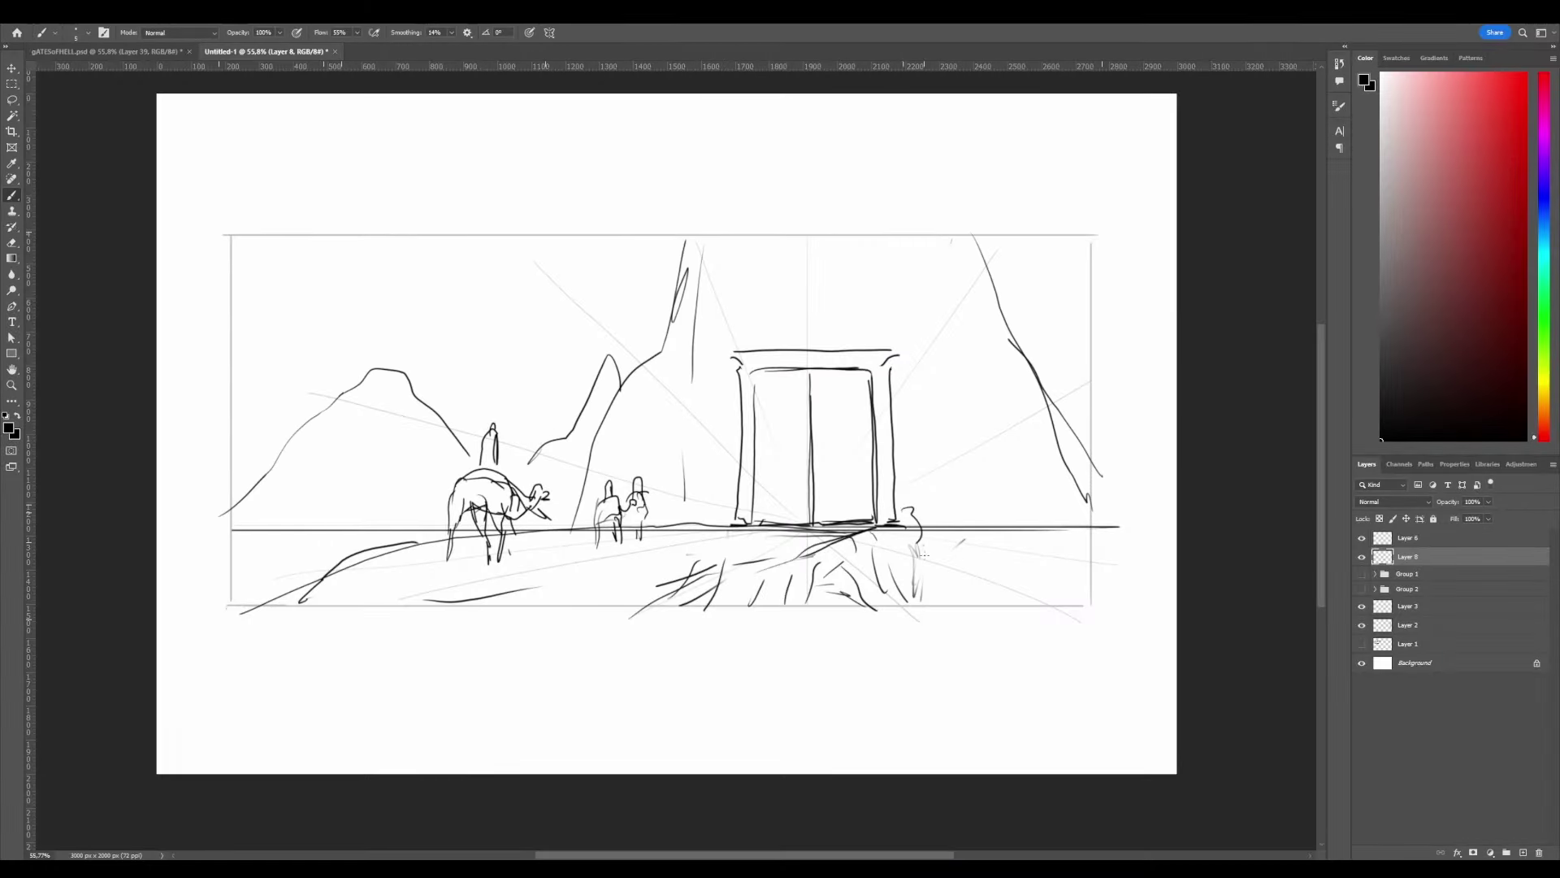
Add lines beside the gate, a distant left peak and small sky strokes.
left_click_drag(899, 453, 901, 520)
left_click_drag(918, 544, 930, 603)
left_click_drag(738, 290, 705, 439)
left_click_drag(243, 262, 504, 355)
left_click_drag(480, 240, 569, 355)
left_click_drag(282, 271, 479, 237)
left_click_drag(604, 295, 660, 318)
mouse_move(1041, 329)
left_mouse_down()
mouse_move(1075, 333)
mouse_move(1014, 326)
left_mouse_up()
left_click_drag(232, 429, 286, 422)
left_click_drag(1080, 401, 1100, 396)
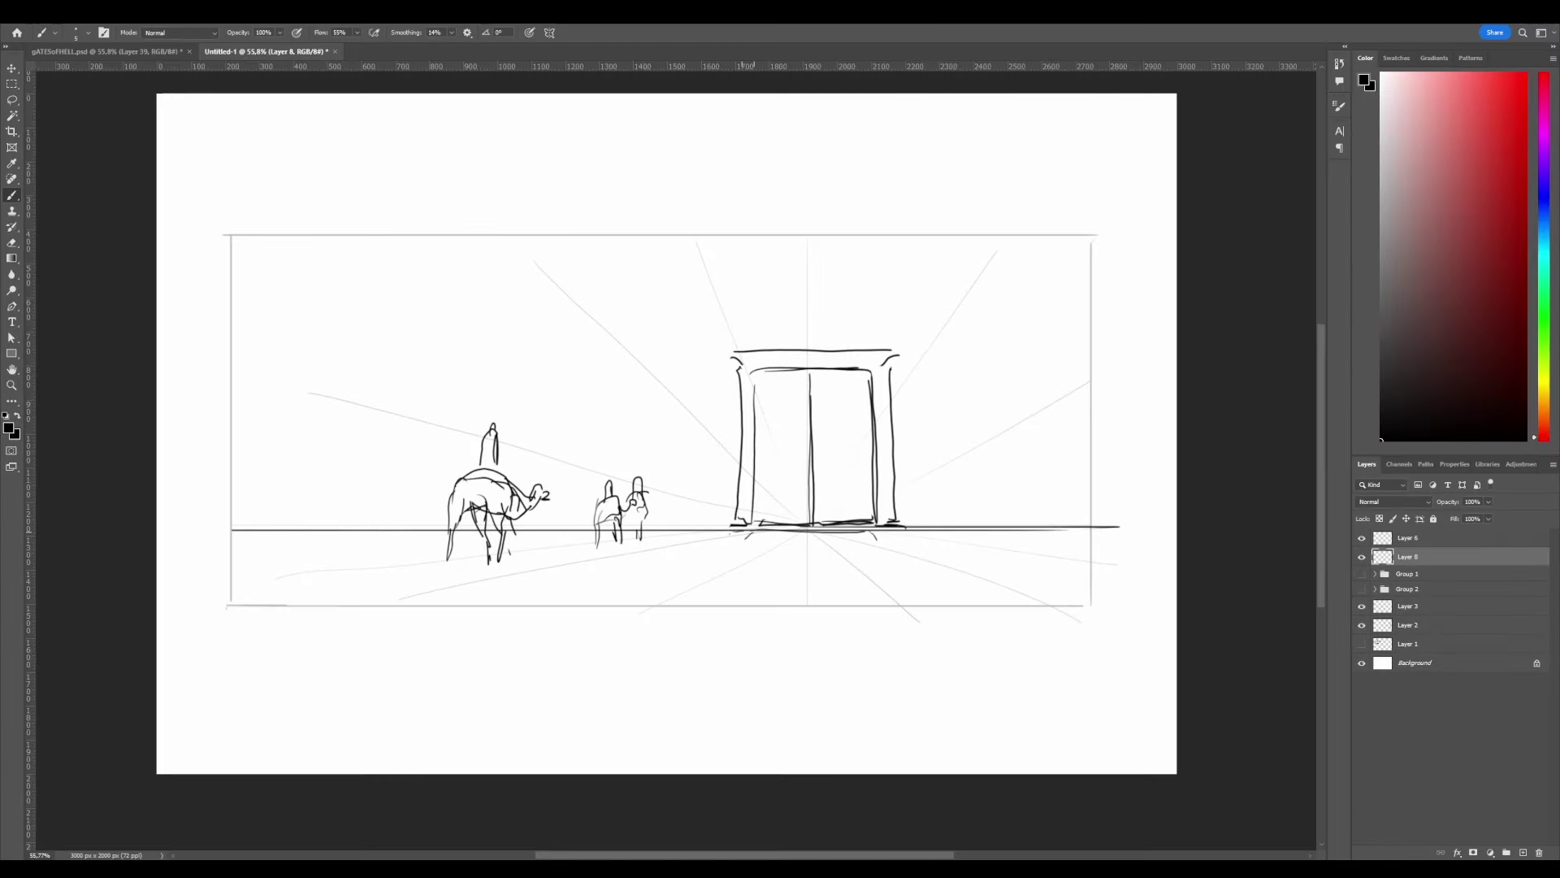
Draw the wavy ground line, the curve under the gate and hatched foreground road strokes.
mouse_move(735, 530)
left_mouse_down()
mouse_move(698, 572)
mouse_move(856, 551)
left_mouse_up()
left_click_drag(539, 531, 839, 528)
left_click_drag(239, 613, 541, 529)
left_click_drag(629, 619, 814, 556)
left_click_drag(677, 606, 815, 546)
left_click_drag(750, 605, 764, 578)
mouse_move(876, 528)
left_mouse_down()
mouse_move(760, 571)
mouse_move(799, 558)
left_mouse_up()
left_click_drag(656, 586, 718, 564)
left_click_drag(299, 603, 354, 555)
left_click_drag(423, 602, 541, 587)
Erase and redraw strokes to touch up the gate base.
key("e")
key("b")
left_click_drag(910, 559, 920, 602)
left_click_drag(965, 536, 954, 546)
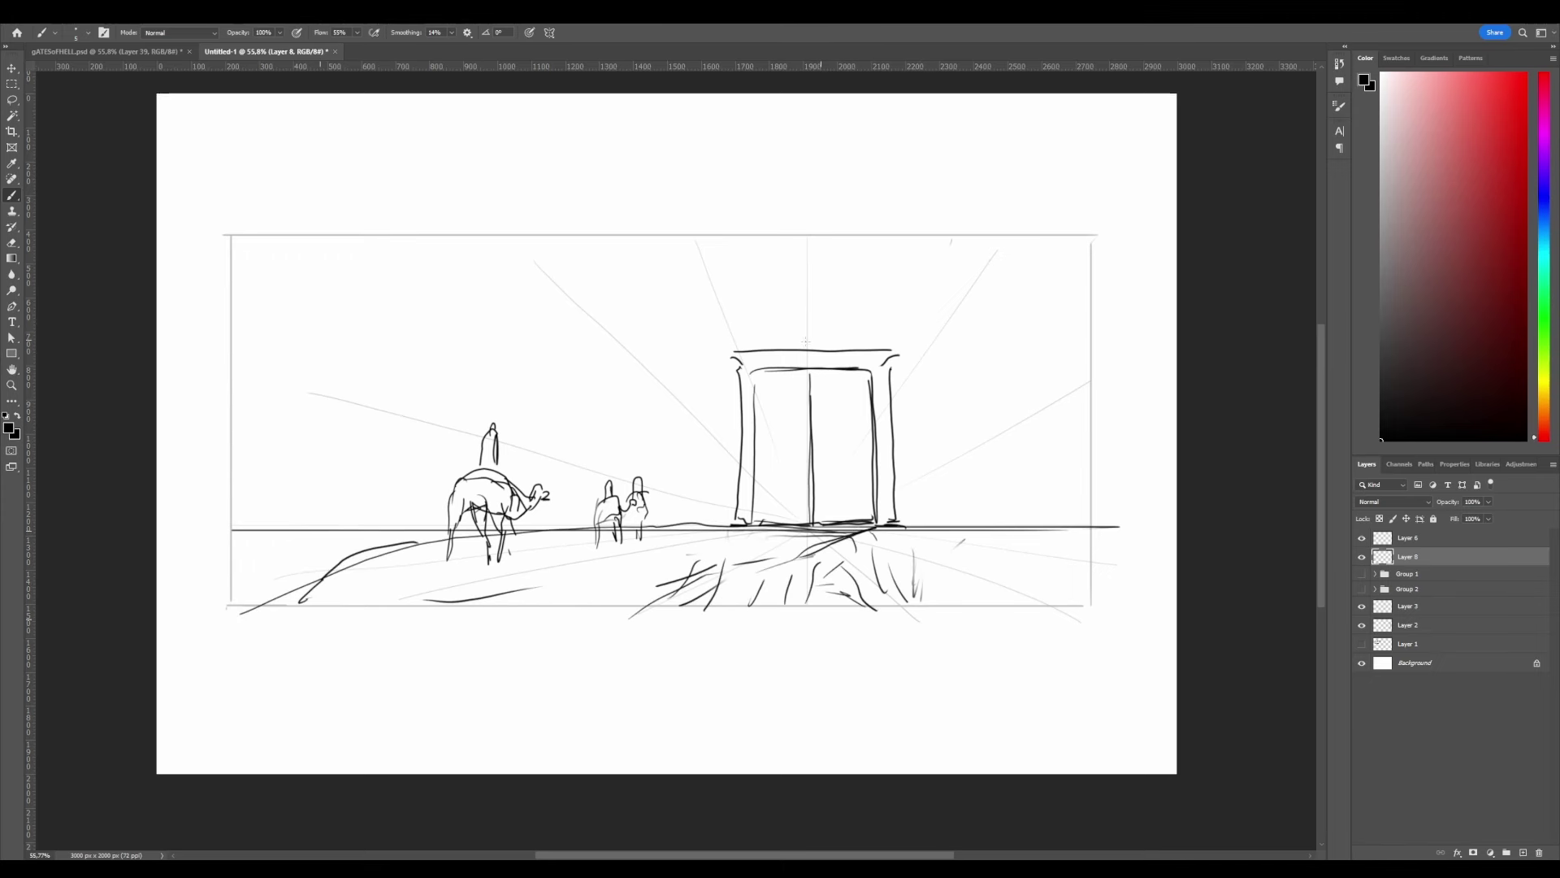
Outline the tall mountains on both sides of the gate and the small hills at left.
left_click_drag(572, 533, 685, 241)
left_click_drag(697, 244, 692, 382)
left_click_drag(973, 236, 1091, 507)
left_click_drag(1008, 338, 1103, 478)
mouse_move(219, 516)
left_mouse_down()
mouse_move(322, 412)
mouse_move(470, 457)
left_mouse_up()
left_click_drag(530, 506, 553, 520)
left_click_drag(528, 463, 622, 387)
Redraw the gate base and pillar edge, then outline clouds and sky streaks.
left_click_drag(908, 520, 930, 602)
left_click_drag(898, 451, 897, 517)
left_click_drag(738, 290, 705, 439)
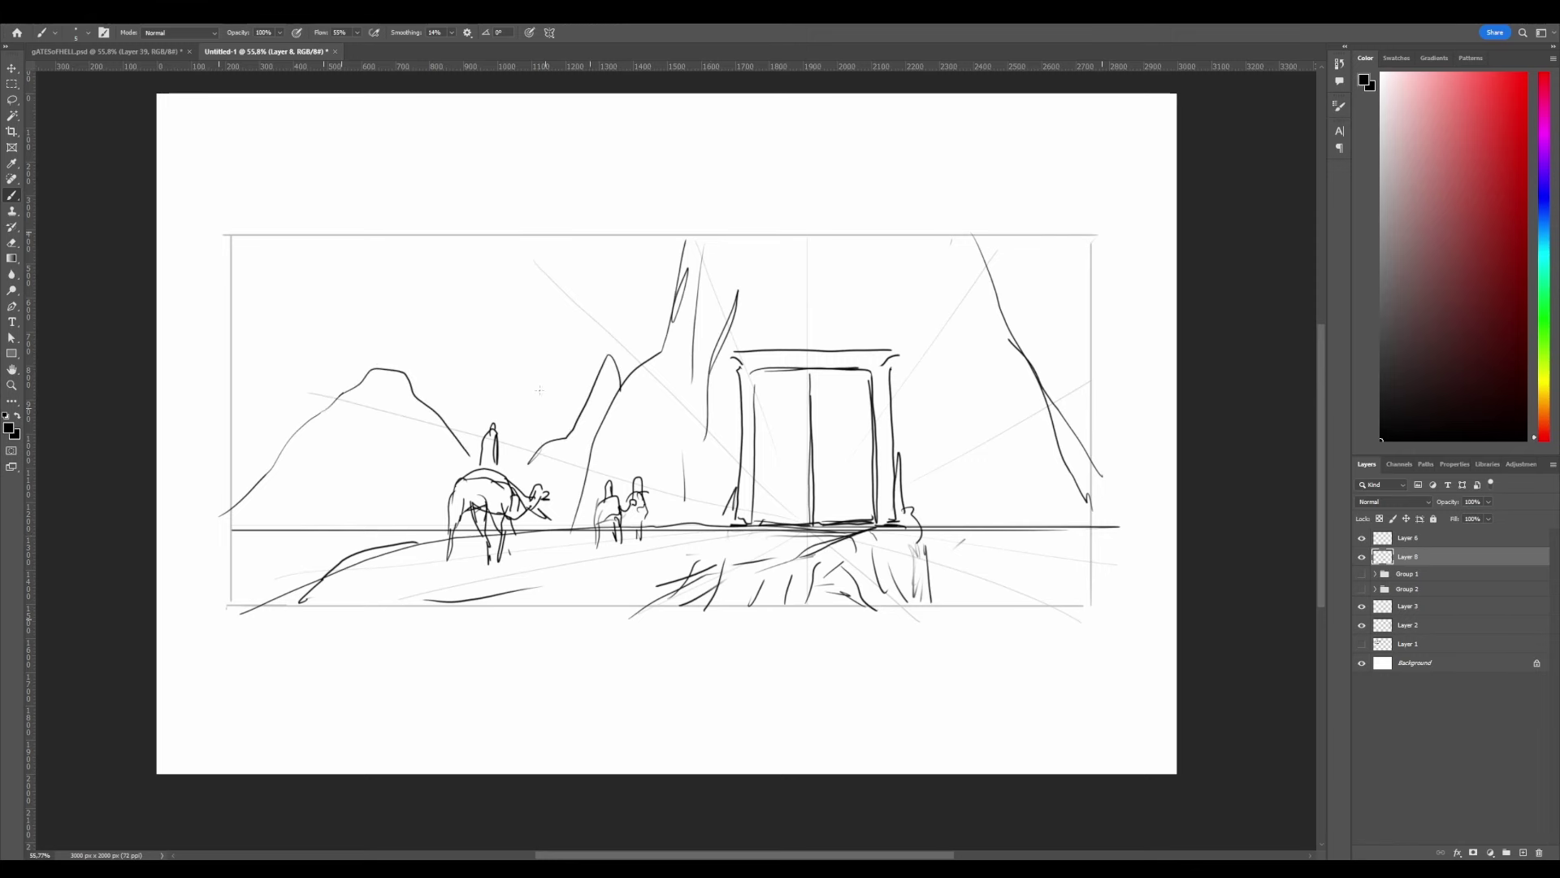
left_click_drag(244, 262, 504, 356)
left_click_drag(606, 357, 460, 240)
left_click_drag(280, 270, 483, 244)
left_click_drag(603, 297, 660, 318)
left_click_drag(232, 430, 286, 422)
left_click_drag(1080, 401, 1100, 397)
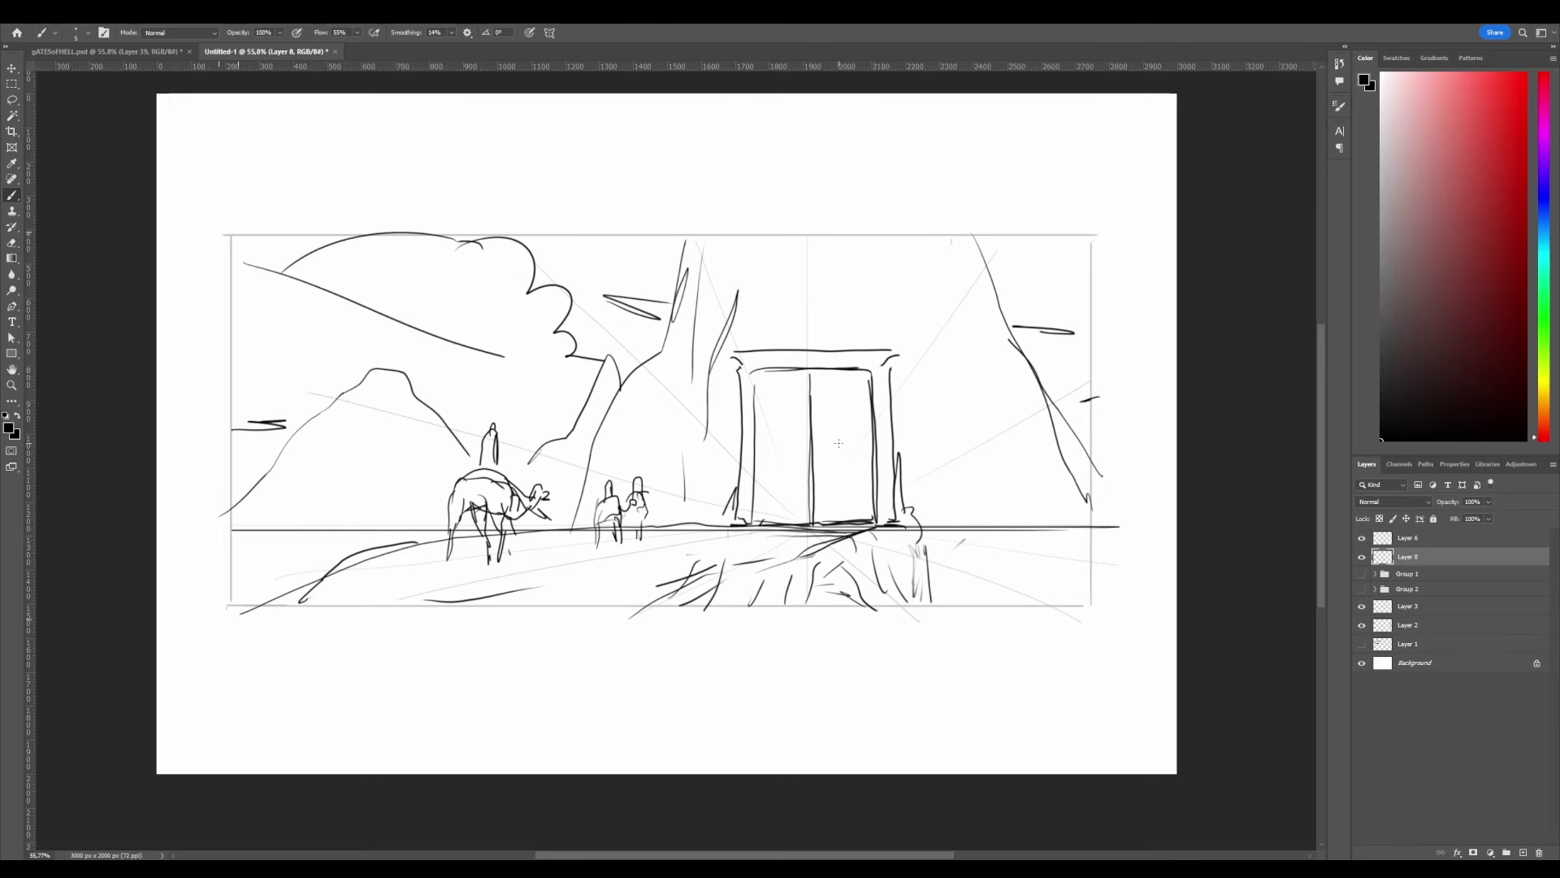
right_click_drag(794, 498, 821, 487, "alt")
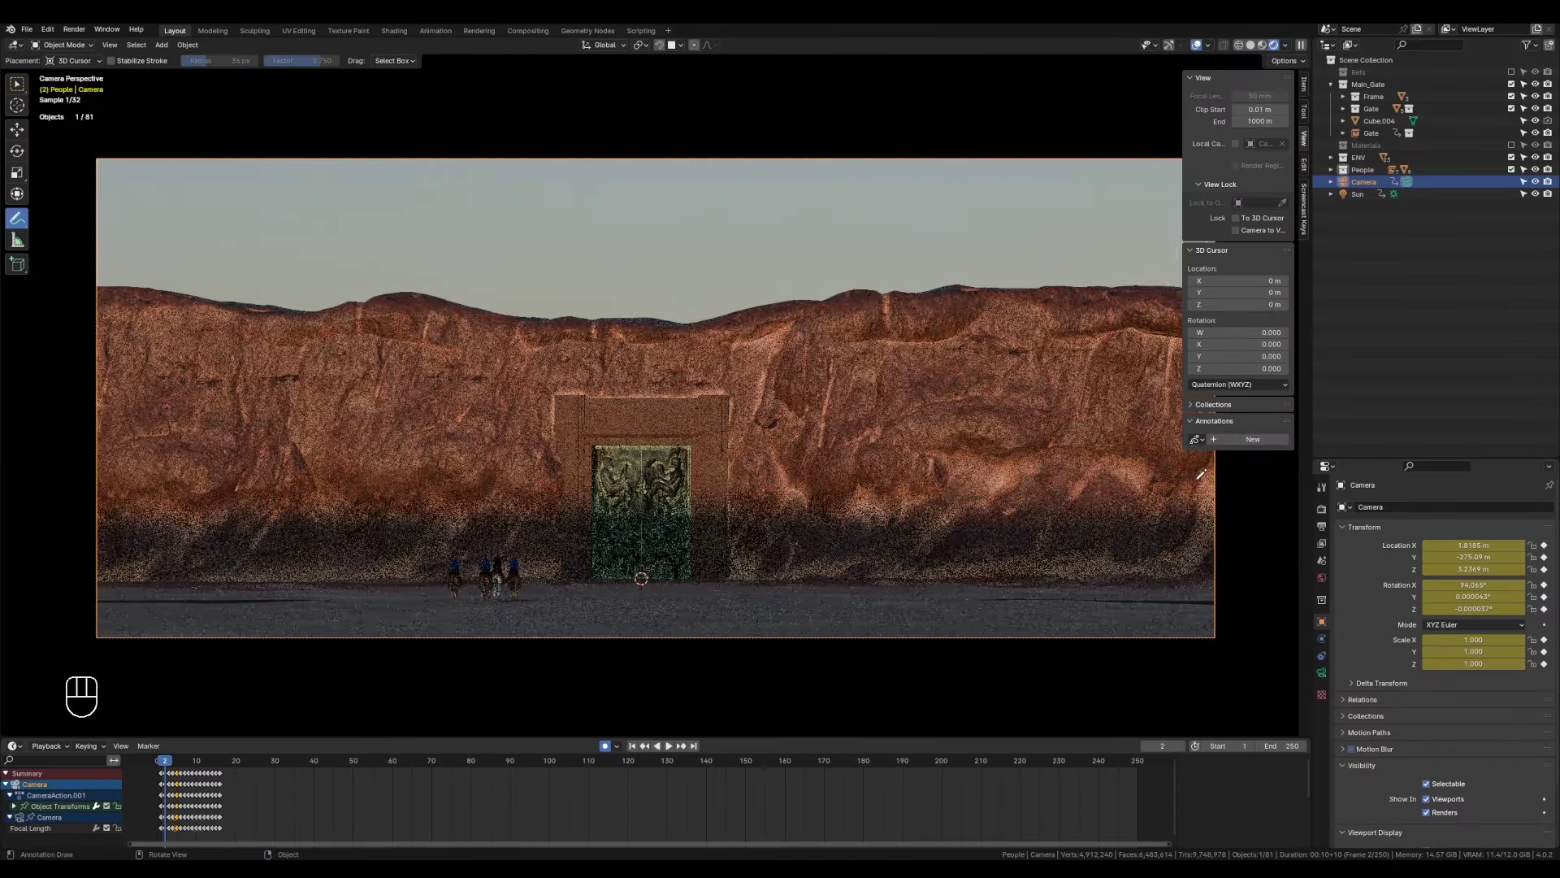
Hide the sidebar, go to frame 3's camera shot, and annotate the horizon and cliff skyline.
key("n")
key("Right")
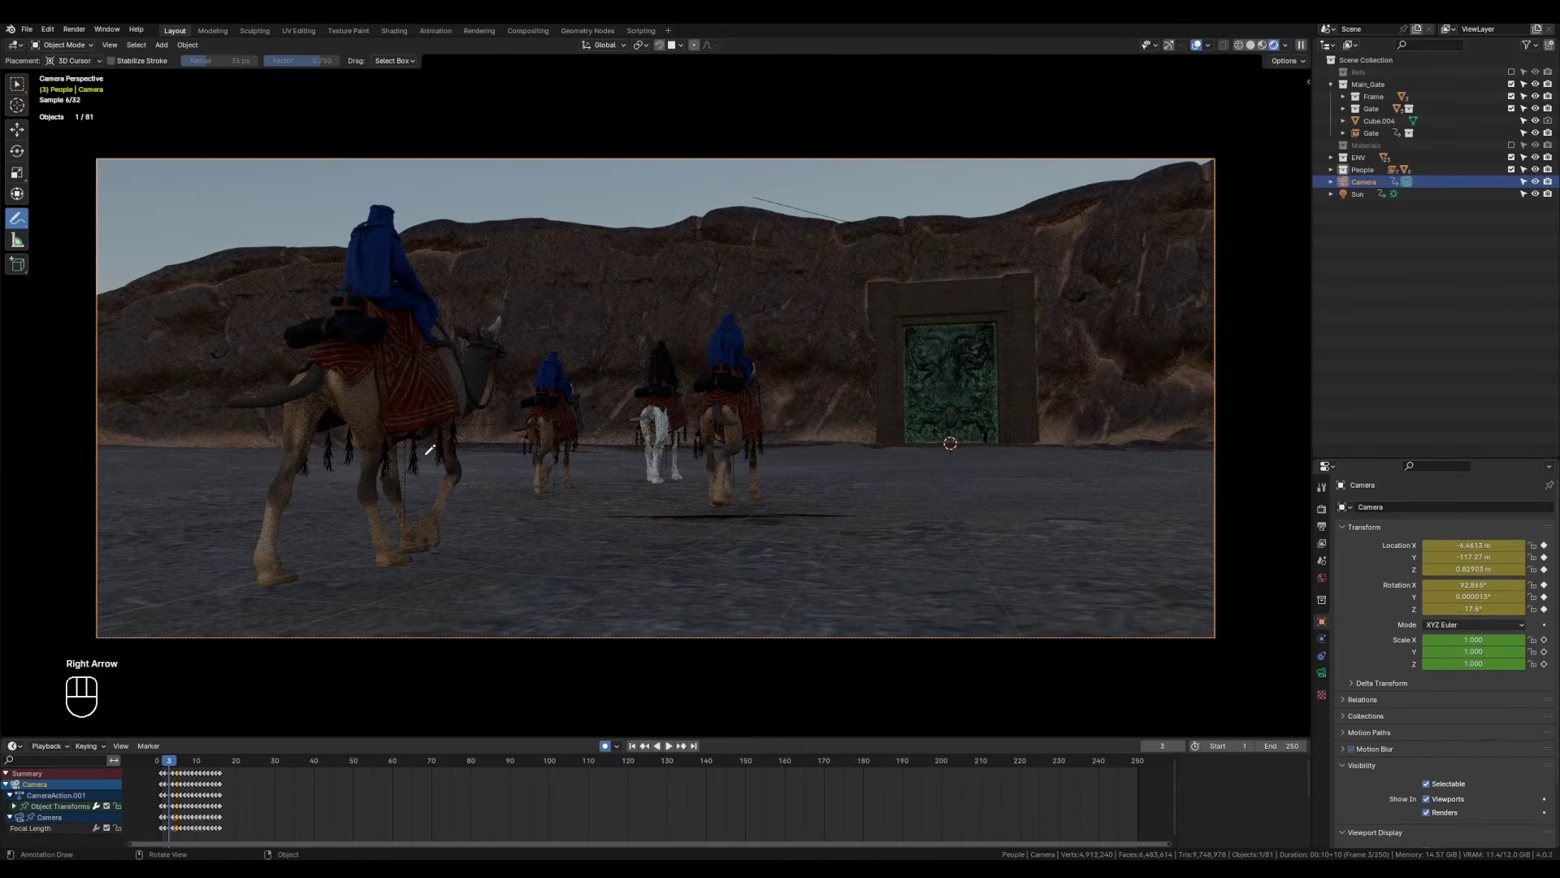
left_click_drag(98, 447, 1192, 445)
left_click_drag(1214, 161, 98, 272)
Circle the nearest camel rider and the three camels with annotation strokes.
left_click_drag(291, 555, 447, 533)
mouse_move(527, 483)
left_mouse_down()
mouse_move(560, 365)
mouse_move(541, 486)
left_mouse_up()
left_click_drag(650, 477, 678, 455)
left_click_drag(732, 500, 715, 487)
Draw arrows leading to the gate, plus guide lines across the camels, ground and sky.
left_click_drag(435, 219, 842, 352)
left_click_drag(309, 454, 757, 376)
left_click_drag(480, 601, 783, 468)
left_click_drag(817, 307, 792, 369)
left_click_drag(697, 605, 865, 512)
left_click_drag(1186, 583, 1262, 514)
left_click_drag(73, 544, 724, 470)
left_click_drag(268, 605, 729, 469)
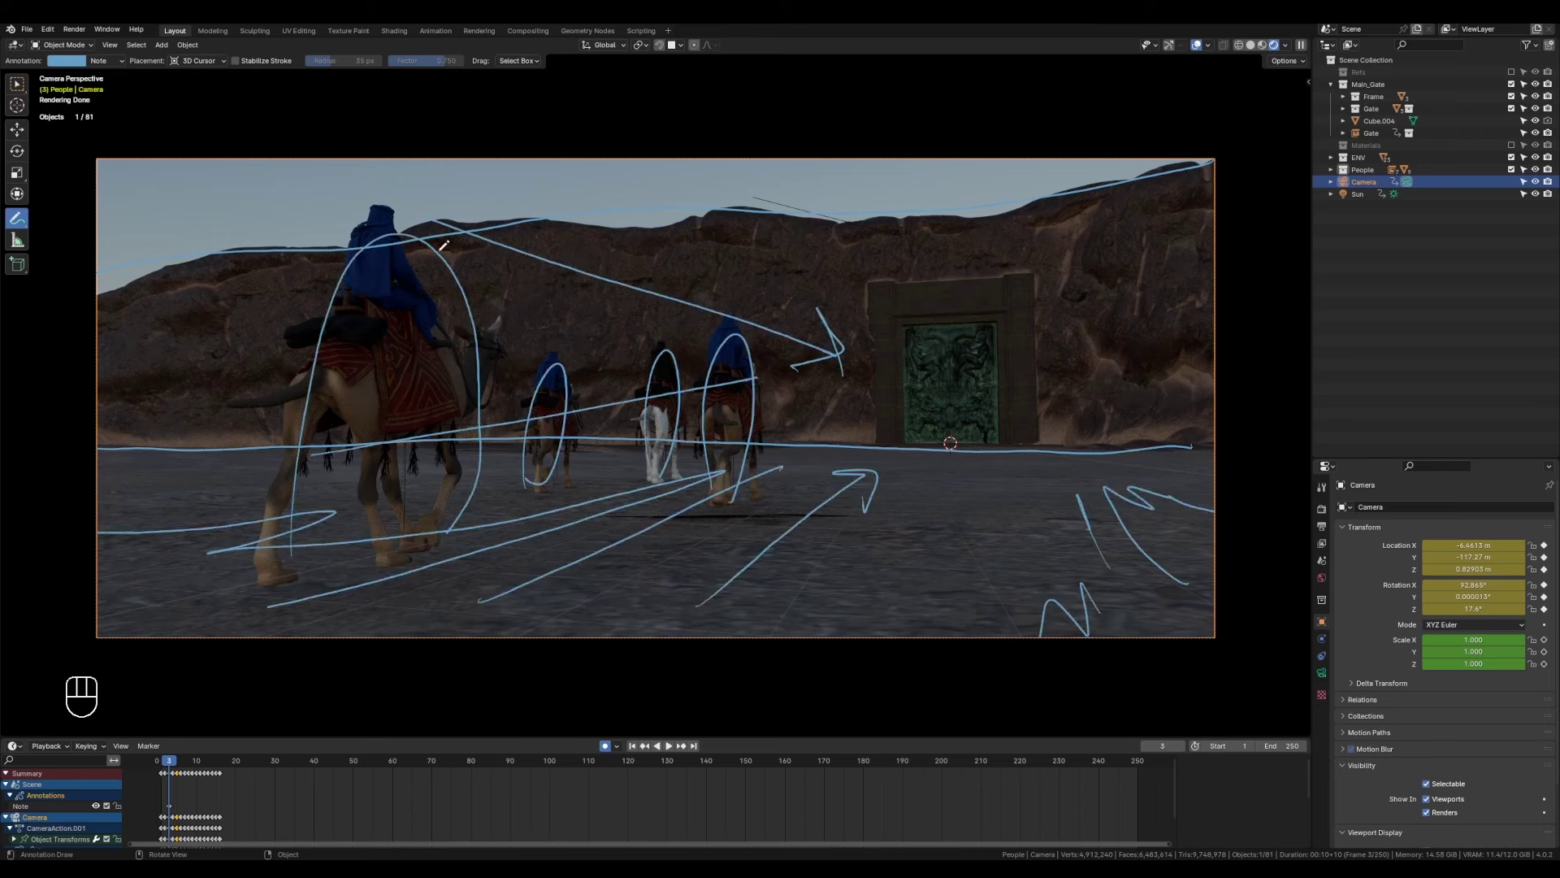
left_click_drag(474, 235, 97, 304)
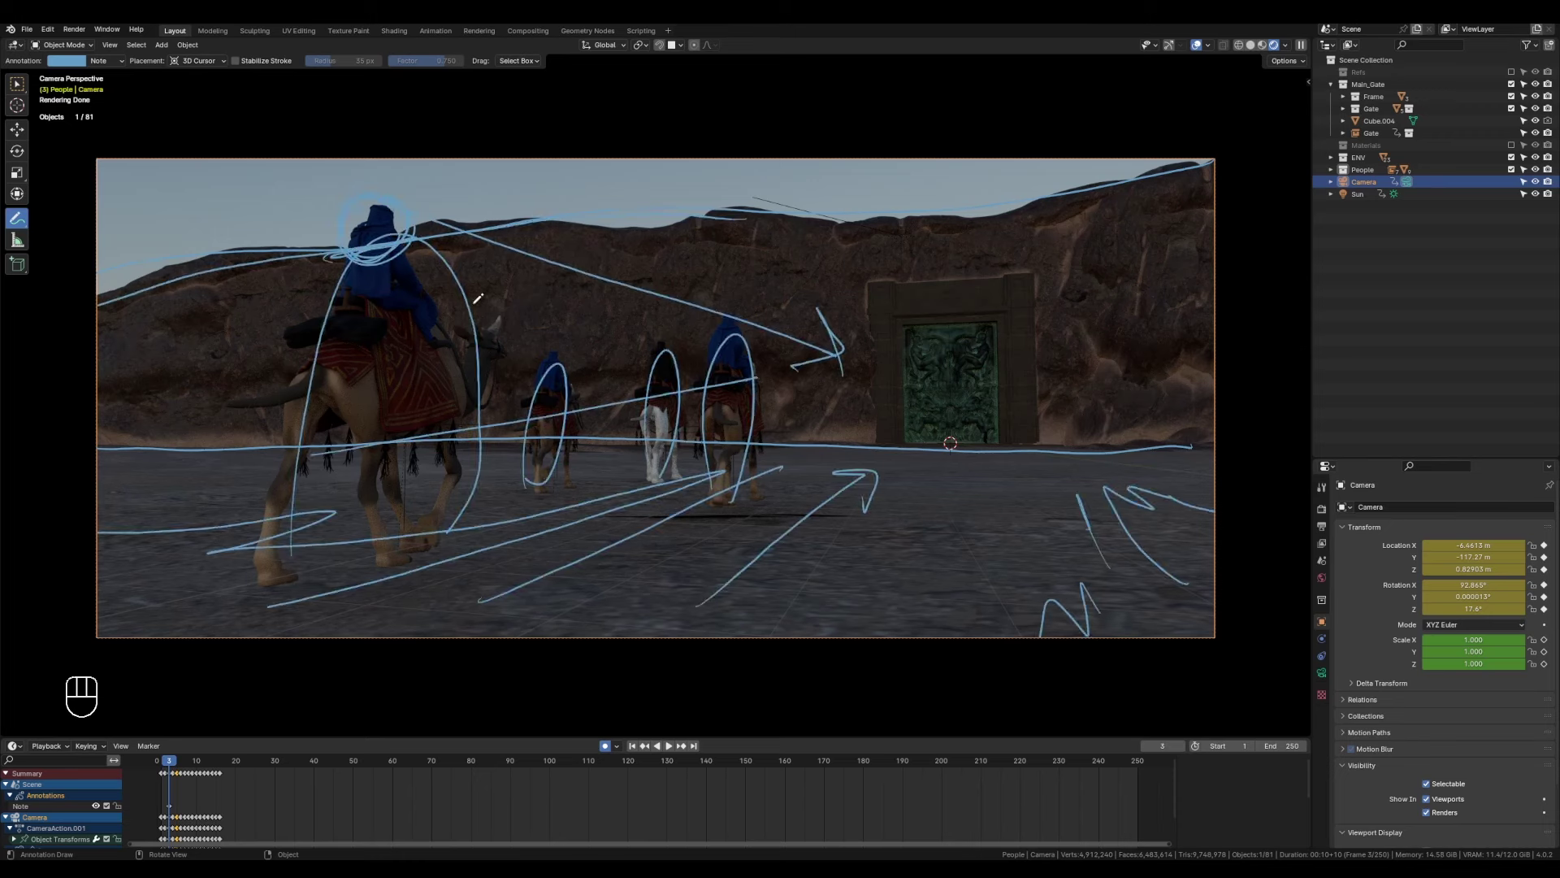
Switch the annotation colour to red and sketch a sun arc and a camel before the cliffs.
key("n")
left_click(1235, 443)
left_click_drag(98, 285, 178, 162)
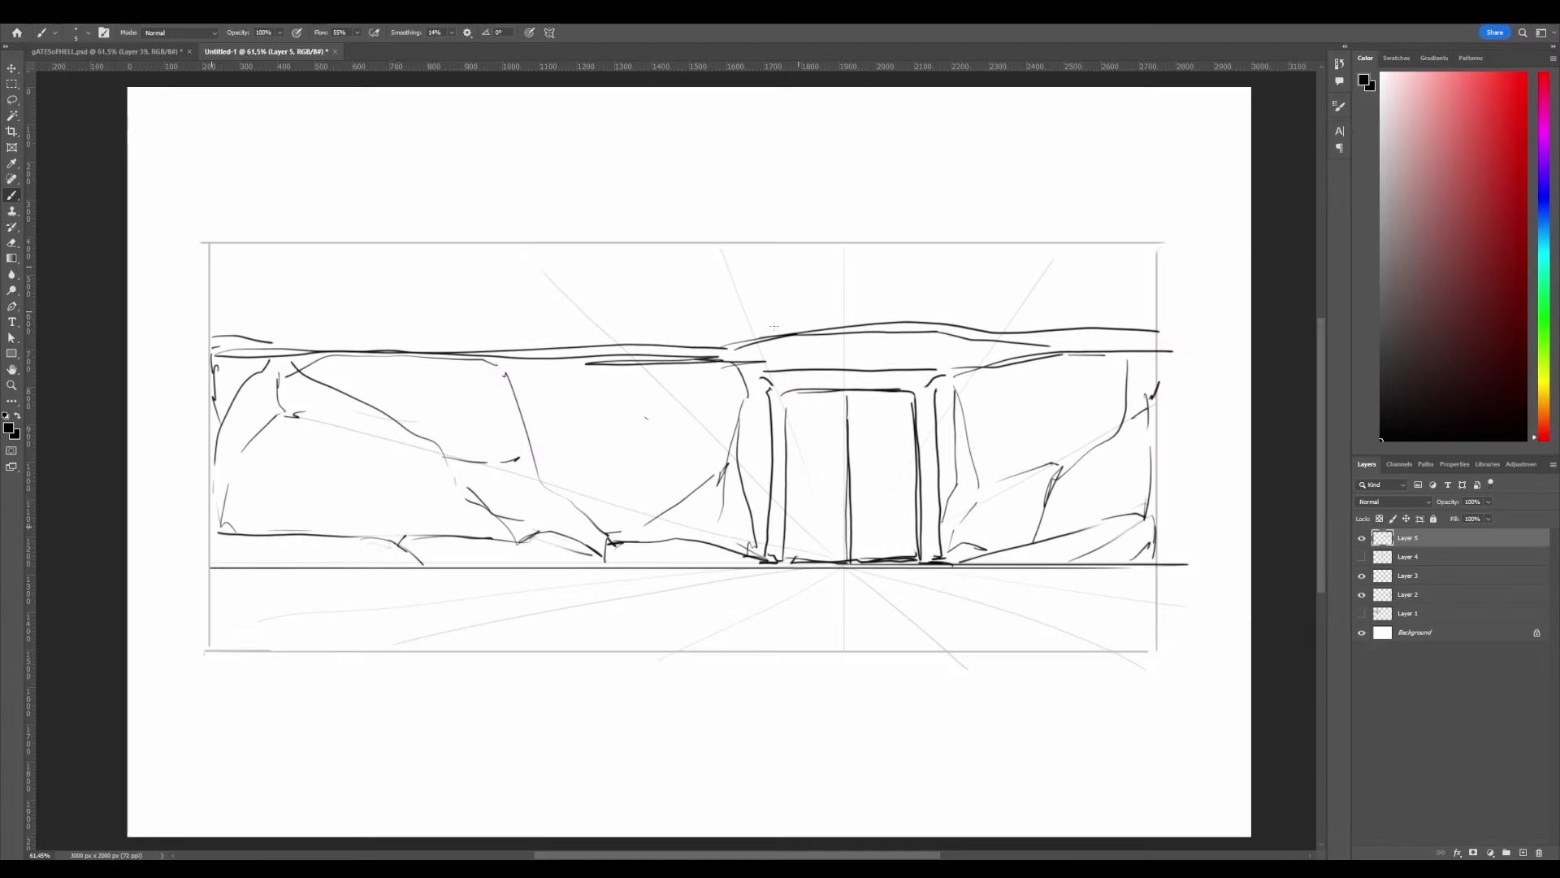
left_click_drag(380, 341, 588, 343)
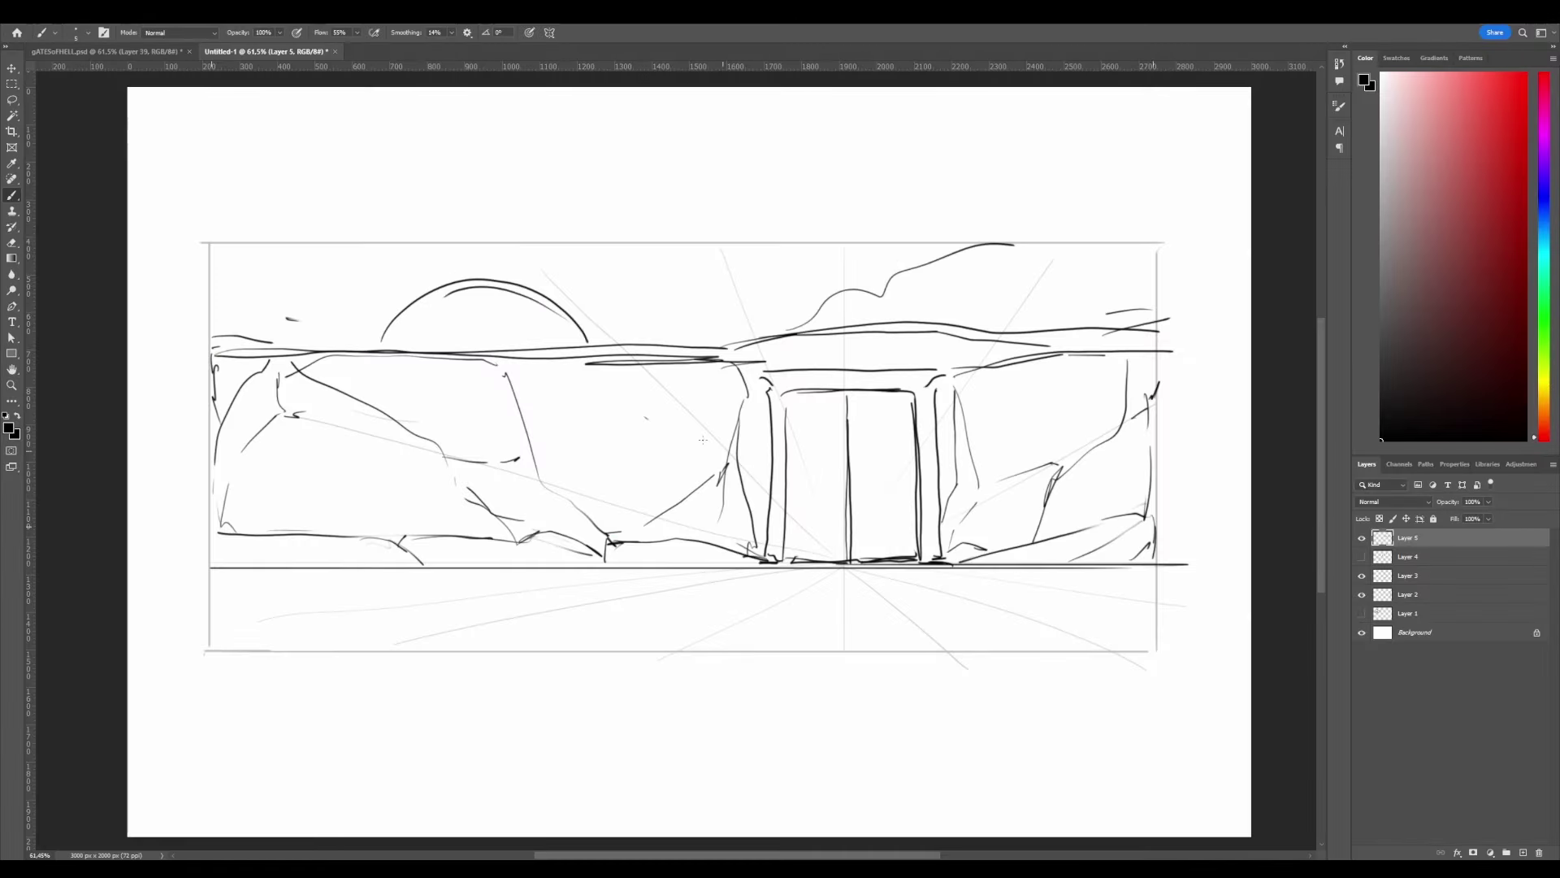
left_click_drag(548, 516, 500, 528)
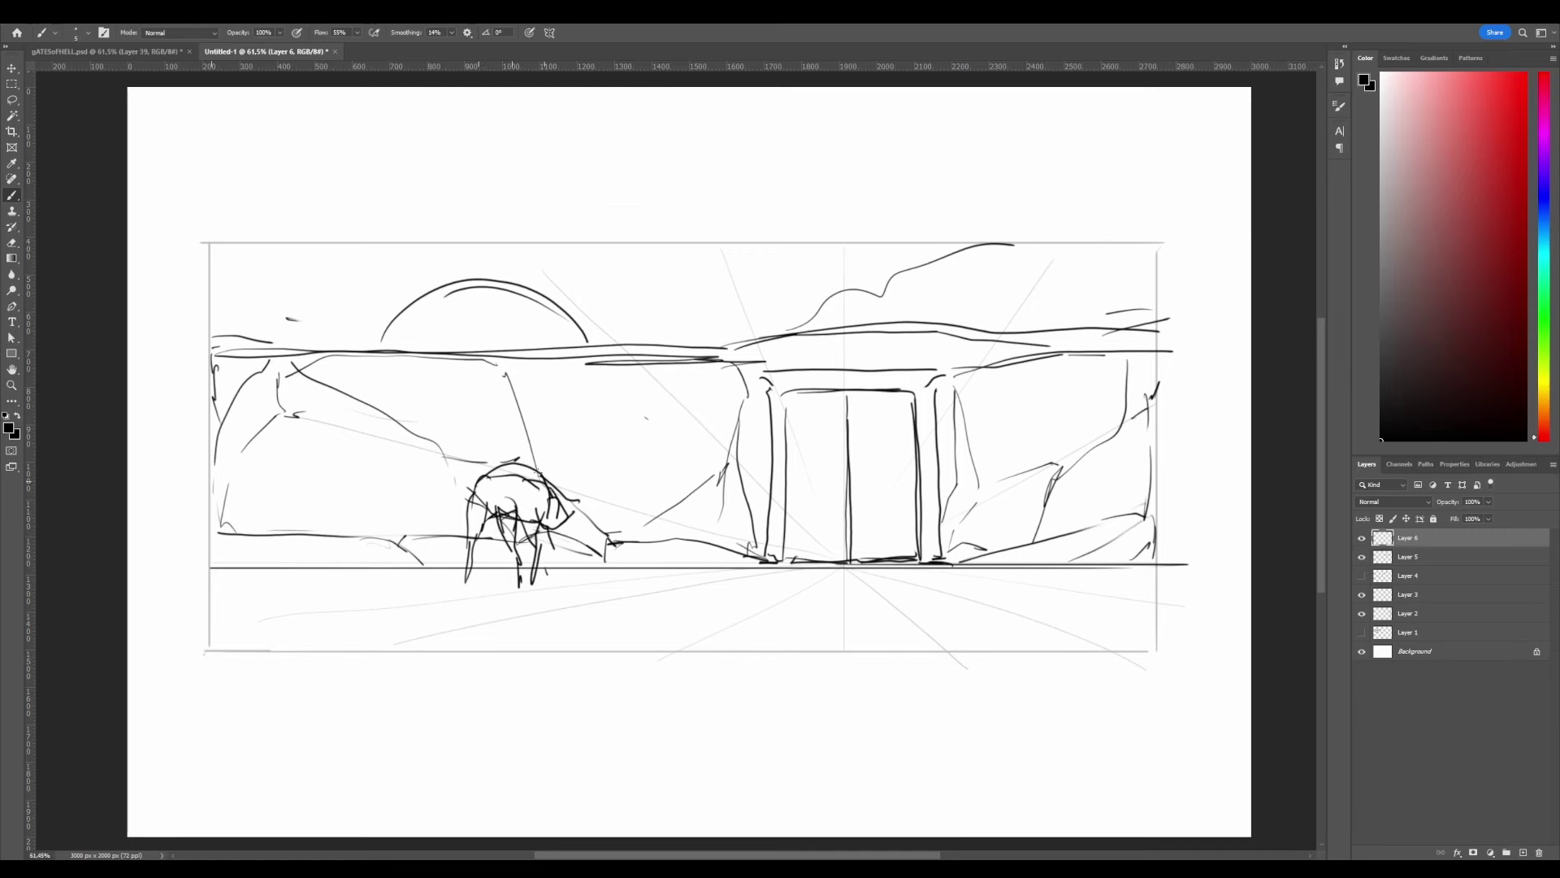
left_click_drag(573, 483, 591, 516)
Discard the extra sketch layer, hide Group 3, and show and select the canyon sketch in Group 2.
scroll(689, 462, "down", 3, "alt")
scroll(689, 462, "up", 3, "alt")
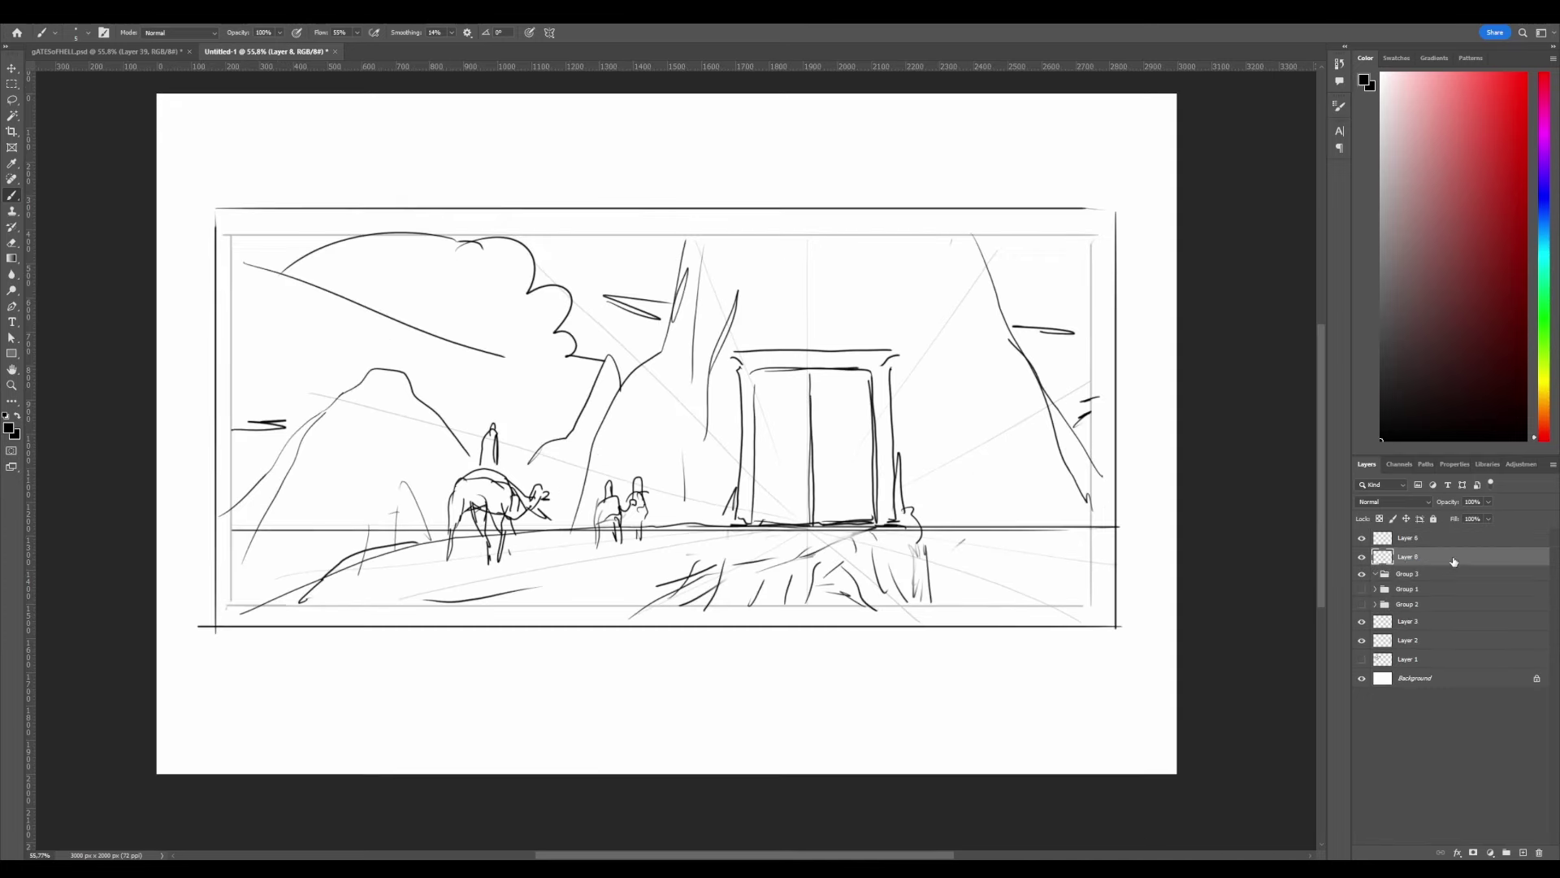
left_click_drag(1453, 561, 1414, 574)
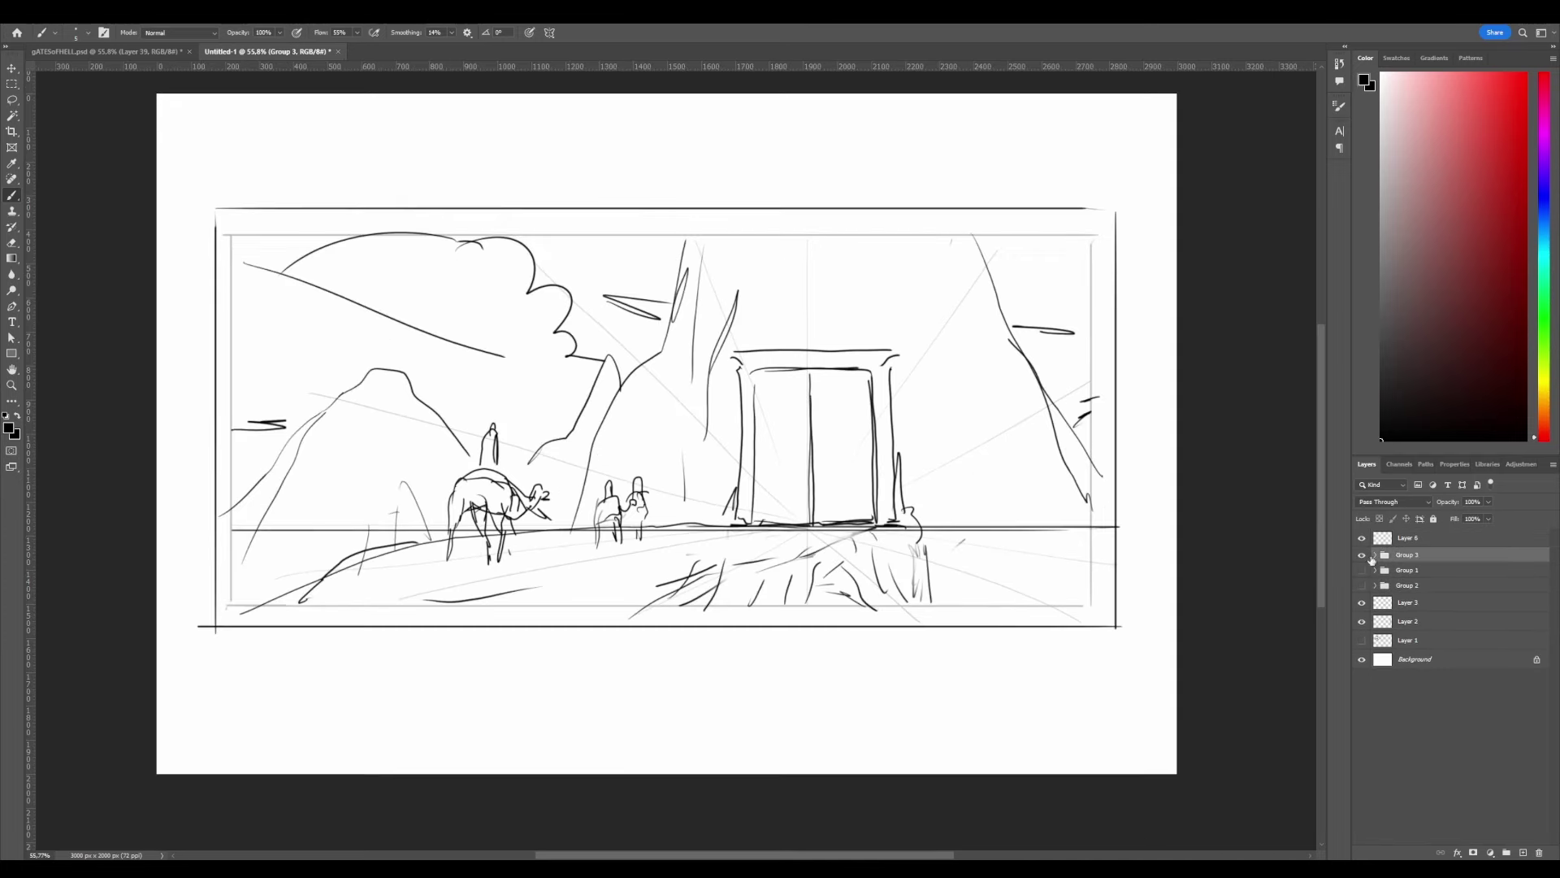
left_click(1362, 555)
left_click(1362, 585)
left_click(1414, 585)
left_click(12, 84)
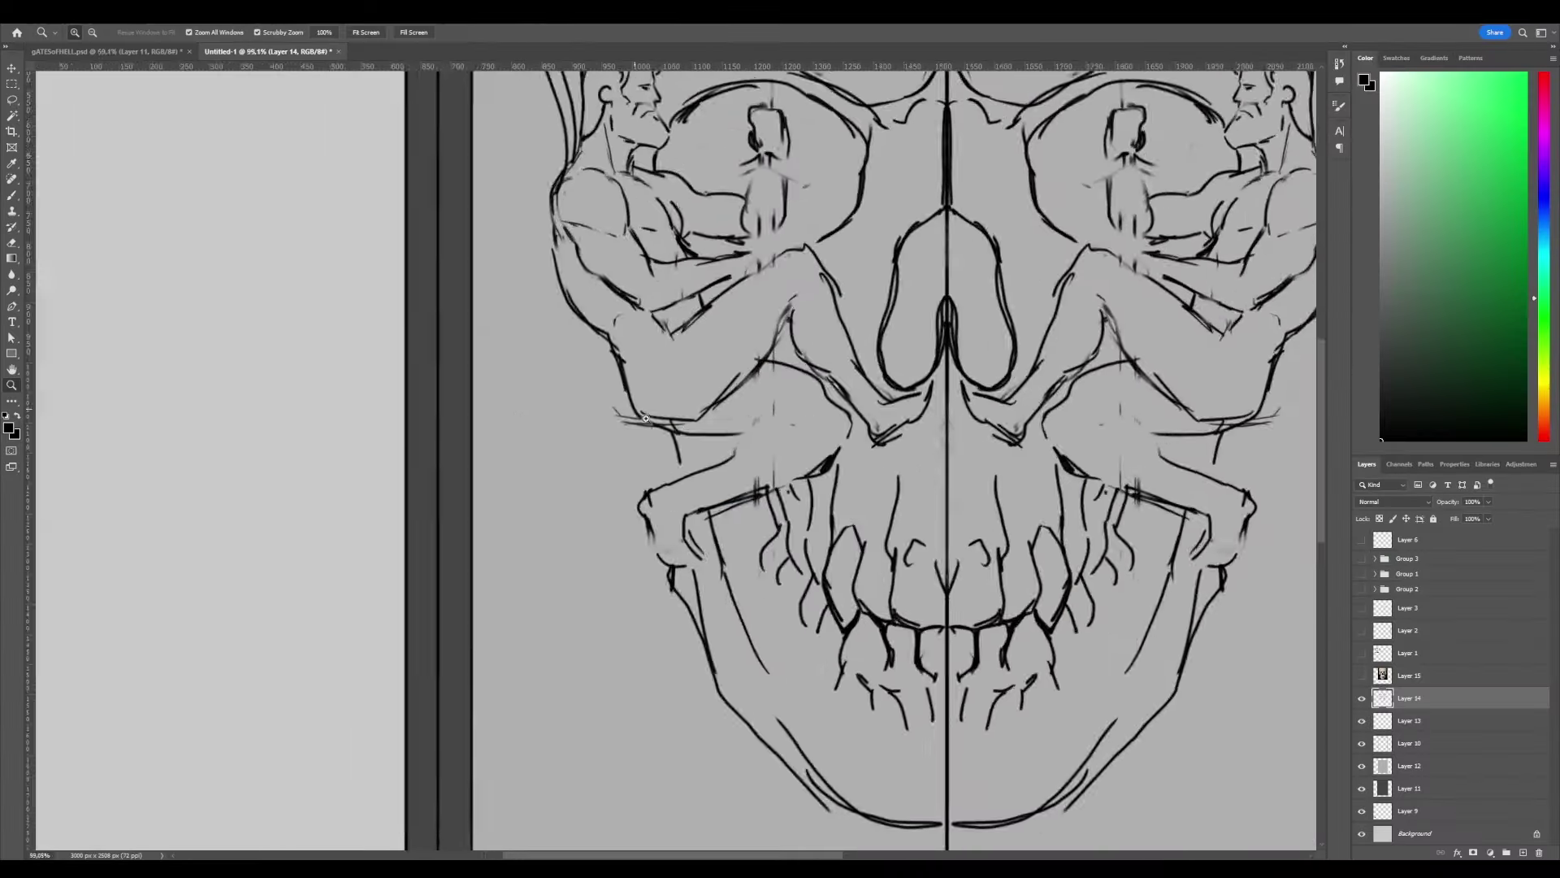
Add a curved stroke, lower-jaw line and curl to the skull, plus toes on the kneeling figure.
scroll(457, 435, "up", 5, "alt")
left_click_drag(556, 409, 452, 443)
left_click_drag(427, 502, 468, 485)
left_click_drag(450, 458, 472, 463)
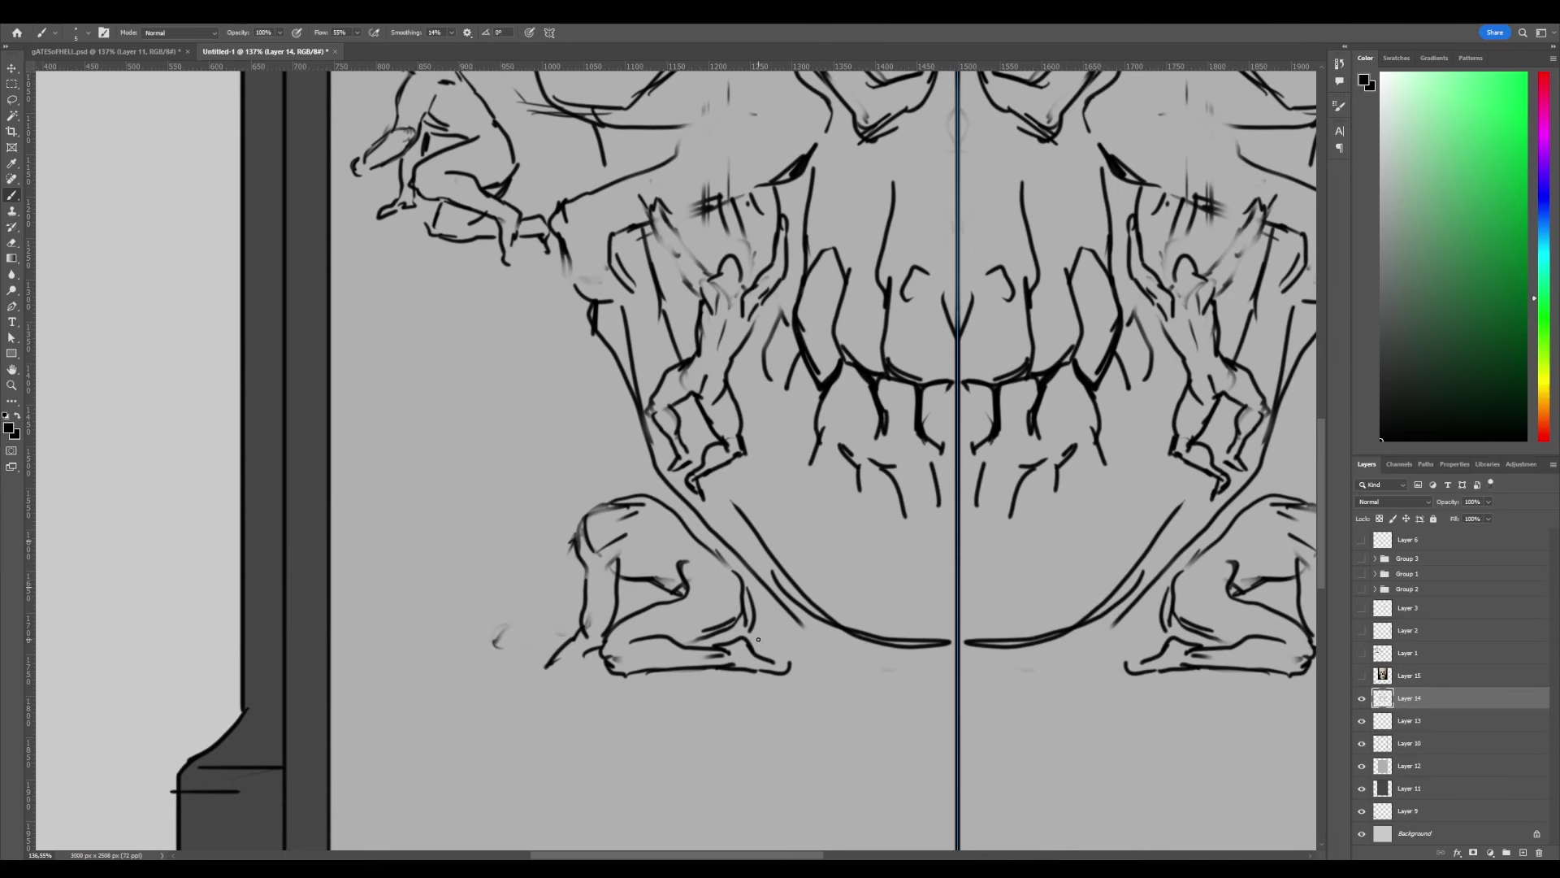
left_click_drag(767, 630, 801, 650)
mouse_move(800, 650)
left_mouse_down()
mouse_move(651, 529)
mouse_move(613, 524)
mouse_move(646, 564)
mouse_move(660, 552)
mouse_move(654, 583)
left_mouse_up()
scroll(637, 487, "up", 3, "alt")
Undo the old jaw stroke and redraw the monkey's muzzle, jaw and chin.
key("ctrl+z")
left_click_drag(641, 587, 650, 595)
left_click_drag(642, 532, 682, 513)
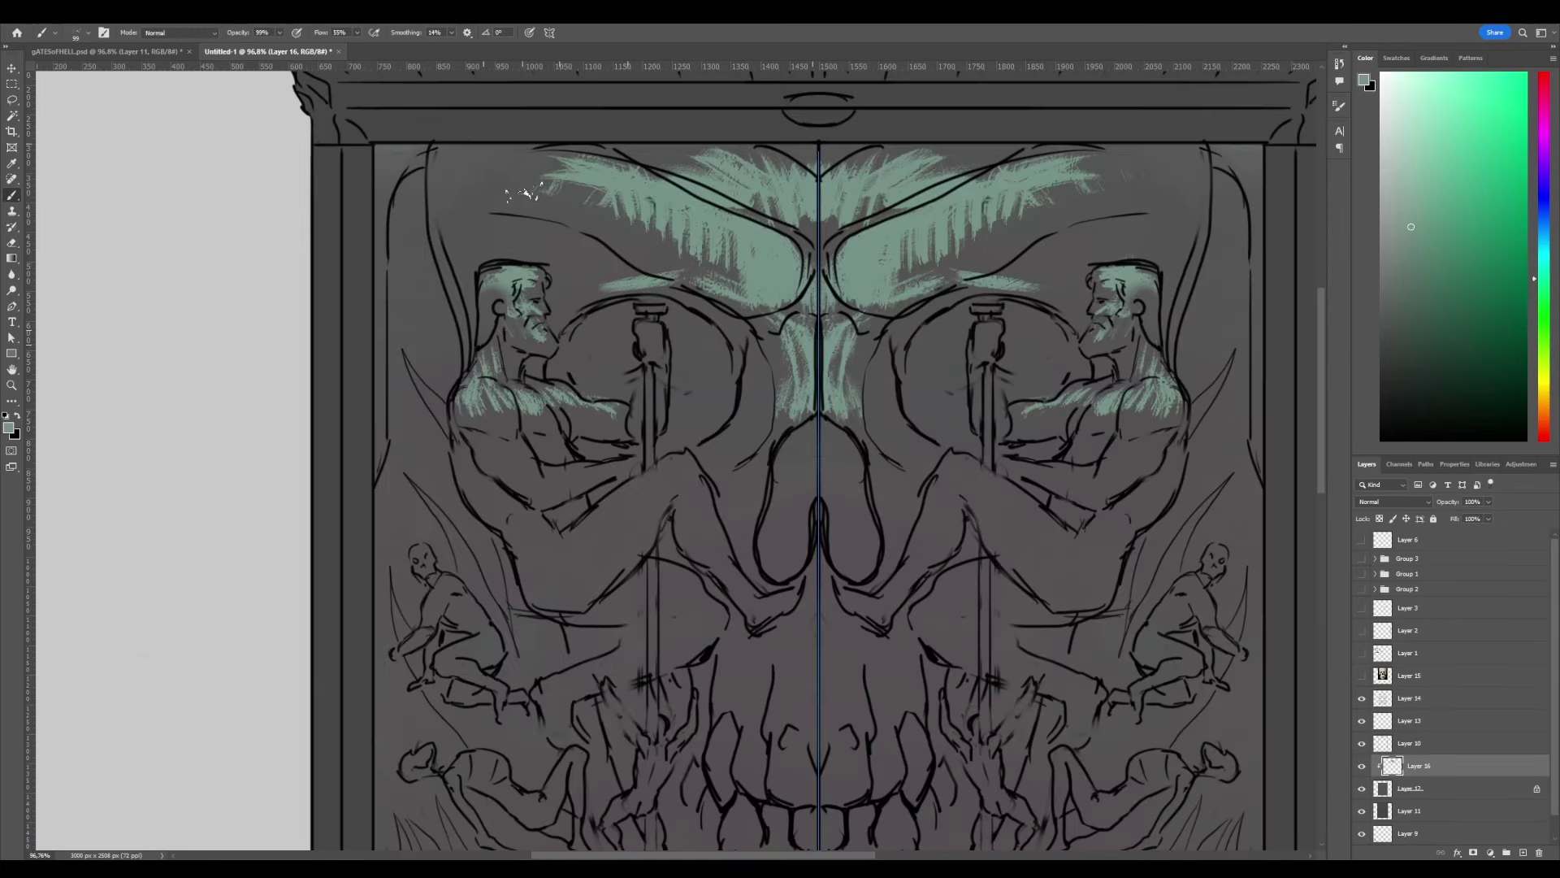
Paint mirrored pale green highlights on the figures' thighs, the skull's upper teeth and top.
mouse_move(491, 422)
left_mouse_down()
mouse_move(524, 470)
mouse_move(609, 488)
left_mouse_up()
left_click_drag(520, 386, 564, 426)
mouse_move(541, 528)
left_mouse_down()
mouse_move(609, 573)
mouse_move(691, 459)
left_mouse_up()
left_click_drag(654, 512, 732, 455)
left_click_drag(691, 569, 698, 414)
mouse_move(817, 499)
left_mouse_down()
mouse_move(738, 543)
mouse_move(812, 415)
mouse_move(756, 252)
mouse_move(794, 202)
mouse_move(792, 233)
mouse_move(742, 122)
mouse_move(772, 98)
left_mouse_up()
Fit the whole door in view and highlight the skull's cheek, crouching figures' backs and flames.
key("ctrl+0")
right_click(661, 366)
mouse_move(739, 386)
left_mouse_down()
mouse_move(776, 373)
mouse_move(778, 396)
left_mouse_up()
scroll(764, 403, "up", 1, "alt")
key("e")
key("b")
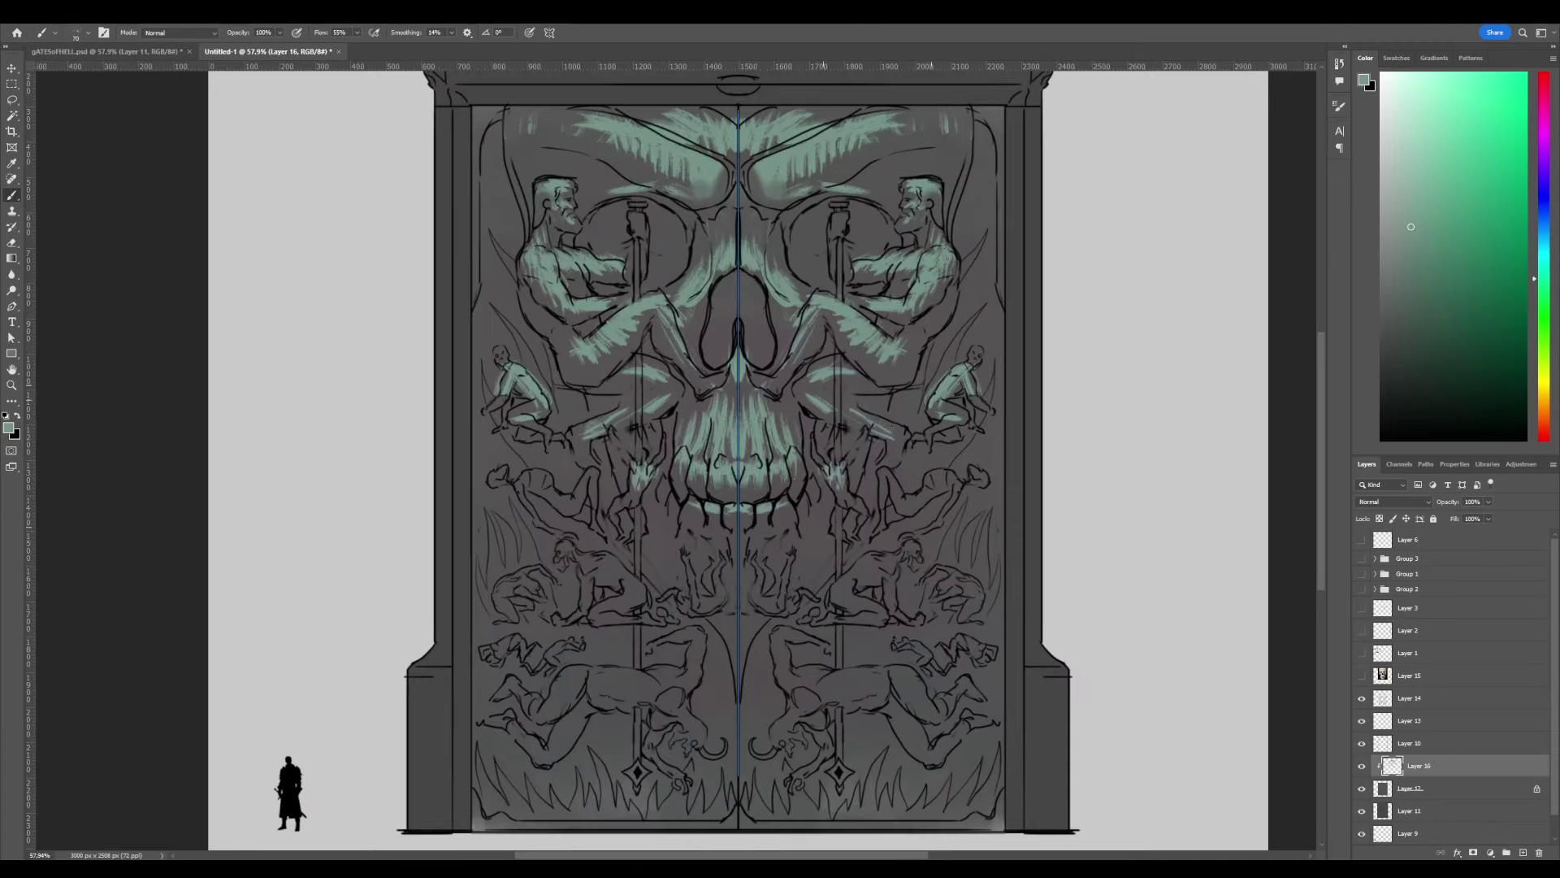
left_click_drag(845, 579, 890, 563)
left_click_drag(792, 555, 768, 569)
left_click_drag(845, 536, 797, 585)
At brush size 76, highlight the left and lower figures, eye rims, corners, edge strips and kneeling figures.
scroll(601, 577, "down", 1, "alt")
left_click_drag(543, 561, 510, 602)
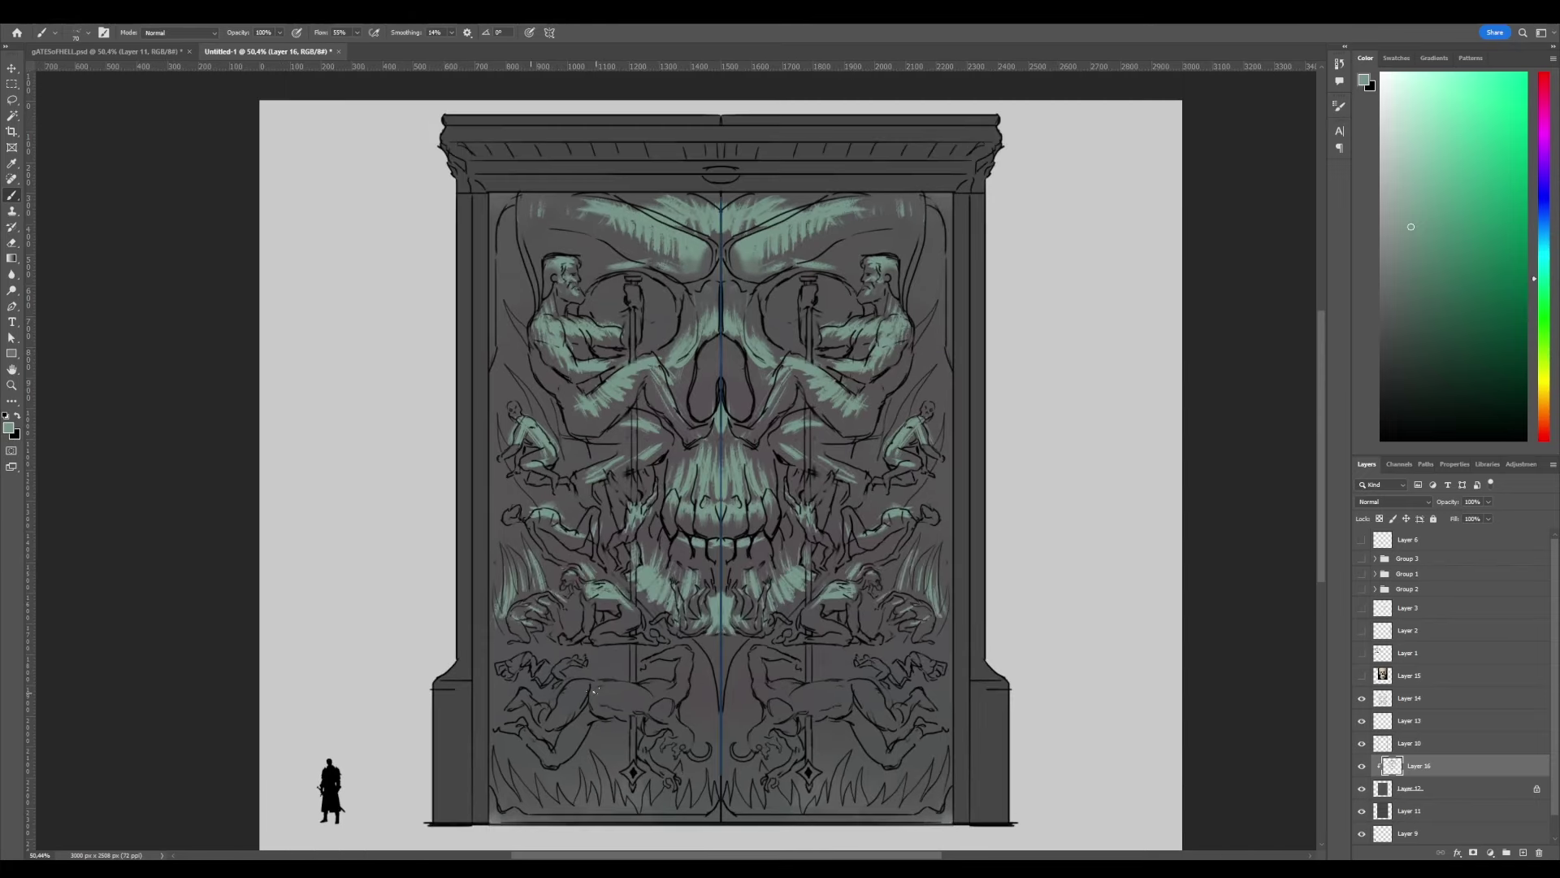
mouse_move(633, 696)
left_mouse_down()
mouse_move(674, 701)
mouse_move(569, 736)
left_mouse_up()
scroll(553, 675, "up", 1, "alt")
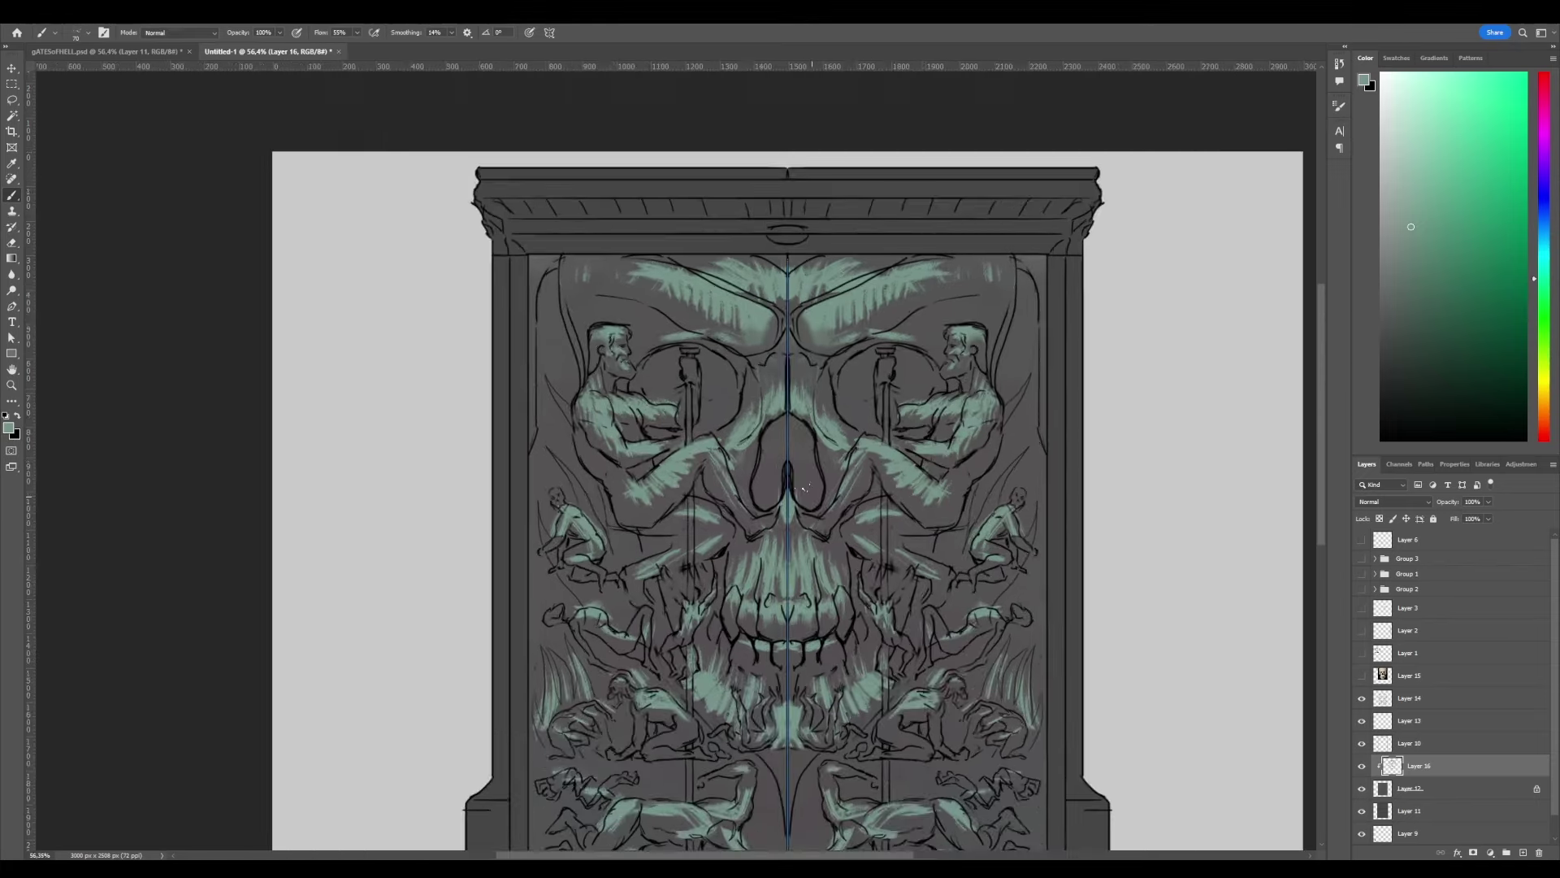
right_click_drag(735, 382, 727, 406, "alt")
left_click_drag(707, 361, 741, 337)
left_click_drag(967, 289, 998, 260)
mouse_move(1027, 260)
left_mouse_down()
mouse_move(1032, 443)
mouse_move(983, 512)
mouse_move(961, 337)
left_mouse_up()
left_click_drag(968, 435, 944, 485)
left_click_drag(886, 609, 920, 591)
left_click_drag(935, 565, 928, 600)
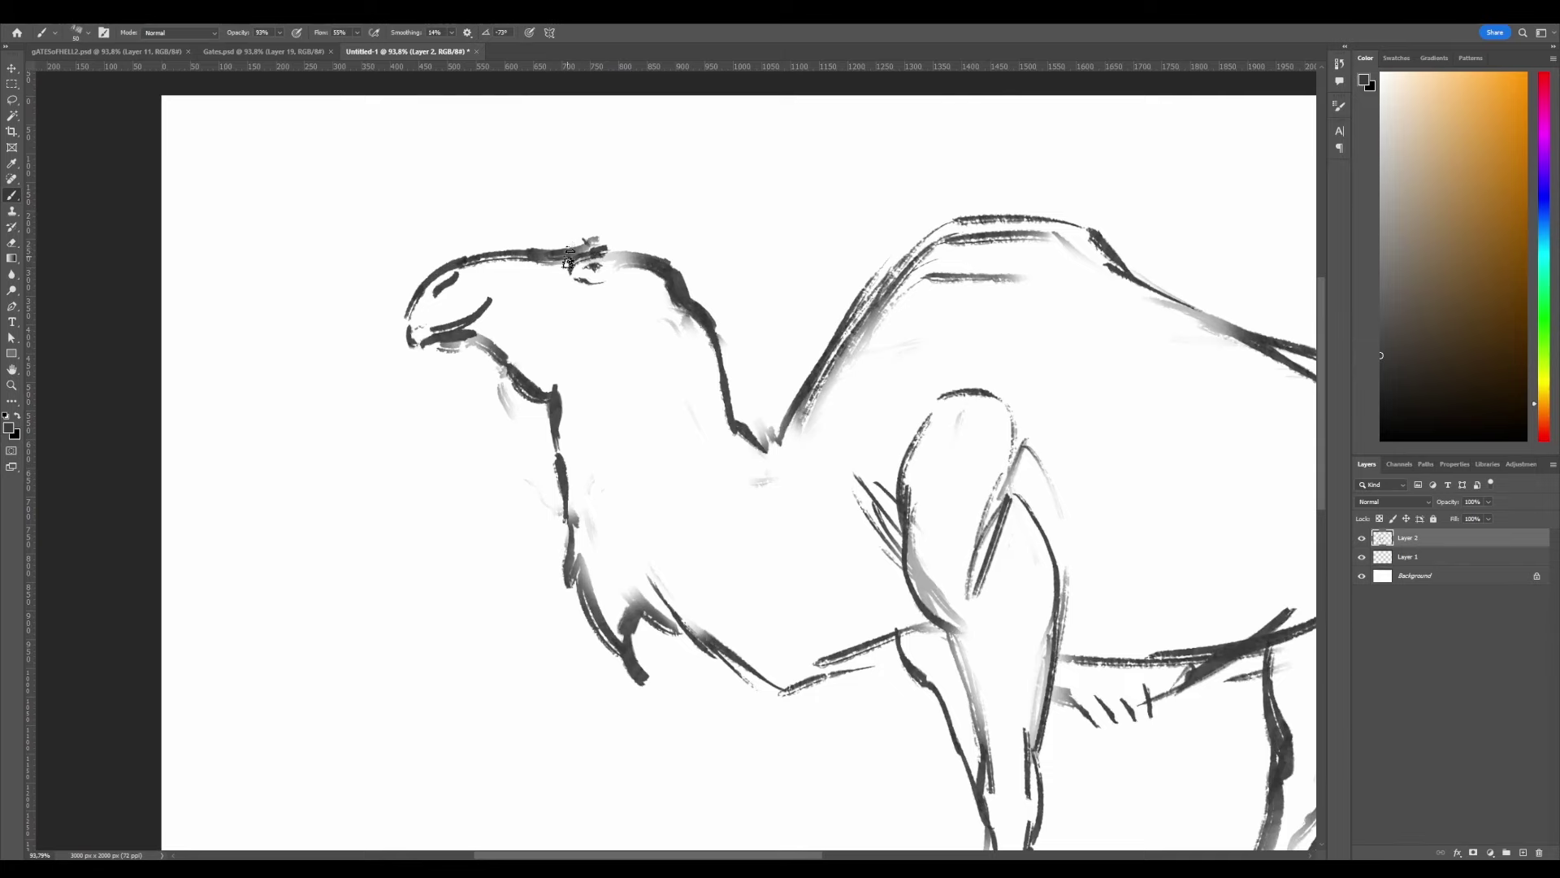
Redraw the camel's ears with new brush strokes, flipping the canvas to check them.
left_click_drag(569, 248, 593, 225)
key("ctrl+z")
scroll(665, 248, "down", 5, "alt")
scroll(639, 277, "up", 5, "alt")
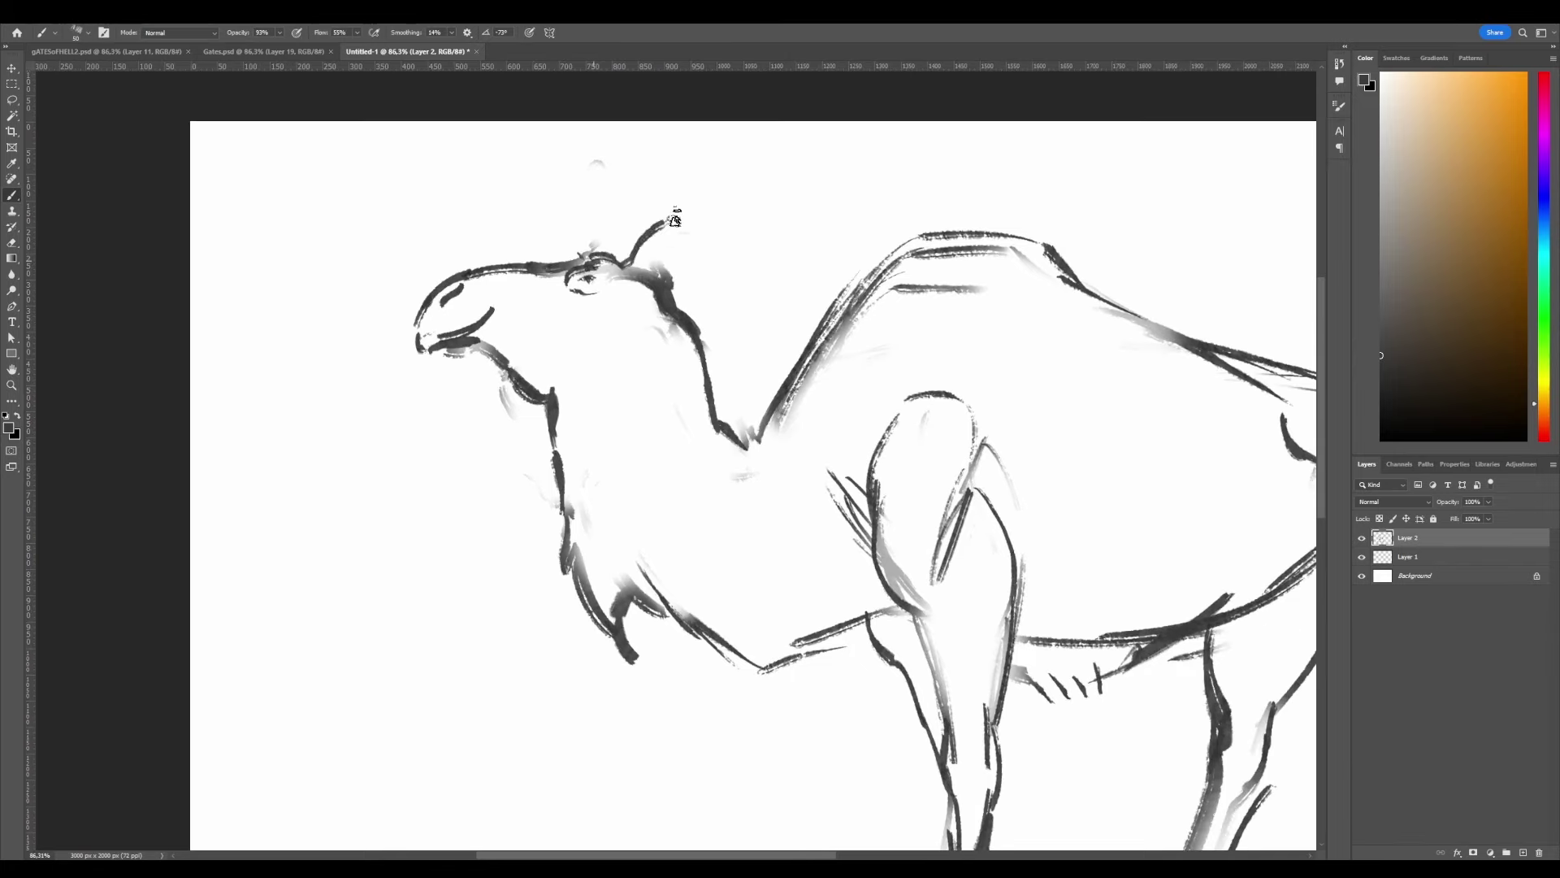
left_click_drag(650, 236, 707, 183)
left_click_drag(598, 252, 611, 207)
key("ctrl+shift+h")
Erase parts of the ears with a smaller Eraser.
key("ctrl+shift+h")
scroll(650, 244, "down", 5, "alt")
scroll(590, 266, "up", 5, "alt")
key("e")
scroll(589, 267, "down", 5, "alt")
scroll(642, 204, "up", 5, "alt")
right_click_drag(659, 199, 644, 199, "alt")
Draw a long swept-back horn on the camel's head, flipping horizontally repeatedly to check proportions.
key("ctrl+shift+h")
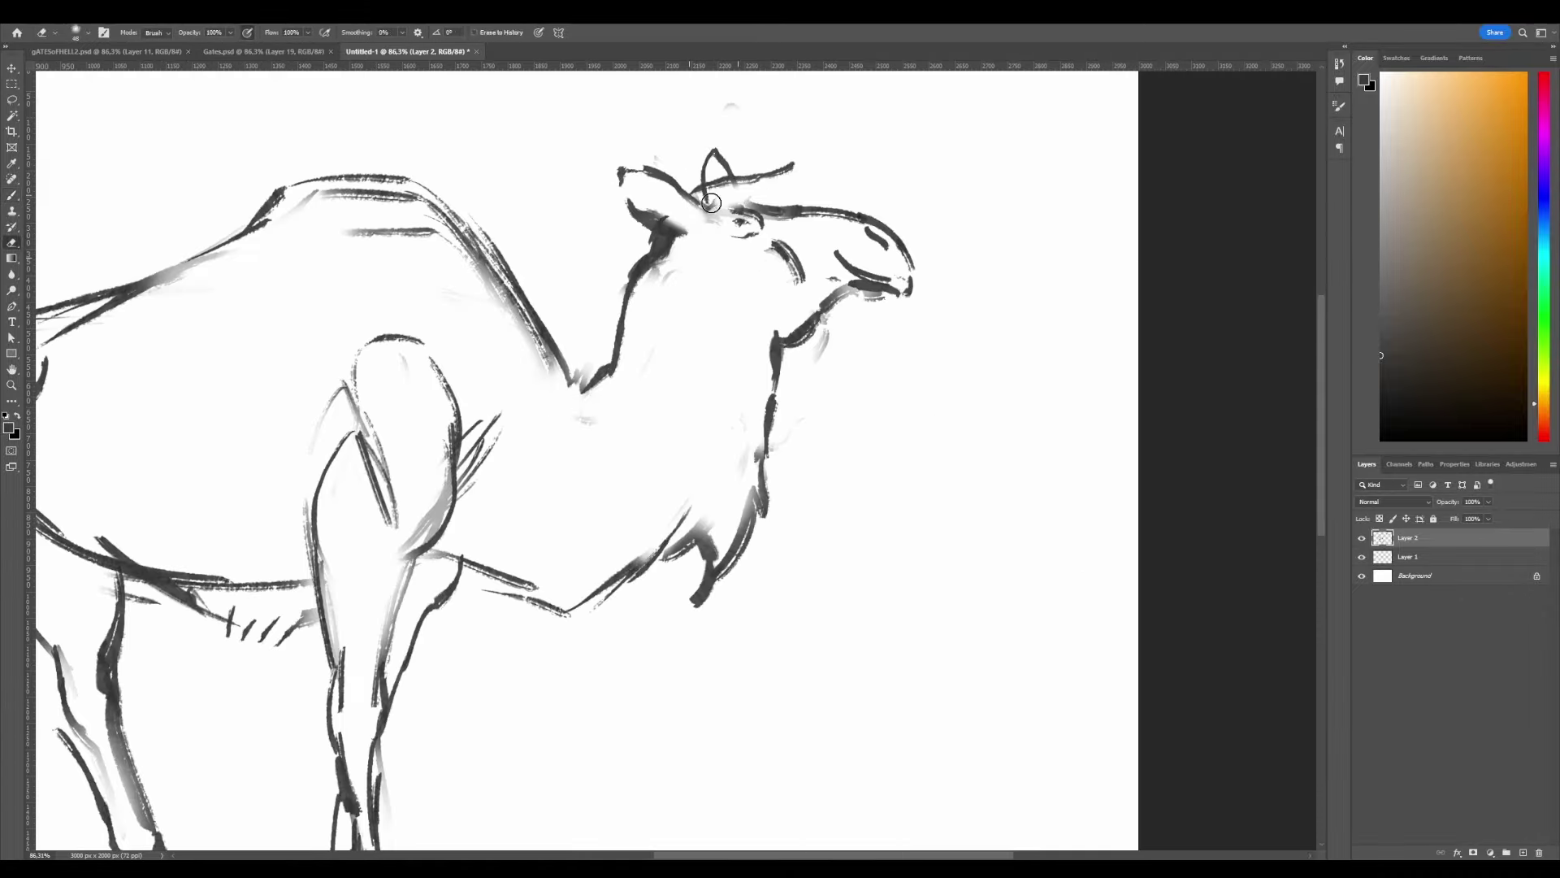
key("b")
left_click_drag(934, 96, 860, 169)
key("ctrl+shift+h")
scroll(860, 169, "down", 5, "alt")
scroll(628, 204, "up", 4, "alt")
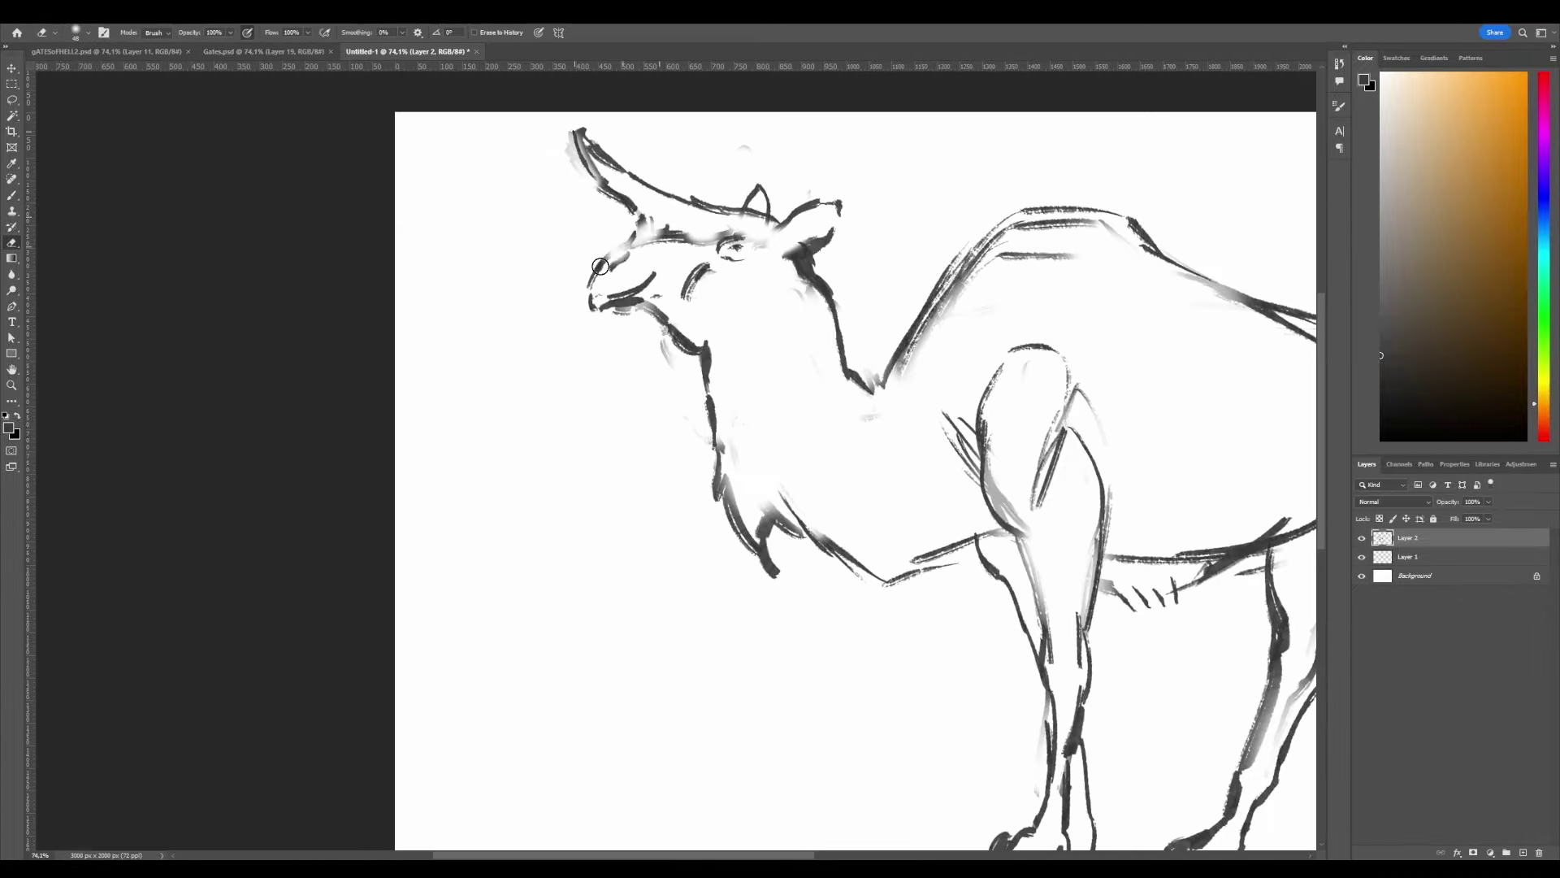
key("ctrl+shift+h")
key("ctrl+shift+h")
scroll(624, 255, "down", 3, "alt")
scroll(797, 434, "down", 1, "alt")
scroll(797, 435, "up", 1, "alt")
key("ctrl+shift+h")
scroll(668, 402, "up", 1, "alt")
key("e")
scroll(549, 383, "down", 3, "alt")
key("ctrl+shift+h")
scroll(828, 278, "up", 2, "alt")
key("ctrl+shift+h")
scroll(829, 279, "down", 3, "alt")
key("ctrl+shift+h")
Sketch a black saddle outline over the hump with a diagonal strap down the side.
scroll(700, 259, "up", 4, "alt")
key("b")
left_click_drag(609, 252, 654, 235)
left_click_drag(642, 317, 581, 362)
left_click_drag(845, 294, 650, 317)
left_click_drag(784, 301, 589, 370)
key("ctrl+shift+h")
scroll(704, 376, "down", 4, "alt")
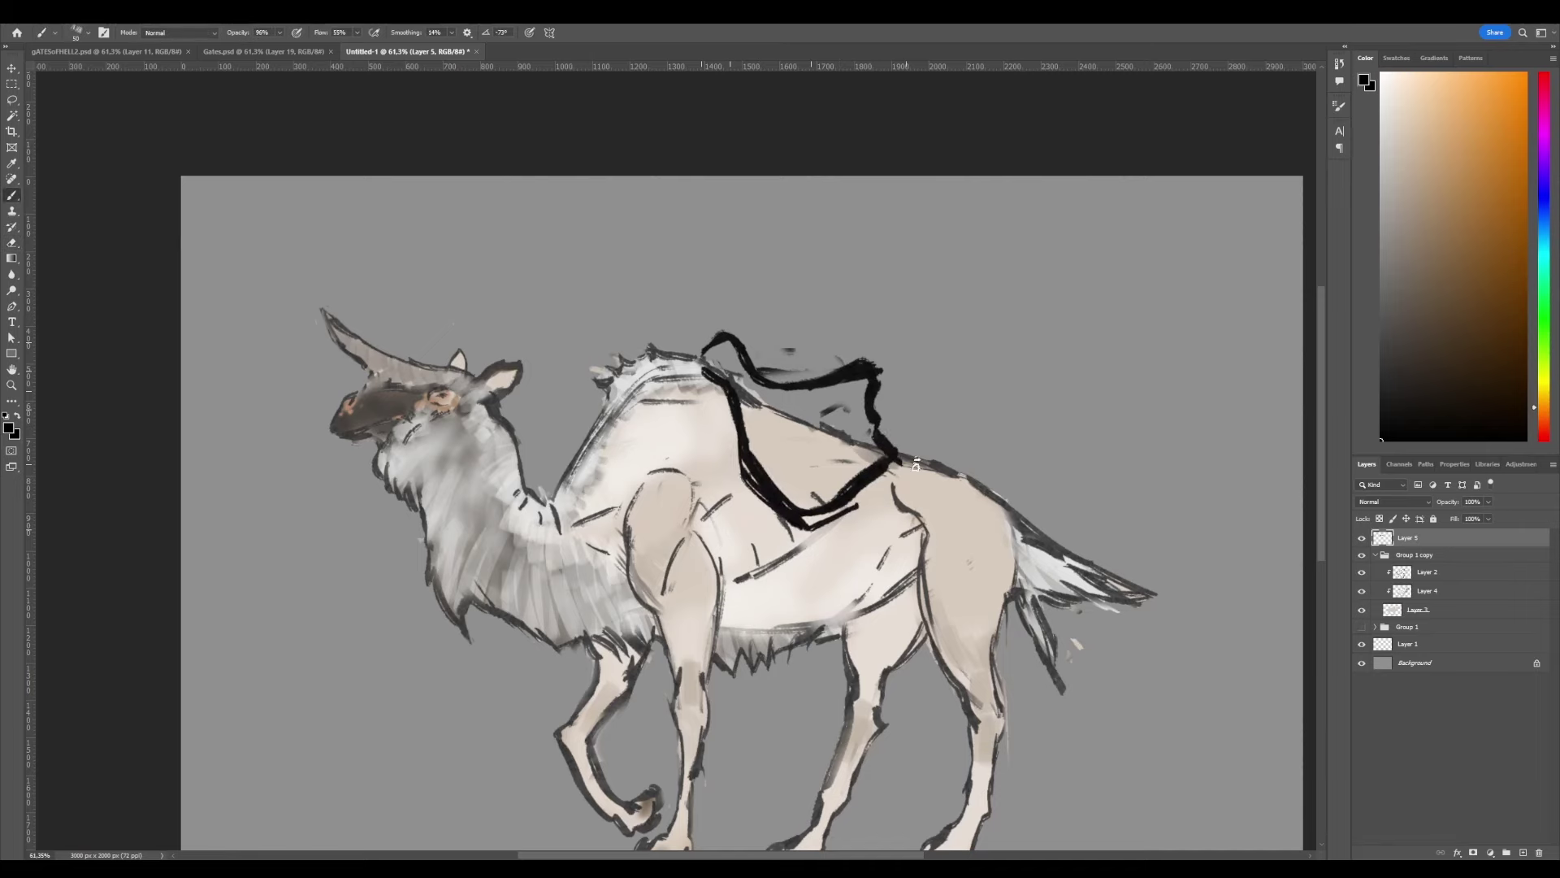
left_click_drag(915, 464, 903, 460)
left_click_drag(852, 506, 896, 585)
Add a saddle strap across the hump, a stroke below it and a black loop, flipping to check.
key("ctrl+shift+h")
scroll(763, 525, "down", 3, "alt")
key("ctrl+shift+h")
scroll(715, 464, "up", 3, "alt")
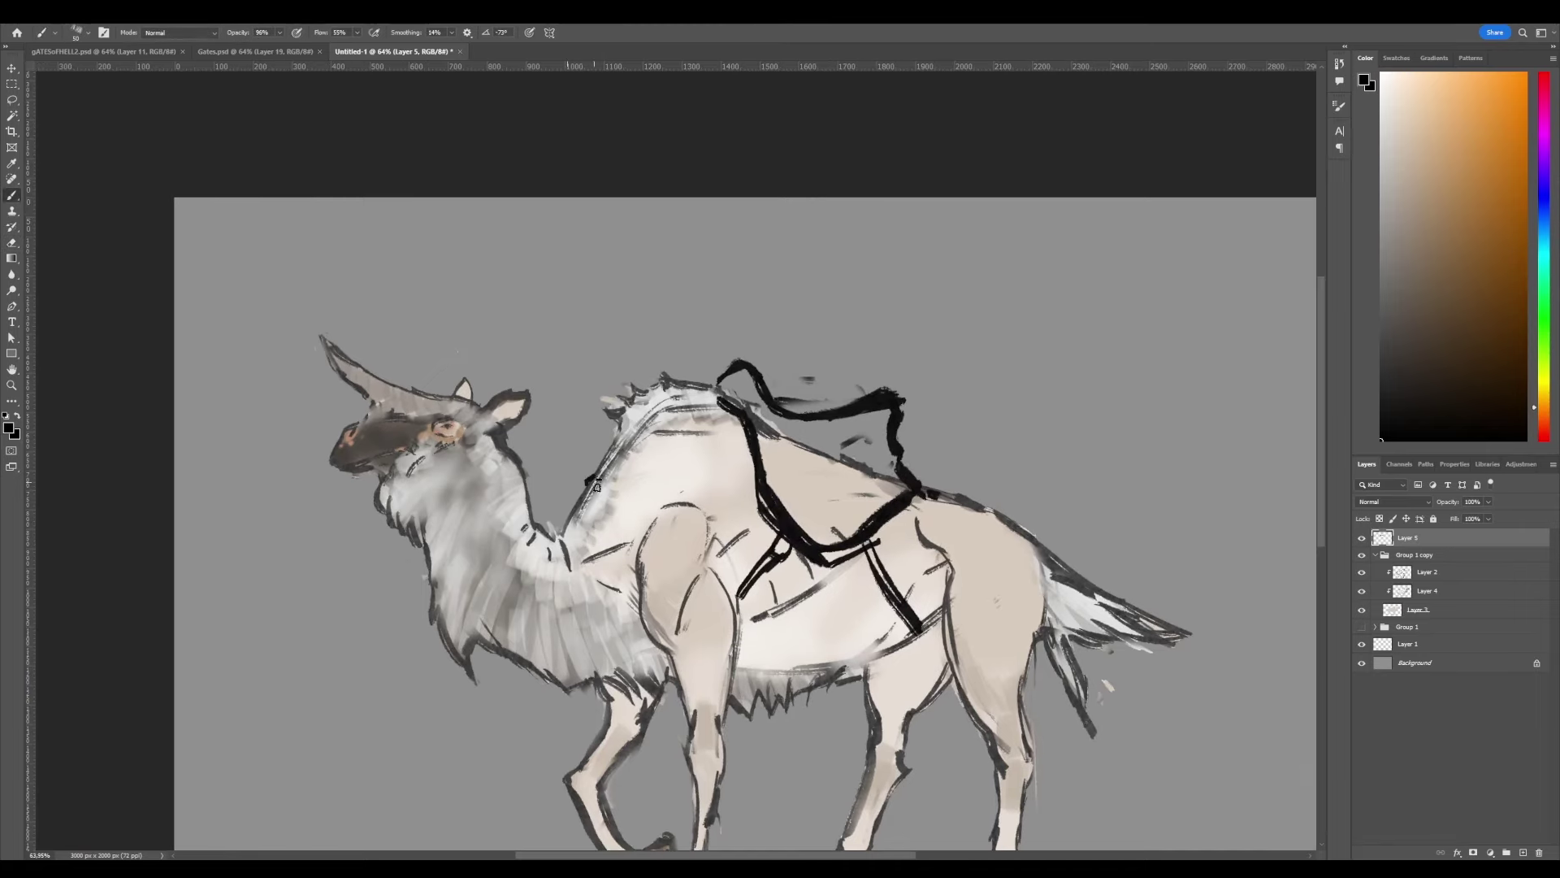
mouse_move(603, 451)
left_mouse_down()
mouse_move(760, 479)
mouse_move(764, 520)
left_mouse_up()
scroll(755, 444, "up", 2, "alt")
scroll(738, 472, "down", 2, "alt")
key("ctrl+shift+h")
scroll(738, 471, "up", 2, "alt")
key("ctrl+shift+h")
scroll(742, 404, "down", 1, "alt")
left_click_drag(849, 422, 894, 442)
key("z")
mouse_move(813, 439)
left_mouse_down()
mouse_move(650, 434)
mouse_move(745, 433)
left_mouse_up()
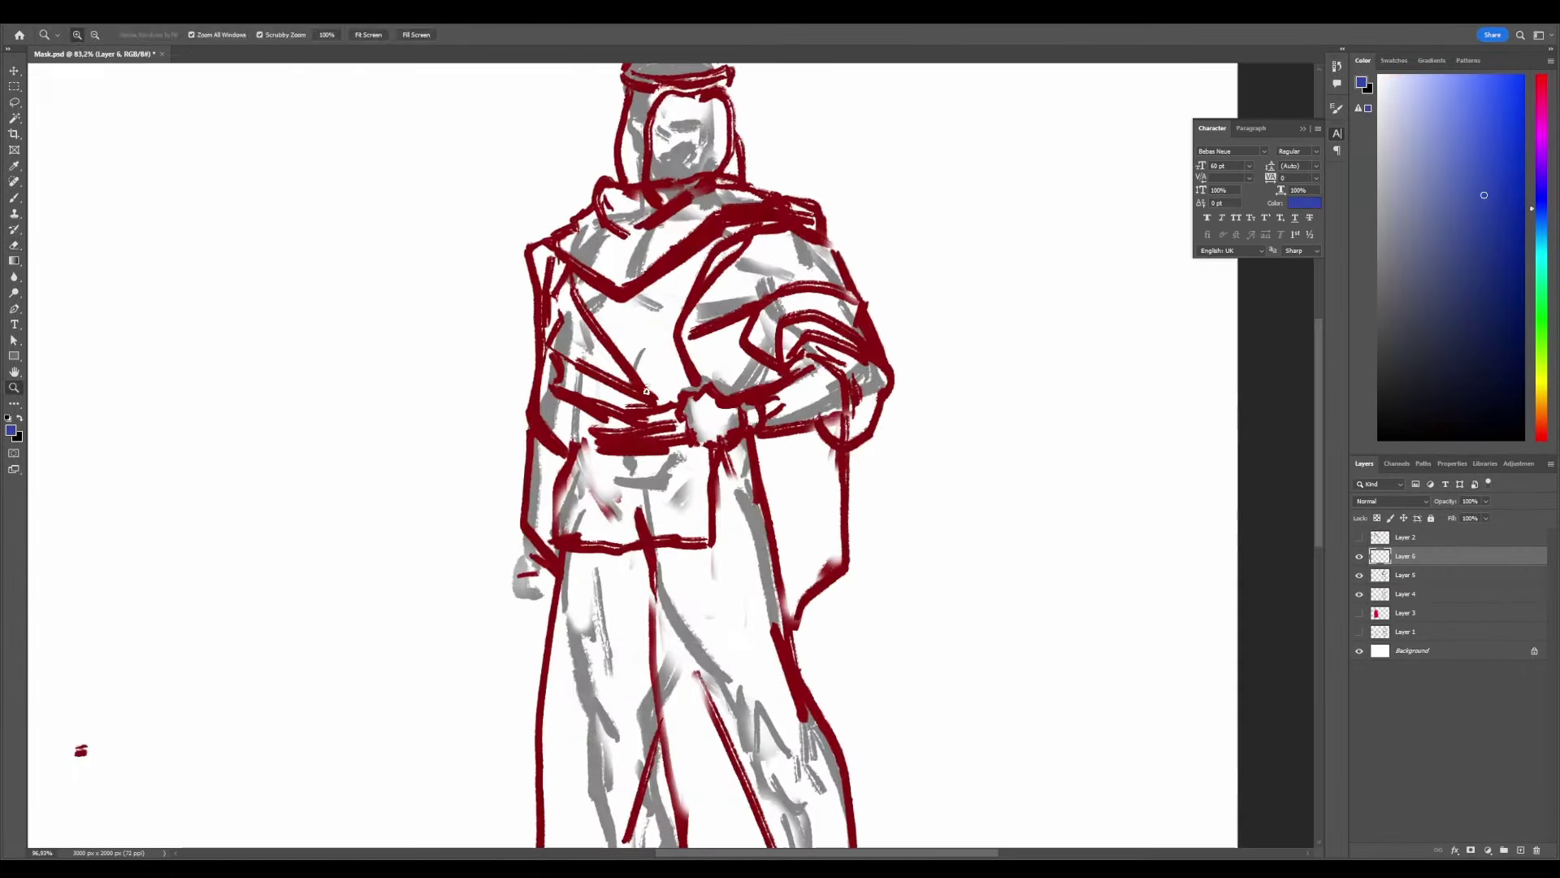
In Mask.psd, paint blue strokes on the hooded figure's chest and belt.
mouse_move(695, 389)
left_mouse_down()
mouse_move(650, 341)
mouse_move(707, 386)
left_mouse_up()
left_click_drag(699, 463, 771, 572)
left_click_drag(703, 459, 748, 627)
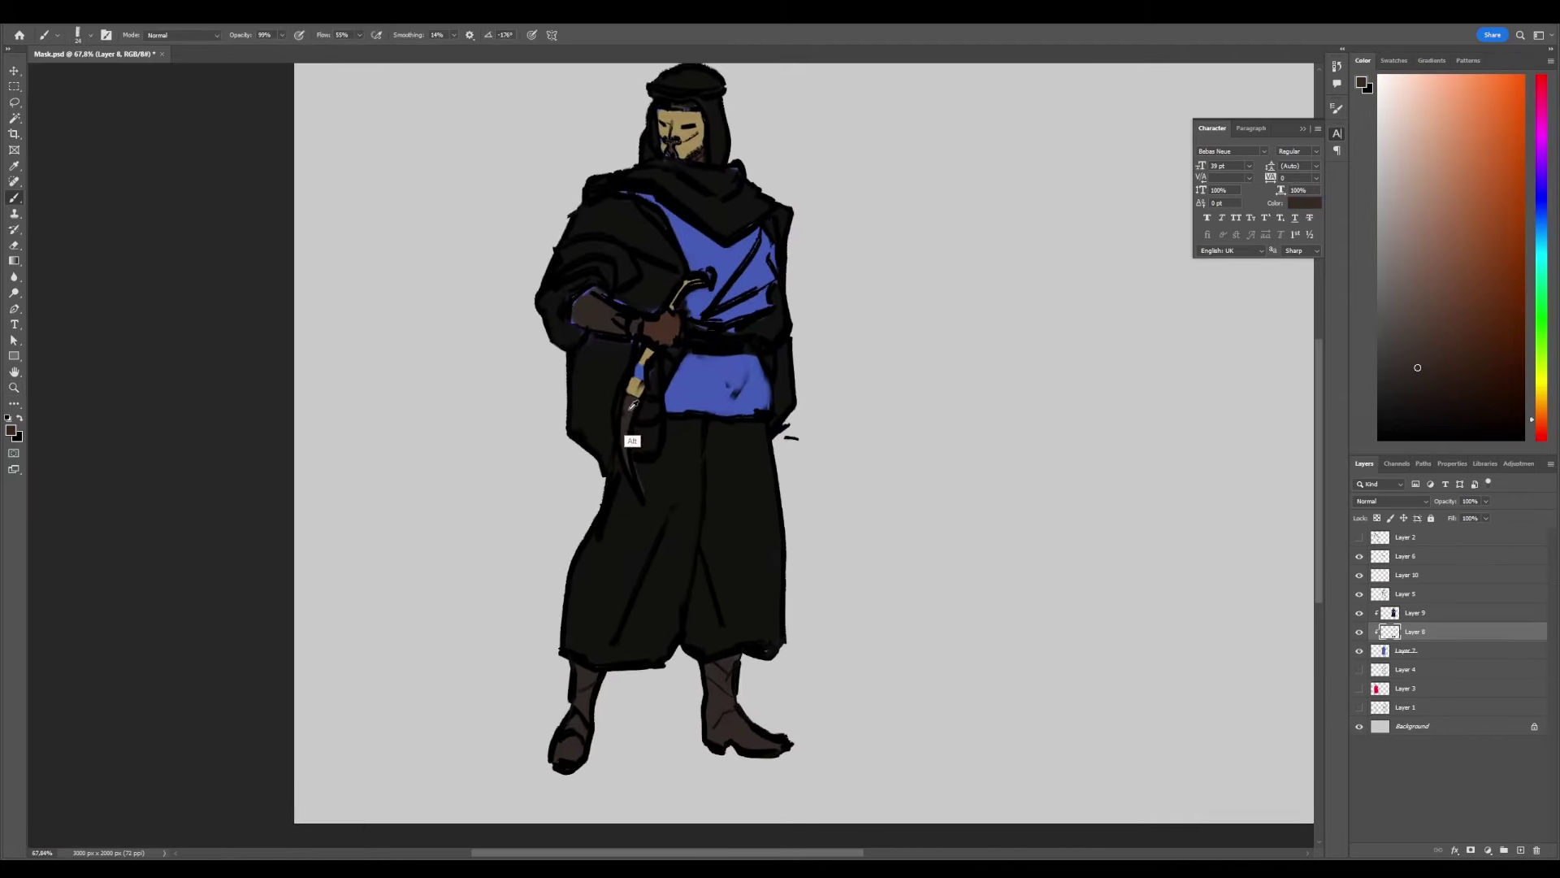
On Layer 13, zoom into the mask sketch, add a mirrored line beside its top, then undo the last stroke.
left_click(1382, 574)
key("z")
mouse_move(655, 291)
left_mouse_down()
mouse_move(731, 291)
mouse_move(569, 291)
mouse_move(654, 291)
left_mouse_up()
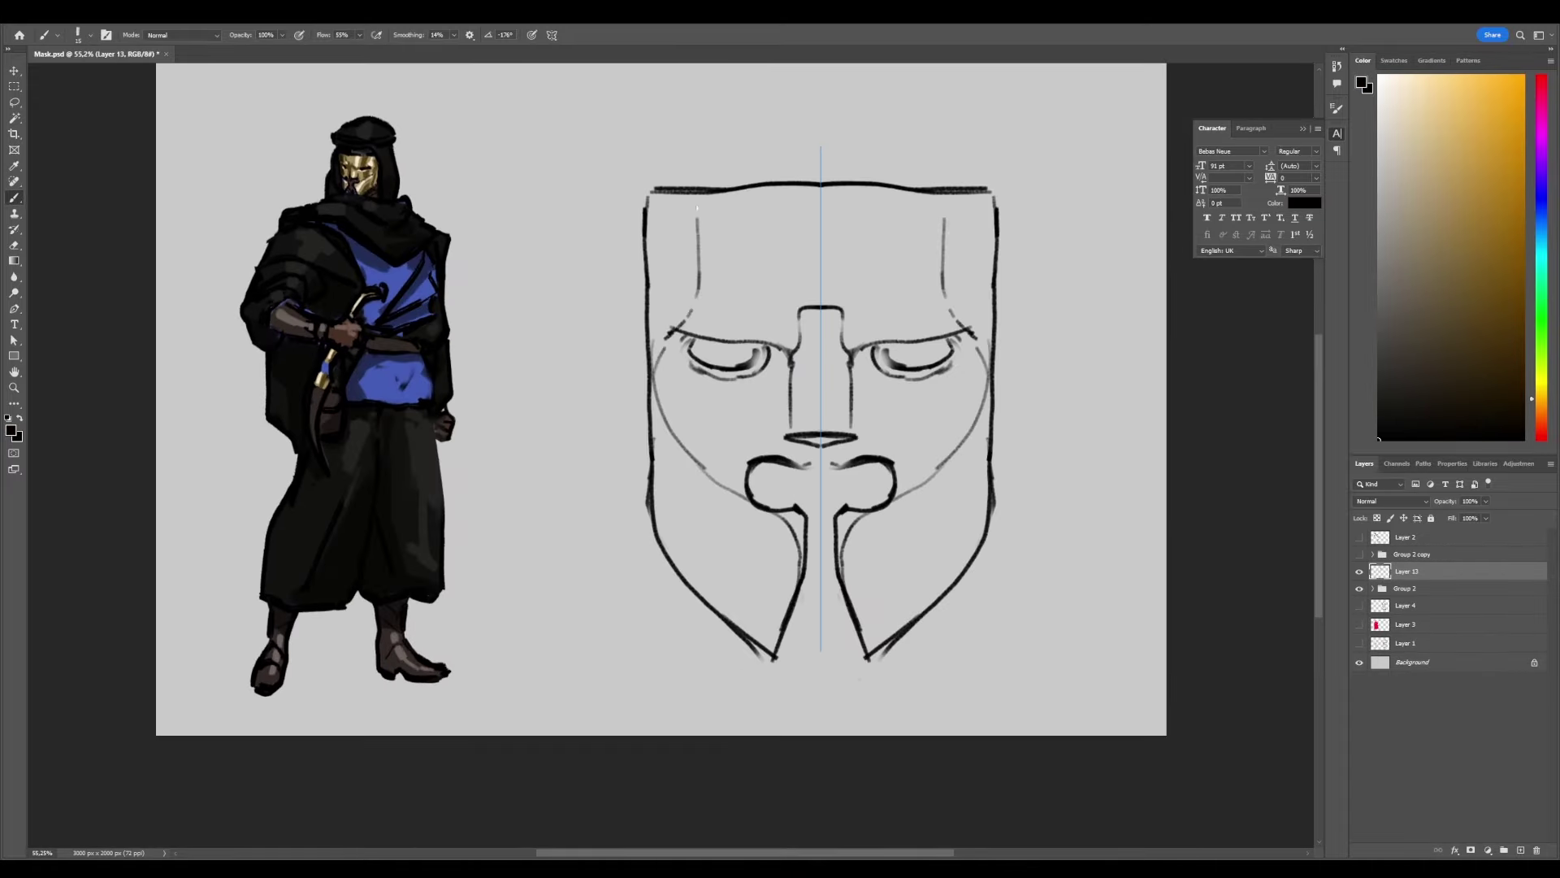
scroll(715, 268, "down", 2, "alt")
left_click_drag(729, 258, 719, 290)
scroll(730, 268, "down", 5, "alt")
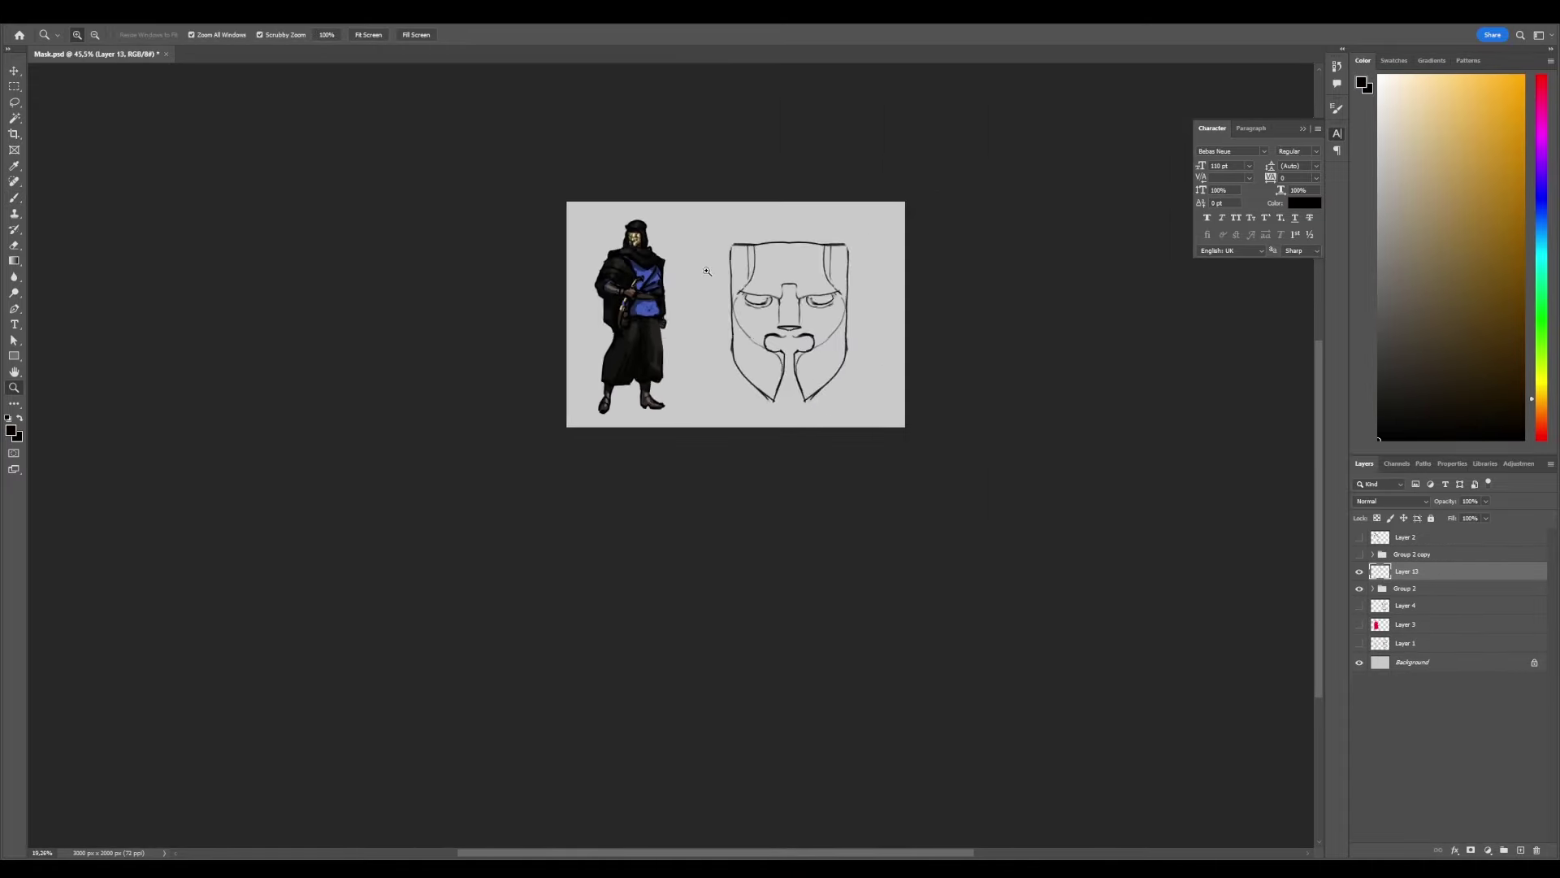
scroll(730, 268, "up", 5, "alt")
scroll(686, 323, "up", 3, "alt")
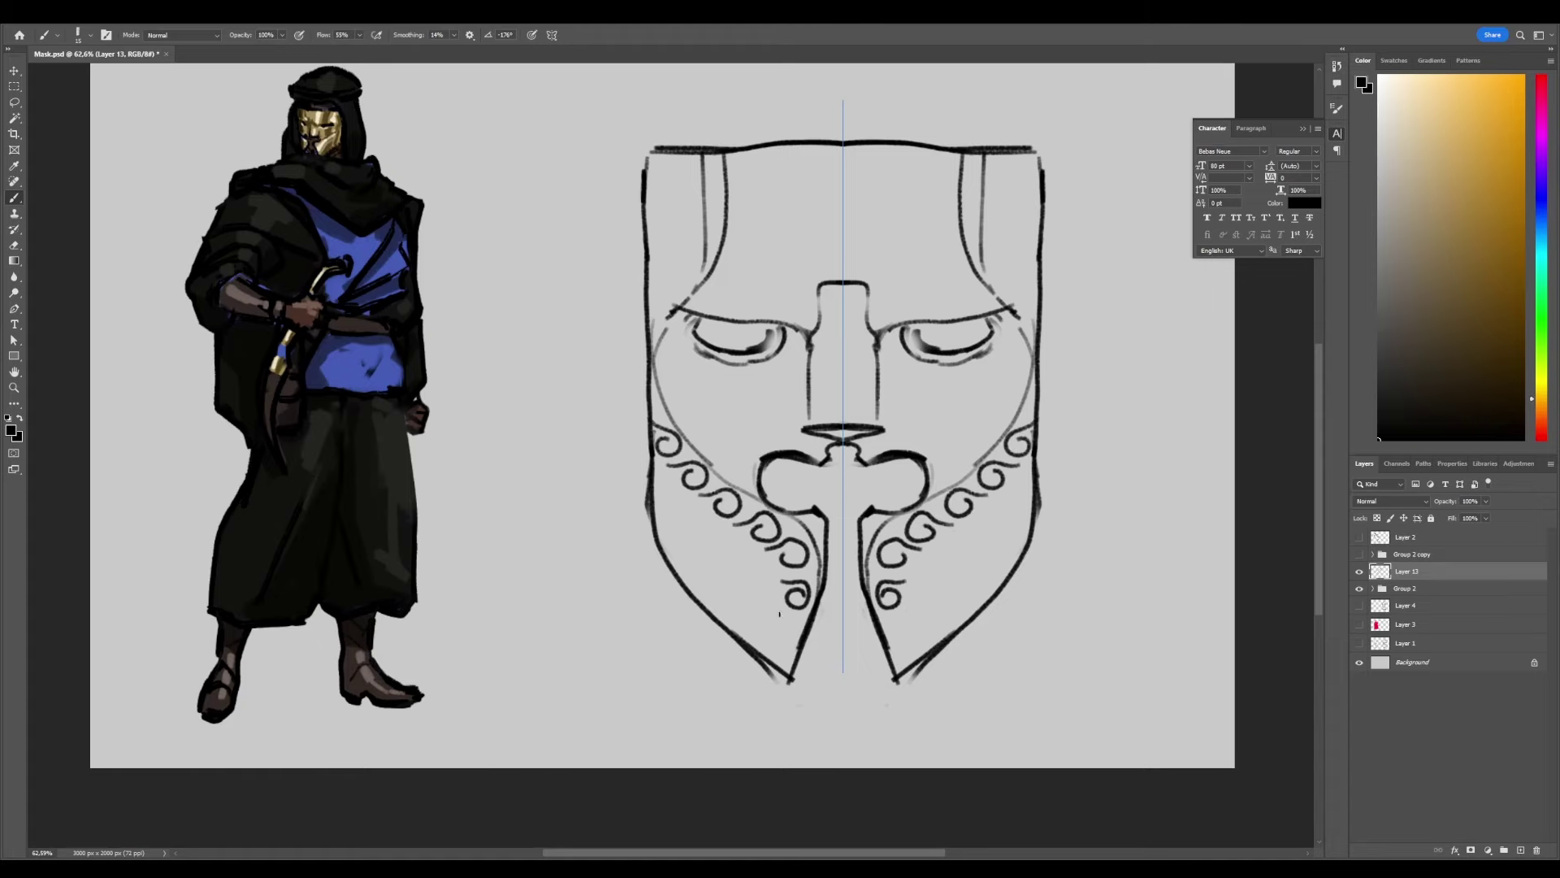
scroll(788, 616, "down", 2, "ctrl")
scroll(812, 601, "up", 2, "ctrl")
scroll(887, 567, "down", 3, "ctrl")
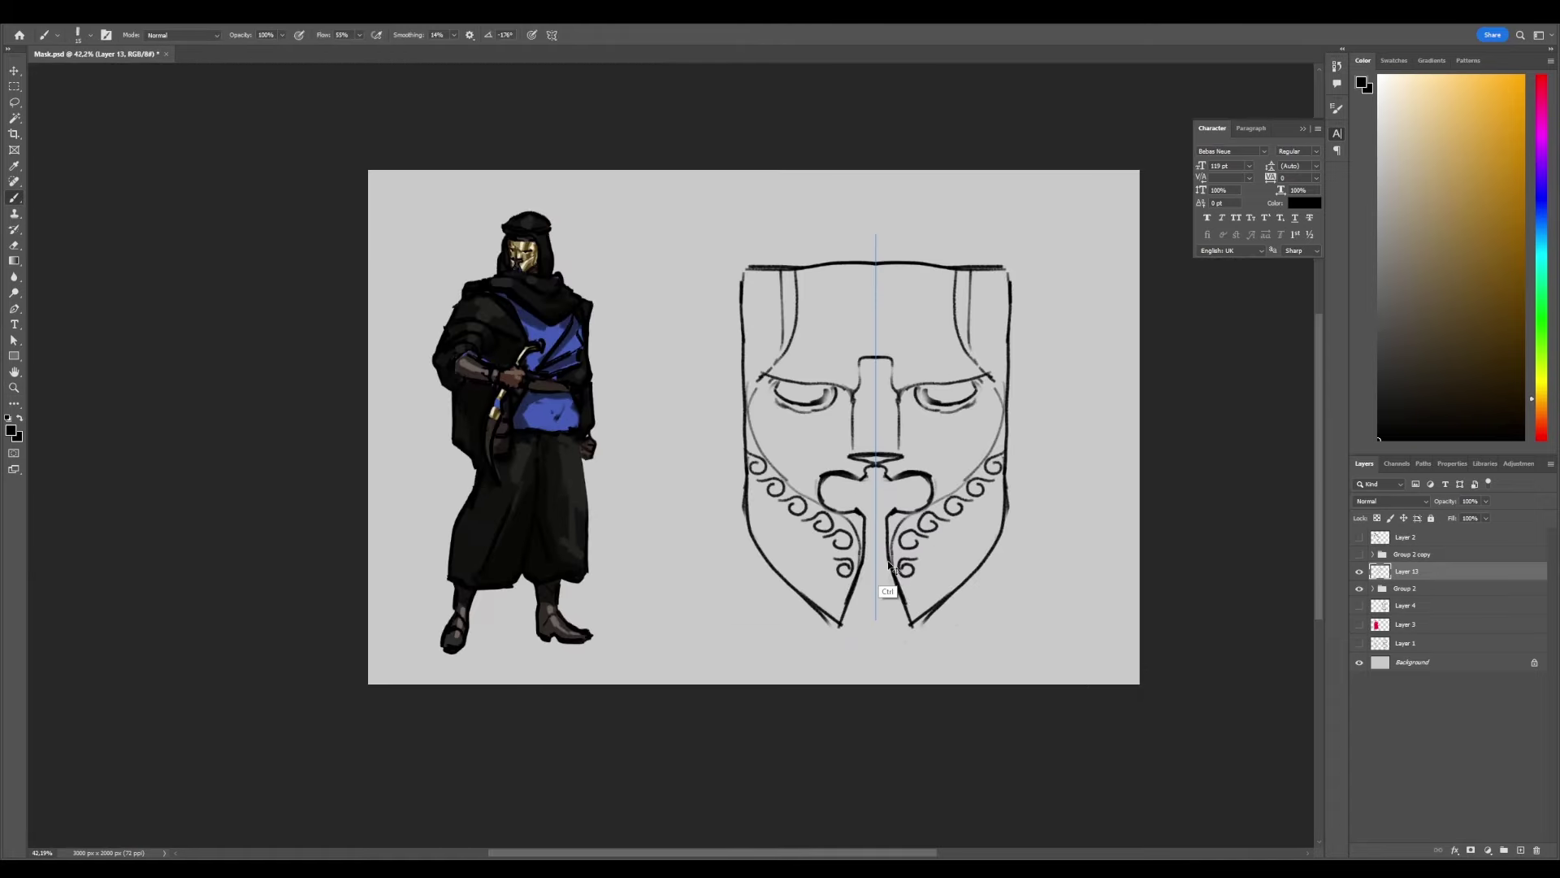
key("ctrl+z")
scroll(838, 506, "up", 3, "ctrl")
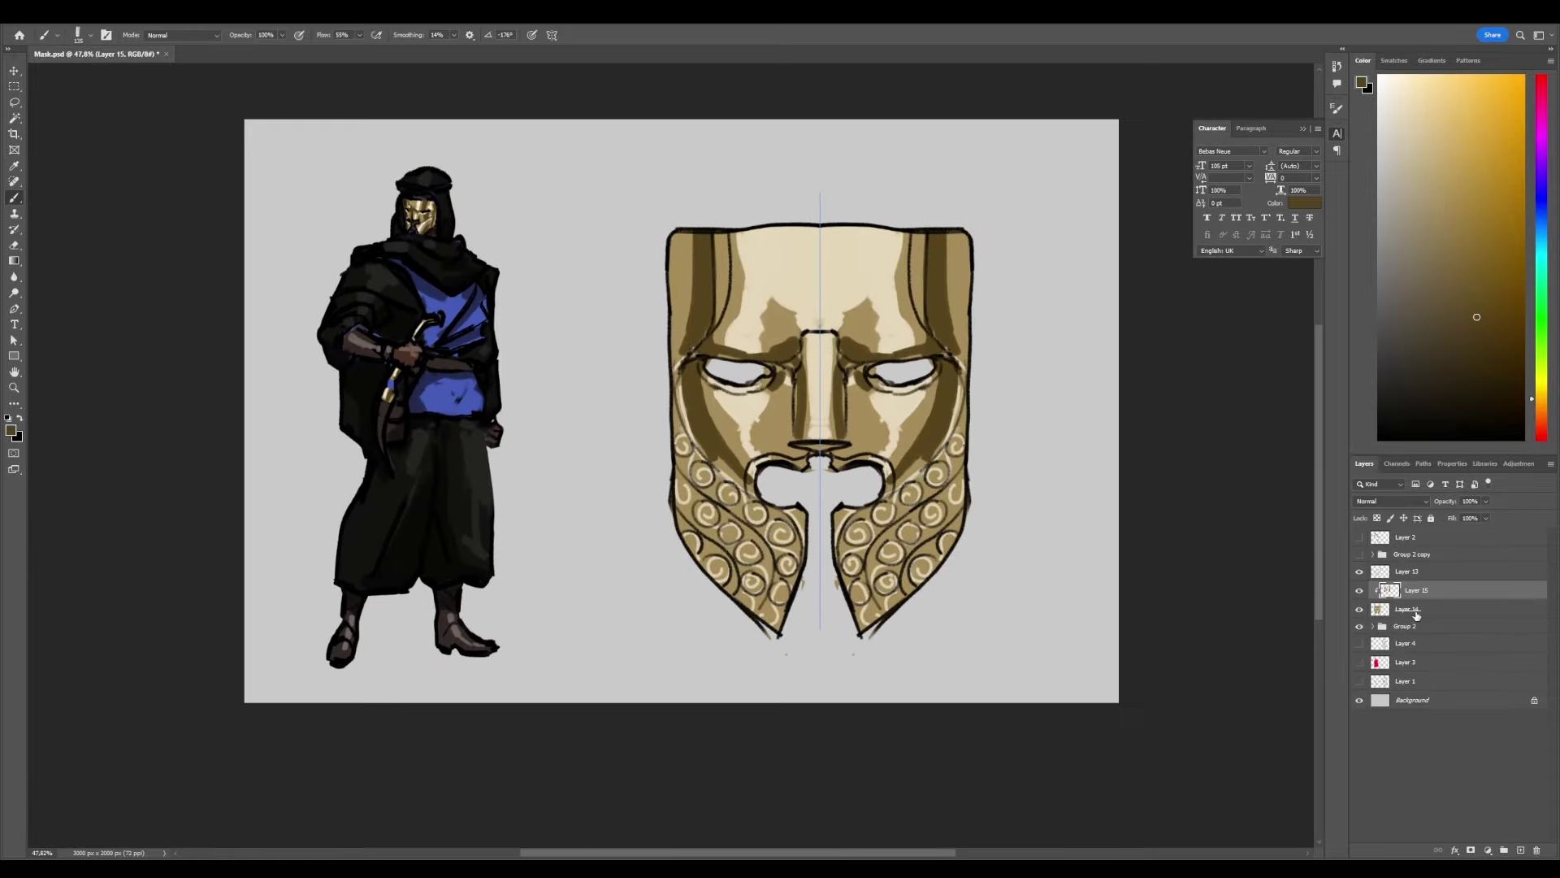
Add a new layer and paint dark shading across the gold mask.
left_click(1417, 615)
key("ctrl+shift+alt+n")
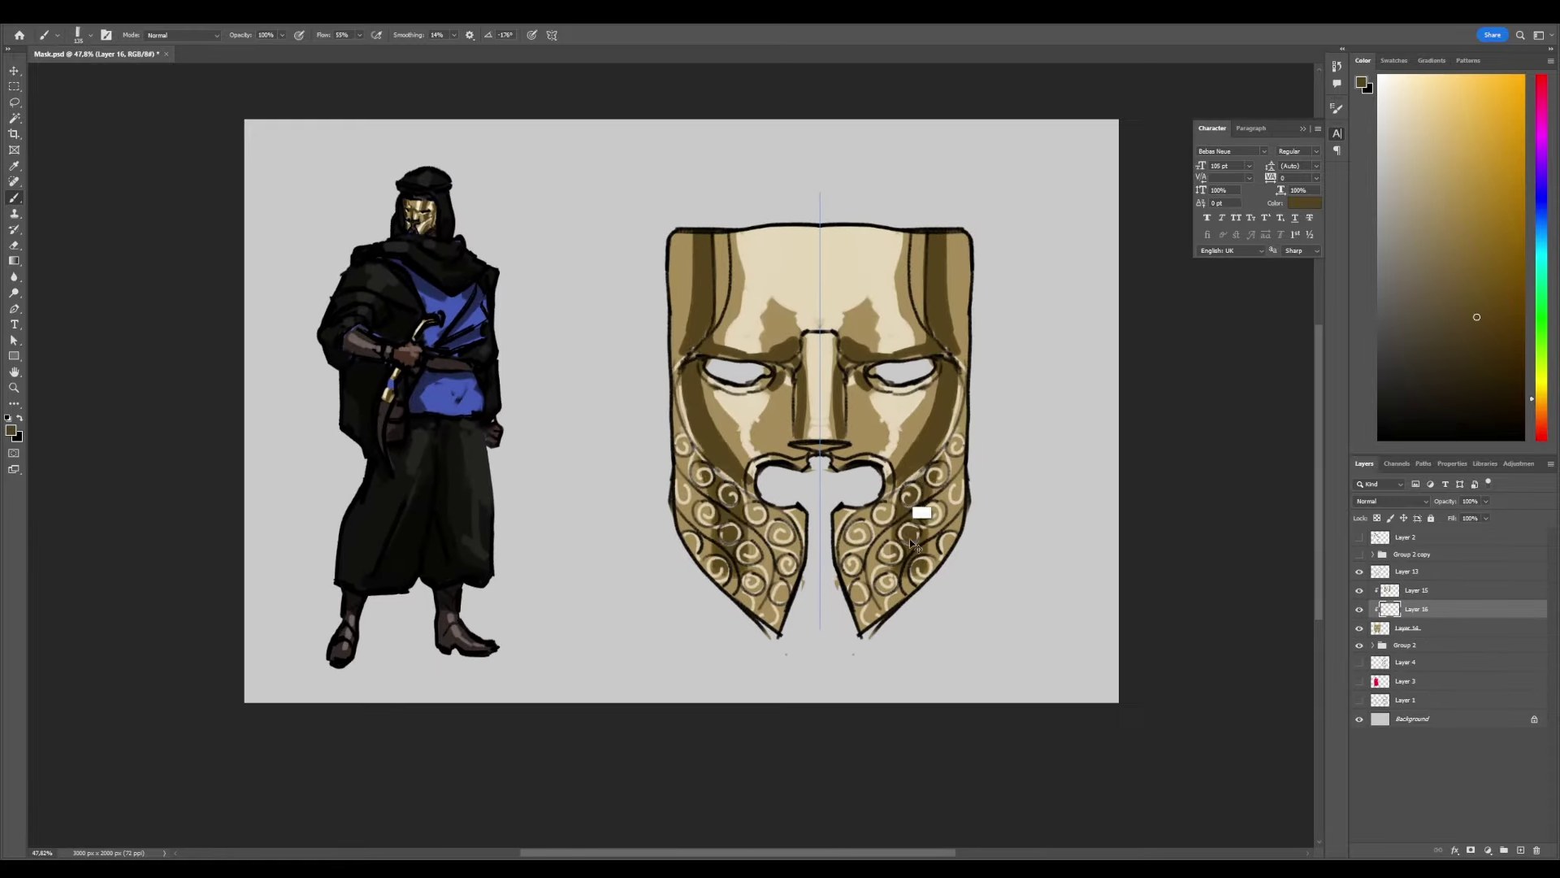
left_click_drag(918, 423, 934, 601)
scroll(1101, 482, "down", 3, "ctrl")
left_click_drag(999, 308, 1009, 456)
Pick a cream colour and paint cream highlights on the mask.
left_click(1002, 366, "alt")
left_click_drag(999, 398, 999, 277)
scroll(886, 443, "down", 3, "ctrl")
scroll(894, 455, "up", 5, "ctrl")
left_click_drag(939, 650, 929, 497)
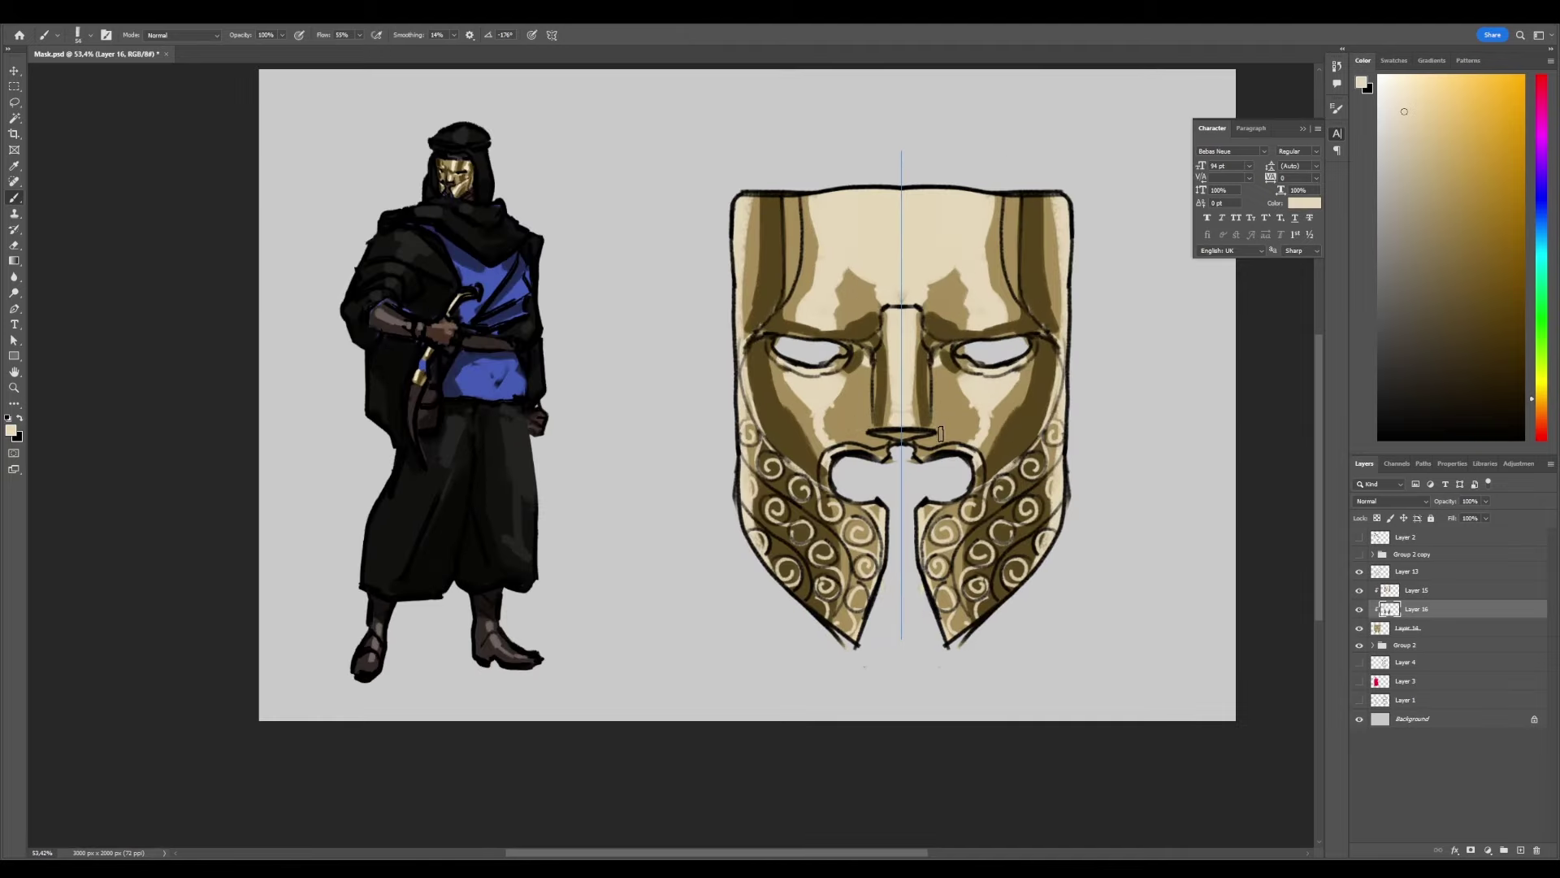
scroll(910, 439, "down", 3, "ctrl")
scroll(886, 325, "up", 3, "ctrl")
Paint a white forehead highlight with a 112 px brush and boost the mask's saturation by 19.
right_click_drag(858, 272, 873, 273, "alt")
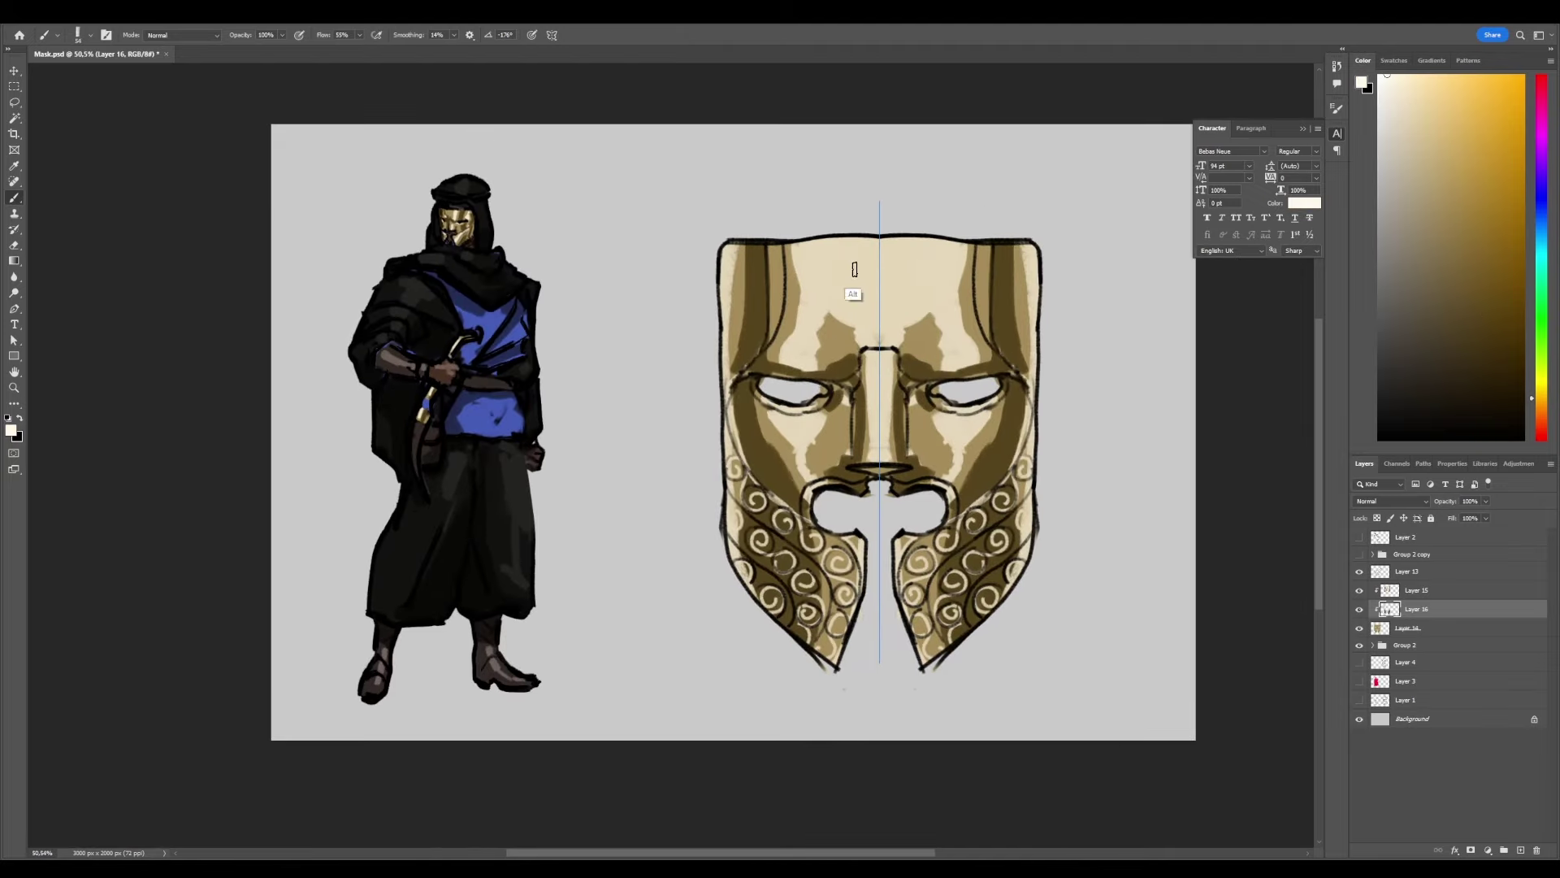
key("alt+]")
left_click_drag(874, 274, 882, 259)
scroll(882, 268, "down", 2, "ctrl")
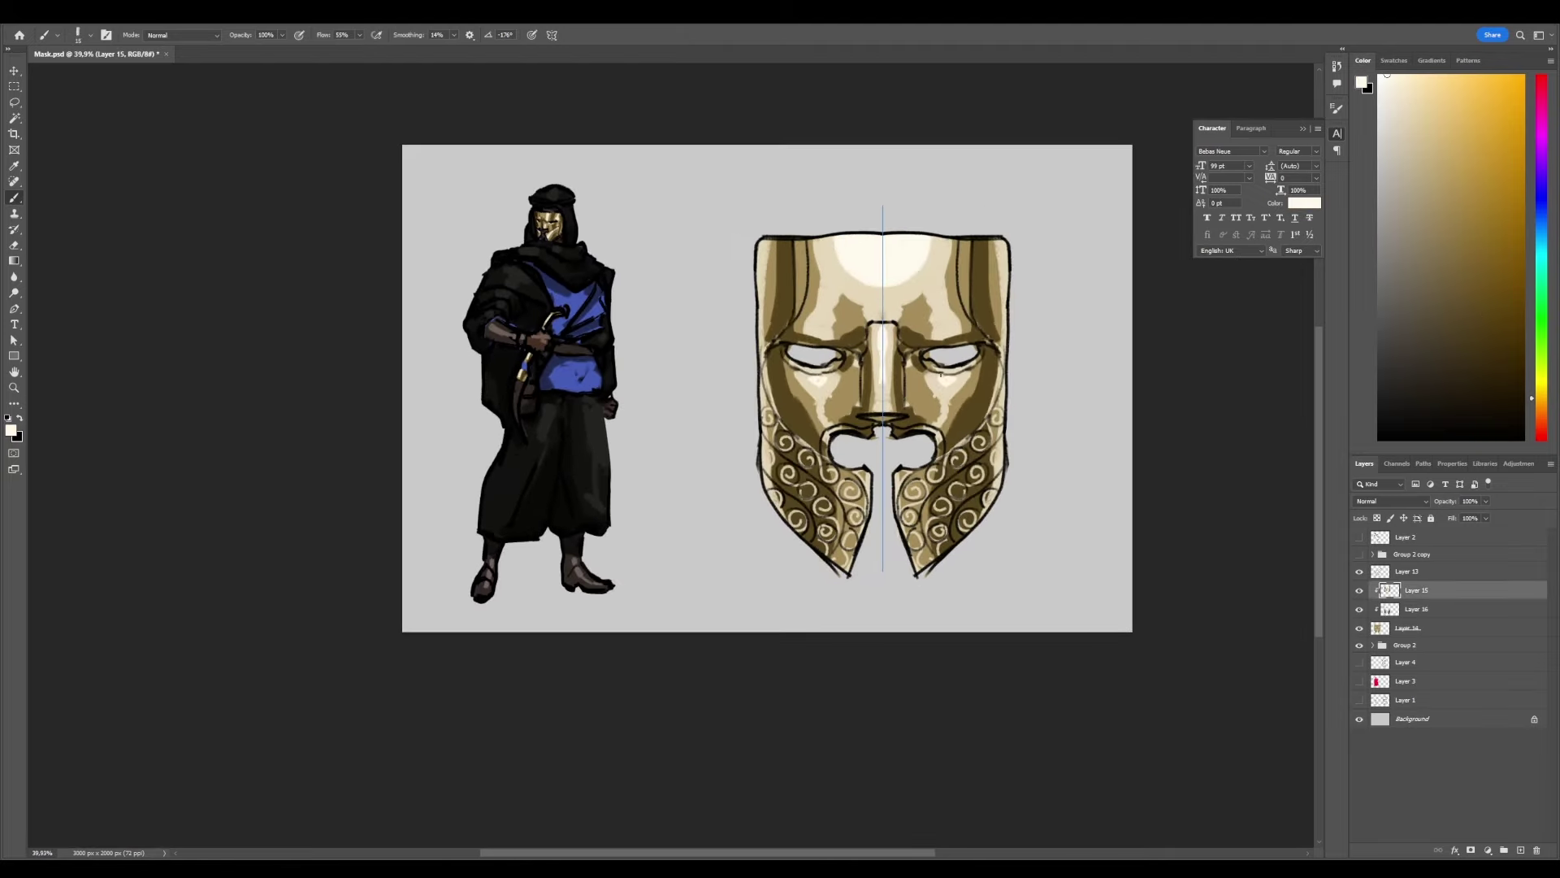
scroll(881, 299, "down", 2, "ctrl")
scroll(881, 299, "up", 2, "ctrl")
left_click(878, 325, "ctrl")
scroll(878, 325, "down", 3, "ctrl")
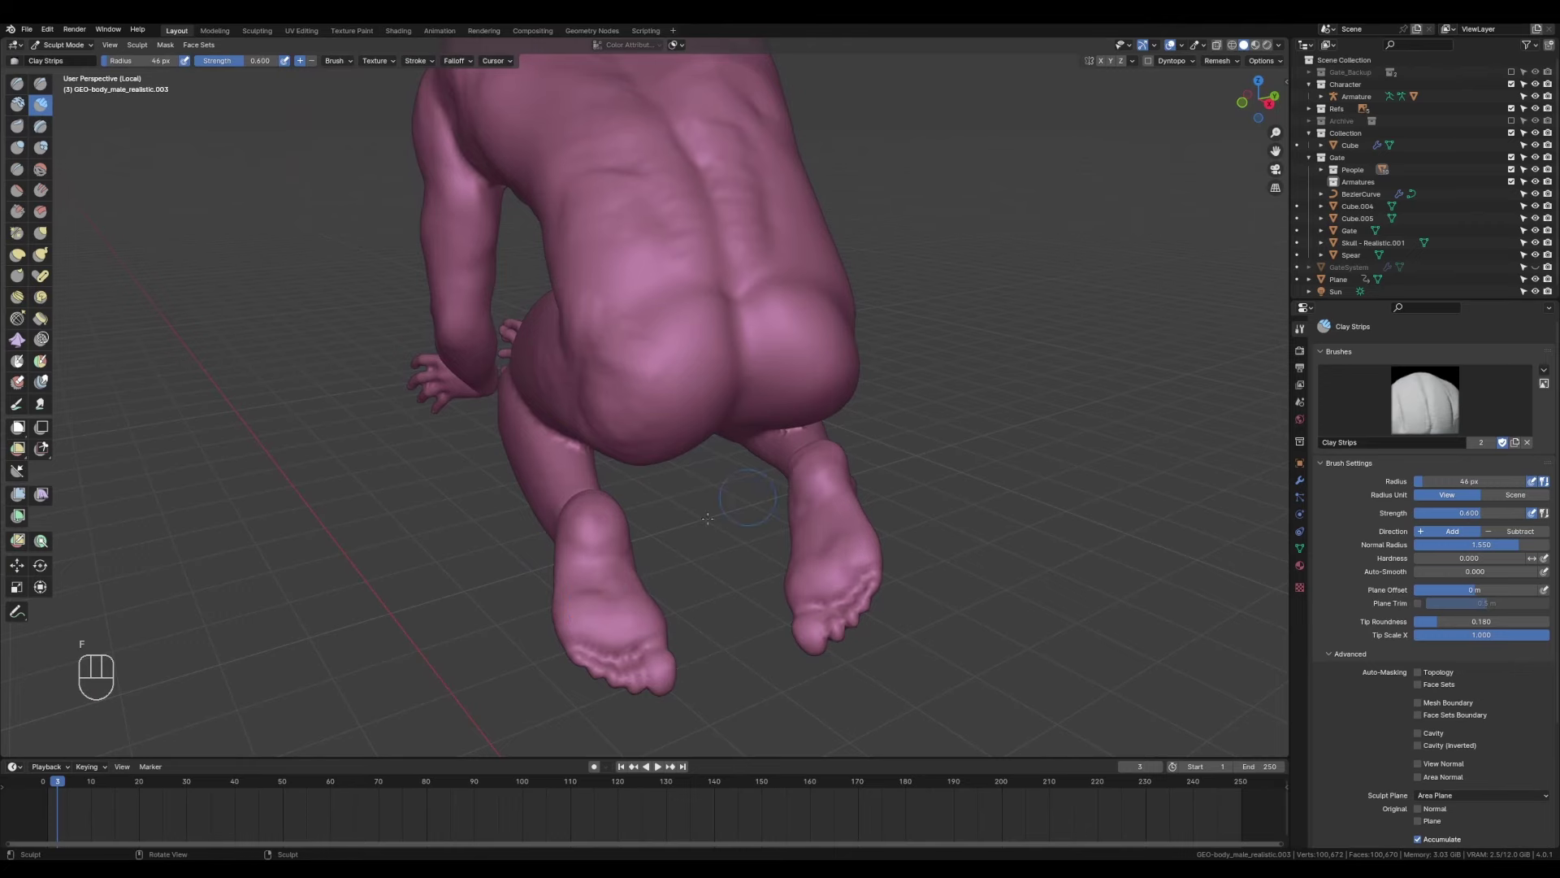
Sculpt the kneeling figure with Grab and Clay Strips brushes, then return to Object Mode and the whole gate.
mouse_move(732, 406)
middle_mouse_down()
mouse_move(843, 446)
mouse_move(913, 620)
mouse_move(607, 490)
mouse_move(732, 442)
middle_mouse_up()
key("g")
key("c")
key("f")
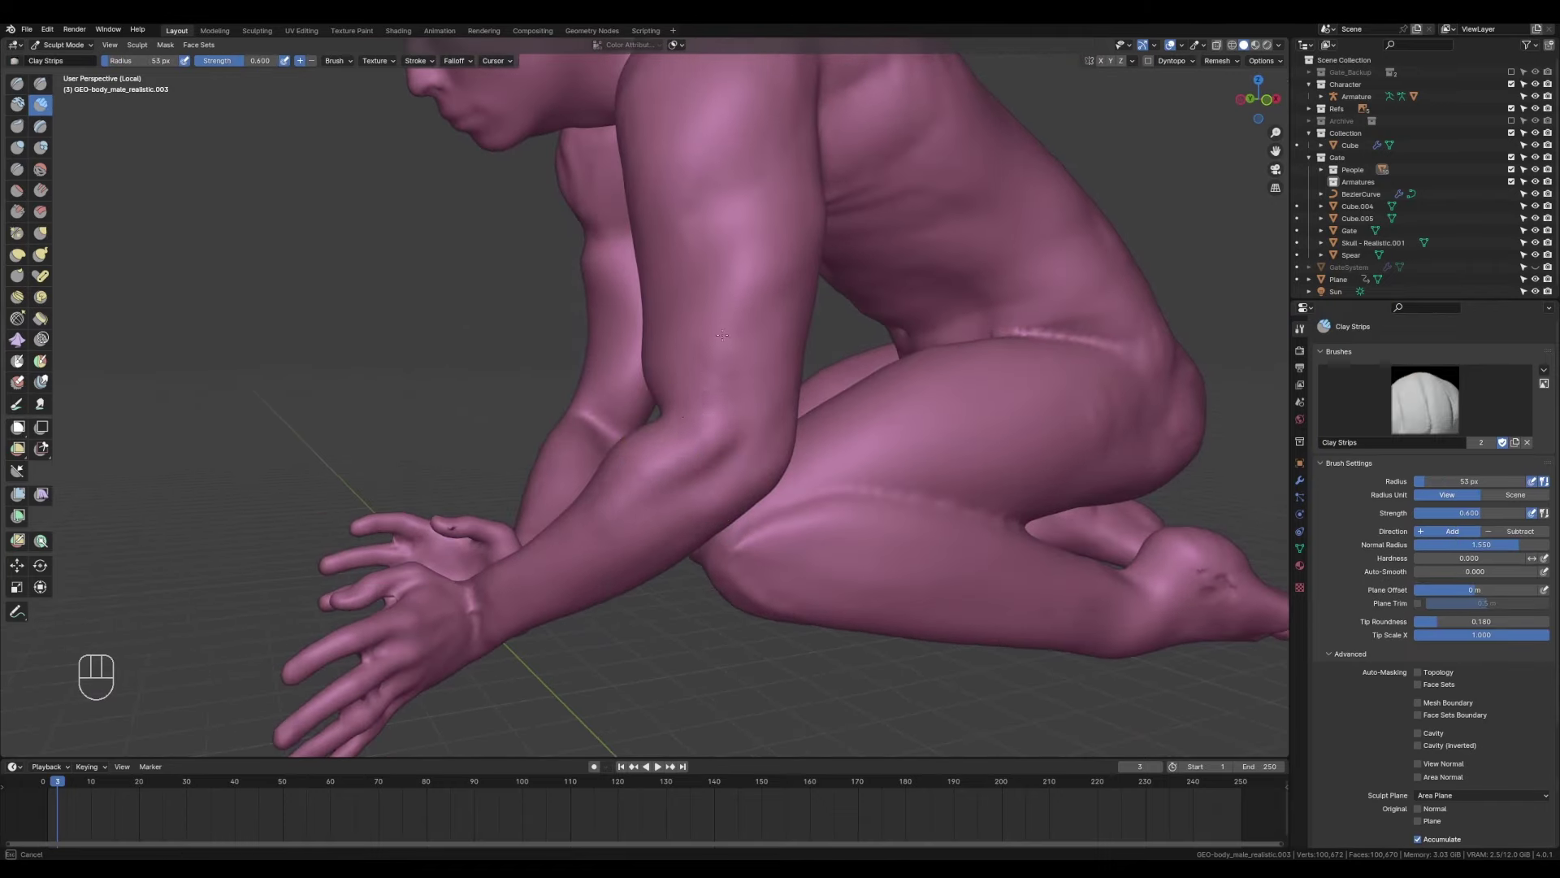
middle_click_drag(739, 340, 552, 353)
key("ctrl+Tab")
key("KP_Divide")
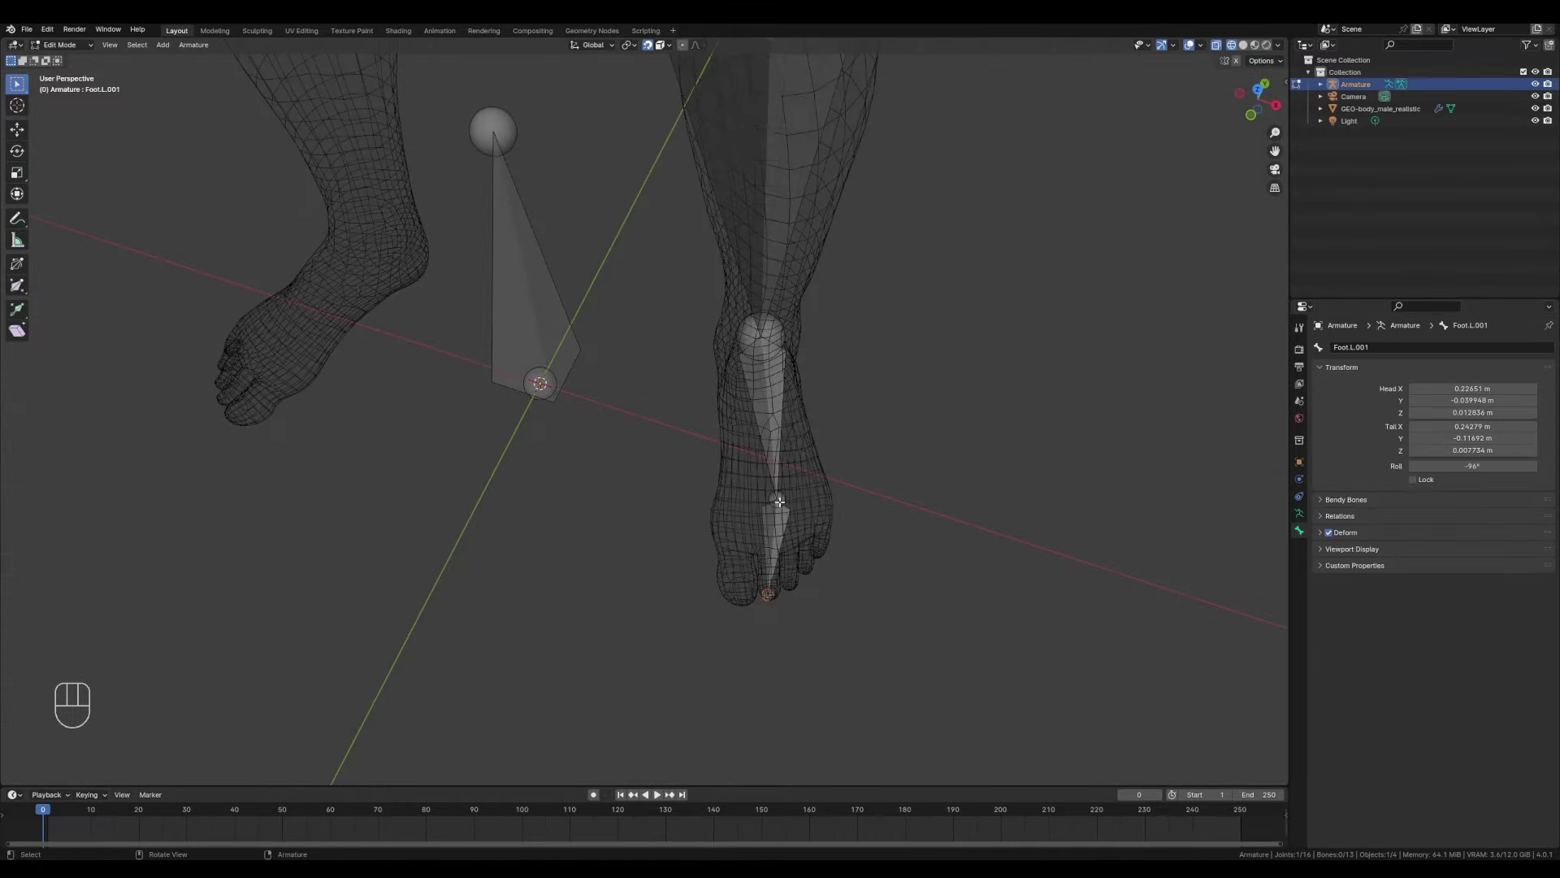
Move the left leg bone to a new position and select a lower spine bone.
middle_click_drag(780, 502, 698, 569)
scroll(699, 569, "down", 4)
scroll(703, 602, "up", 3)
left_click(703, 616)
key("g")
left_click(704, 616)
left_click(715, 569)
Box-select the rig's right arm and leg bones and colour them red.
left_click(611, 455)
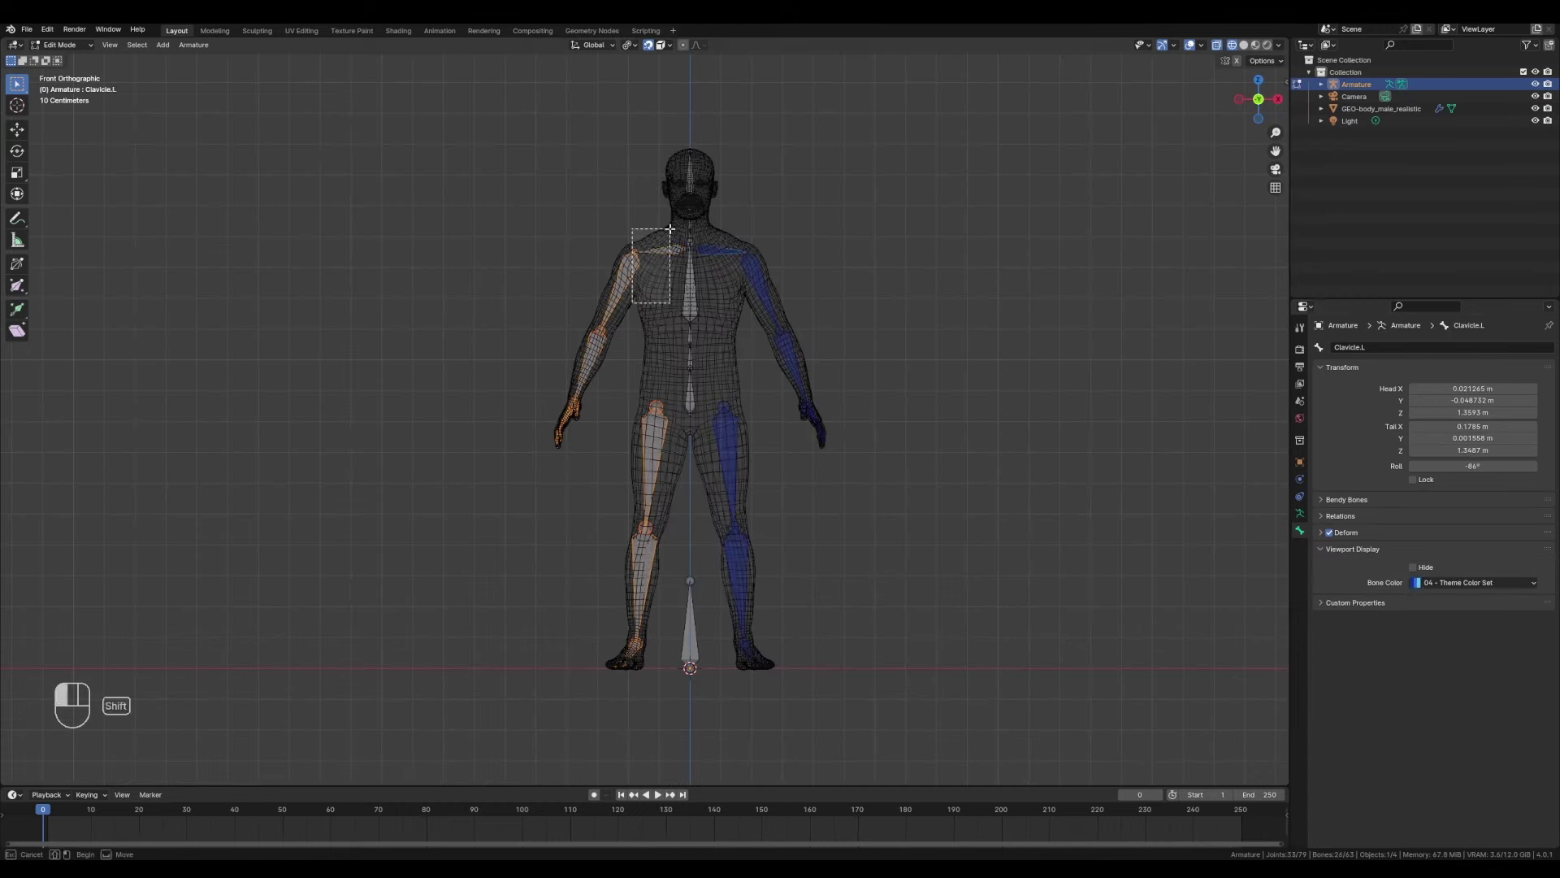
left_click_drag(670, 230, 670, 230, "shift")
left_click(1451, 582, "alt")
left_click(1387, 618, "alt")
Check the Hip weight painting on the body, then select the posed body and switch it into Weight Paint mode.
key("ctrl+Tab")
middle_click_drag(634, 455, 656, 442)
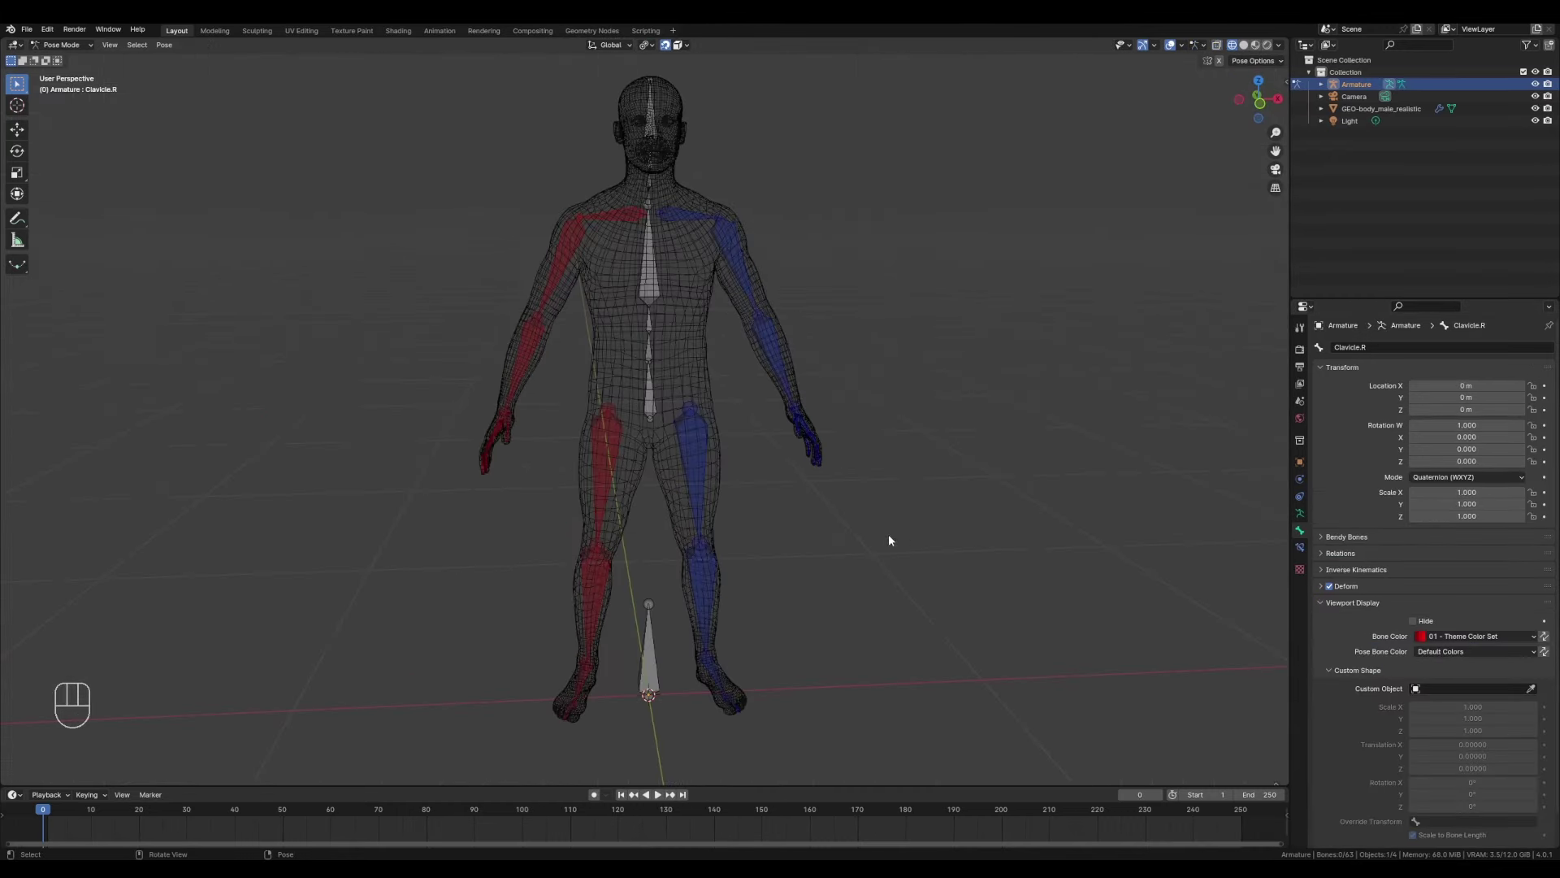
middle_click_drag(840, 497, 683, 500)
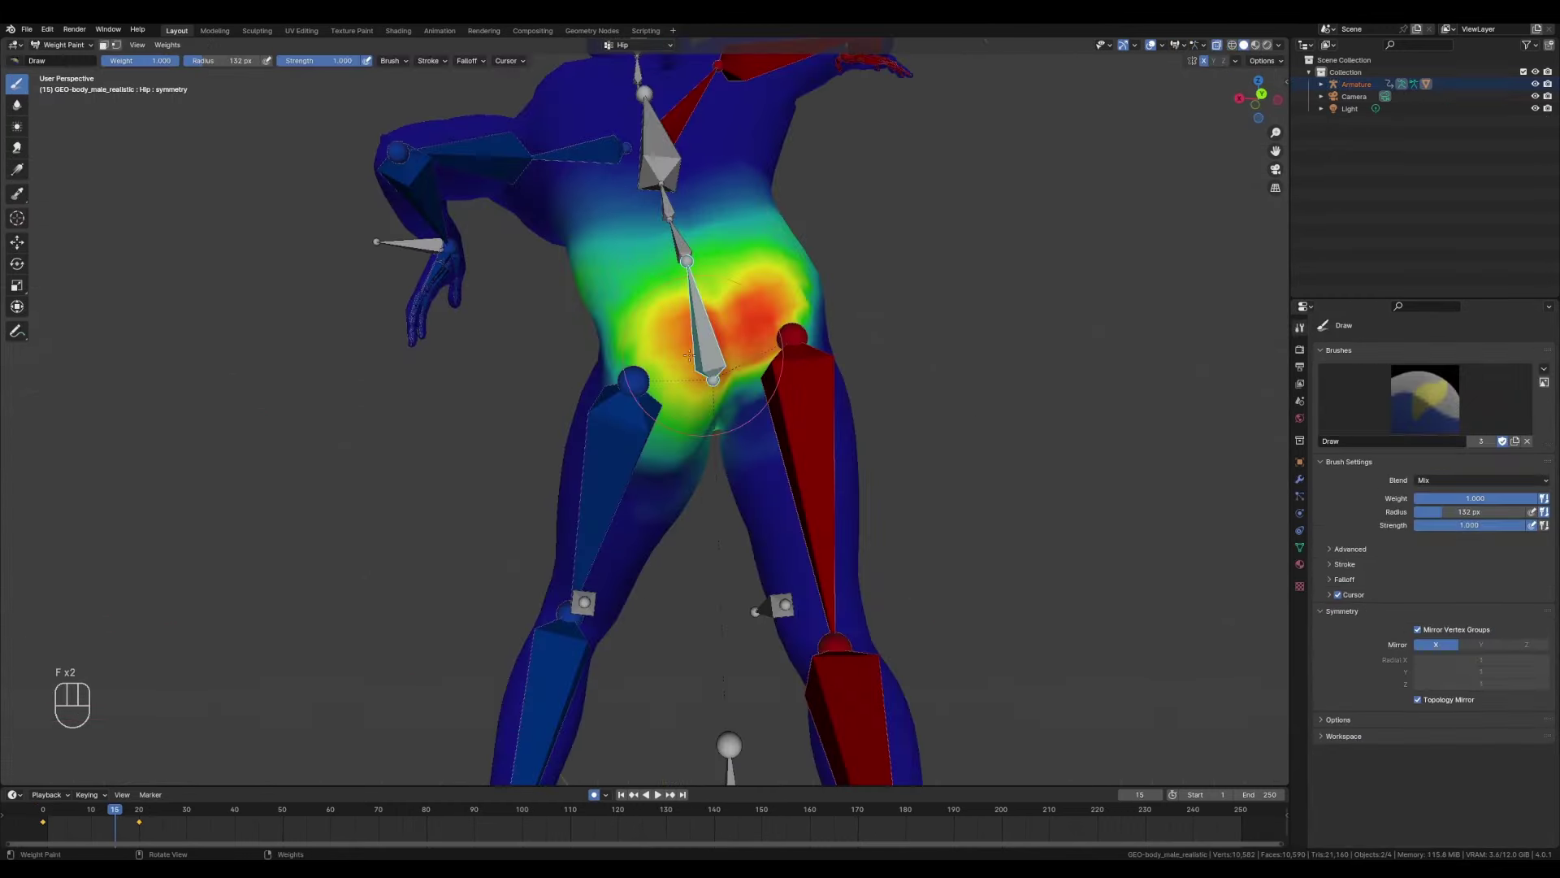
mouse_move(713, 355)
middle_mouse_down()
mouse_move(899, 431)
mouse_move(853, 401)
mouse_move(818, 442)
middle_mouse_up()
key("ctrl+Tab")
left_click(696, 446)
scroll(697, 446, "up", 5)
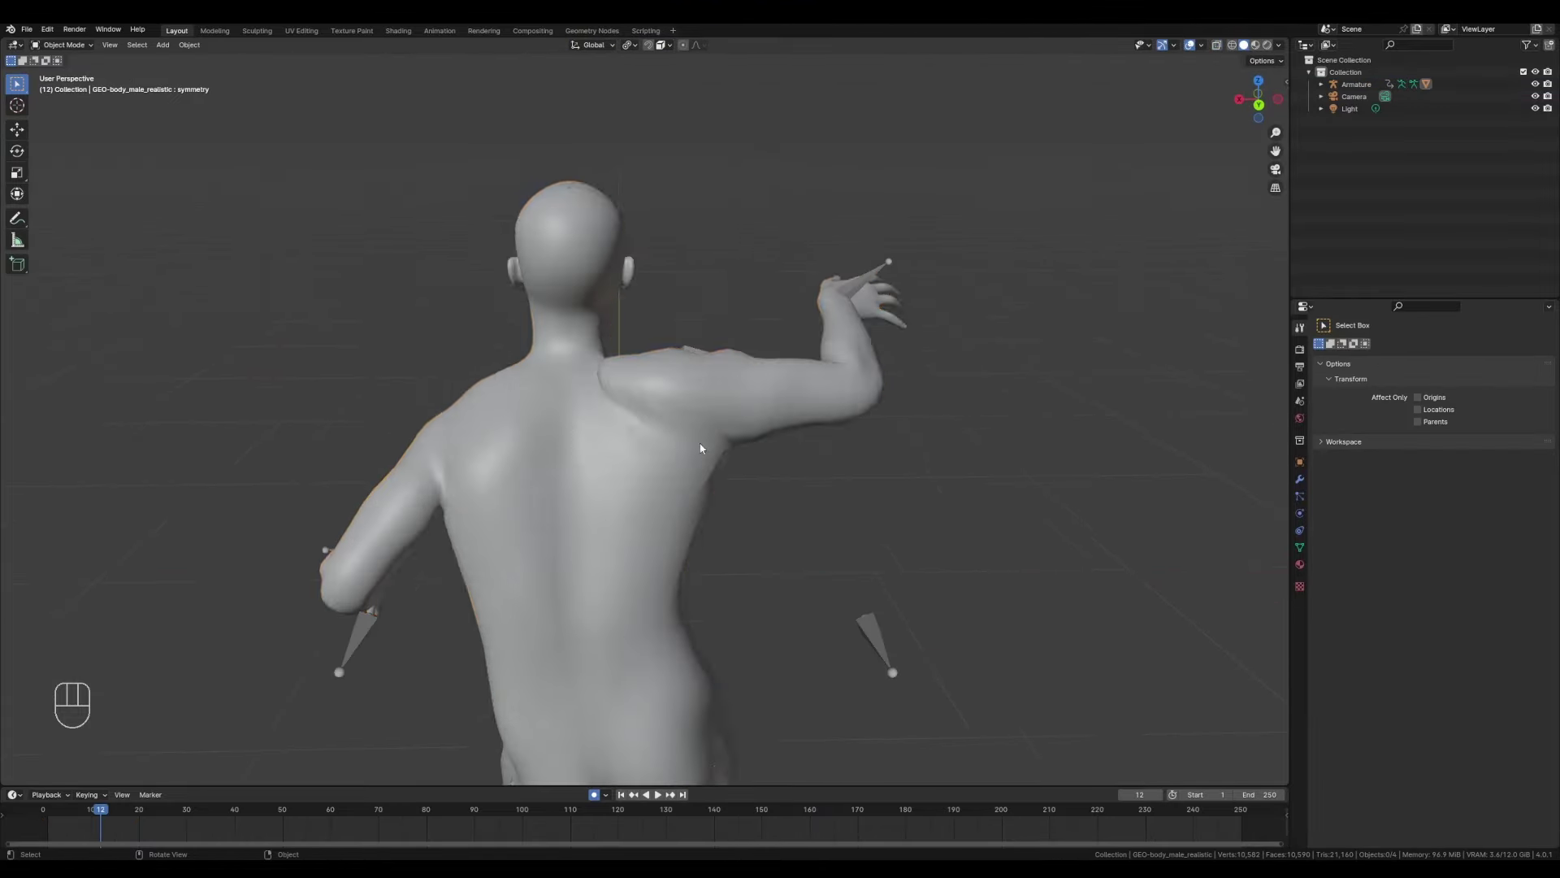
key("space")
left_click(632, 393)
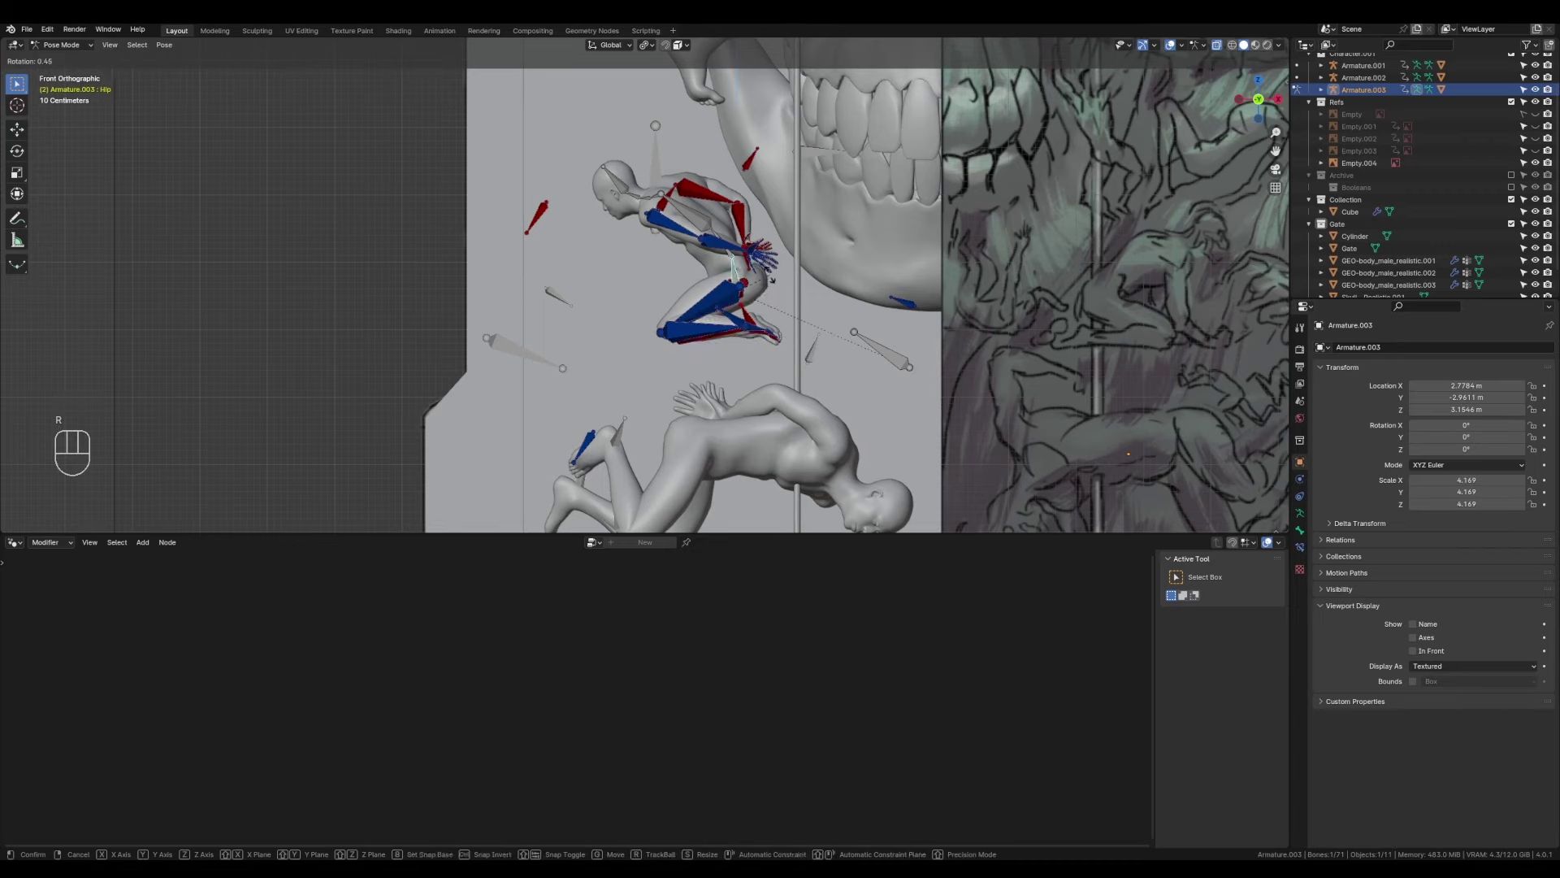
Rotate a leg bone -11° around Z and move the left leg target bone into place.
key("z")
left_click(773, 287)
key("g")
left_click(761, 328)
scroll(729, 306, "up", 3)
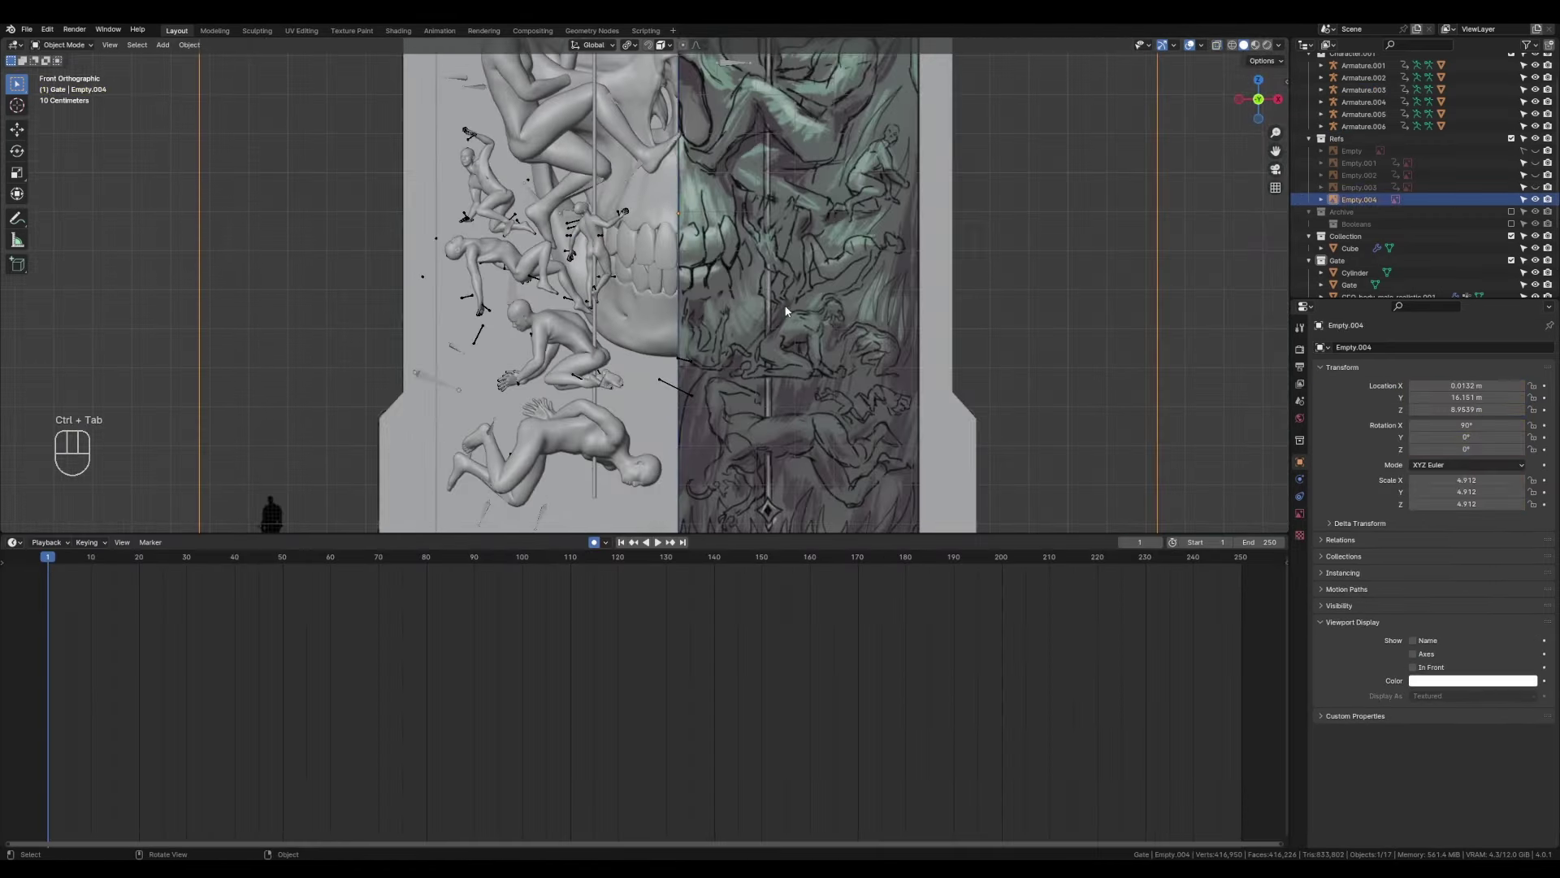
Select the gate frame's top beam cube and enter Edit Mode on it.
scroll(761, 344, "down", 2)
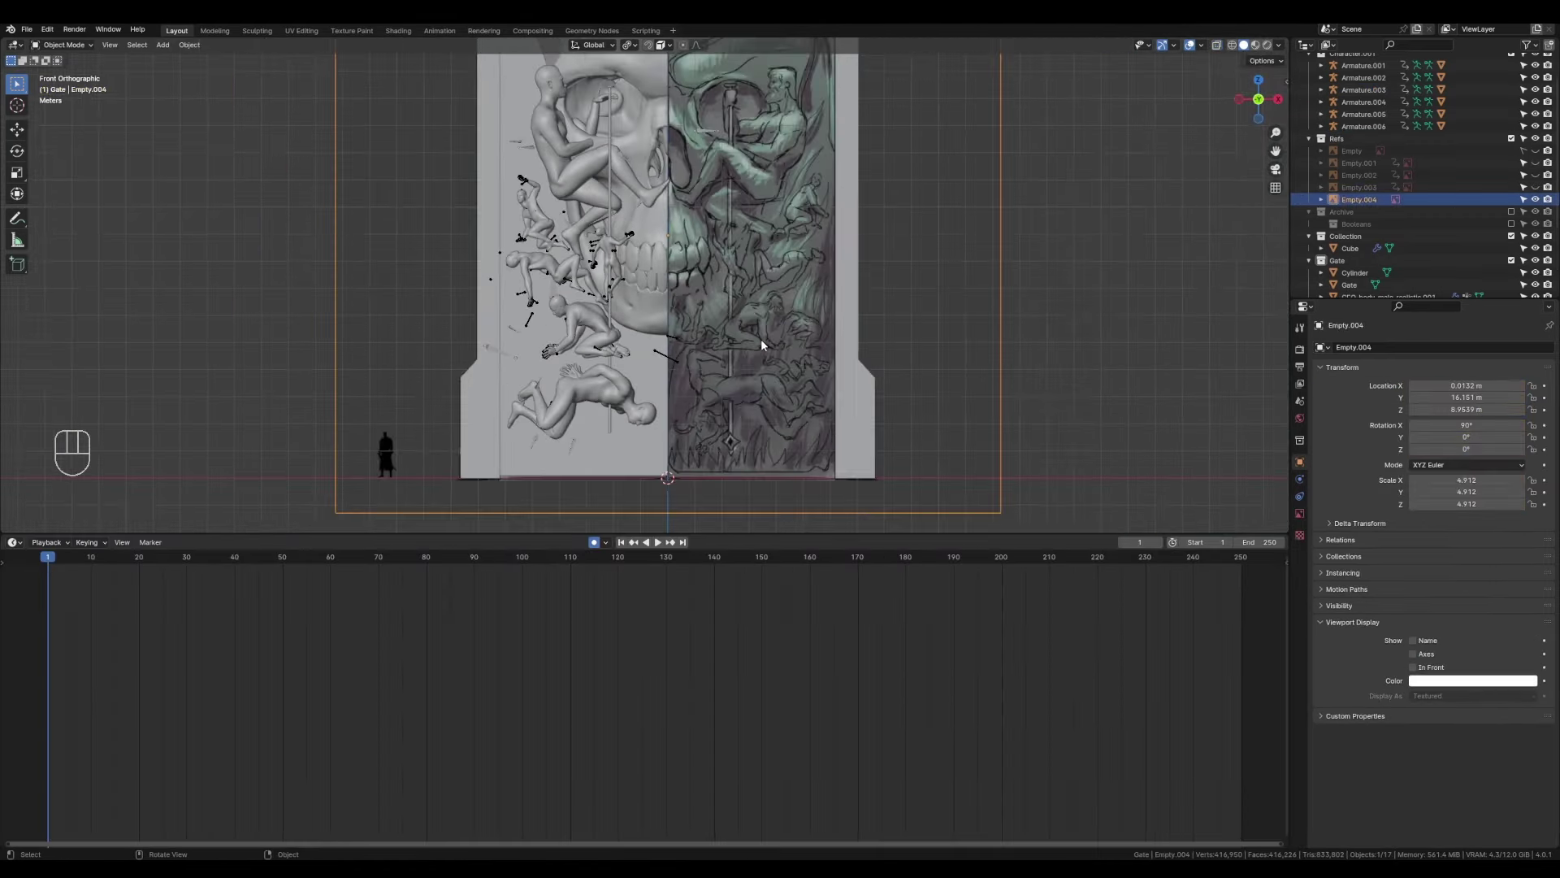
middle_click_drag(761, 339, 822, 397)
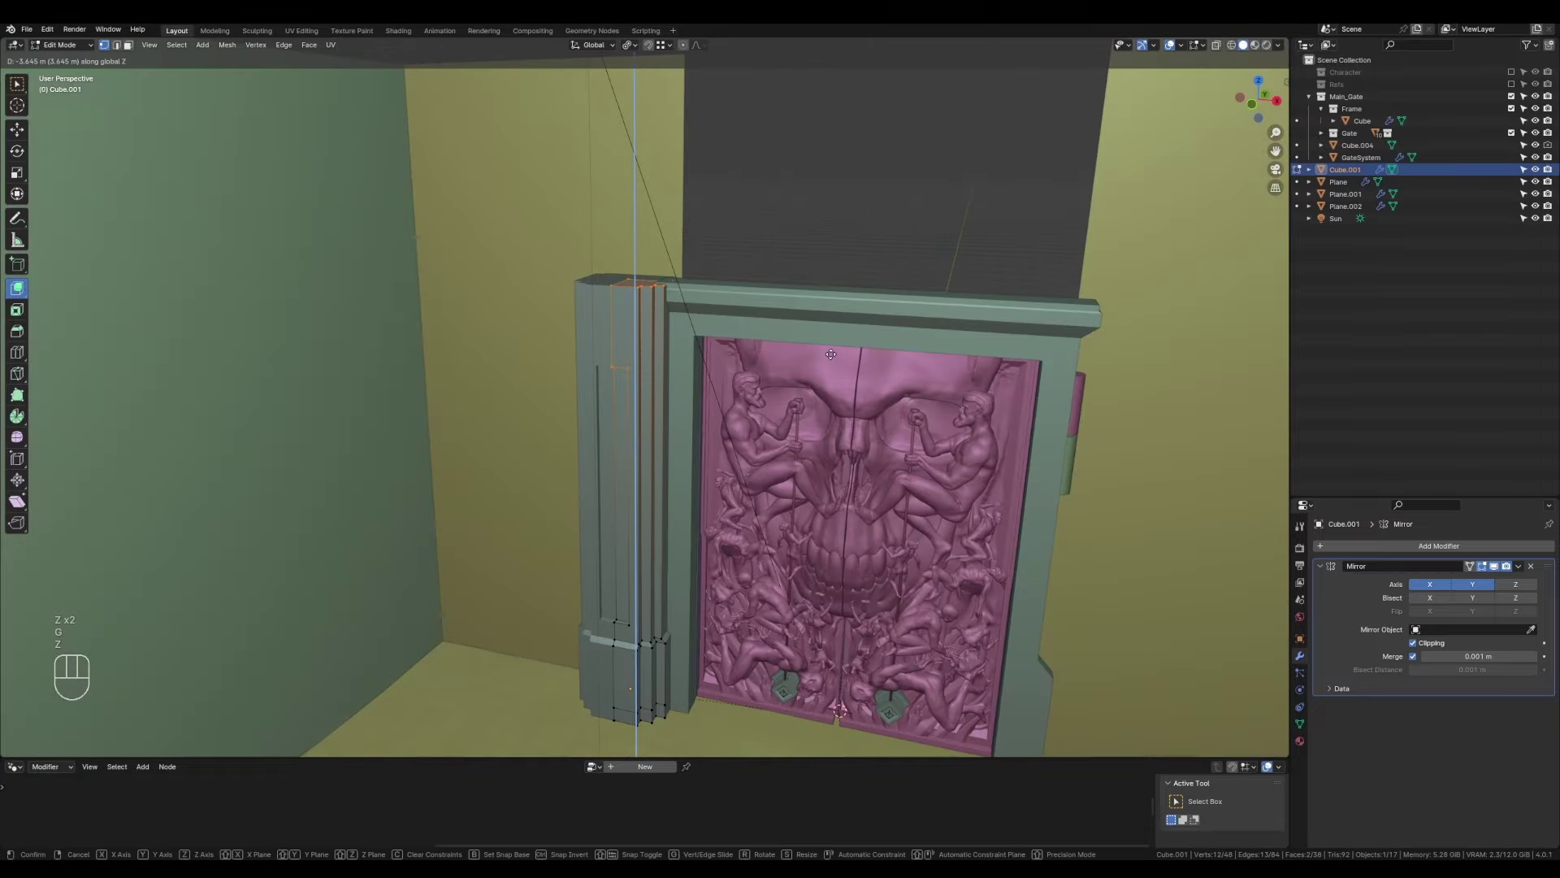
middle_click_drag(805, 455, 760, 433)
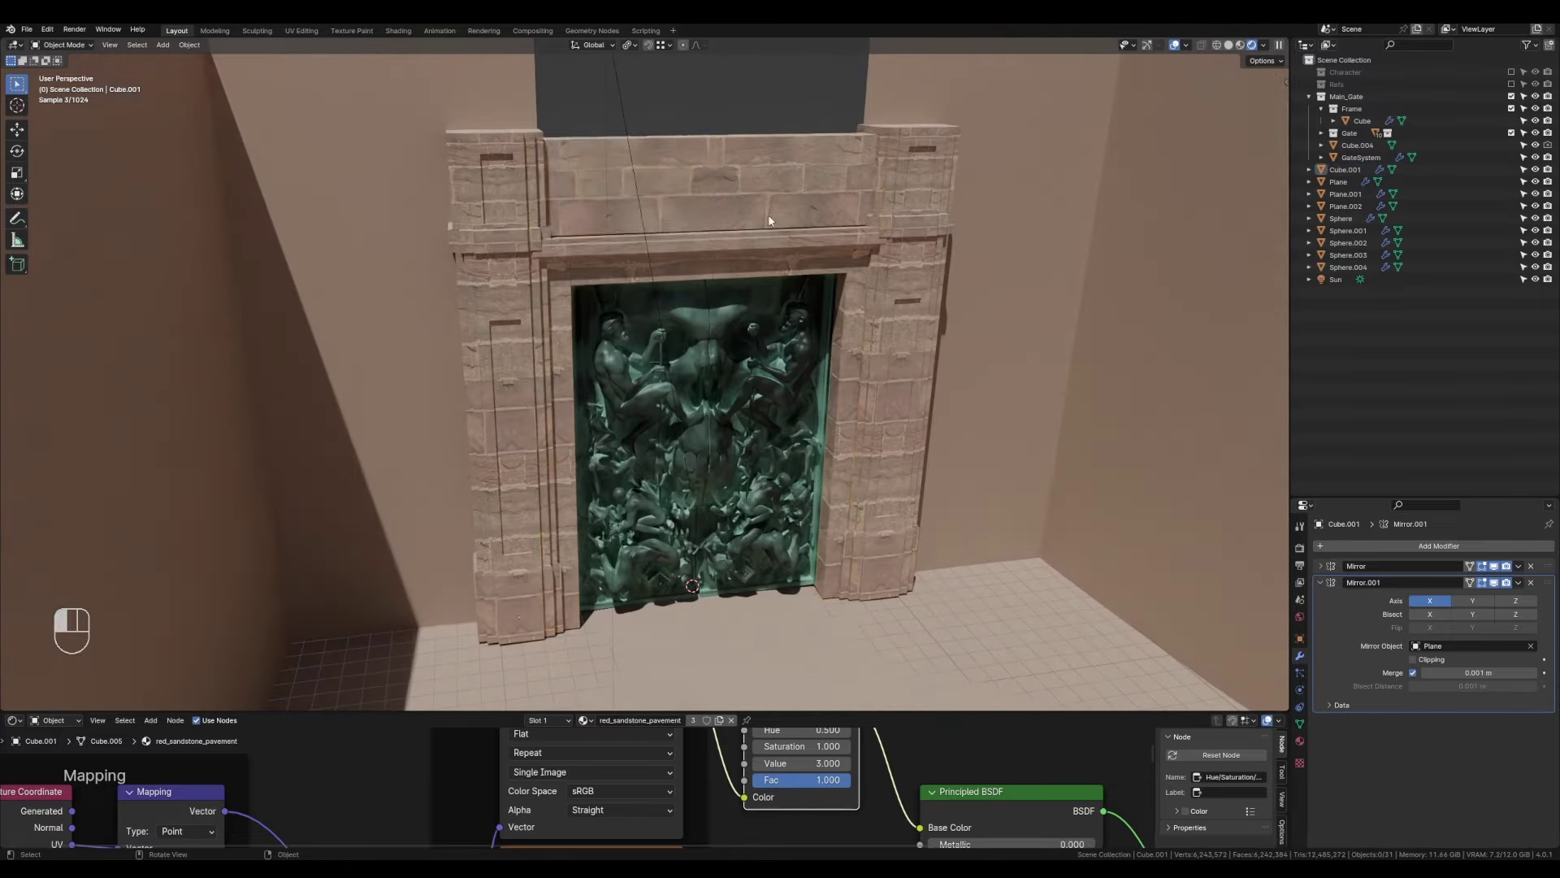
left_click(635, 175)
key("Tab")
left_click(635, 176)
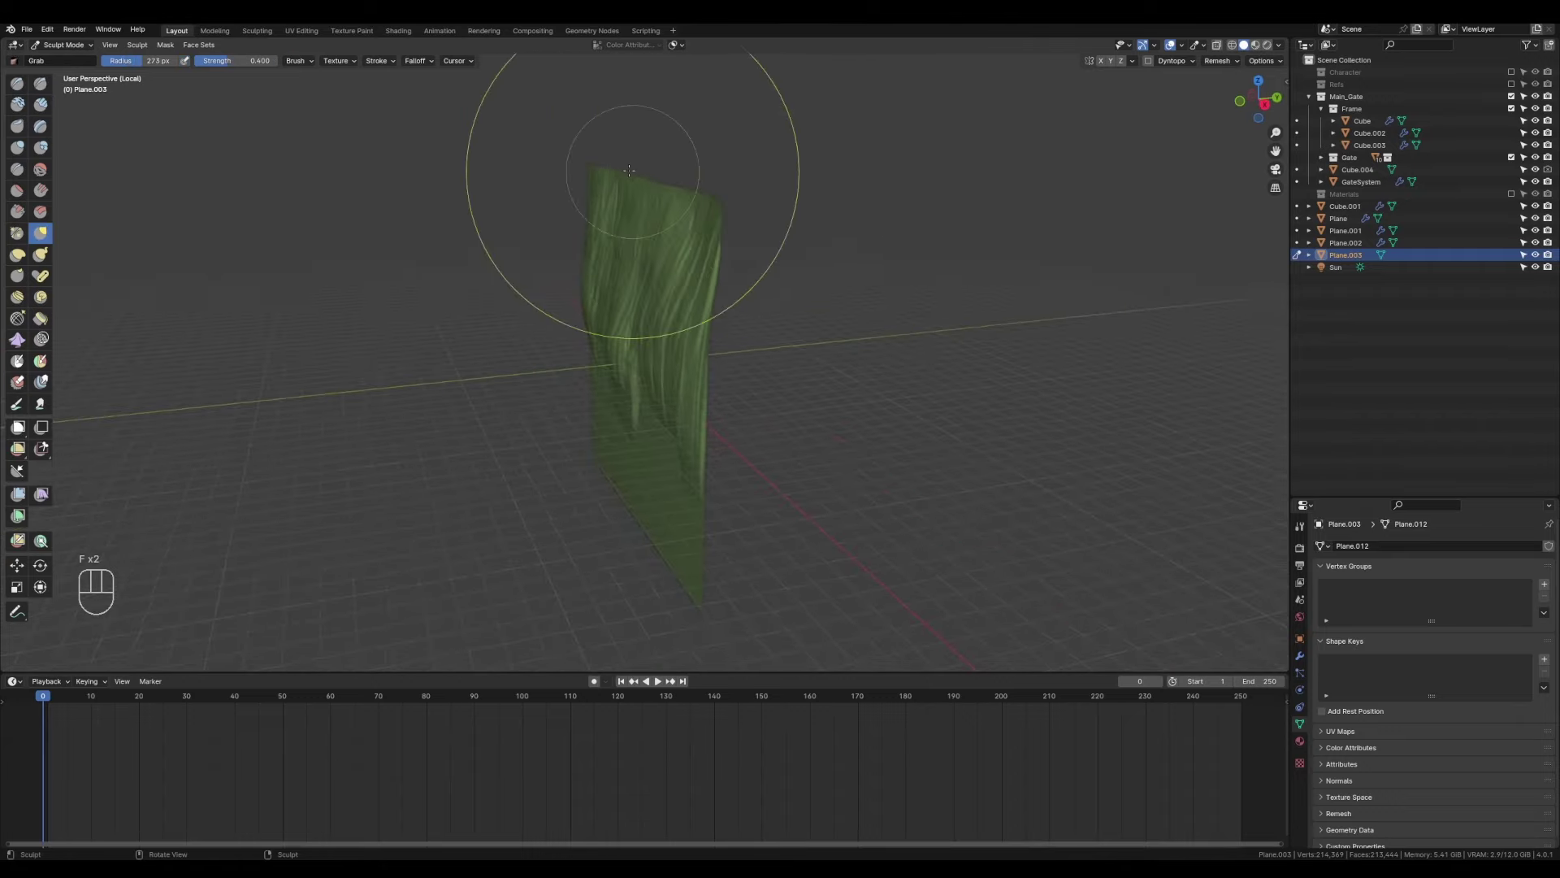
Resize the brush and add a clay stroke on the green plane's lower right.
middle_click_drag(595, 193, 800, 313)
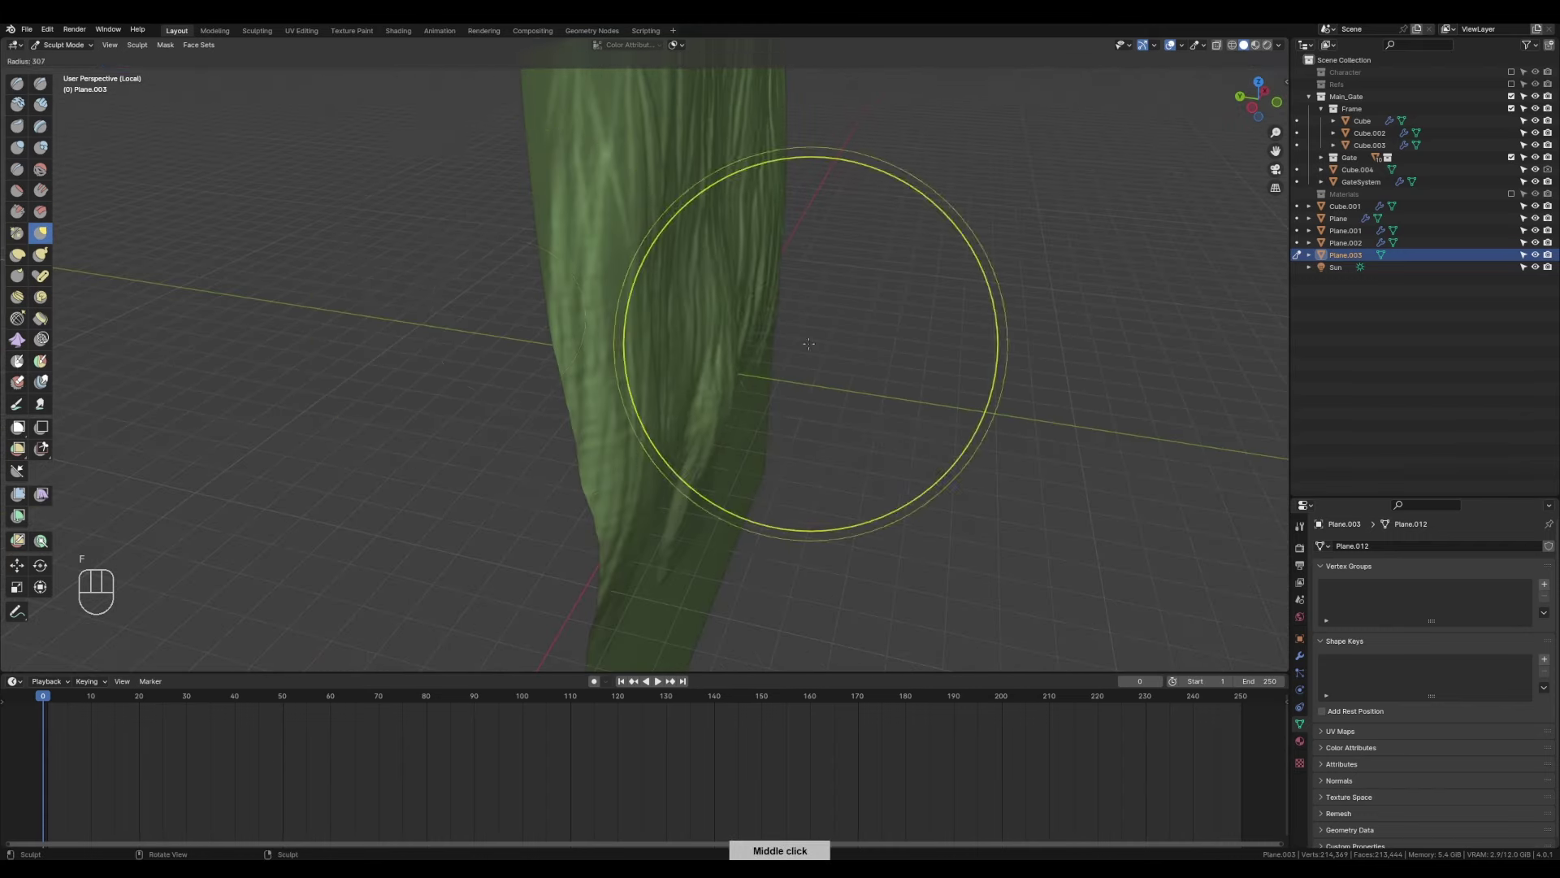
middle_click_drag(342, 242, 548, 386)
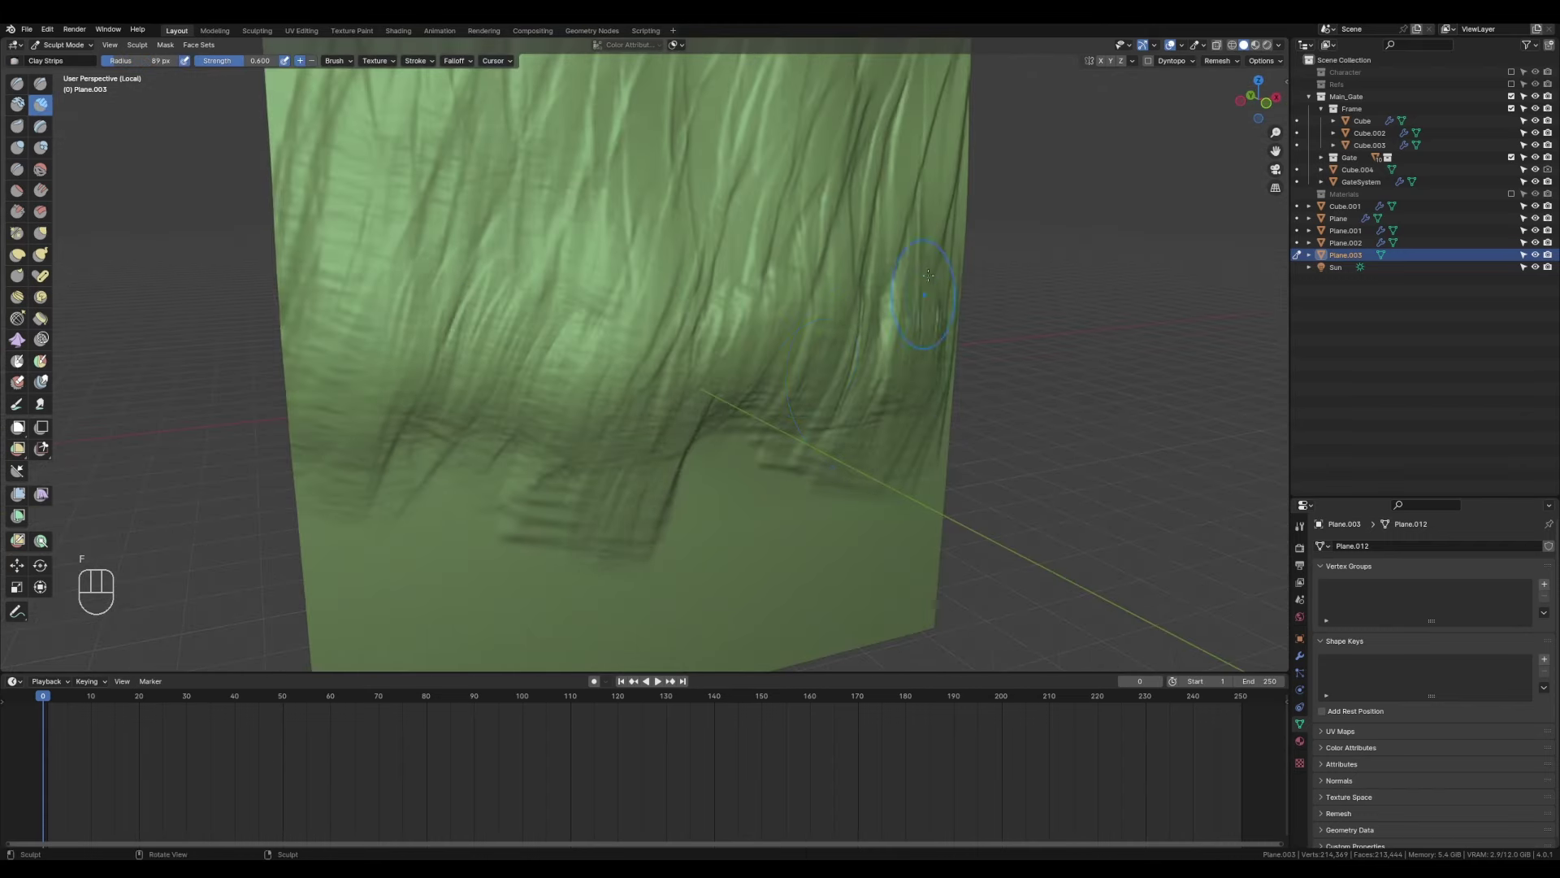
key("f")
middle_click_drag(937, 383, 406, 583)
left_click_drag(772, 406, 935, 585)
middle_click_drag(934, 585, 583, 599)
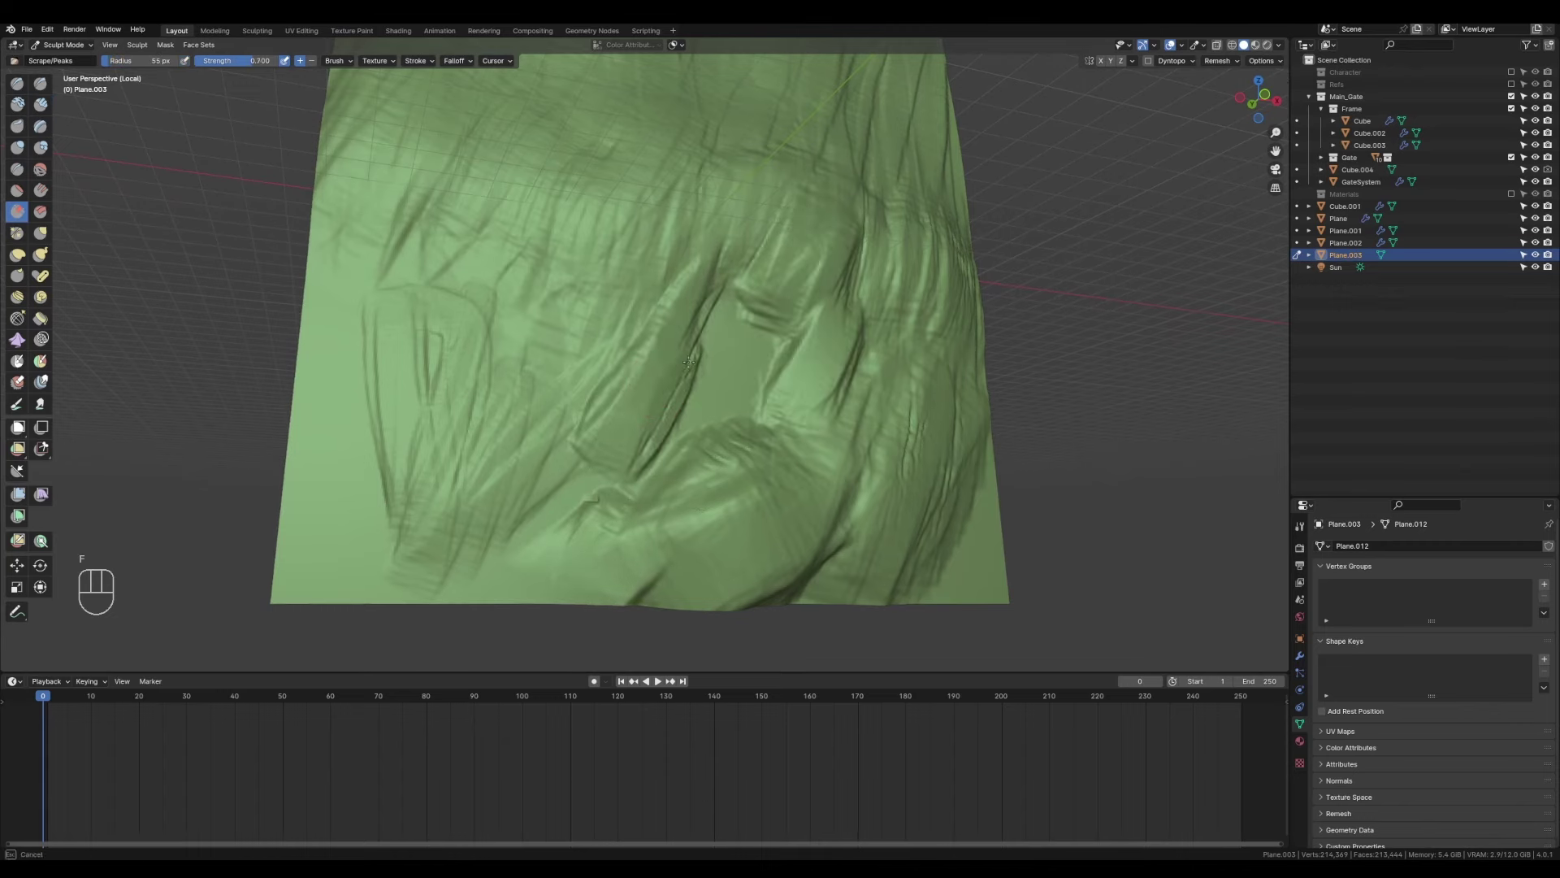
middle_click_drag(652, 432, 615, 449)
Undo the unwanted sculpt strokes on Plane.003 and shrink the brush radius.
key("f")
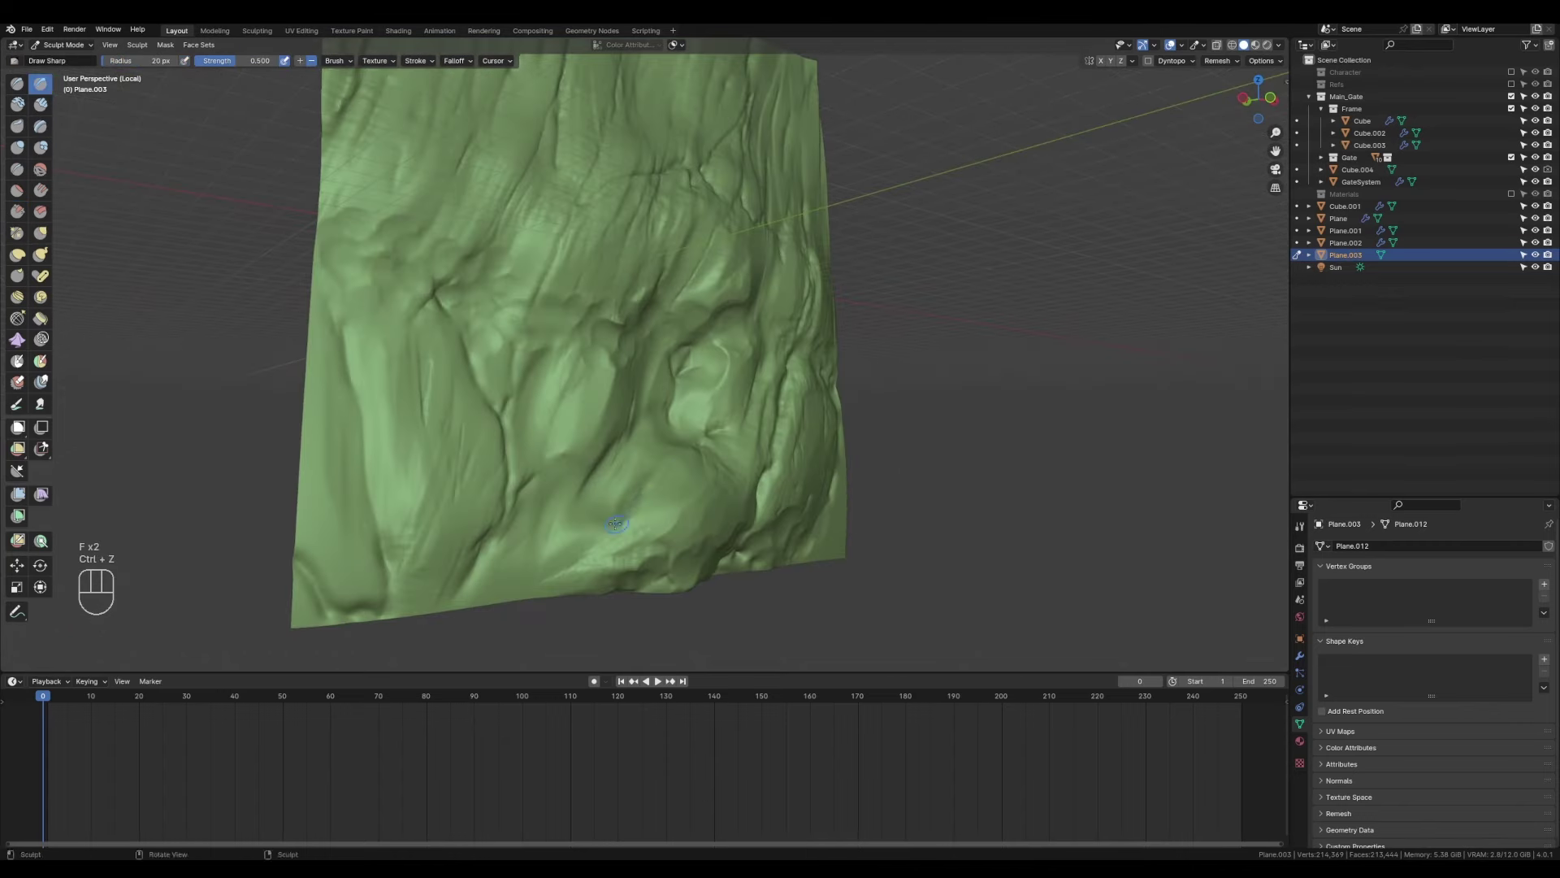
key("ctrl+z")
middle_click_drag(628, 510, 663, 457)
key("ctrl+z")
mouse_move(627, 520)
middle_mouse_down()
mouse_move(687, 432)
mouse_move(711, 476)
mouse_move(568, 508)
mouse_move(592, 509)
middle_mouse_up()
key("ctrl+z")
key("f")
key("ctrl+z")
key("ctrl+z")
From an angled top view, switch to the Grab brush, then the Draw Sharp brush.
scroll(683, 469, "down", 5)
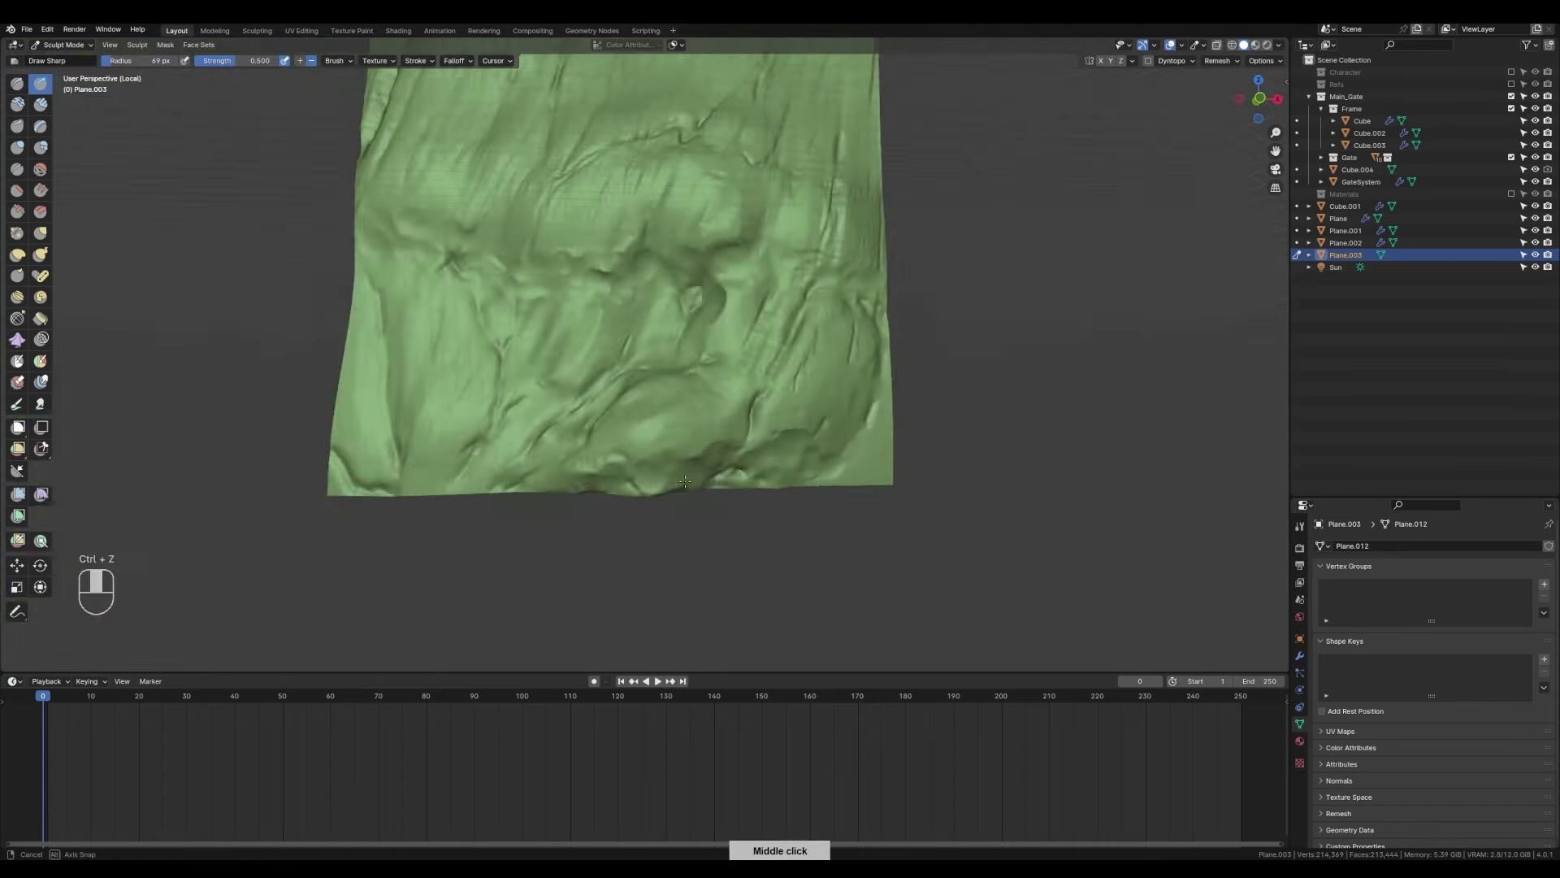
mouse_move(683, 469)
middle_mouse_down()
mouse_move(714, 432)
mouse_move(547, 365)
mouse_move(522, 296)
middle_mouse_up()
key("g")
scroll(523, 295, "up", 5)
left_click(41, 83)
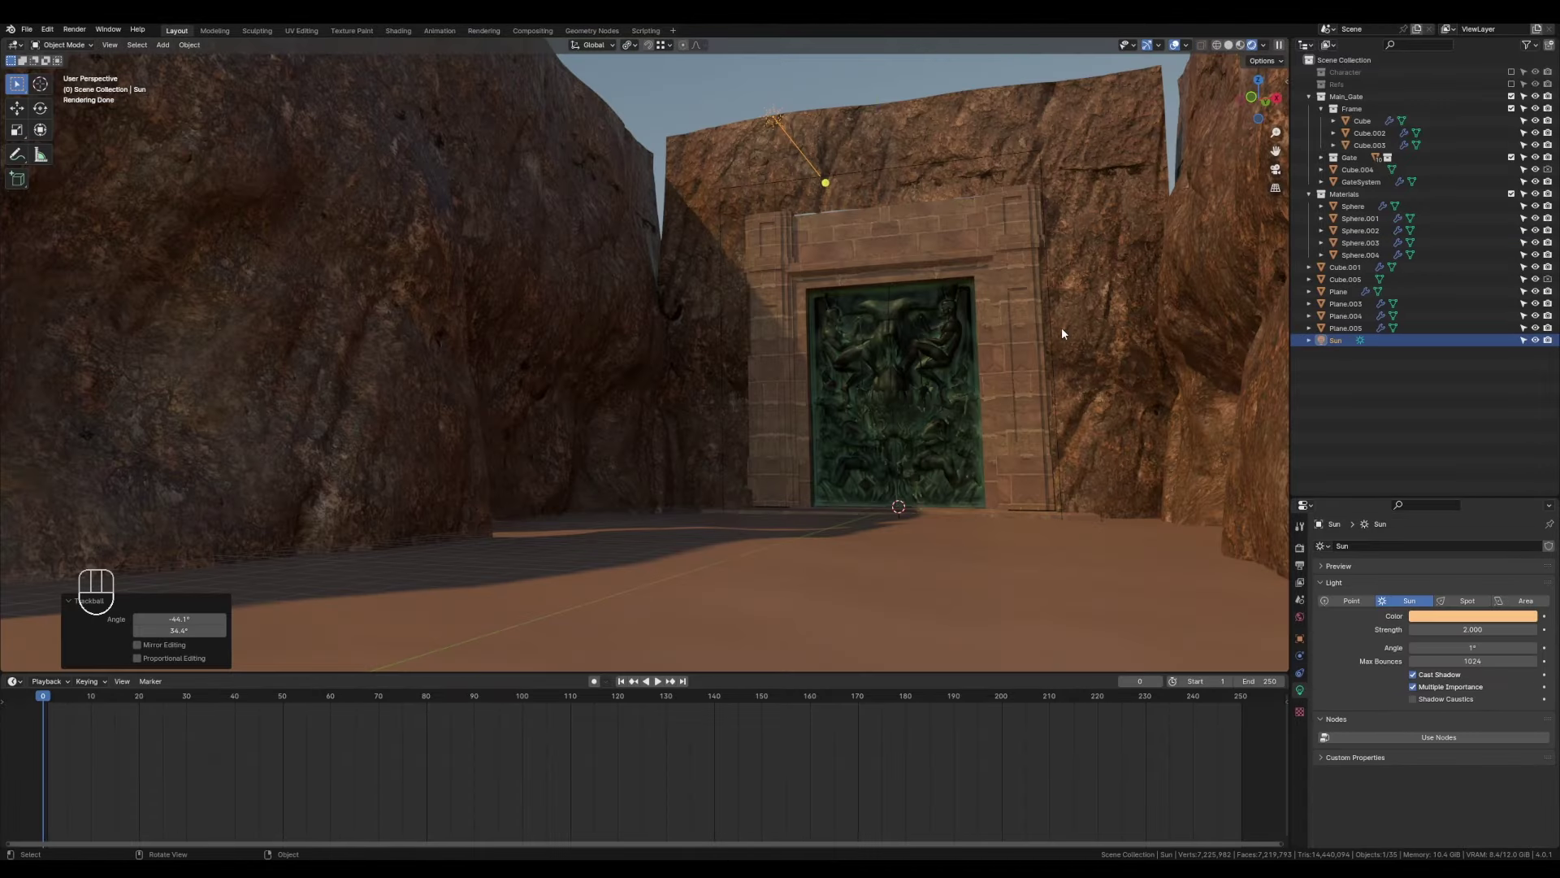
Add a Hue/Saturation/Value node before the rock_05 material's shader.
left_click(1061, 326)
key("shift+F3")
left_click_drag(650, 673, 650, 443)
left_click(52, 452)
left_click(53, 496)
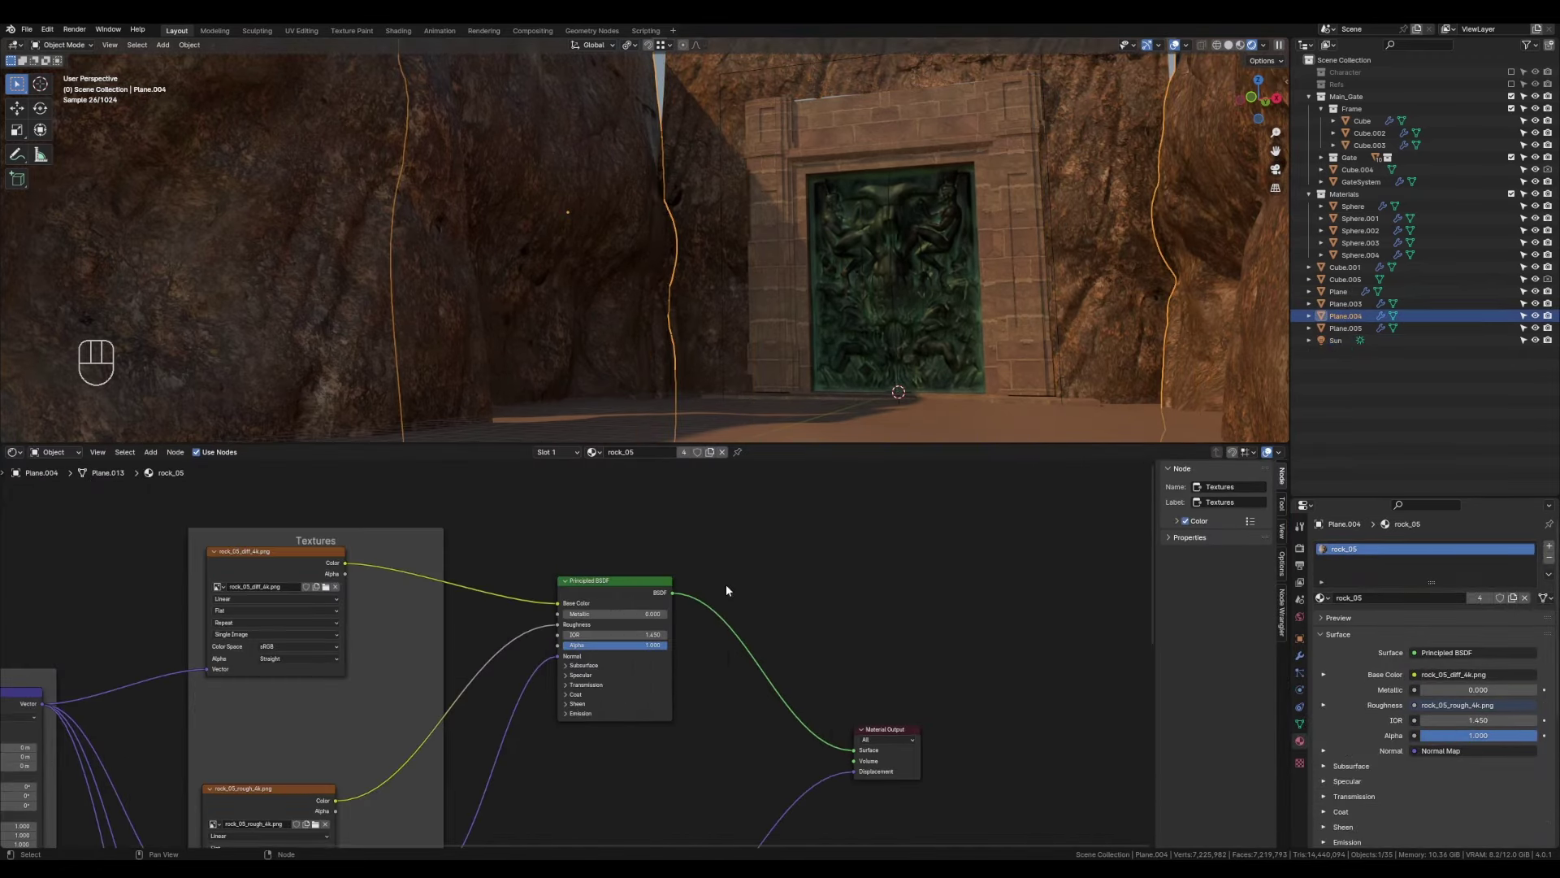
key("shift+a")
left_click(715, 536)
In rendered view, set the rock's hue to 0.6, value 1.5 and saturation 0.6.
left_click(1240, 44)
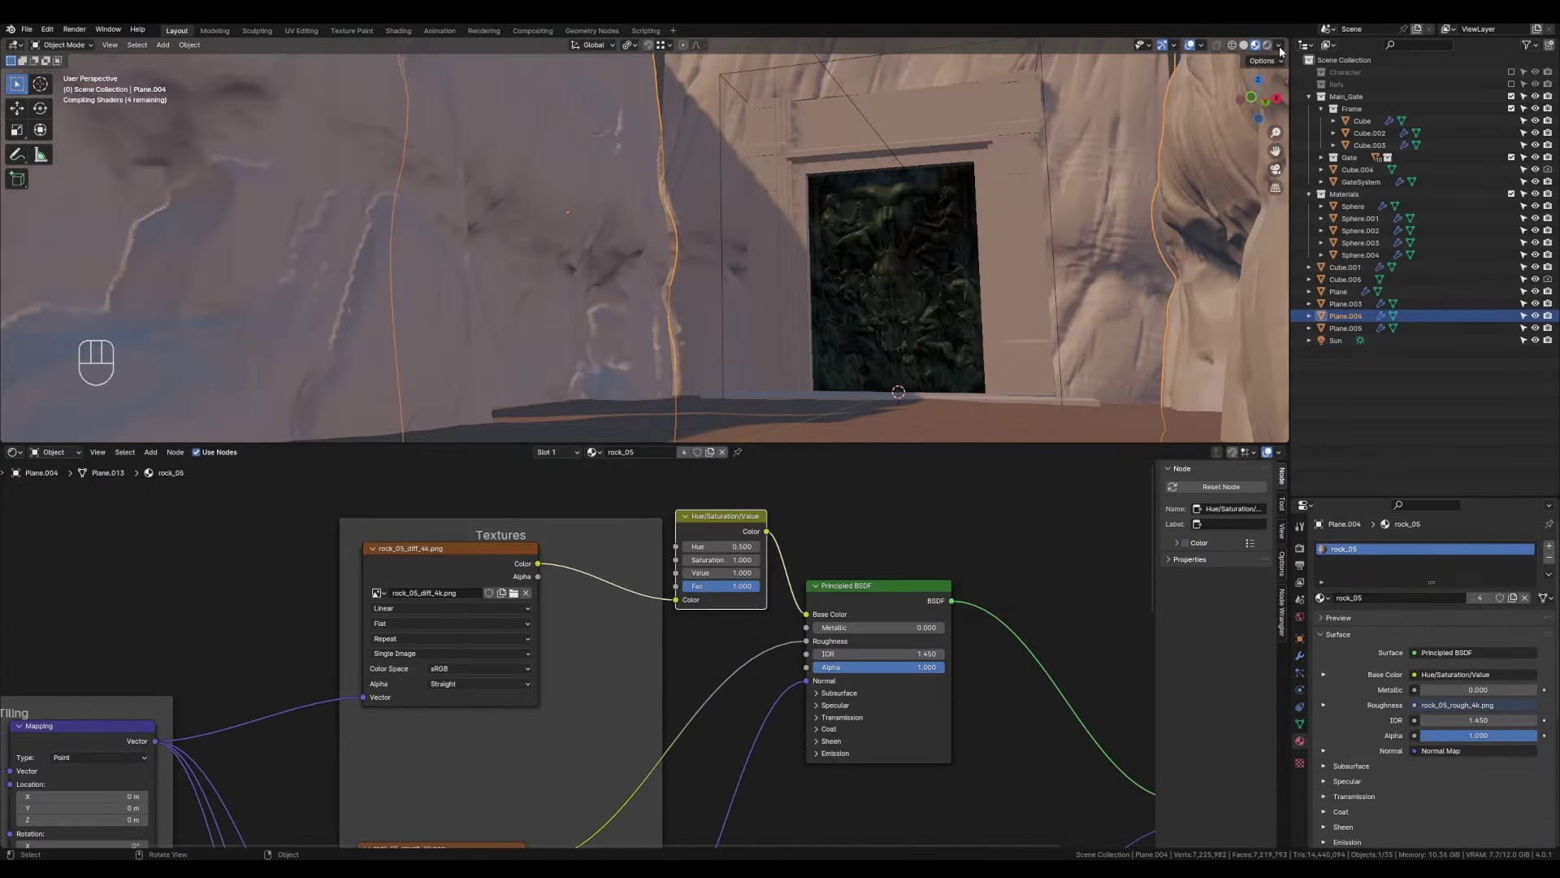
left_click(1266, 46)
scroll(921, 524, "up", 2)
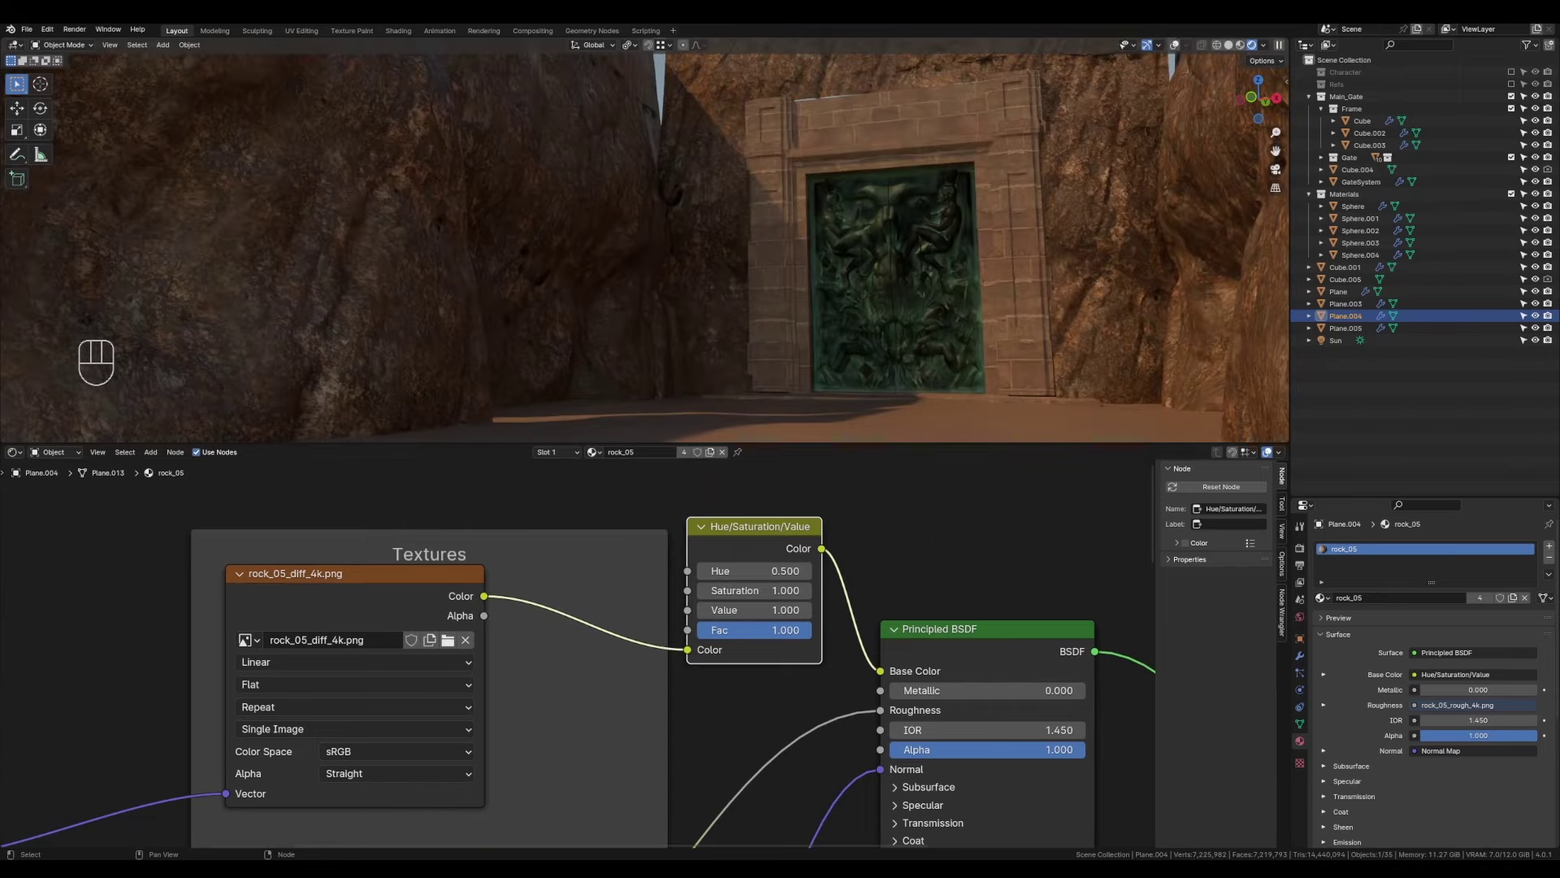
scroll(807, 617, "up", 1)
key("Return")
key("Return")
left_click(815, 550)
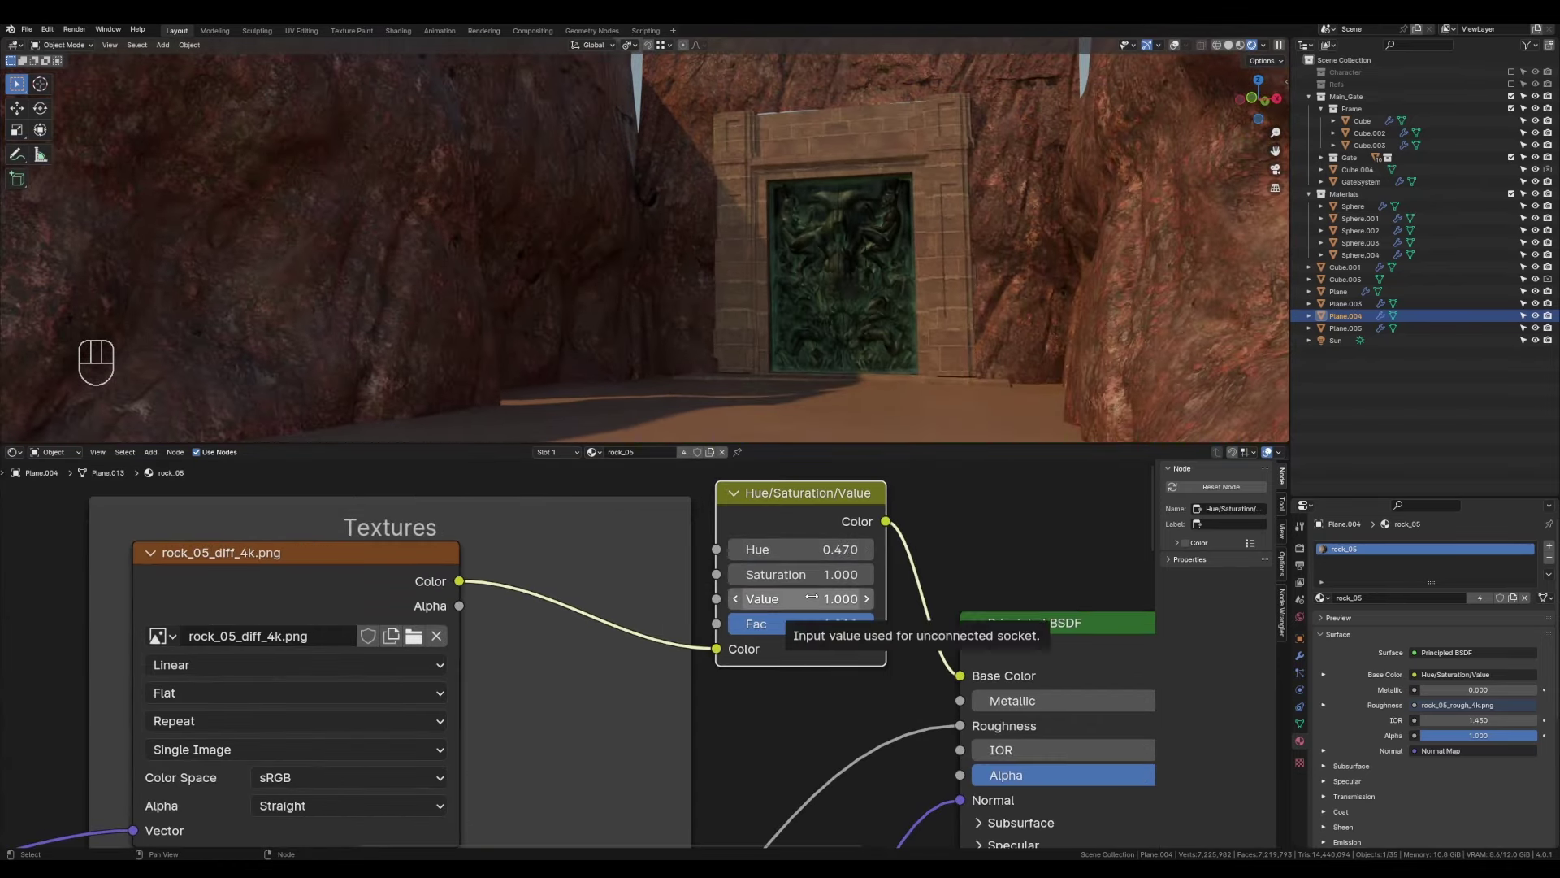
type("1.5")
key("Return")
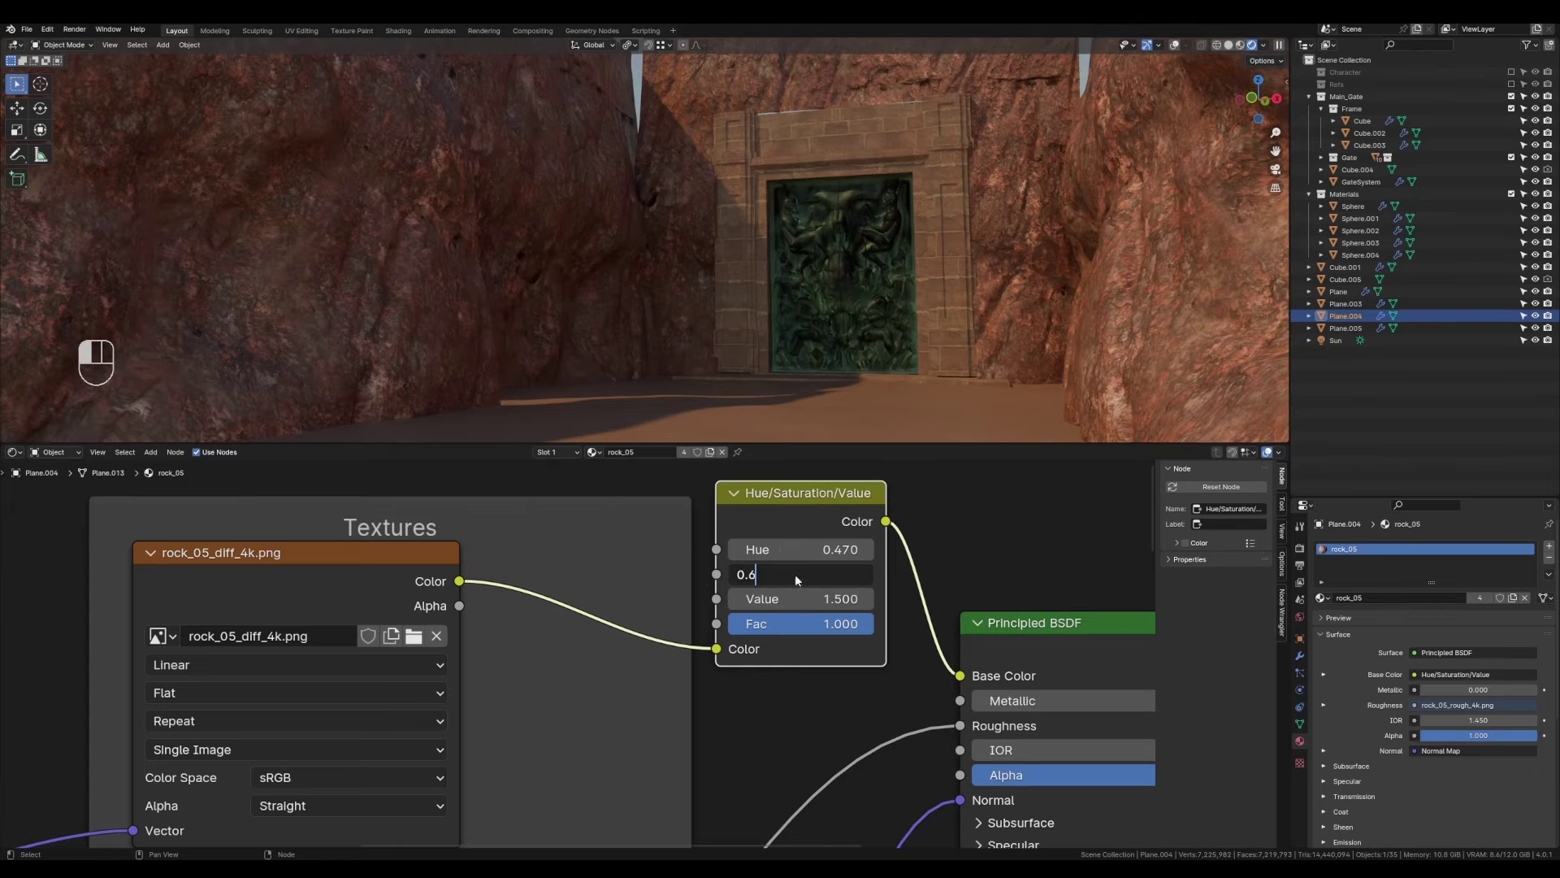
left_click(795, 574)
type("0.6")
key("Return")
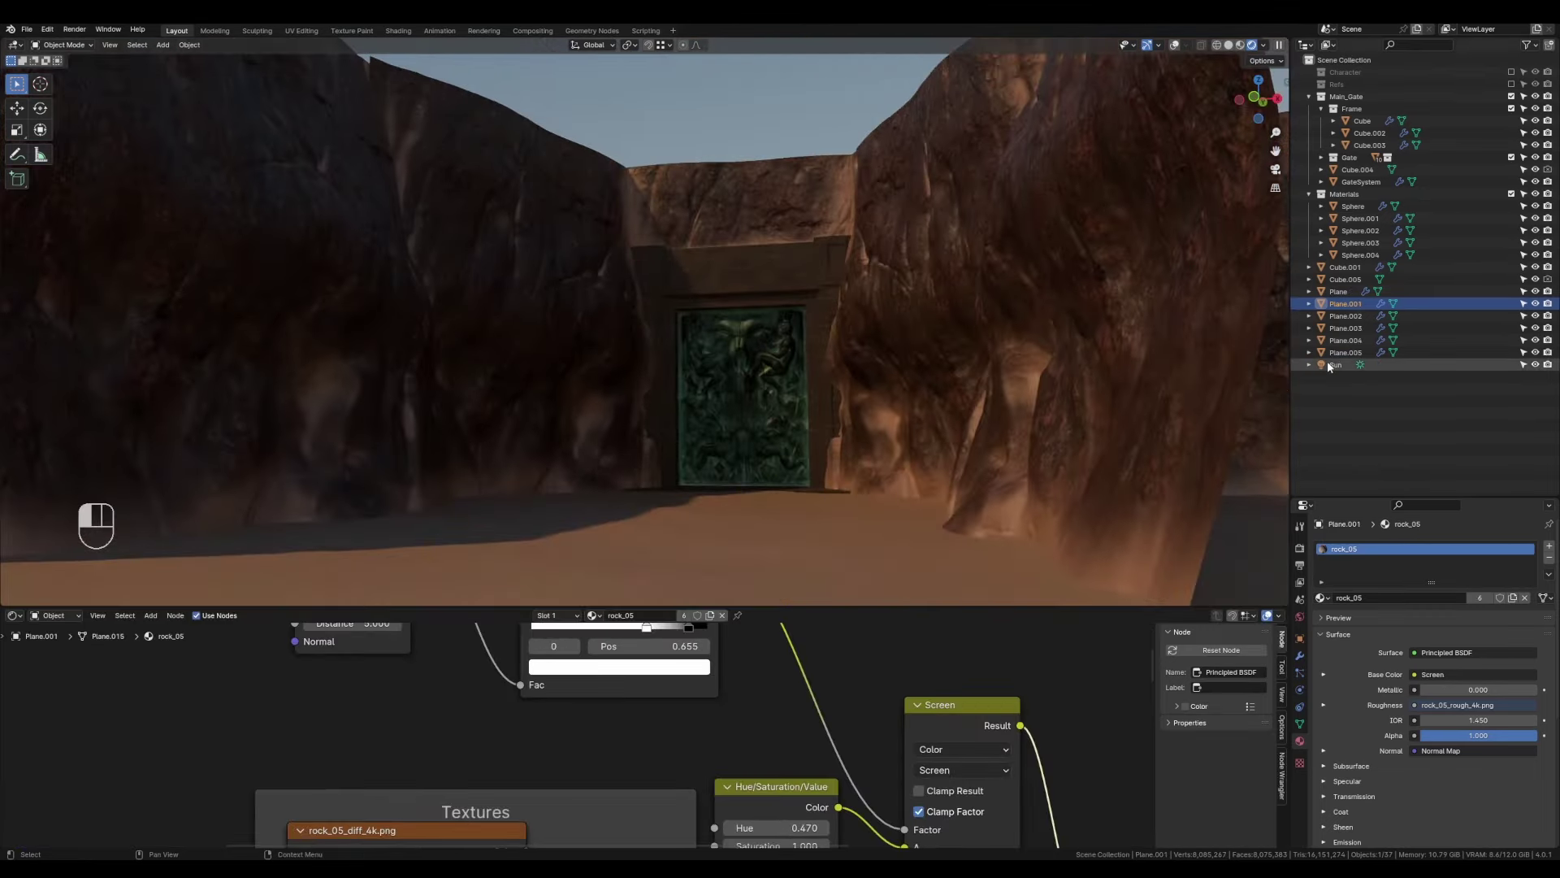
Rotate the sun to a new angle and turn the rock wall around the Z axis.
left_click(1300, 364)
key("r")
key("r")
left_click(808, 295)
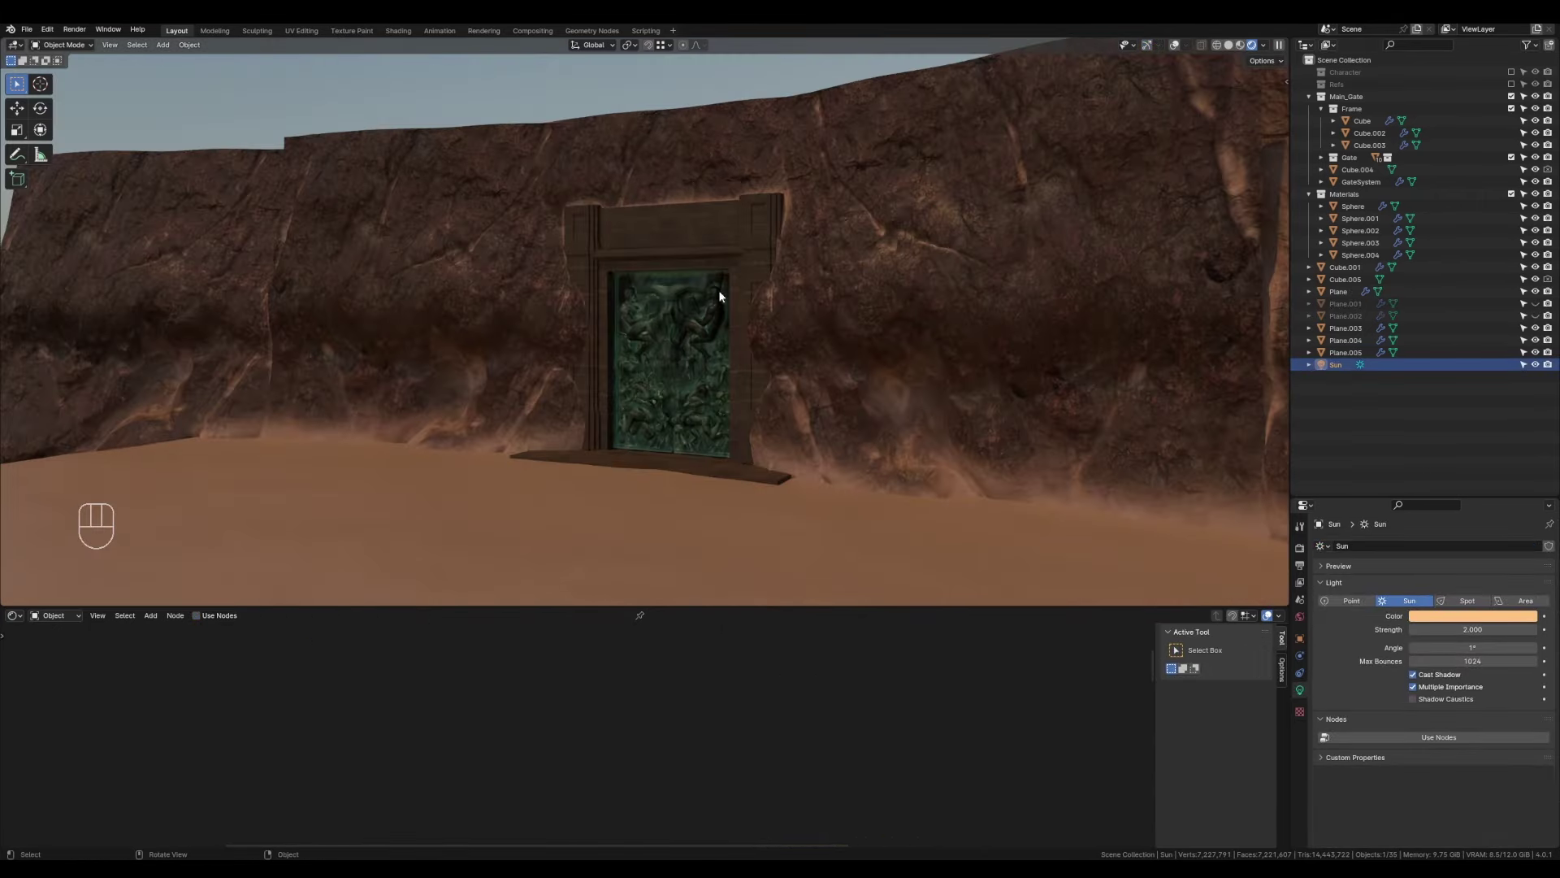
mouse_move(720, 295)
middle_mouse_down()
mouse_move(769, 332)
mouse_move(635, 421)
mouse_move(729, 290)
middle_mouse_up()
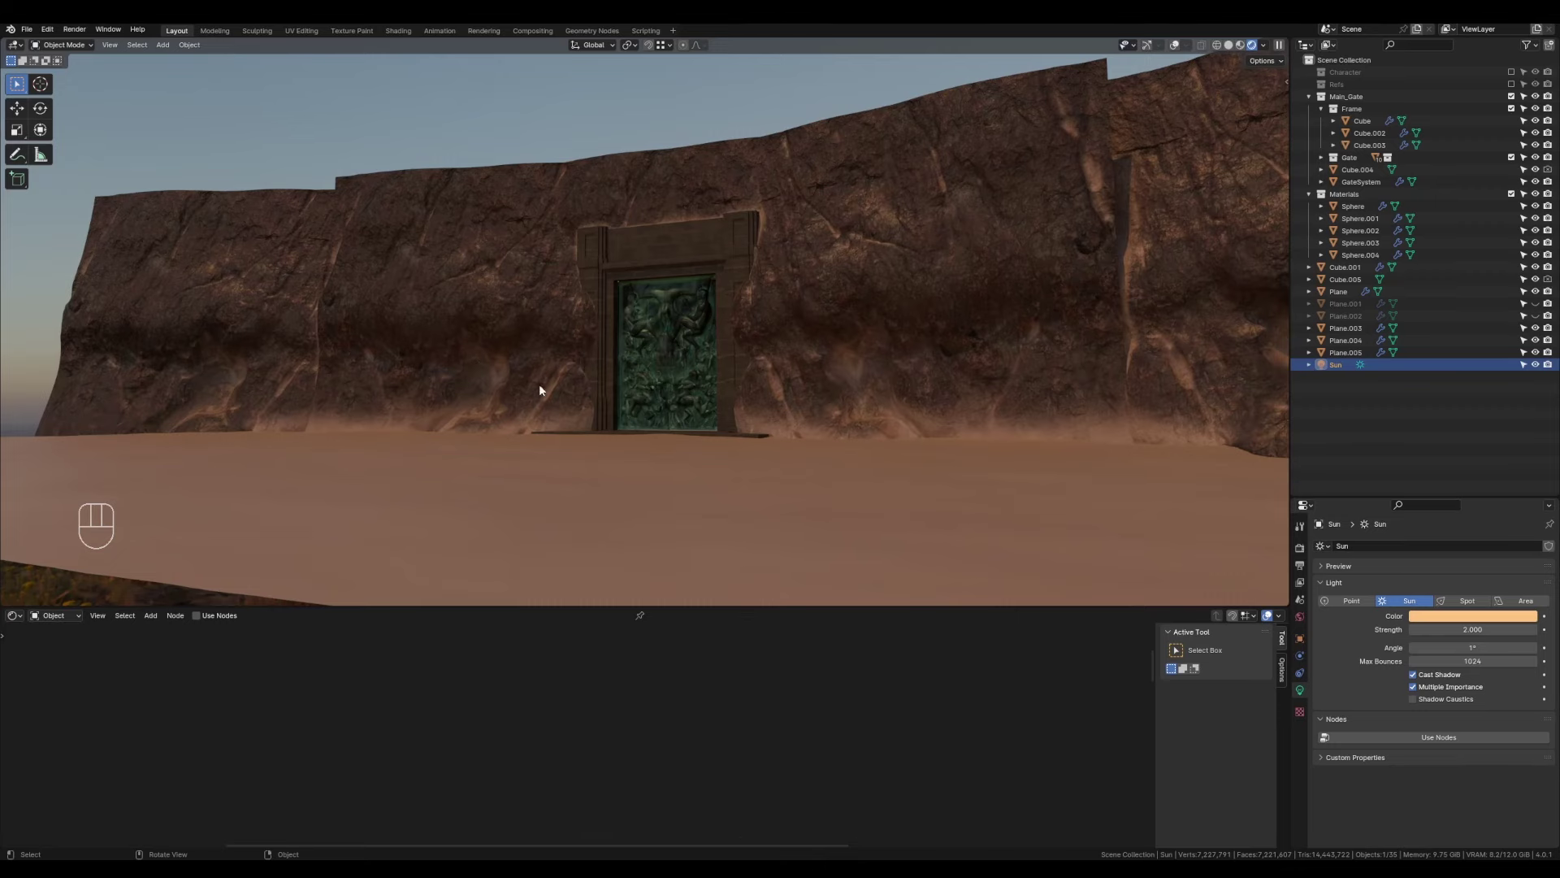
middle_click_drag(807, 398, 798, 443)
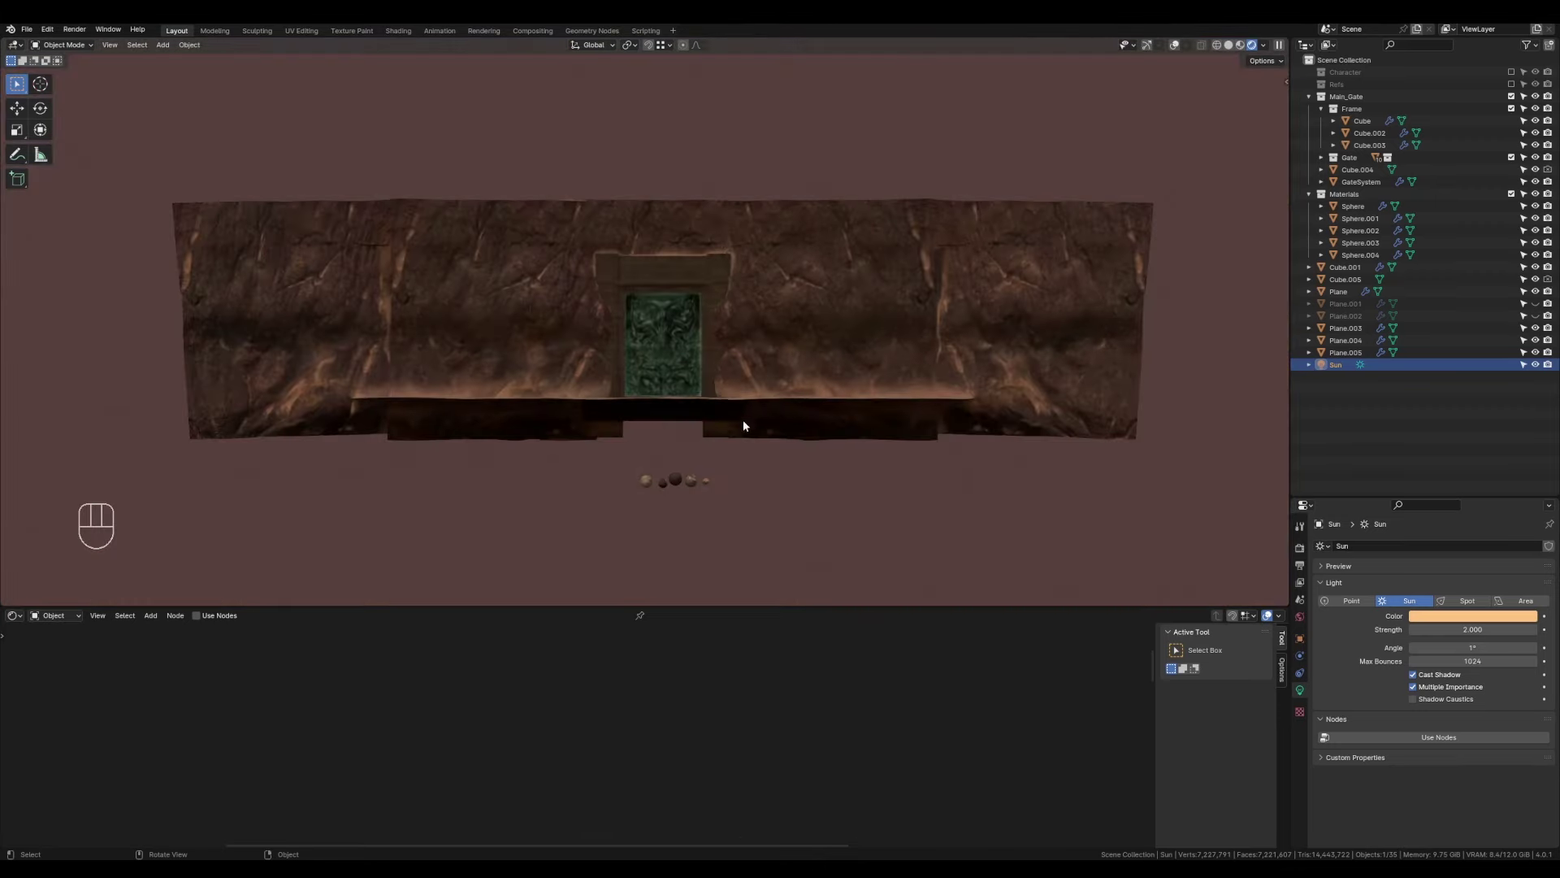
middle_click_drag(743, 419, 748, 407)
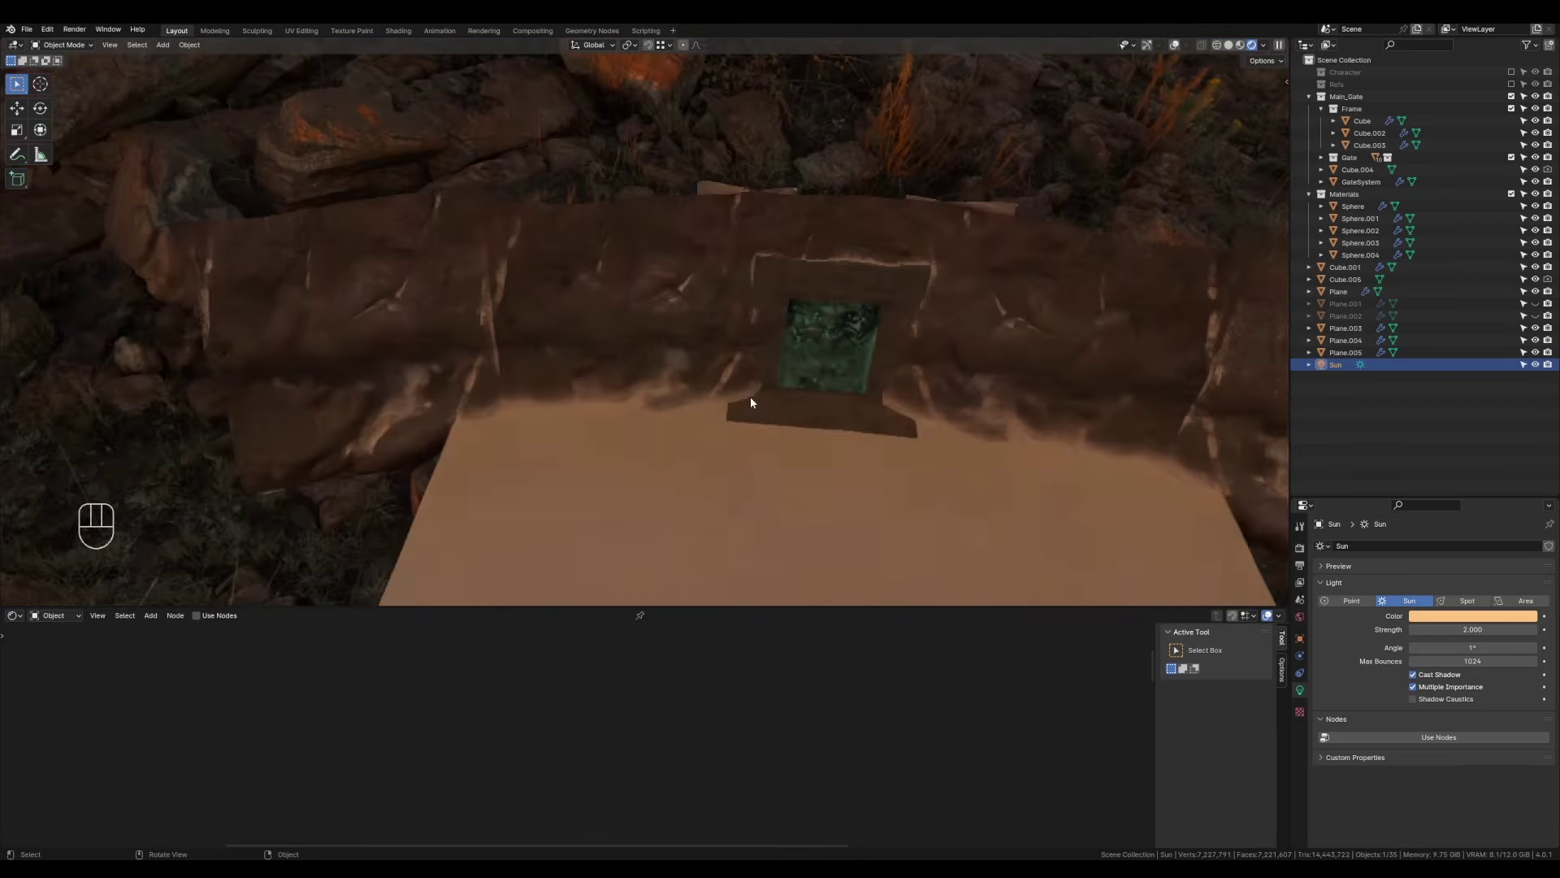
key("r")
key("z")
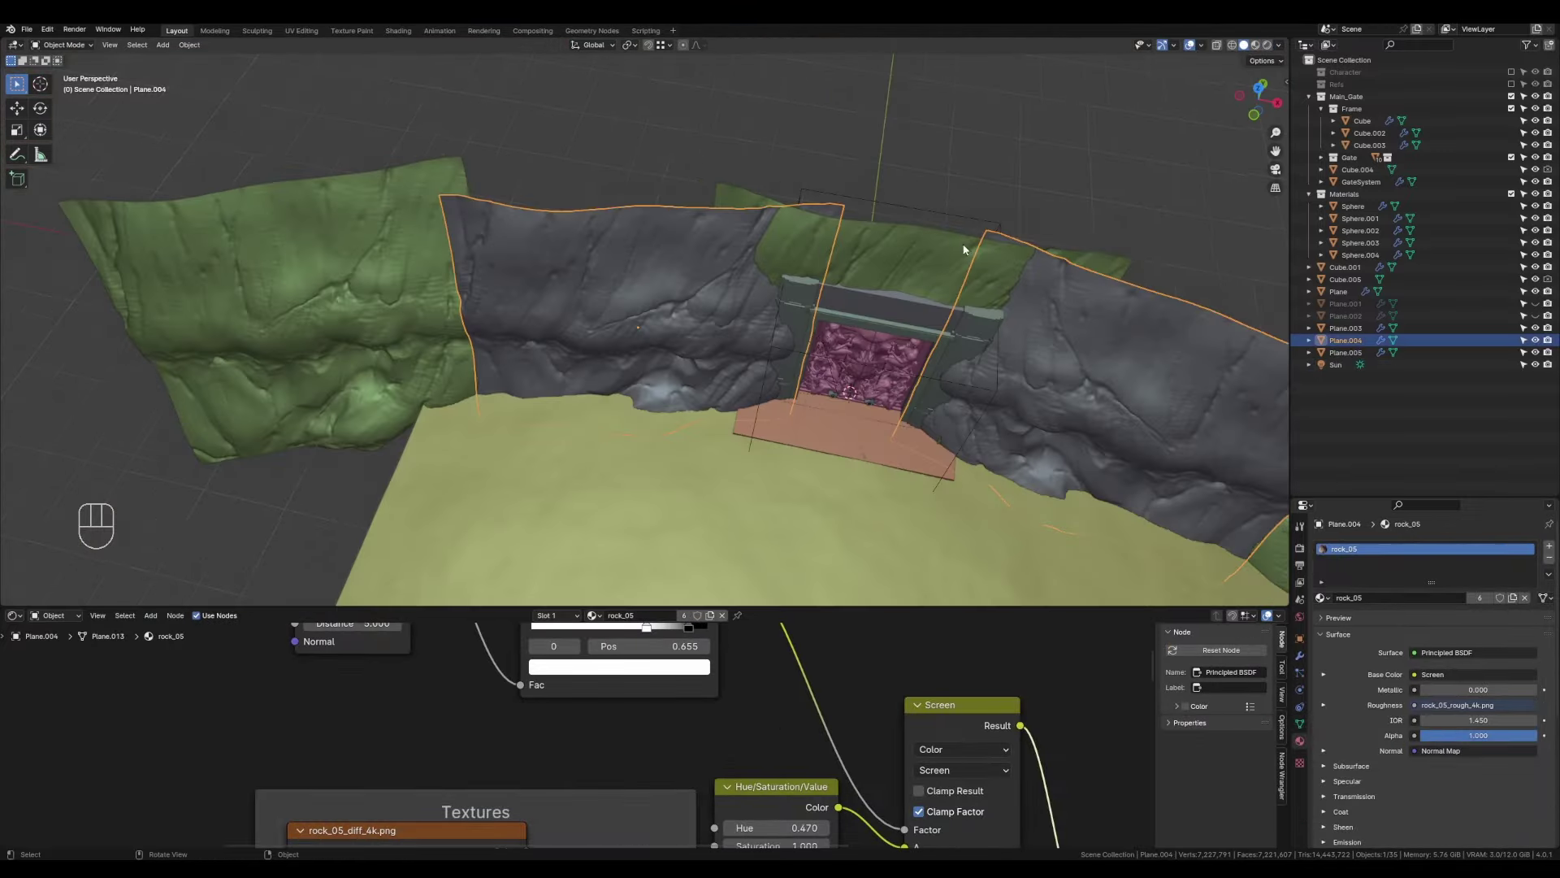
middle_click_drag(666, 349, 603, 333)
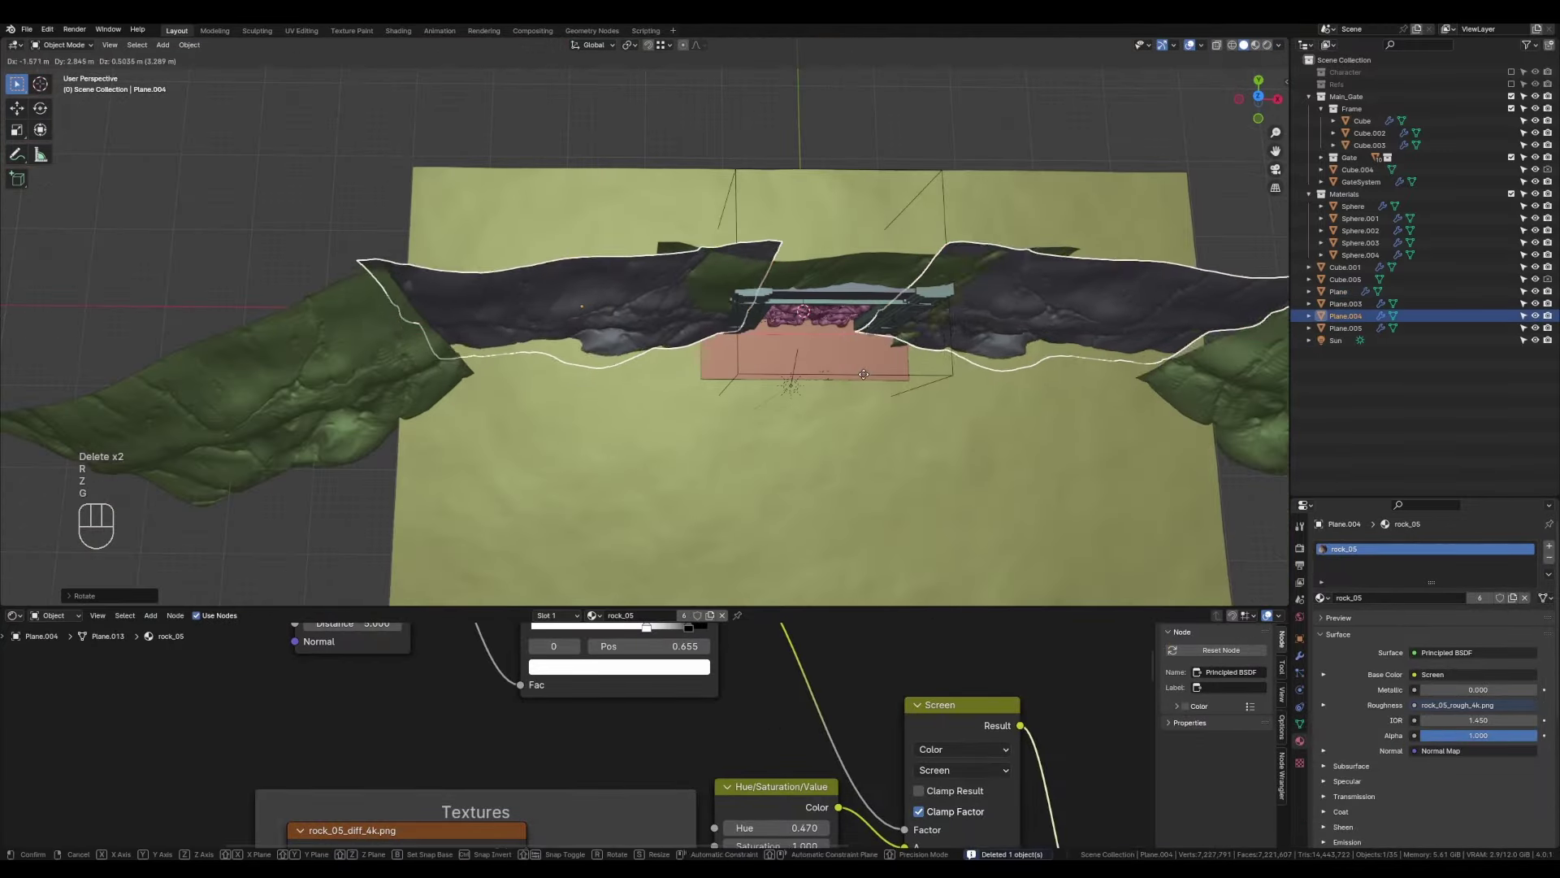
middle_click_drag(650, 341, 748, 348)
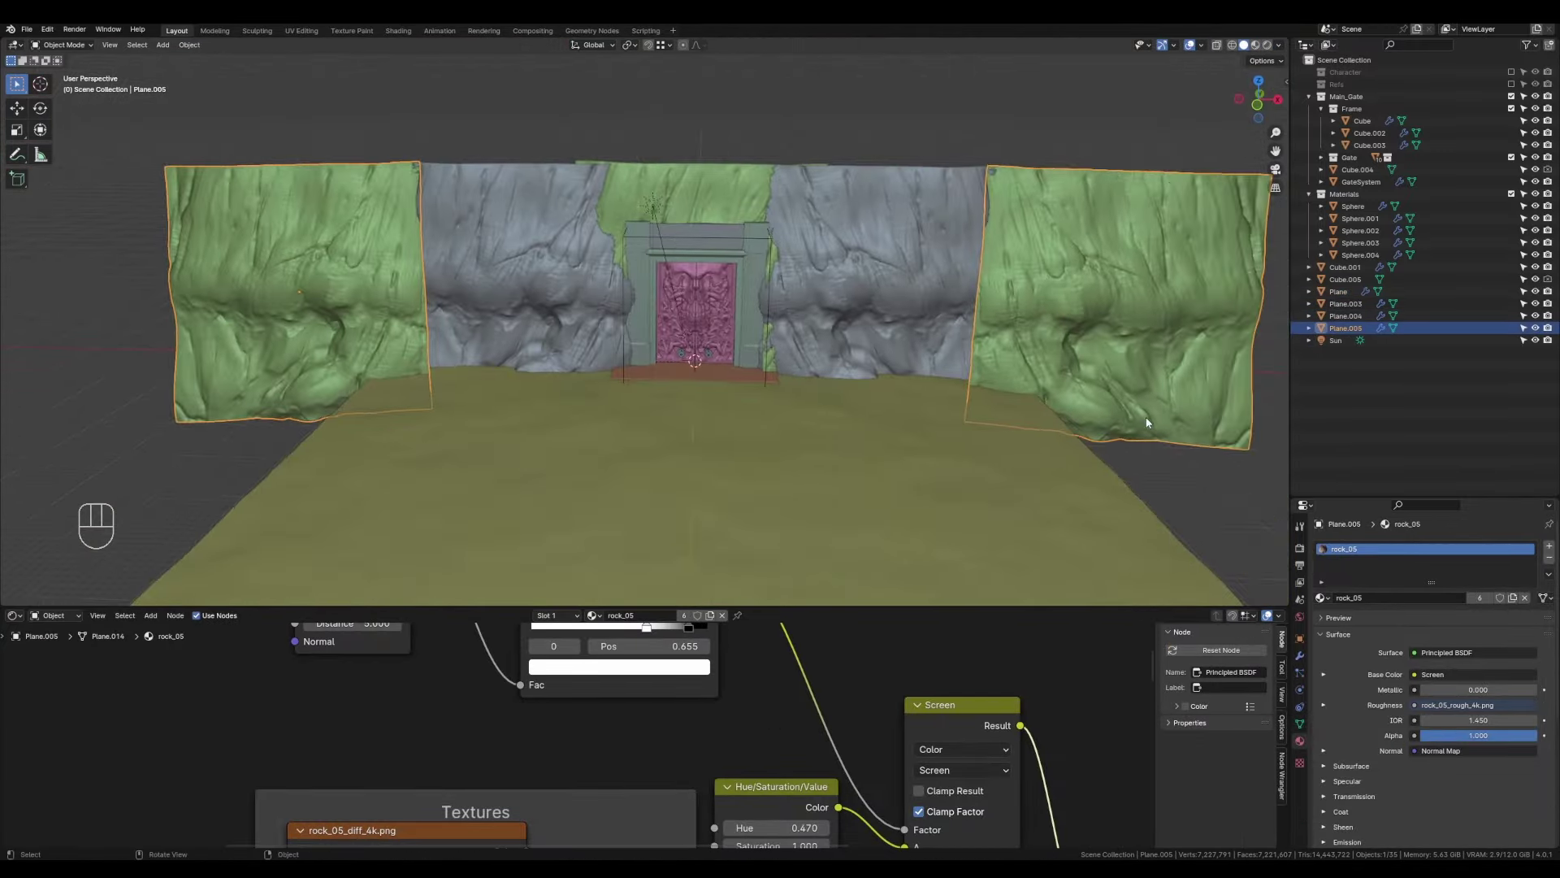
Remove Plane.005's Mirror modifier and turn the bottom area into a Timeline.
left_click(1300, 655)
left_click(1542, 567)
middle_click_drag(1115, 455, 770, 373)
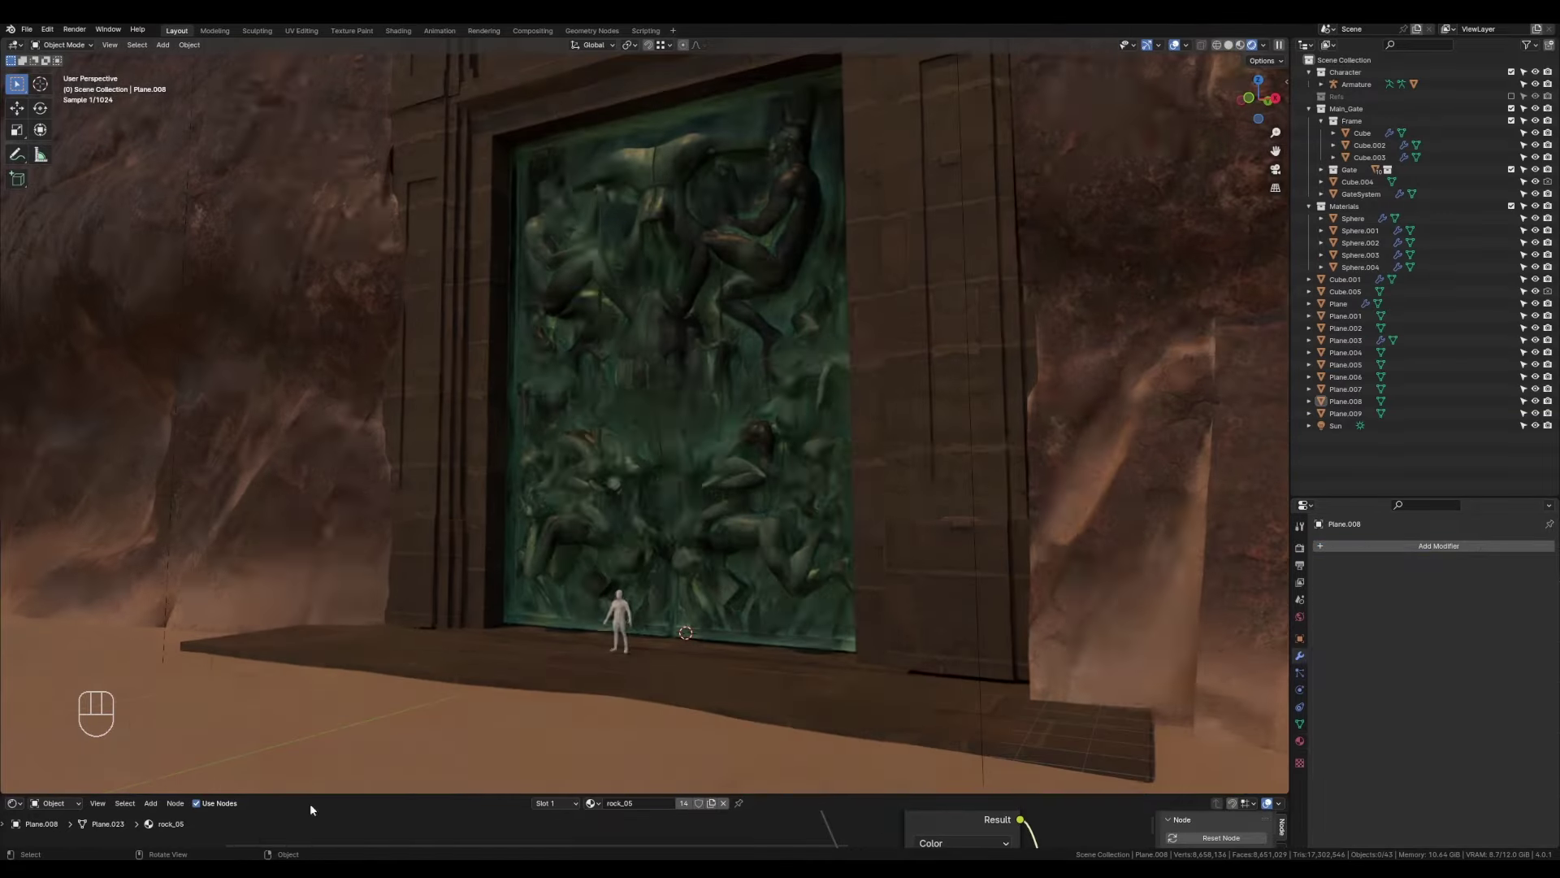
left_click(13, 817)
left_click(154, 687)
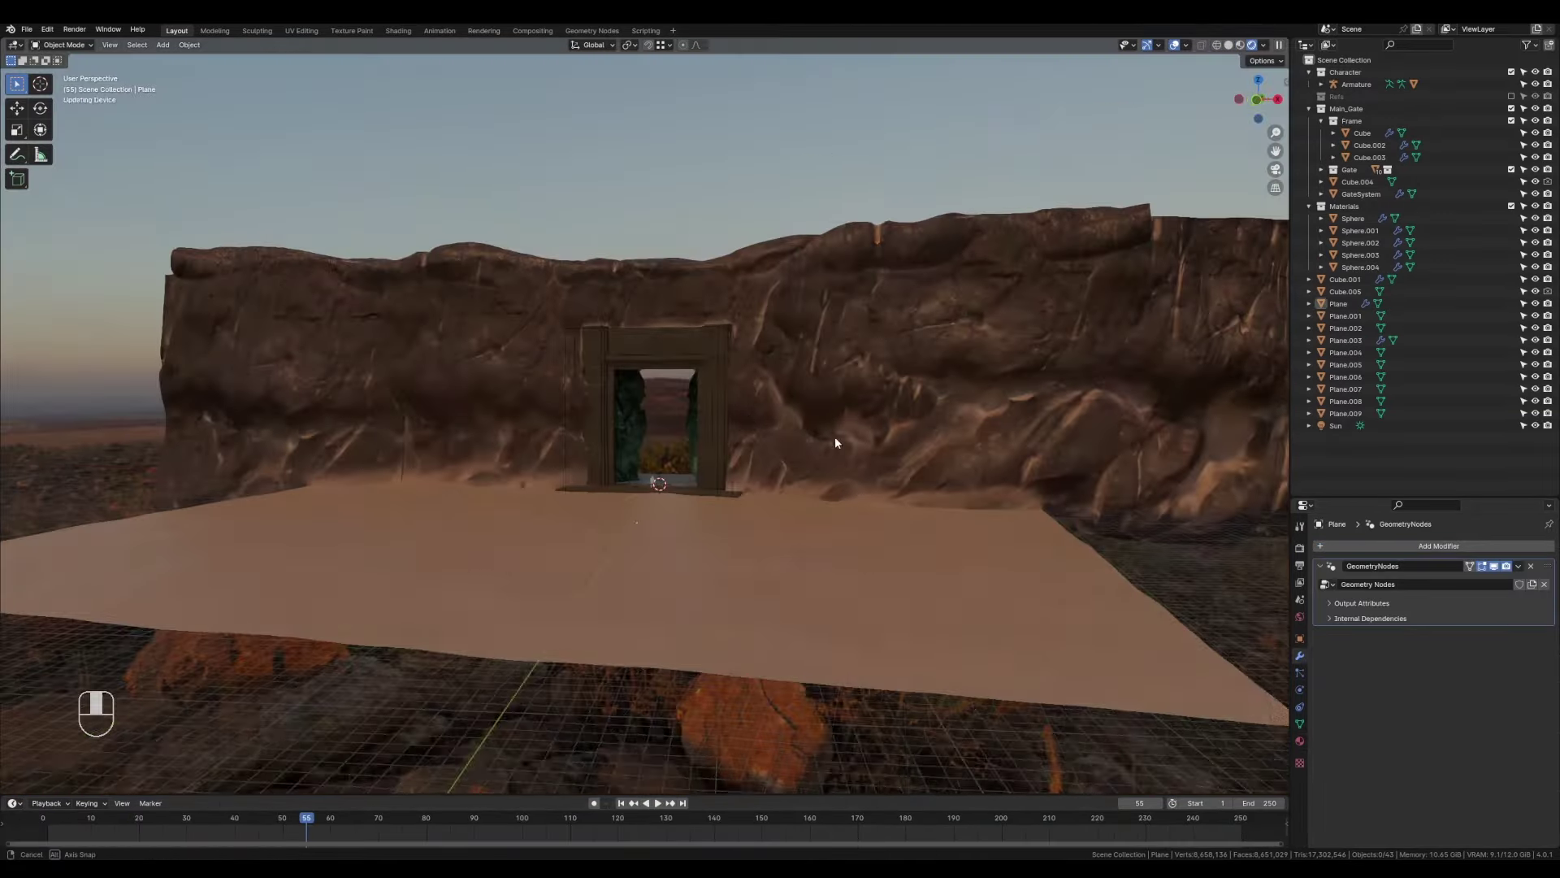
Scale up the rocky ground patch and sink it into the sandy floor with an axis constraint.
middle_click_drag(835, 443, 745, 431)
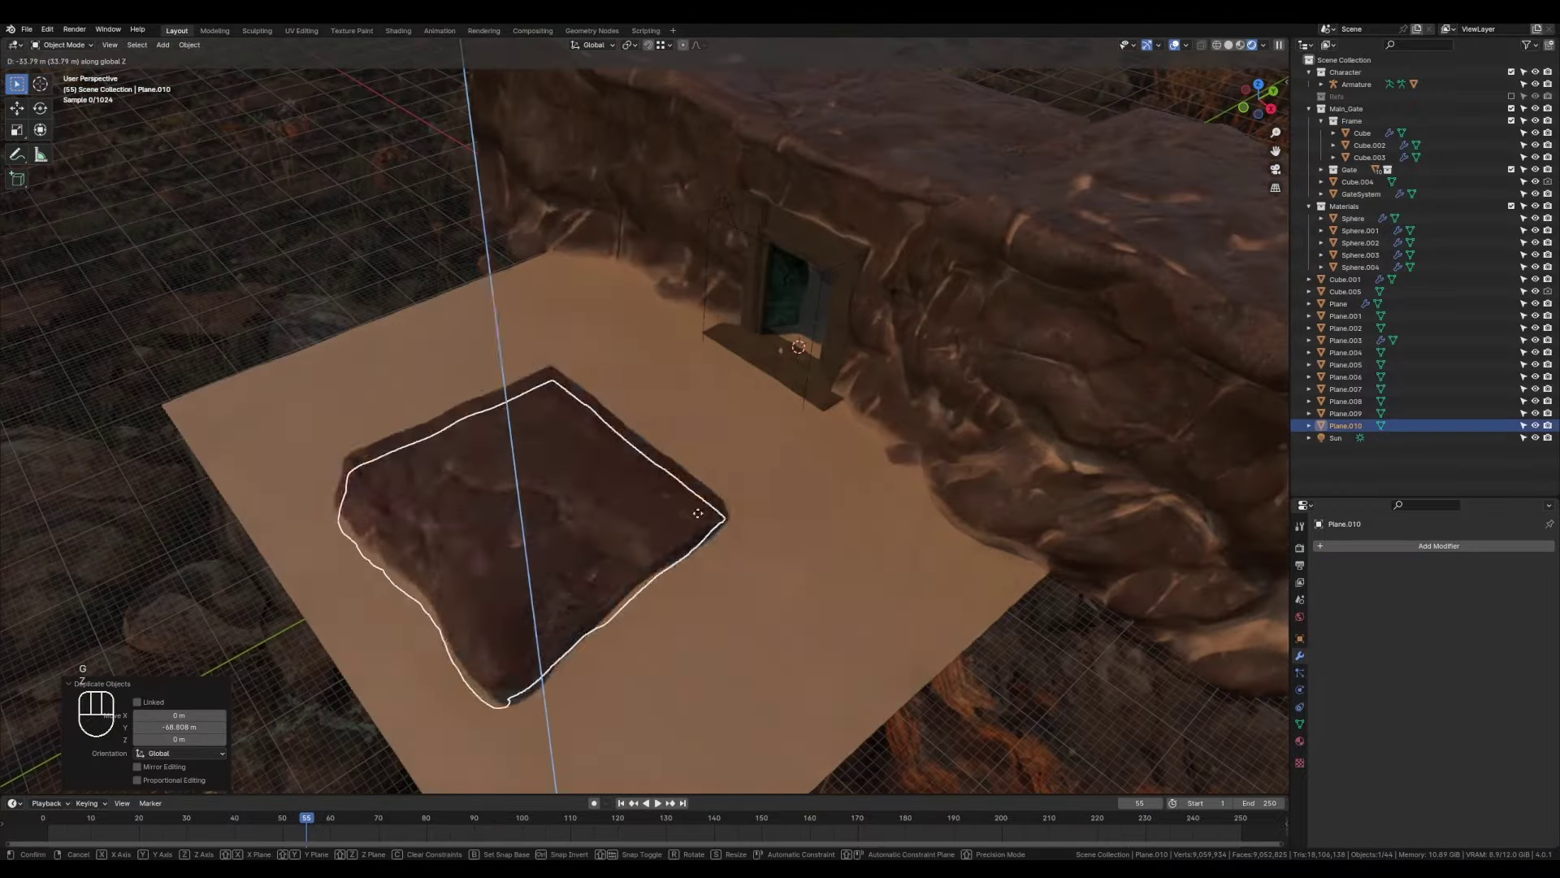
key("s")
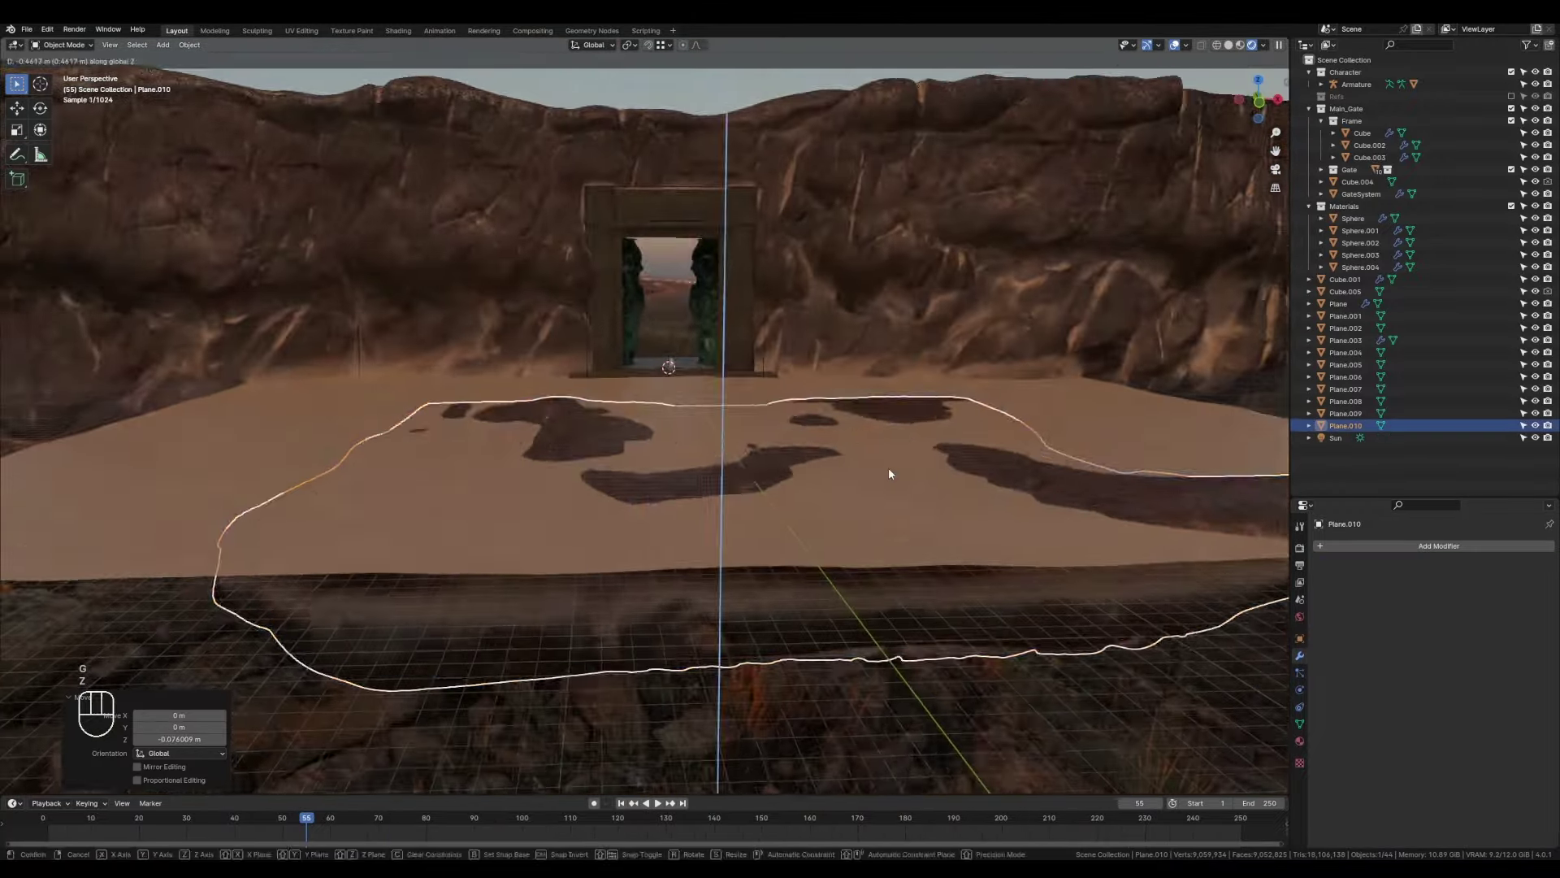
key("g")
key("shift+z")
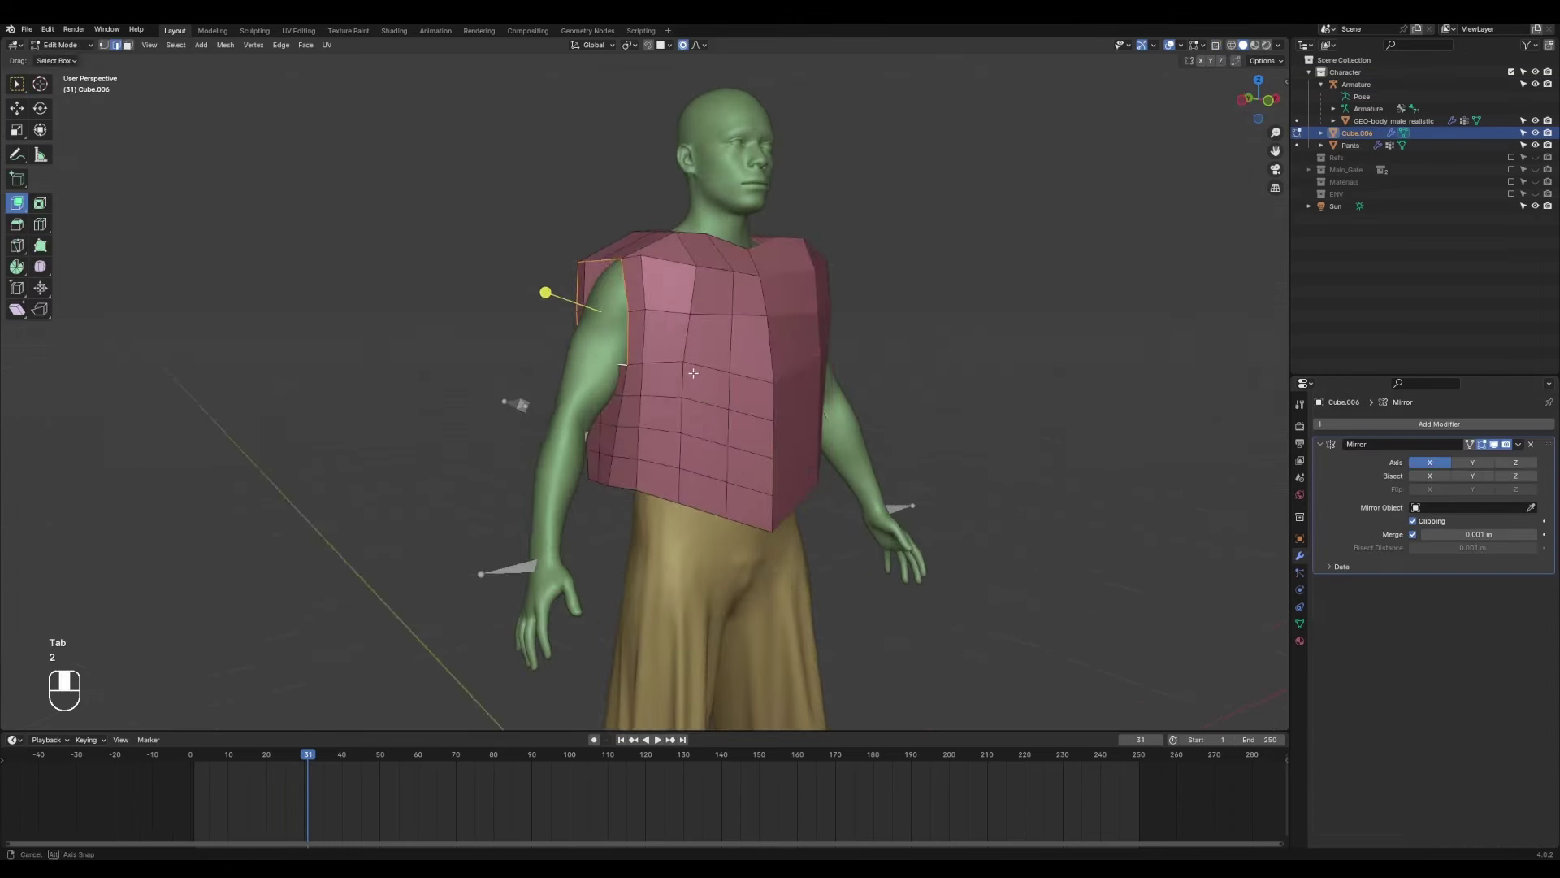
Widen the shirt's sides with soft proportional moves, including a move along X.
key("g")
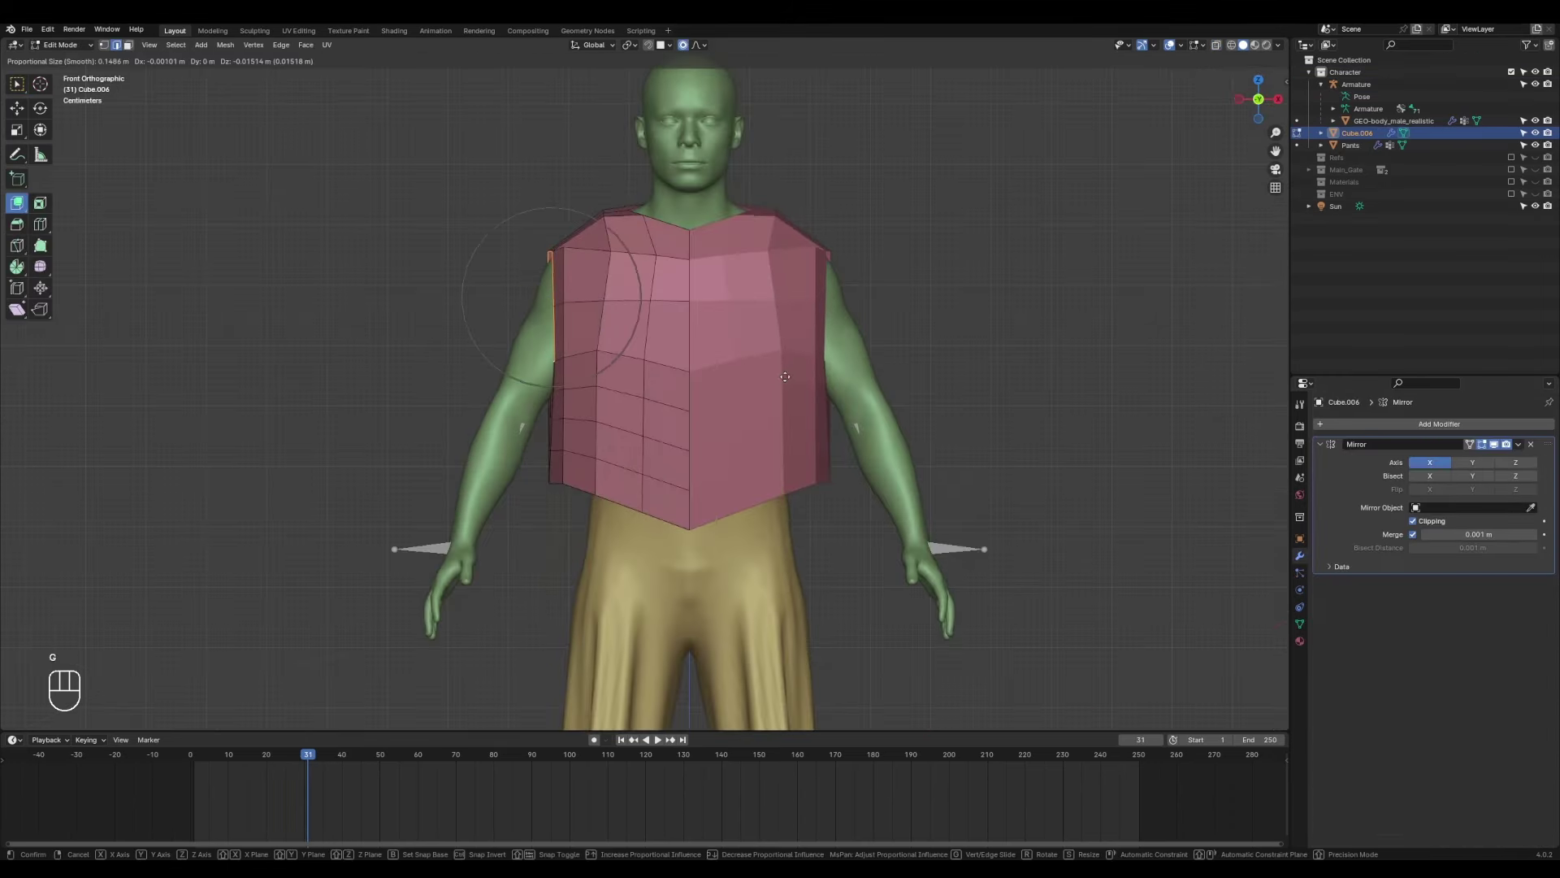
middle_click_drag(757, 288, 699, 366)
key("KP_1")
key("g")
left_click(645, 523)
scroll(778, 549, "up", 3)
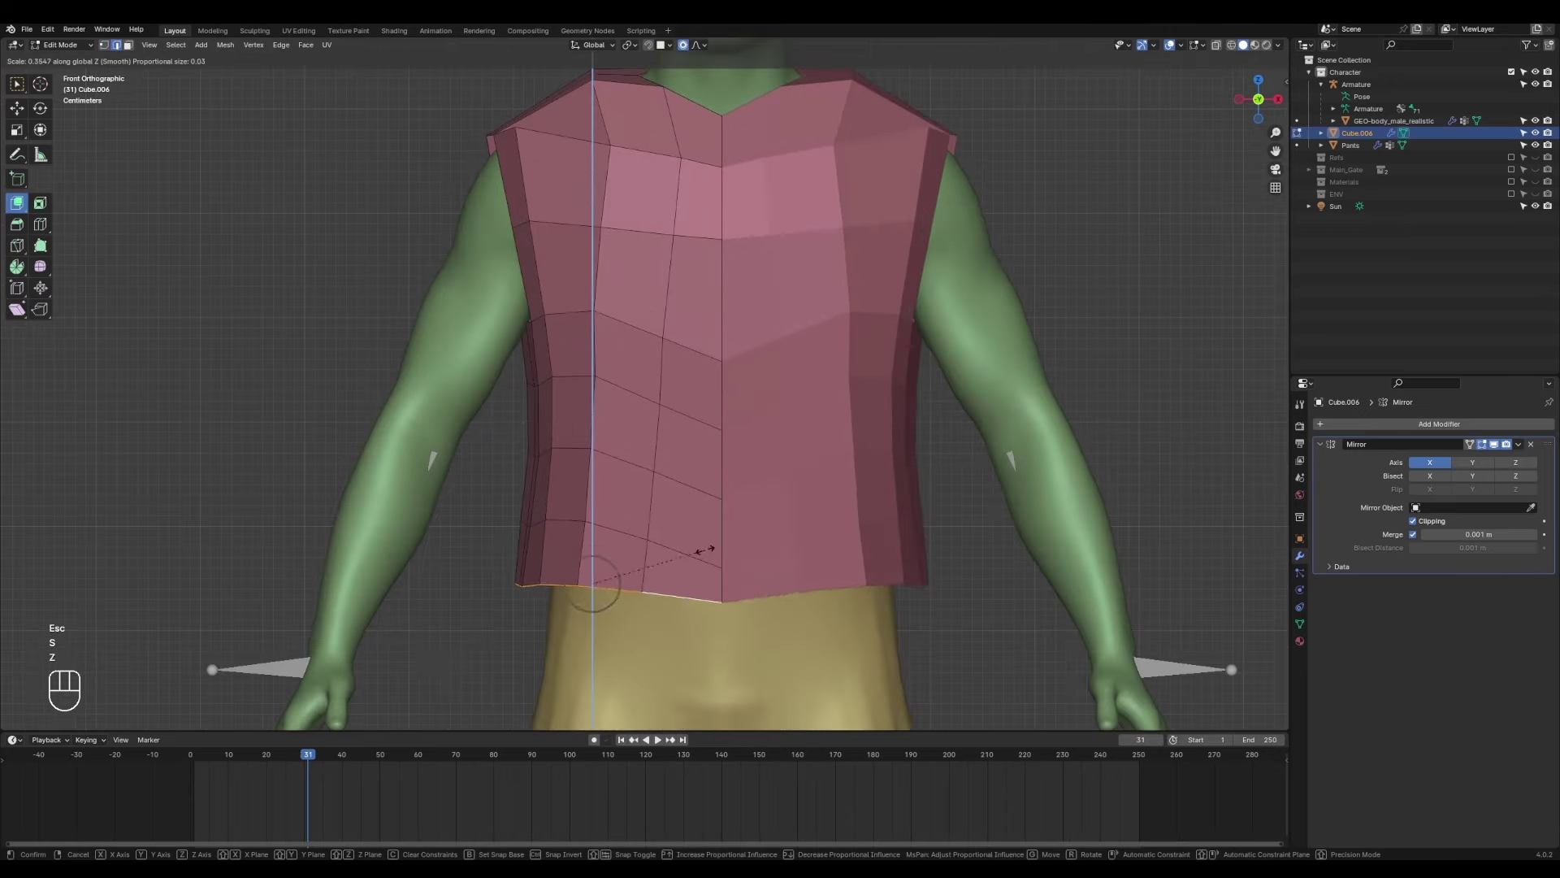
scroll(777, 548, "down", 3)
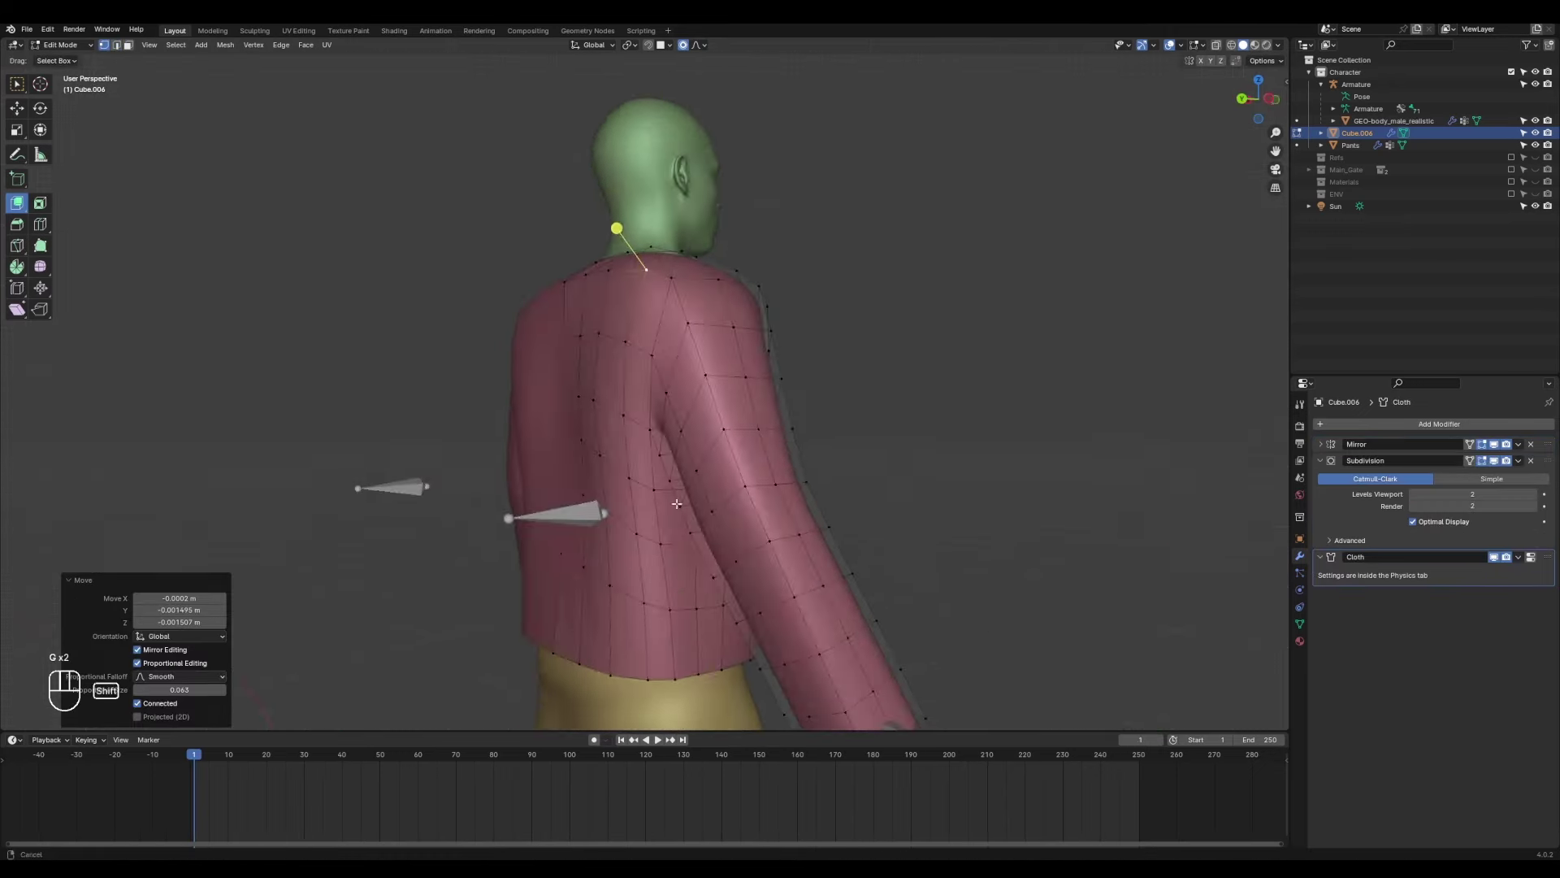
key("g")
key("x")
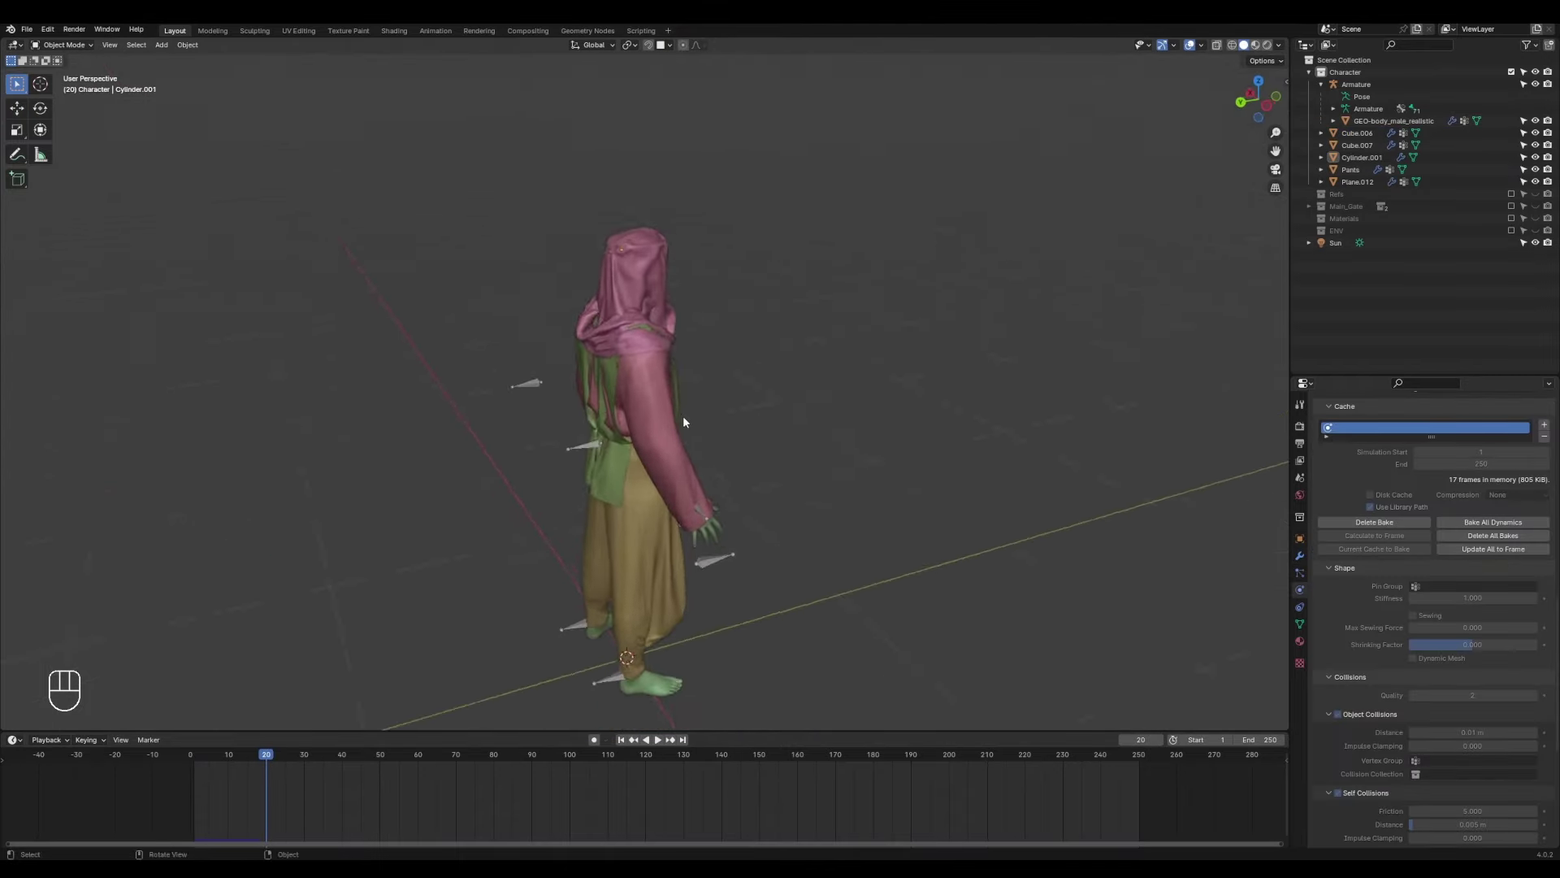
Rename the Cylinder.001 clothing piece.
middle_click_drag(682, 421, 640, 380)
scroll(780, 325, "up", 3)
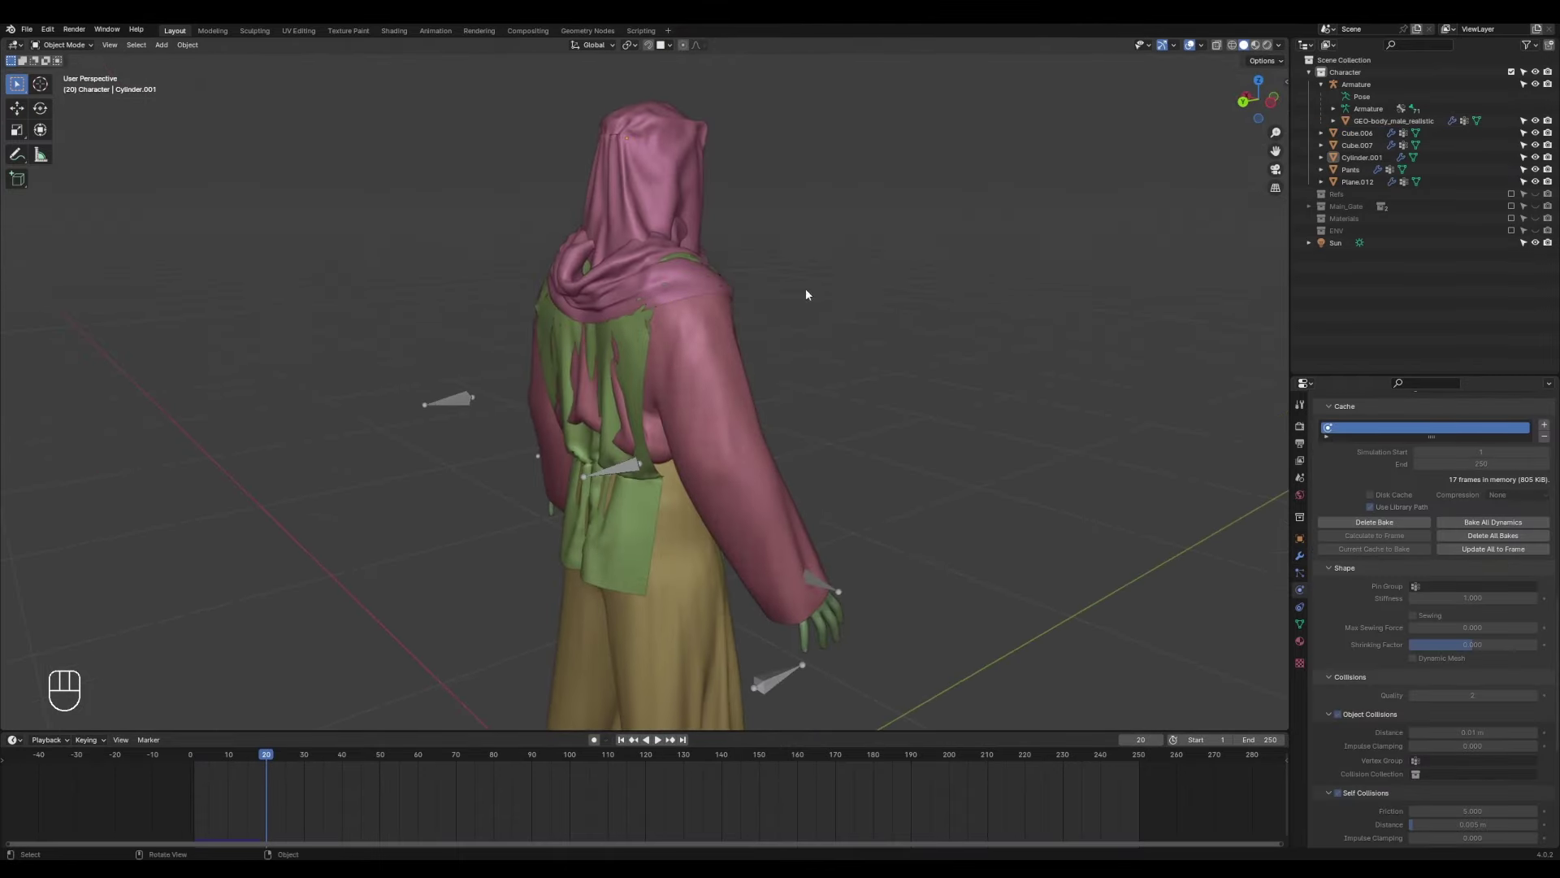
double_click(1362, 157)
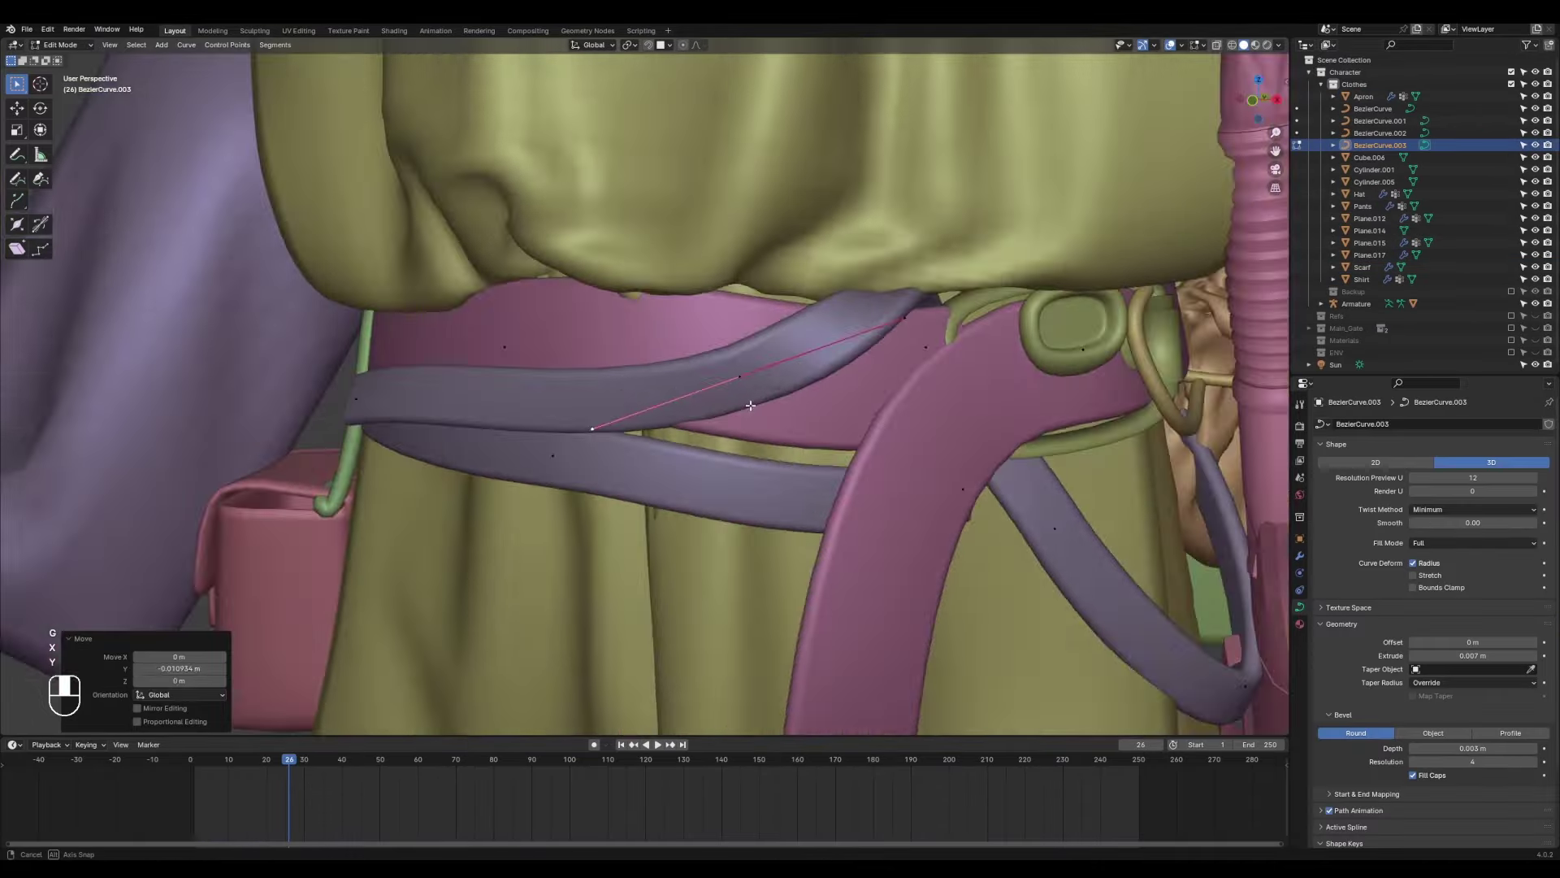
scroll(644, 386, "down", 5)
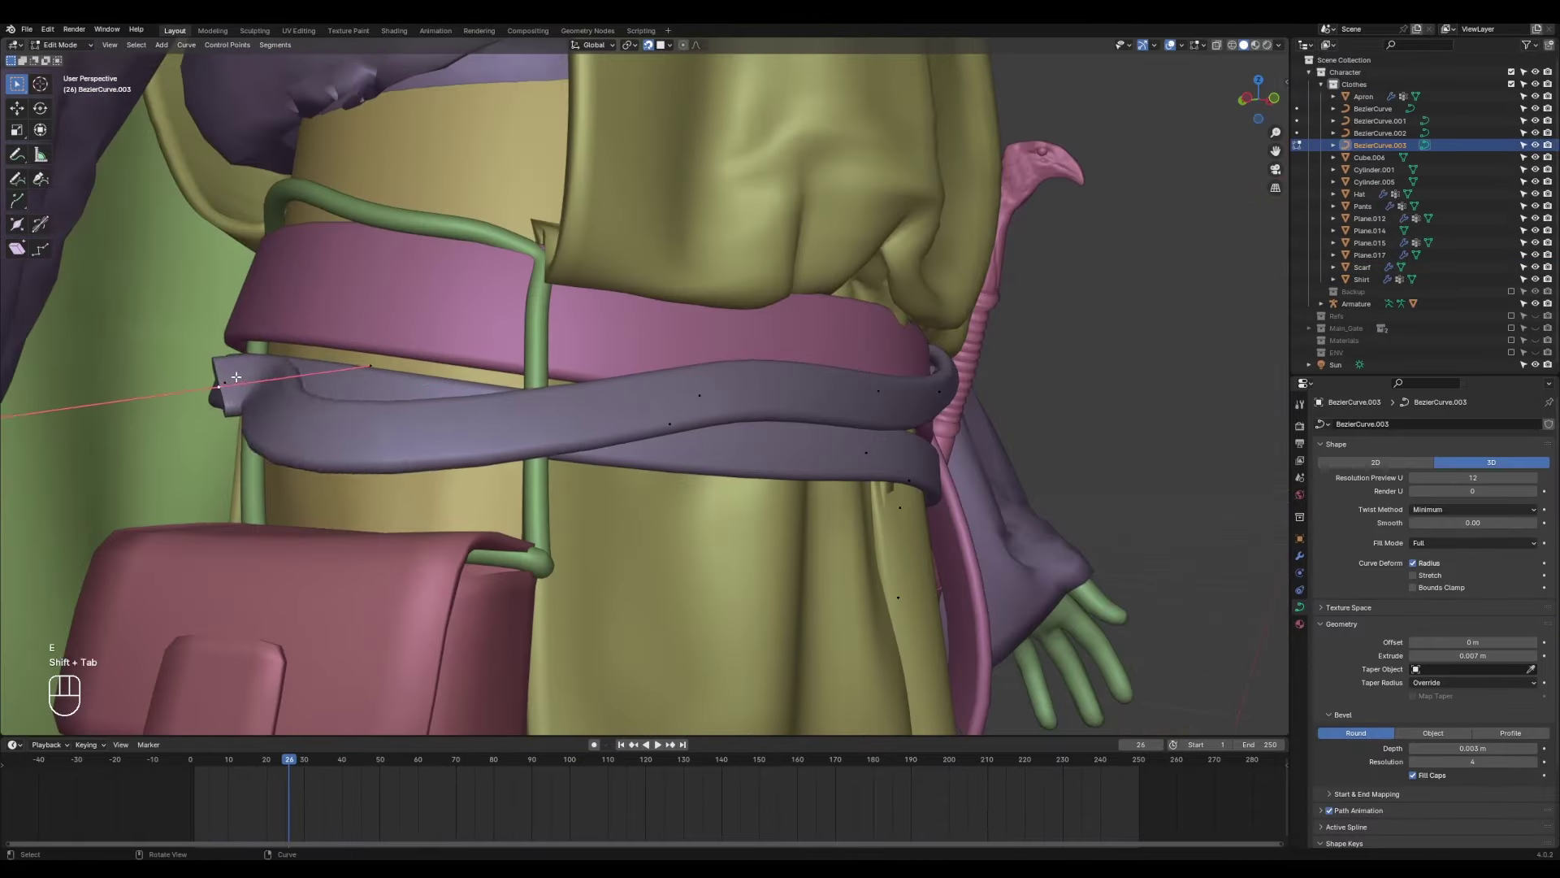
Turn off snapping and move a belt knot curve point along the X axis.
key("Tab")
scroll(609, 446, "up", 2)
middle_click_drag(610, 446, 731, 390)
key("Tab")
scroll(780, 357, "up", 4)
key("shift+Tab")
key("g")
key("x")
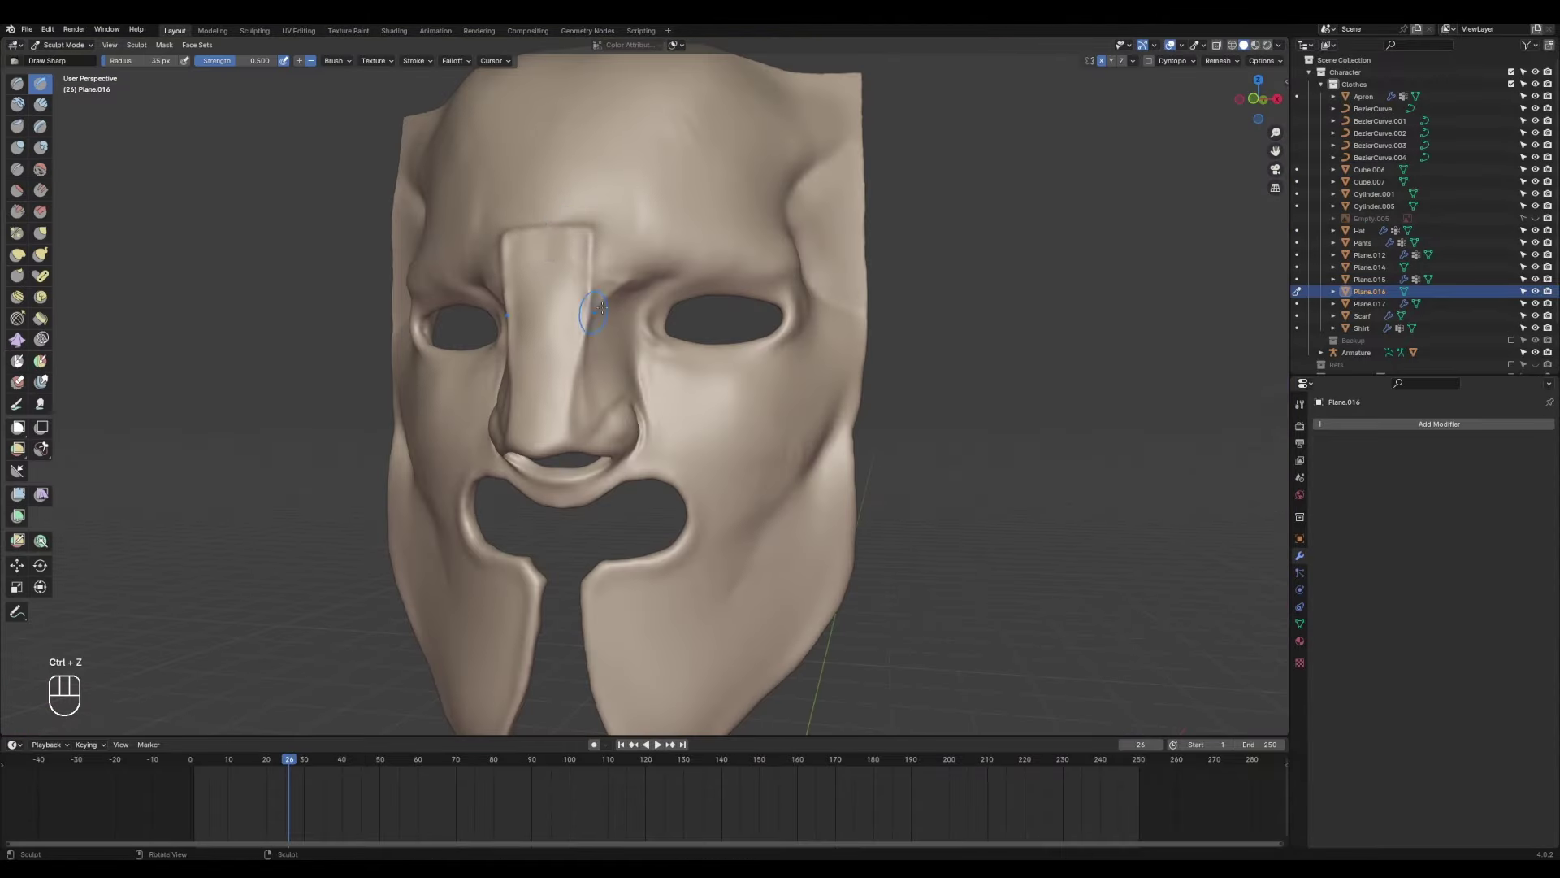
Undo a stray sculpt stroke on the face mask and preview the denim_fabric_02 apron texture.
middle_click_drag(569, 350, 620, 341)
scroll(585, 309, "up", 3)
key("ctrl+z")
mouse_move(551, 270)
middle_mouse_down()
mouse_move(601, 244)
mouse_move(721, 290)
middle_mouse_up()
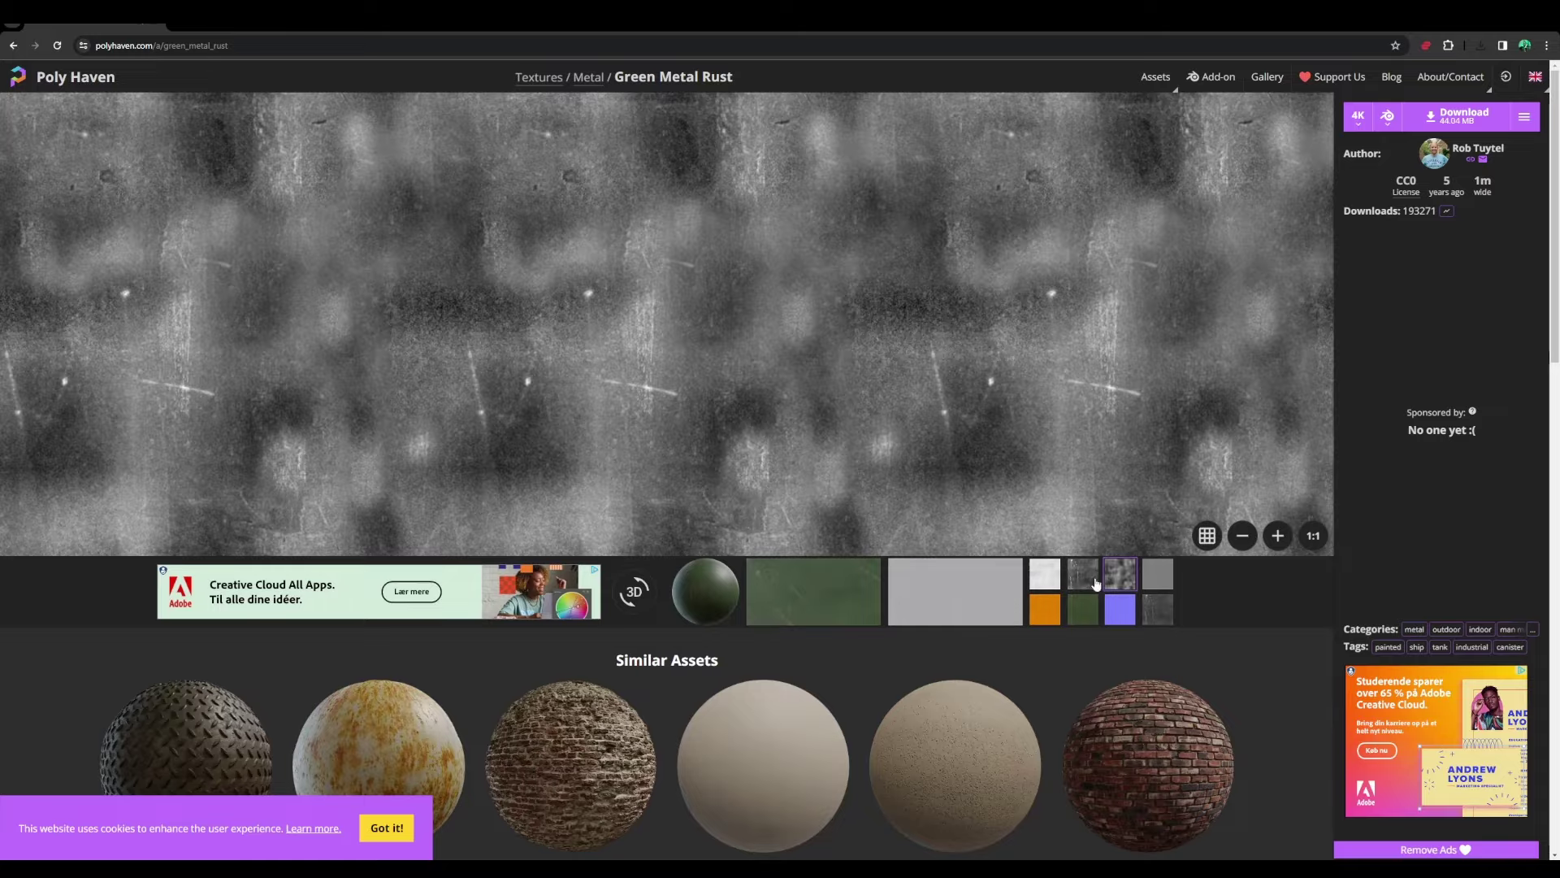
left_click(1089, 579)
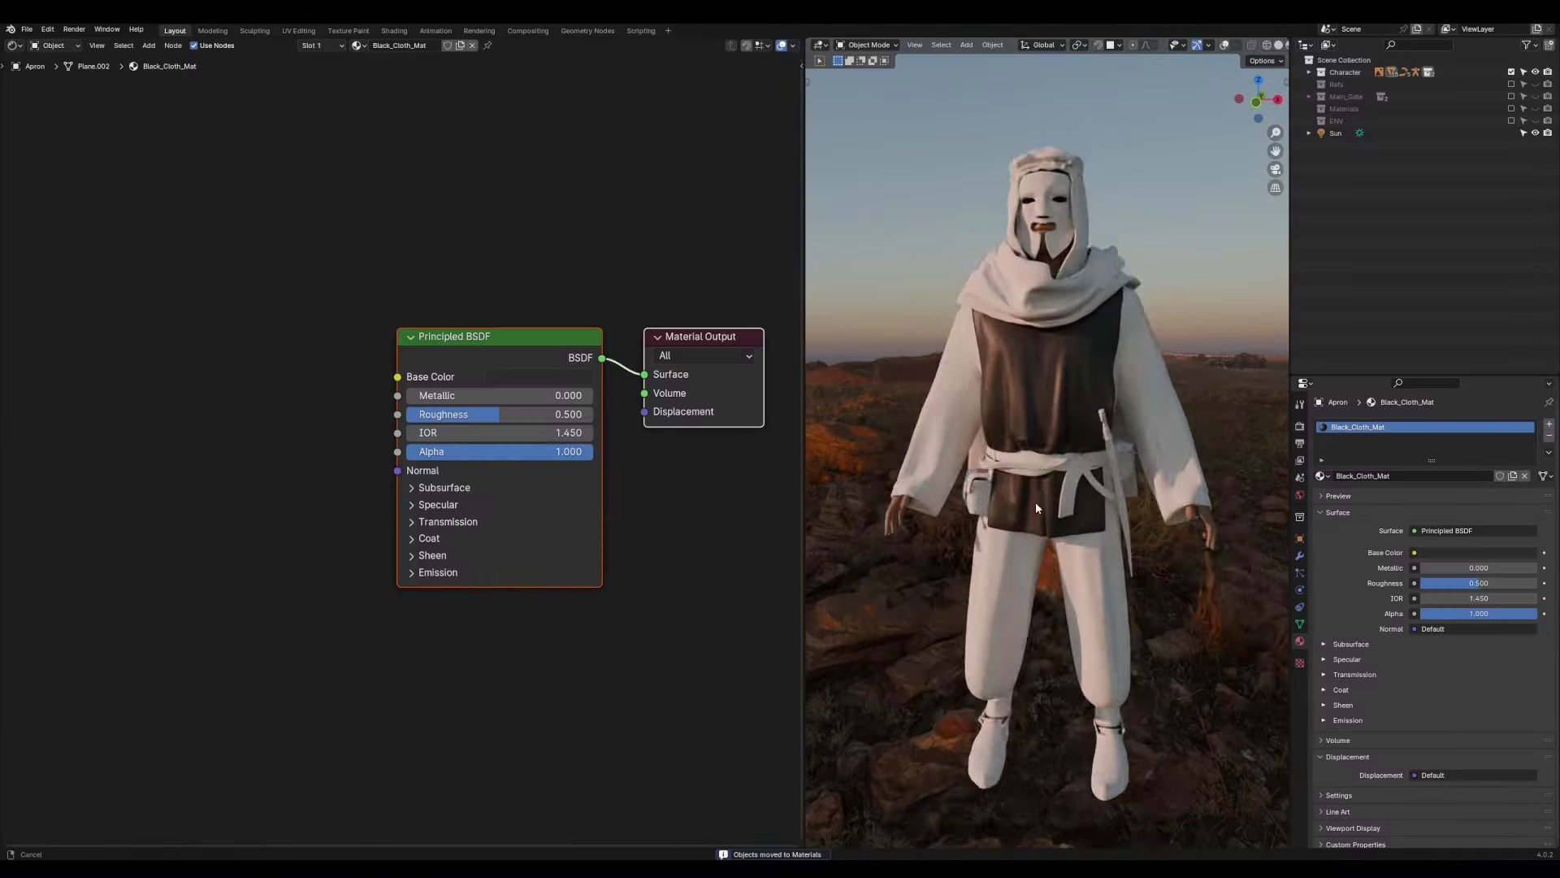
middle_click_drag(1036, 508, 1345, 144, "ctrl")
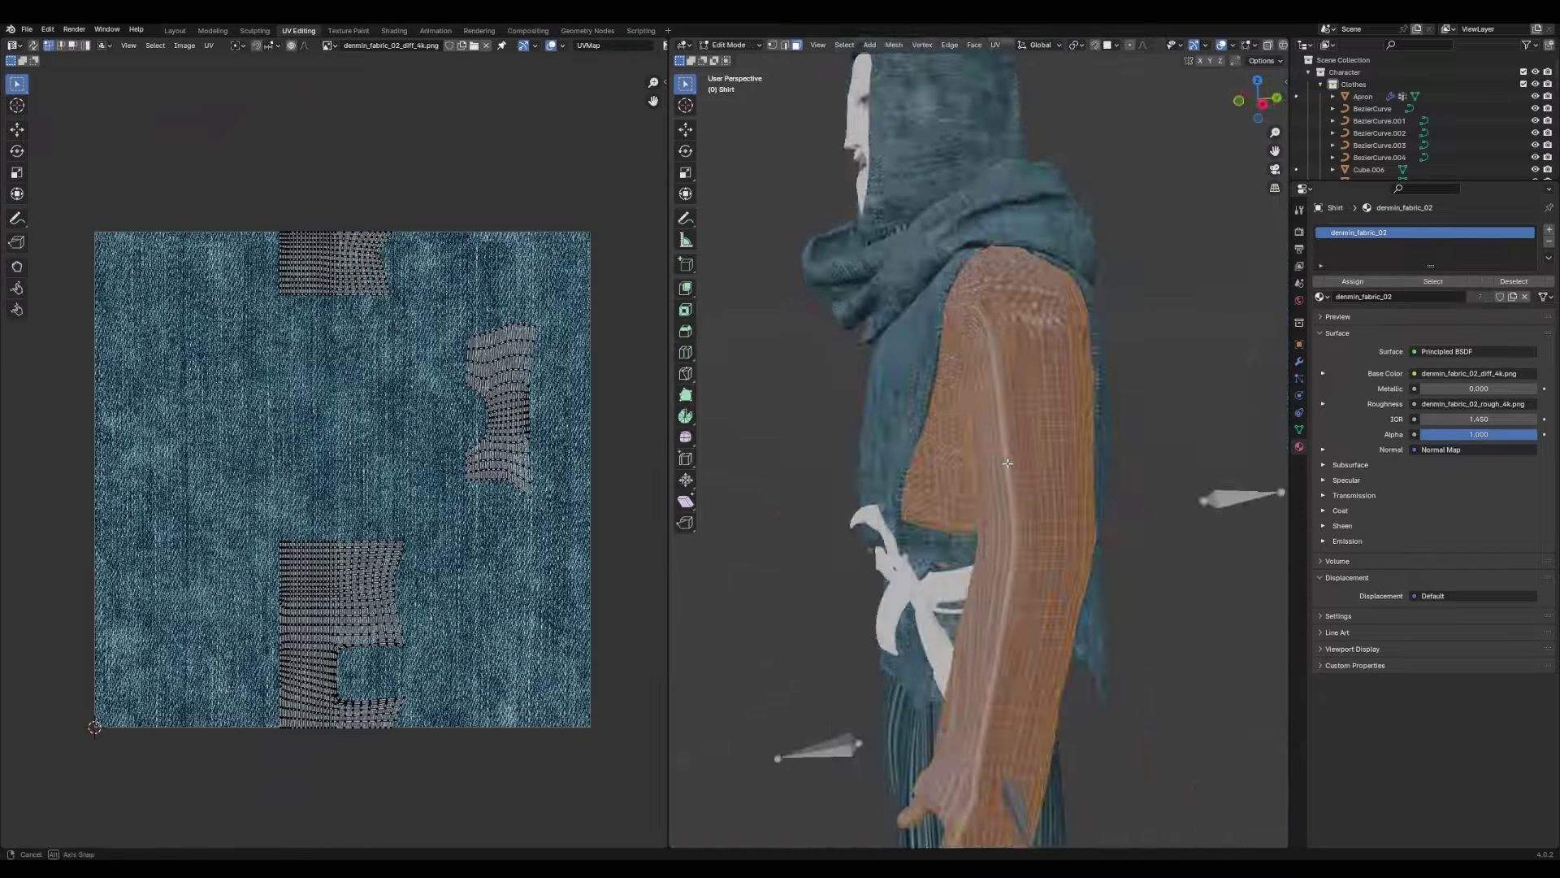
Mark the selected shirt edges as a UV seam.
middle_click_drag(959, 488, 899, 456)
key("alt+a")
key("shift+z")
scroll(853, 442, "up", 3)
scroll(825, 446, "down", 4)
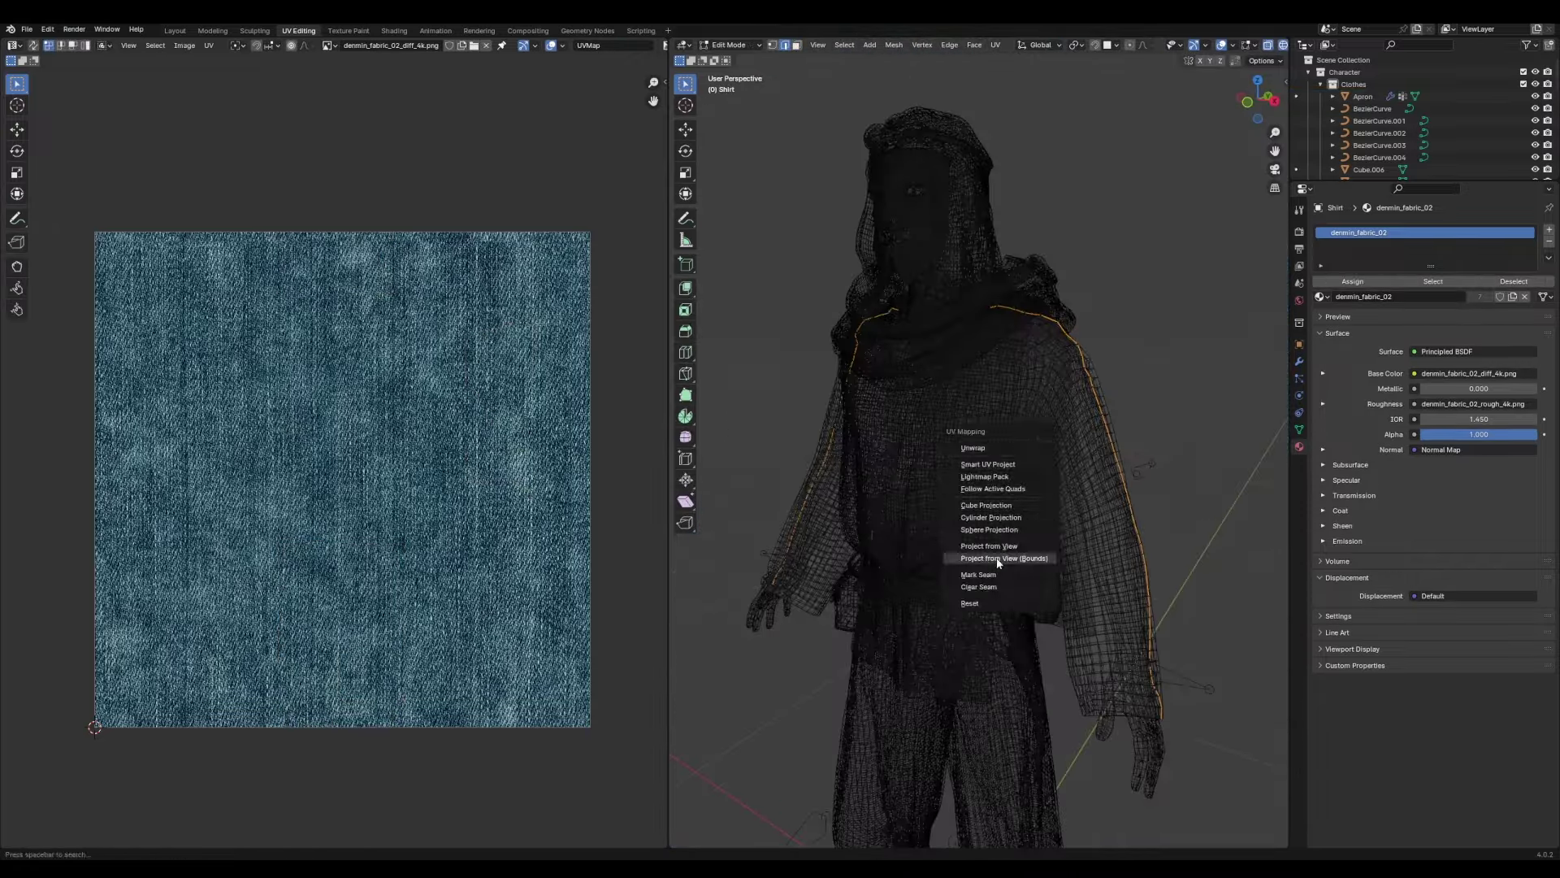
left_click(992, 574)
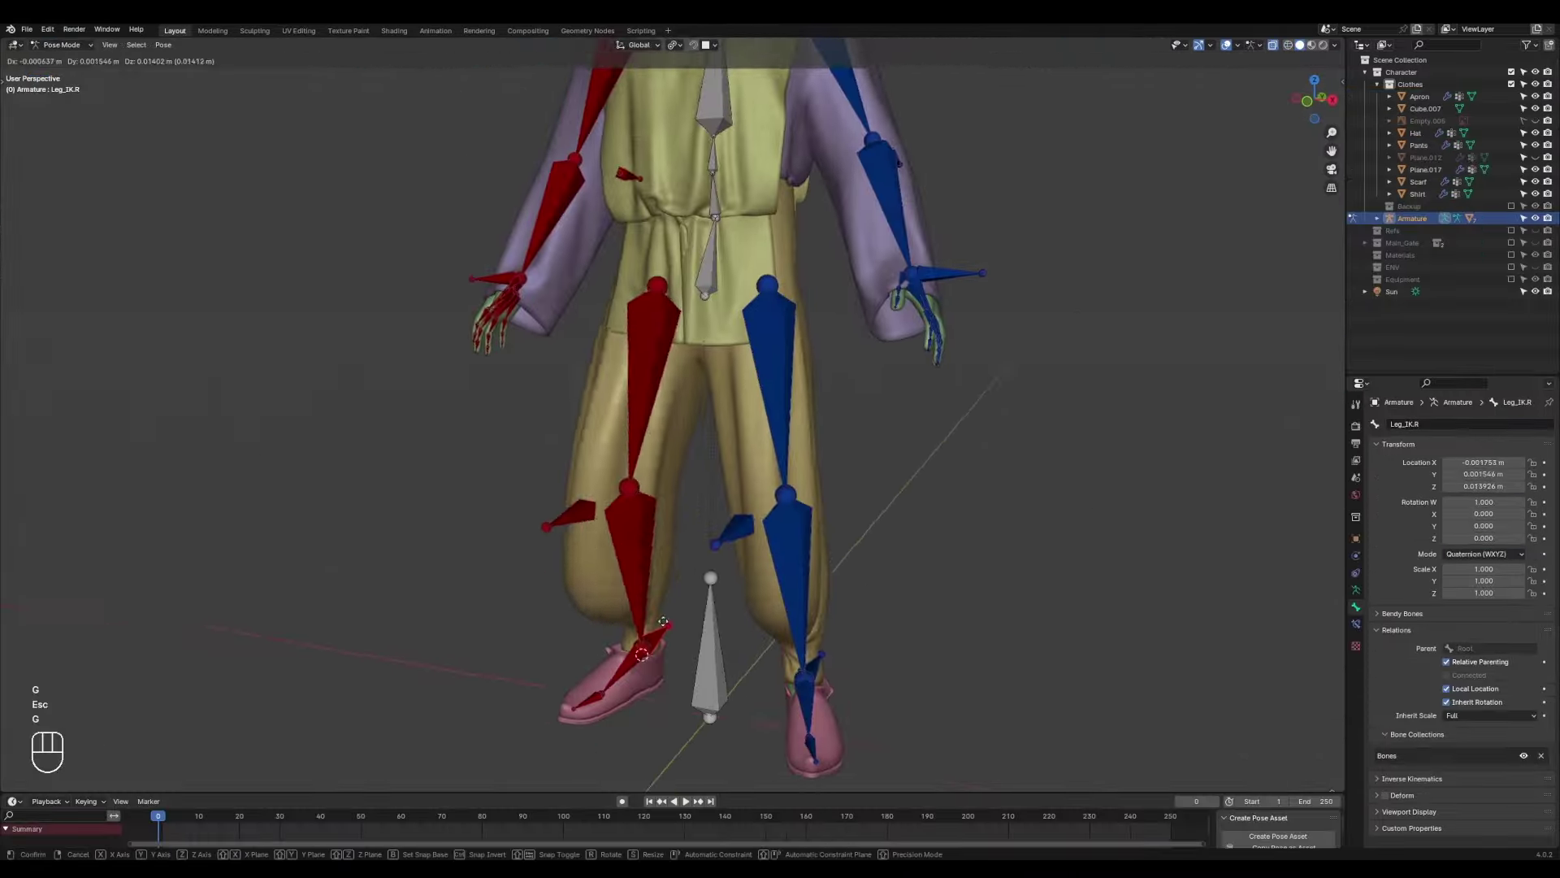
Leave rig posing and switch the pants to Weight Paint mode for bone weights.
key("Escape")
key("ctrl+Tab")
scroll(786, 387, "up", 4)
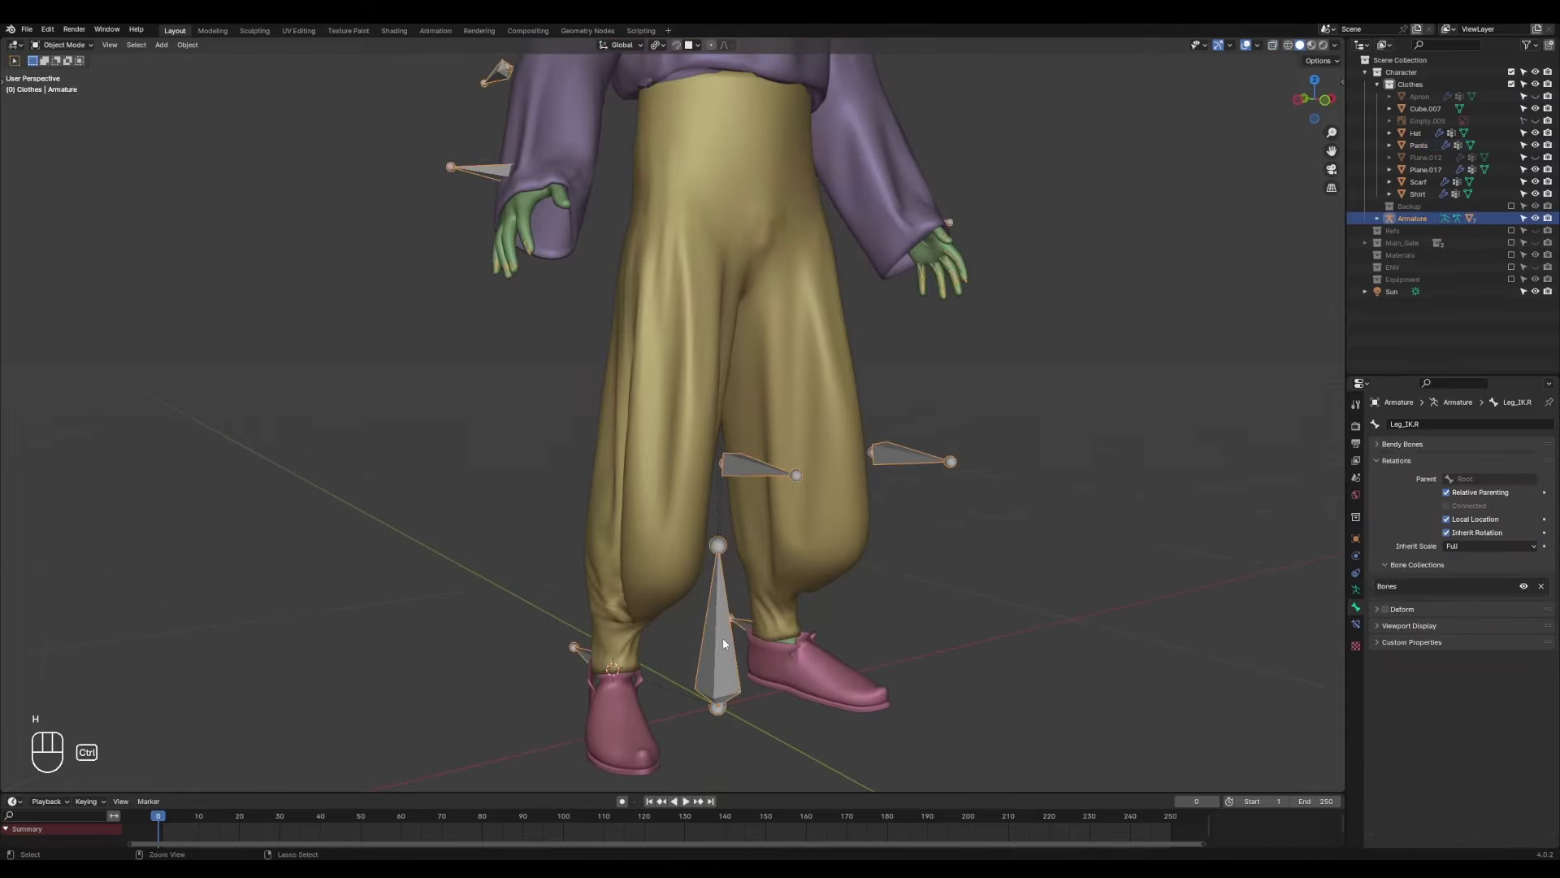
scroll(689, 646, "down", 2)
left_click(714, 453, "shift")
key("ctrl+Tab")
left_click(612, 408)
scroll(542, 439, "up", 3)
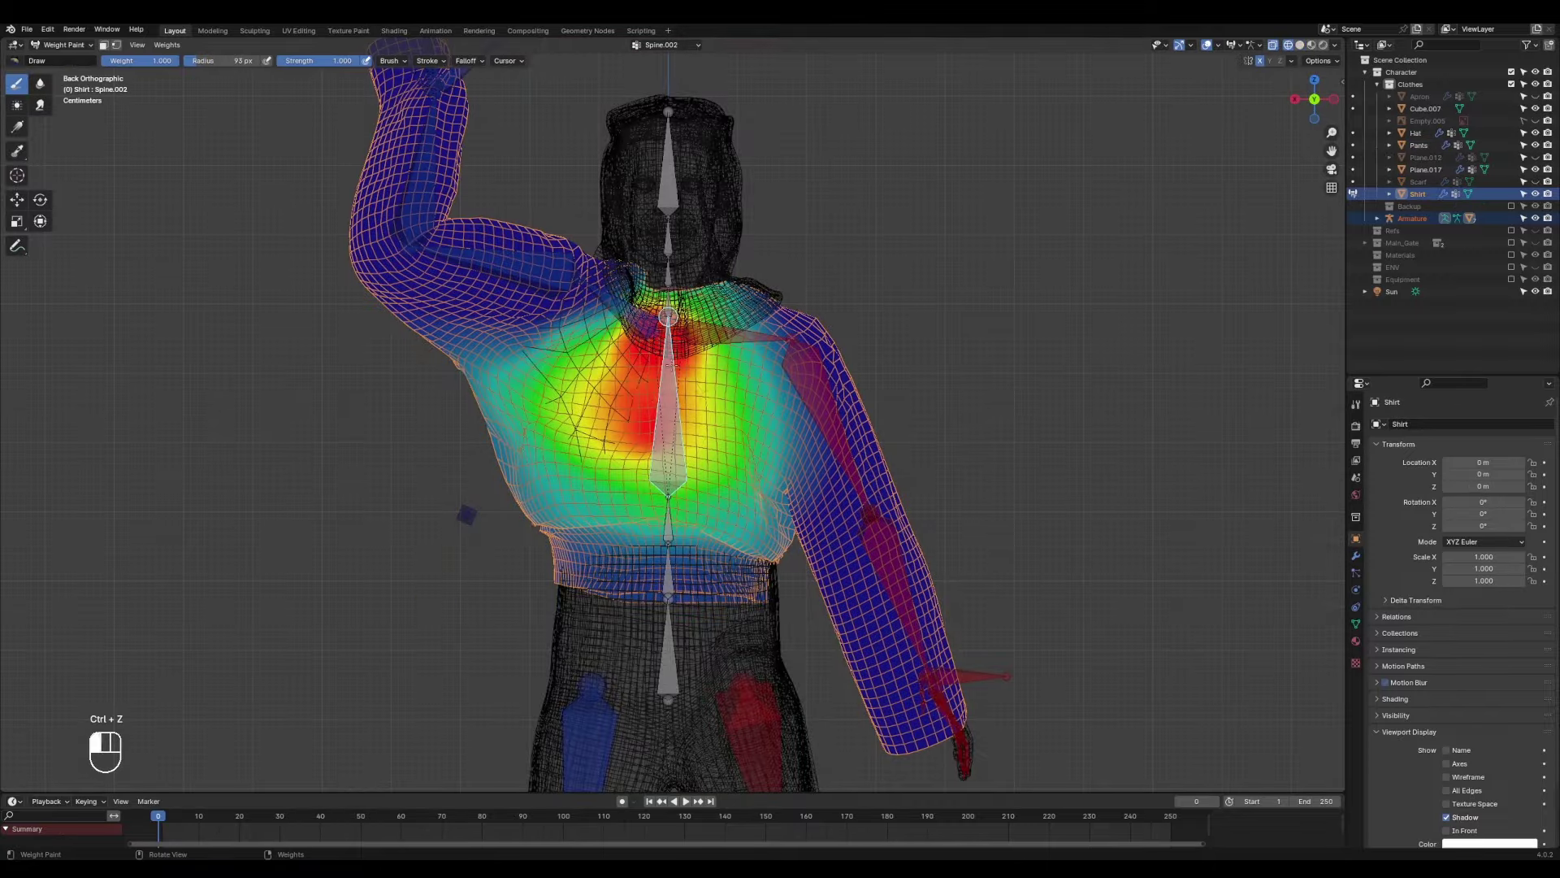
middle_click_drag(668, 317, 680, 318)
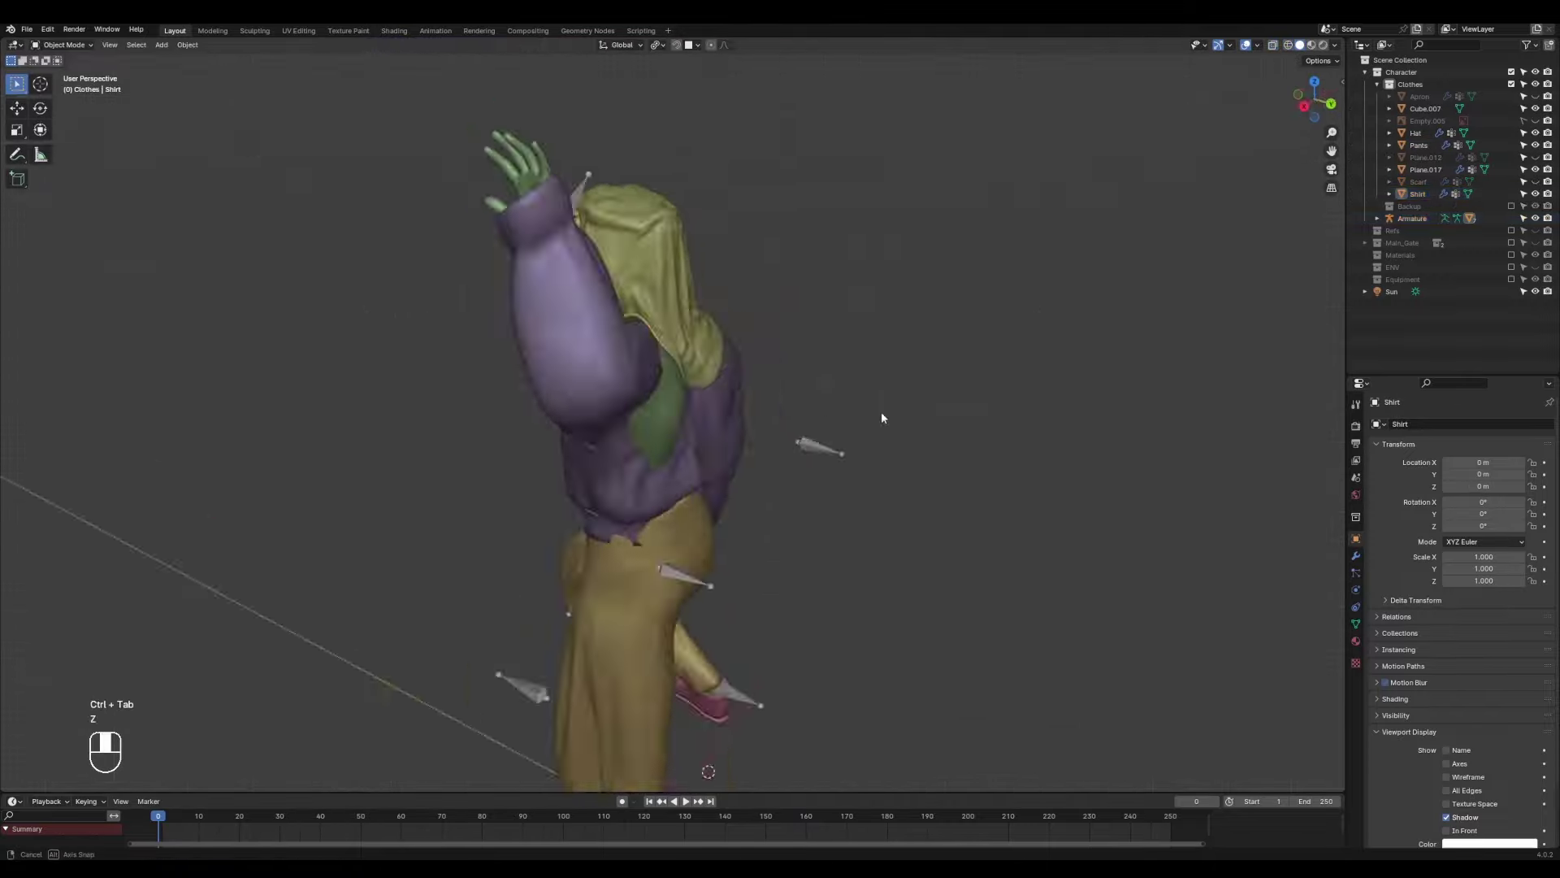
mouse_move(881, 412)
middle_mouse_down()
mouse_move(747, 406)
mouse_move(710, 250)
mouse_move(798, 296)
mouse_move(780, 349)
mouse_move(719, 405)
middle_mouse_up()
Unhide all clothing pieces and pose the rig, viewing both riders from the front.
key("alt+h")
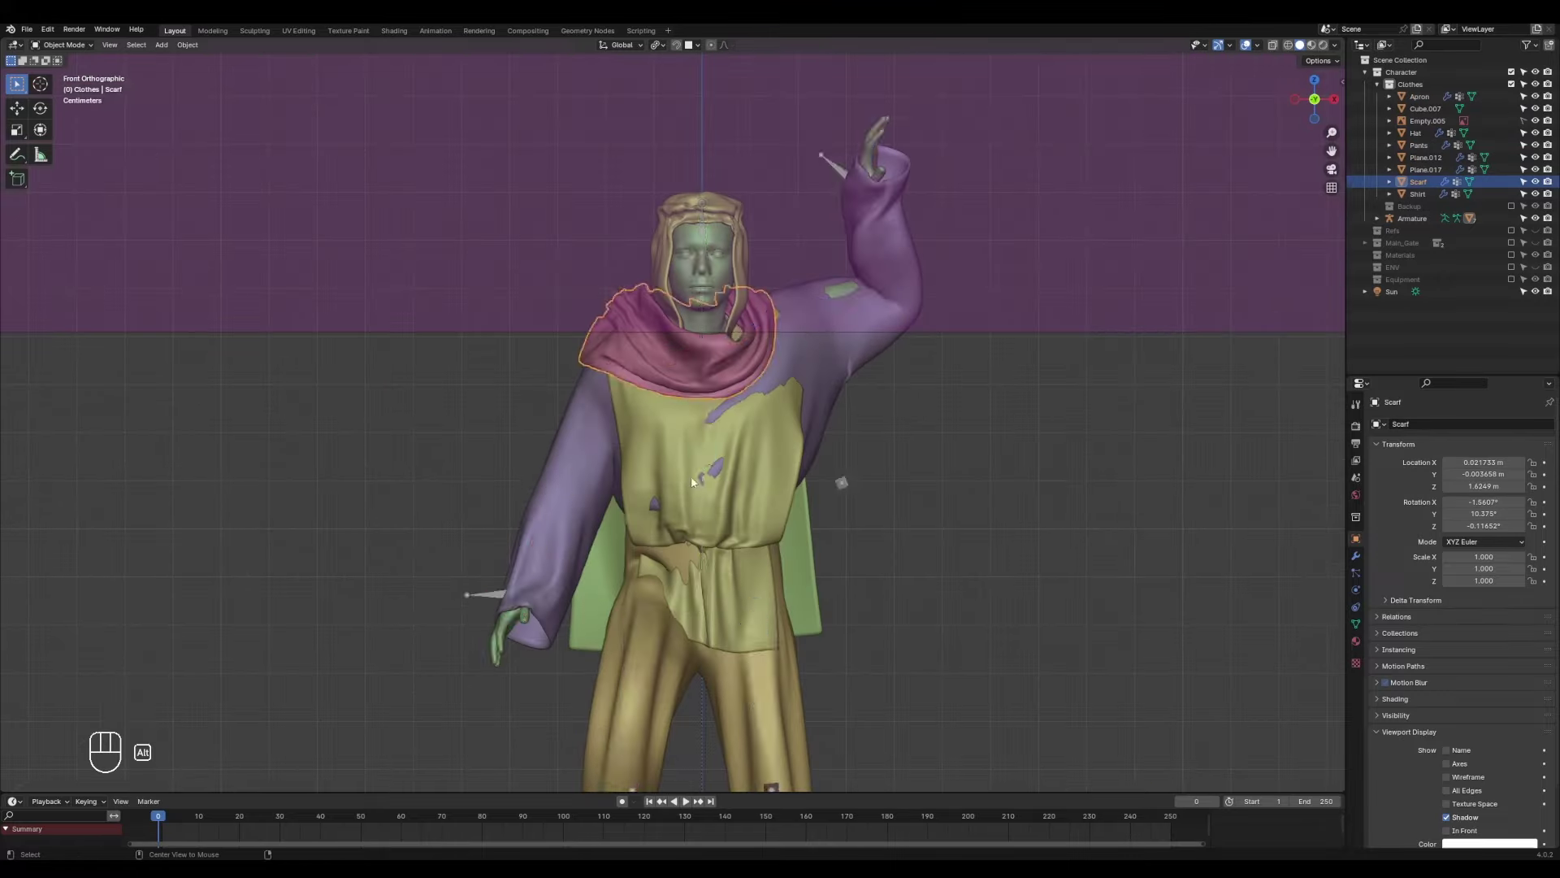
key("ctrl+Tab")
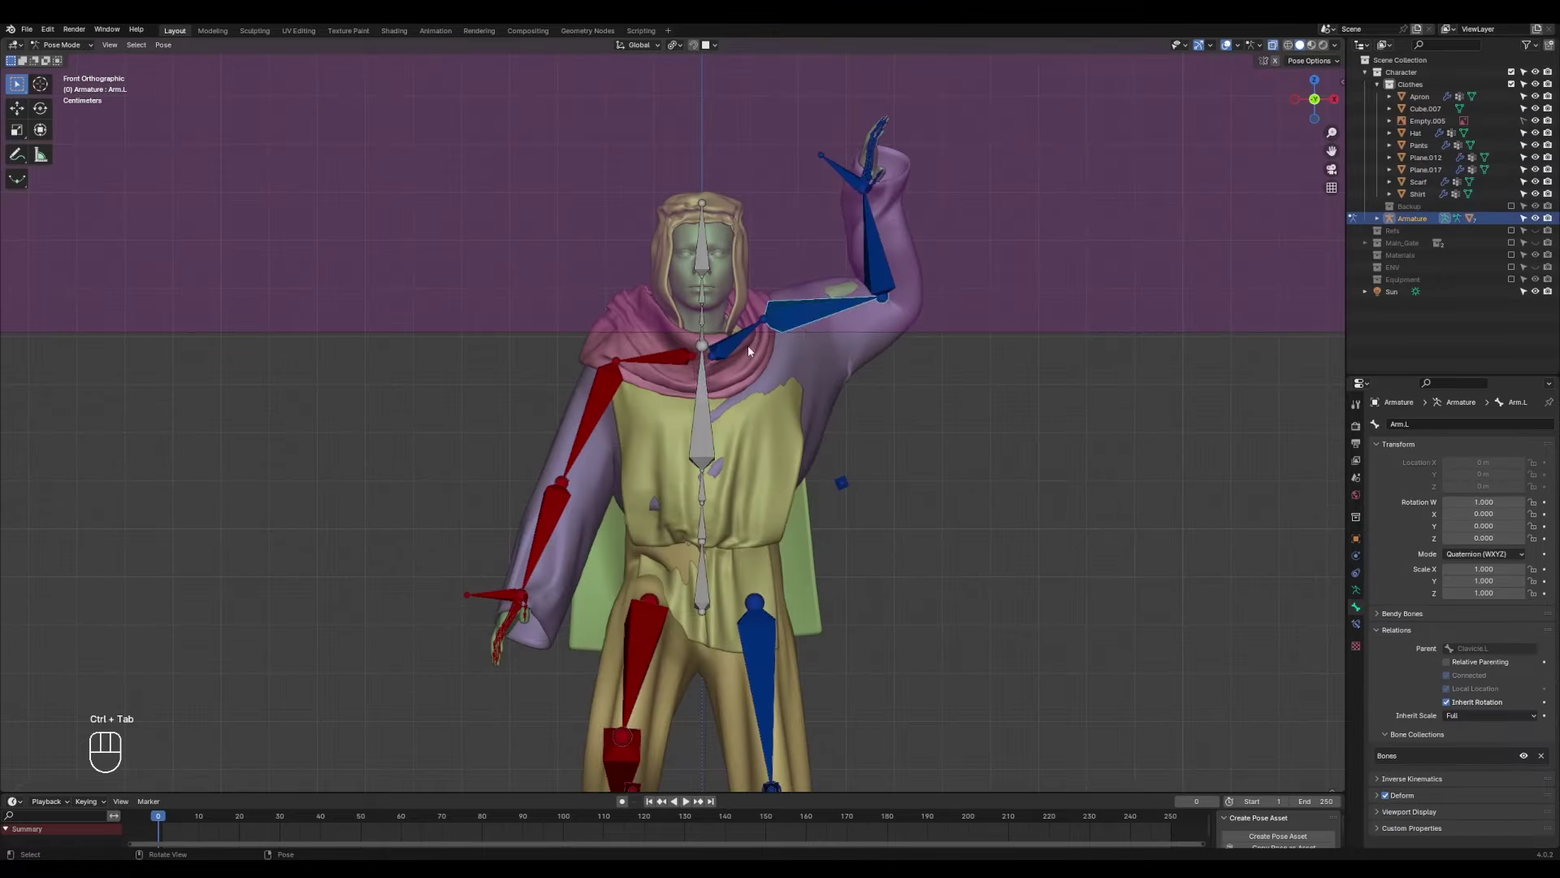
middle_click_drag(872, 260, 822, 331)
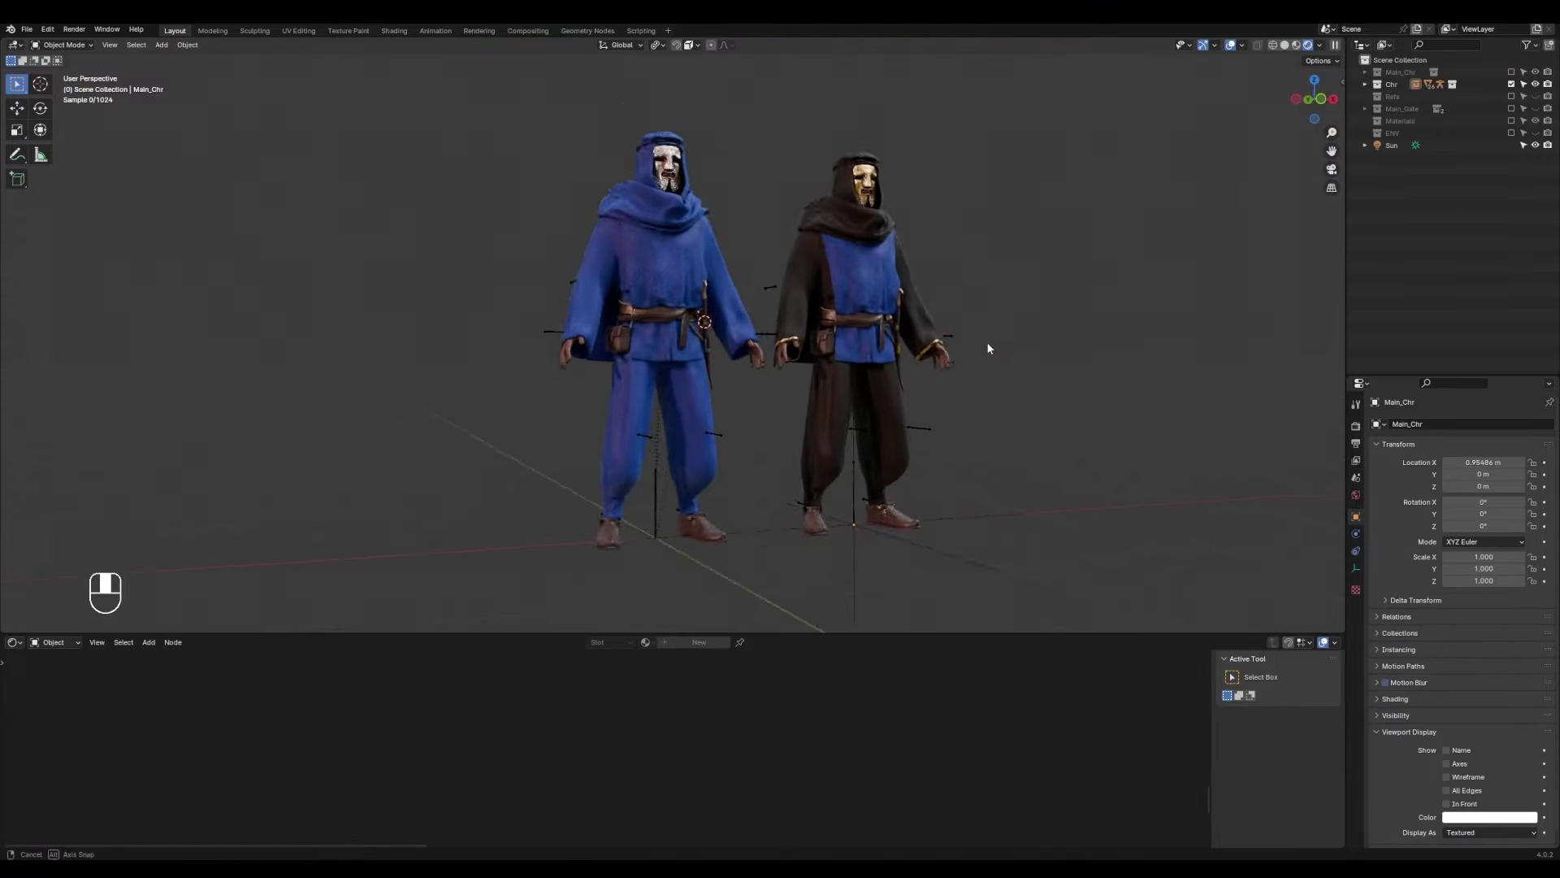
middle_click_drag(987, 341, 904, 333)
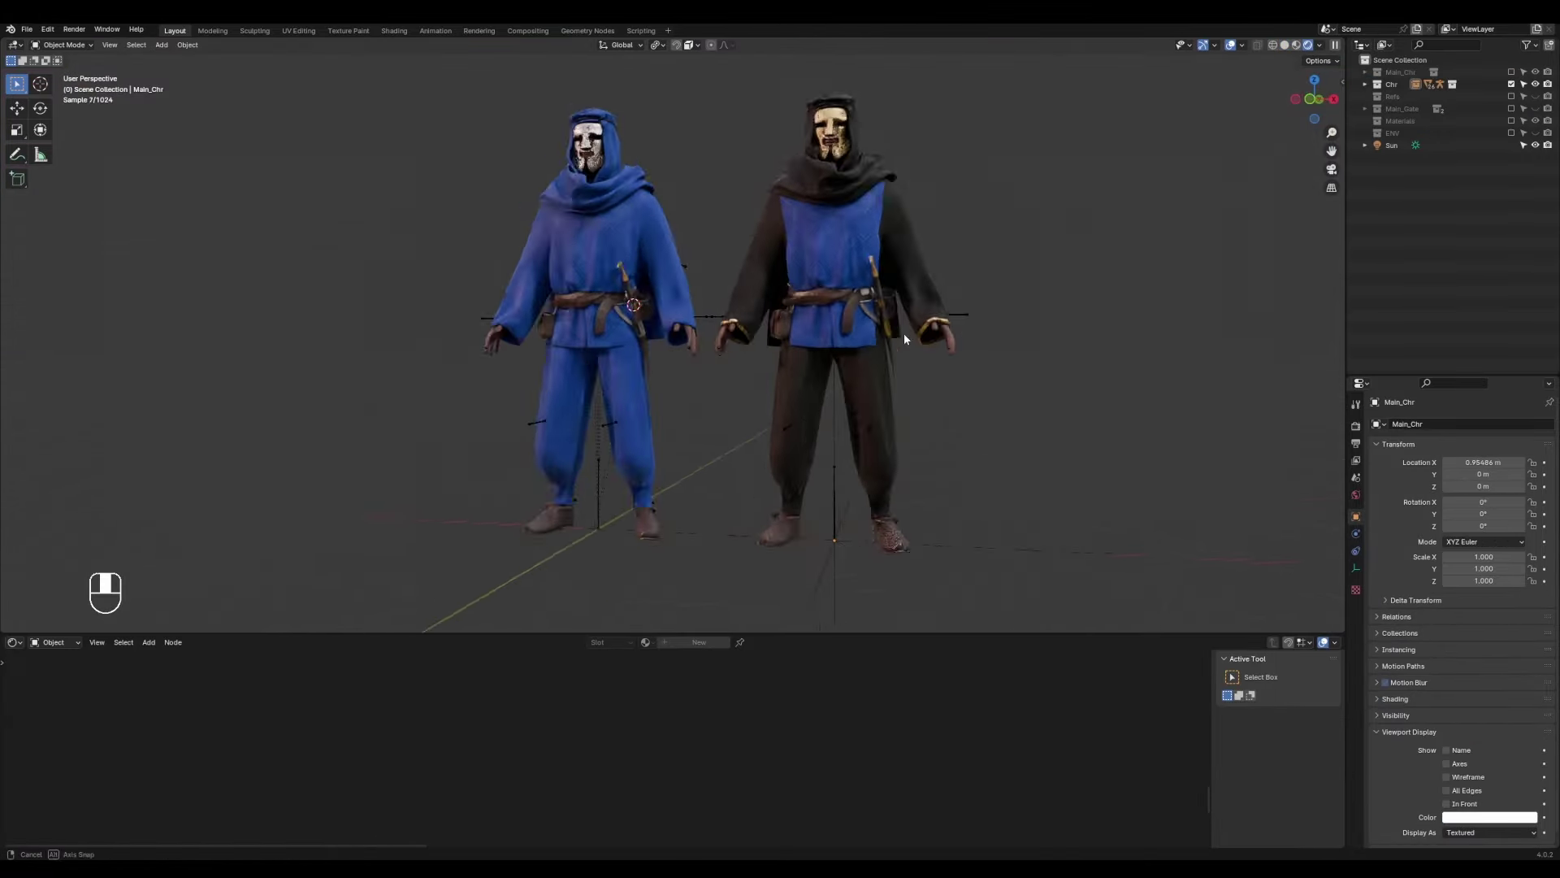
scroll(777, 421, "up", 5)
middle_click_drag(777, 421, 741, 446)
scroll(808, 452, "up", 3)
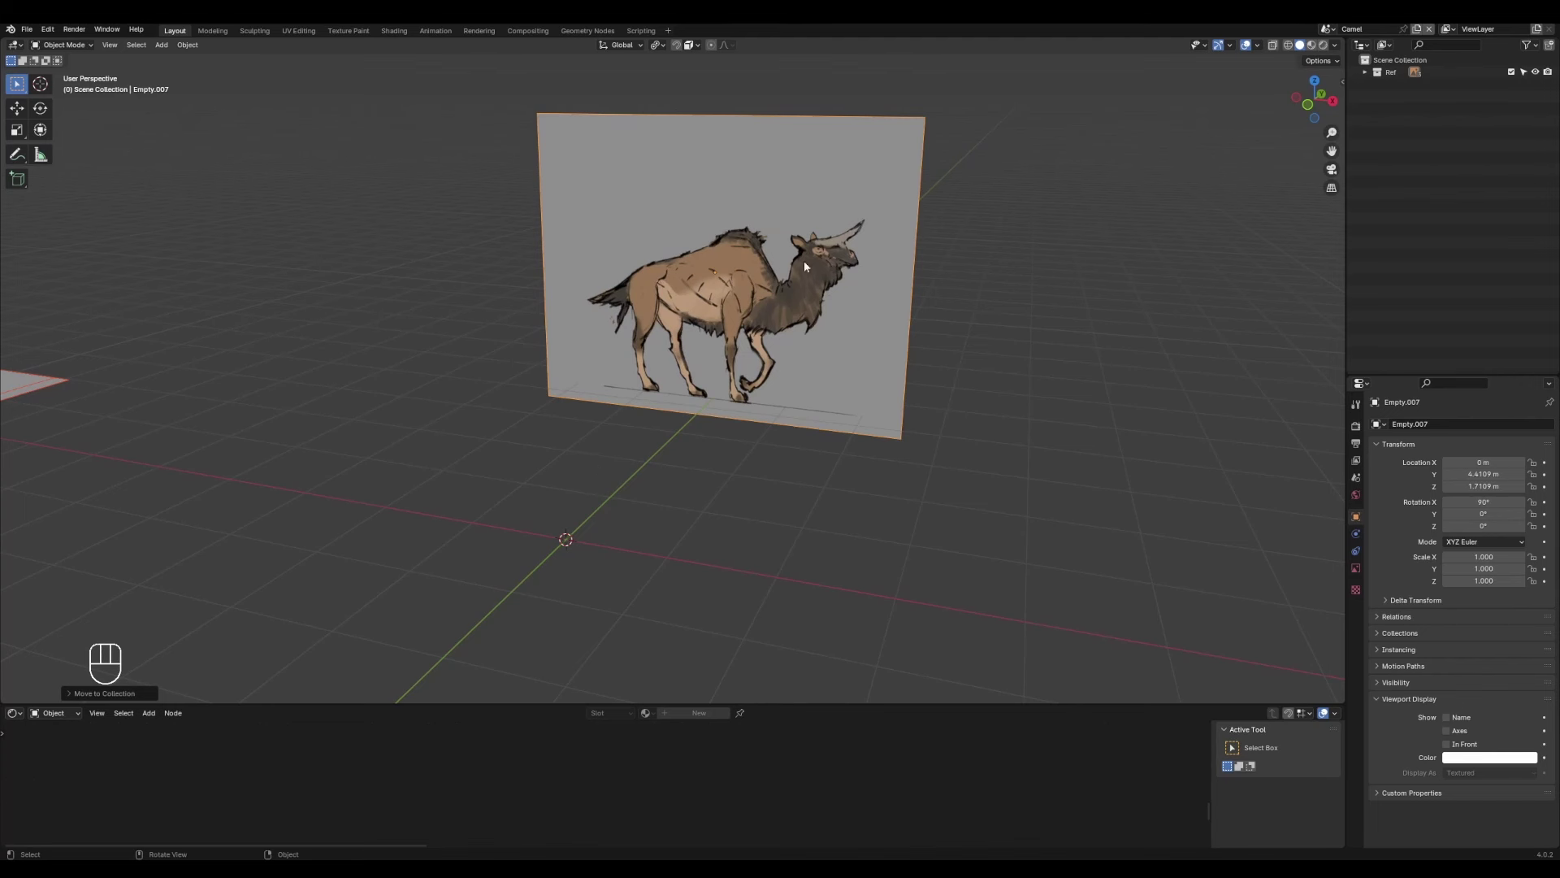
Add a cube beside the camel reference as the starting mesh for the camel.
middle_click_drag(804, 266, 1010, 714)
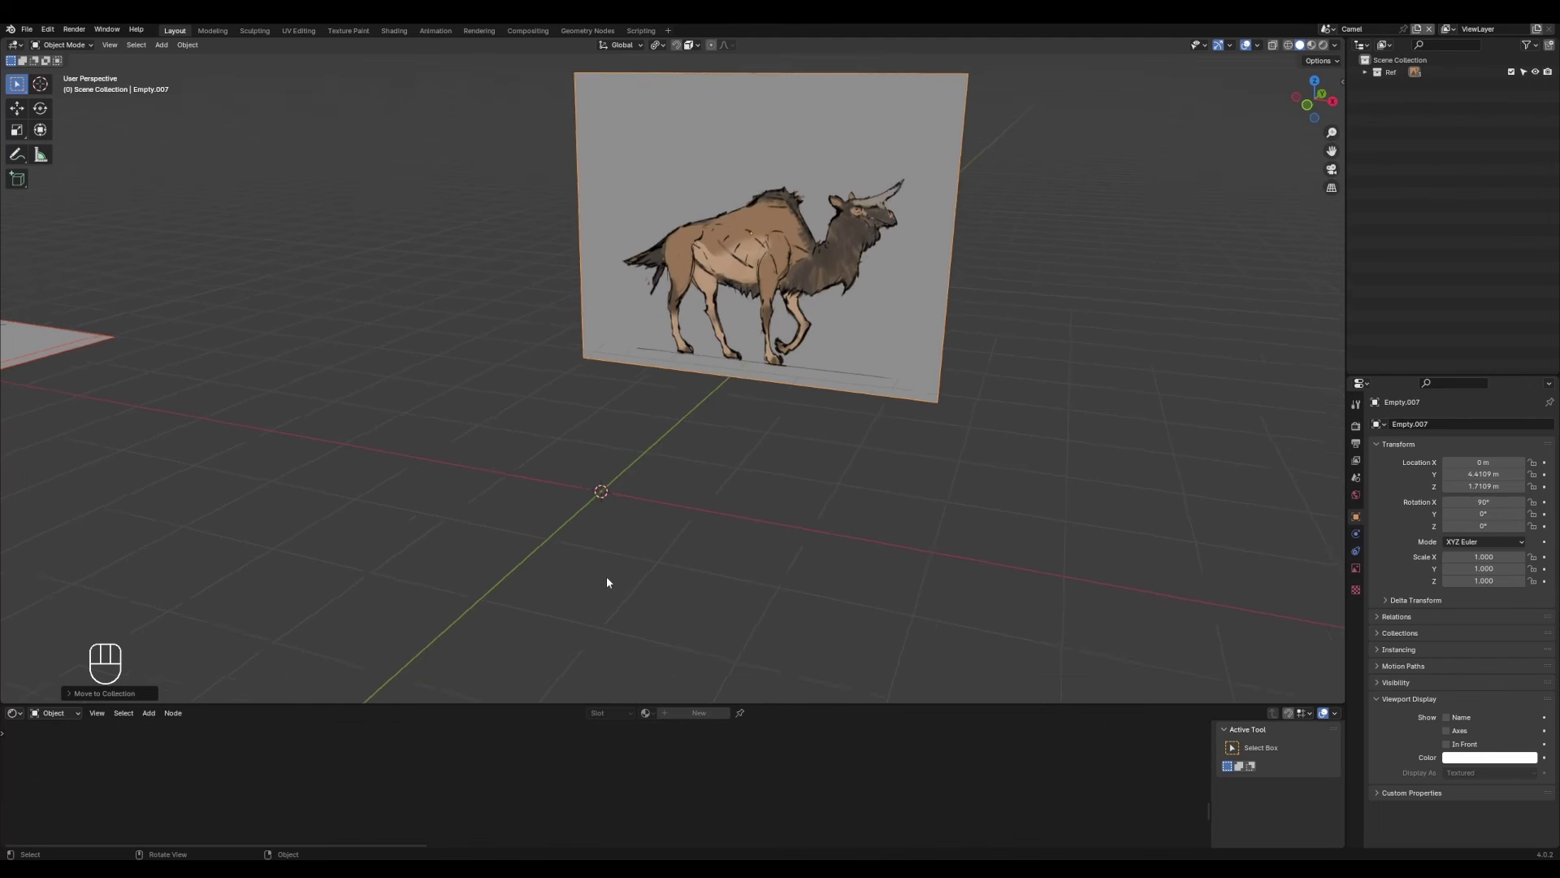
left_click_drag(1010, 705, 1010, 845)
middle_click_drag(669, 494, 682, 523)
key("shift+a")
mouse_move(687, 537)
left_click(738, 549)
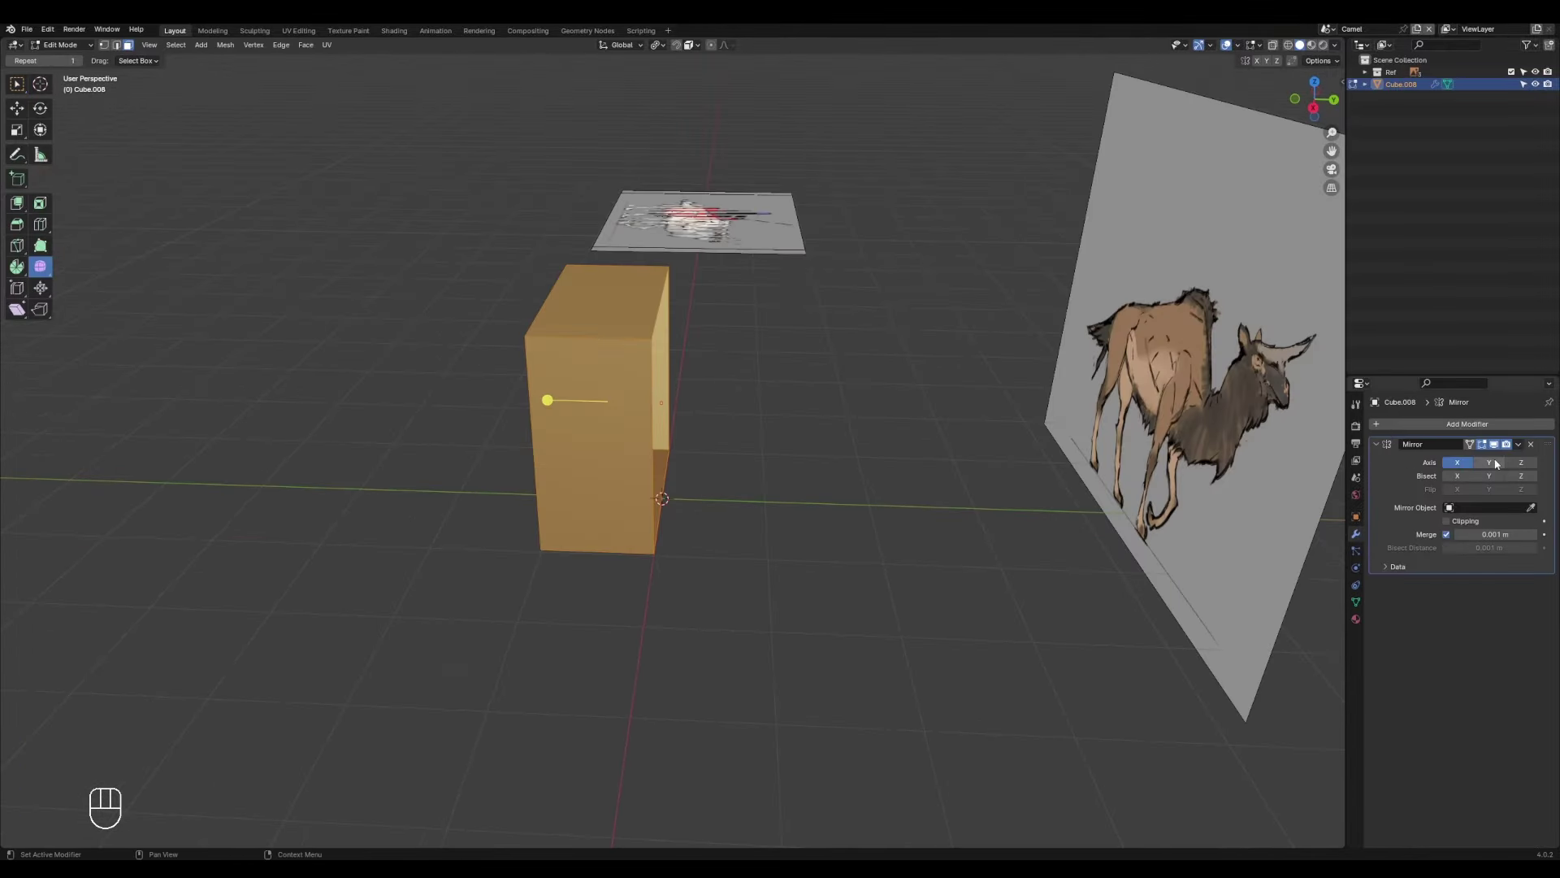
middle_click_drag(731, 406, 934, 365)
Select the camel reference image, then inspect the sculpted camel from behind and the side.
left_click(979, 359)
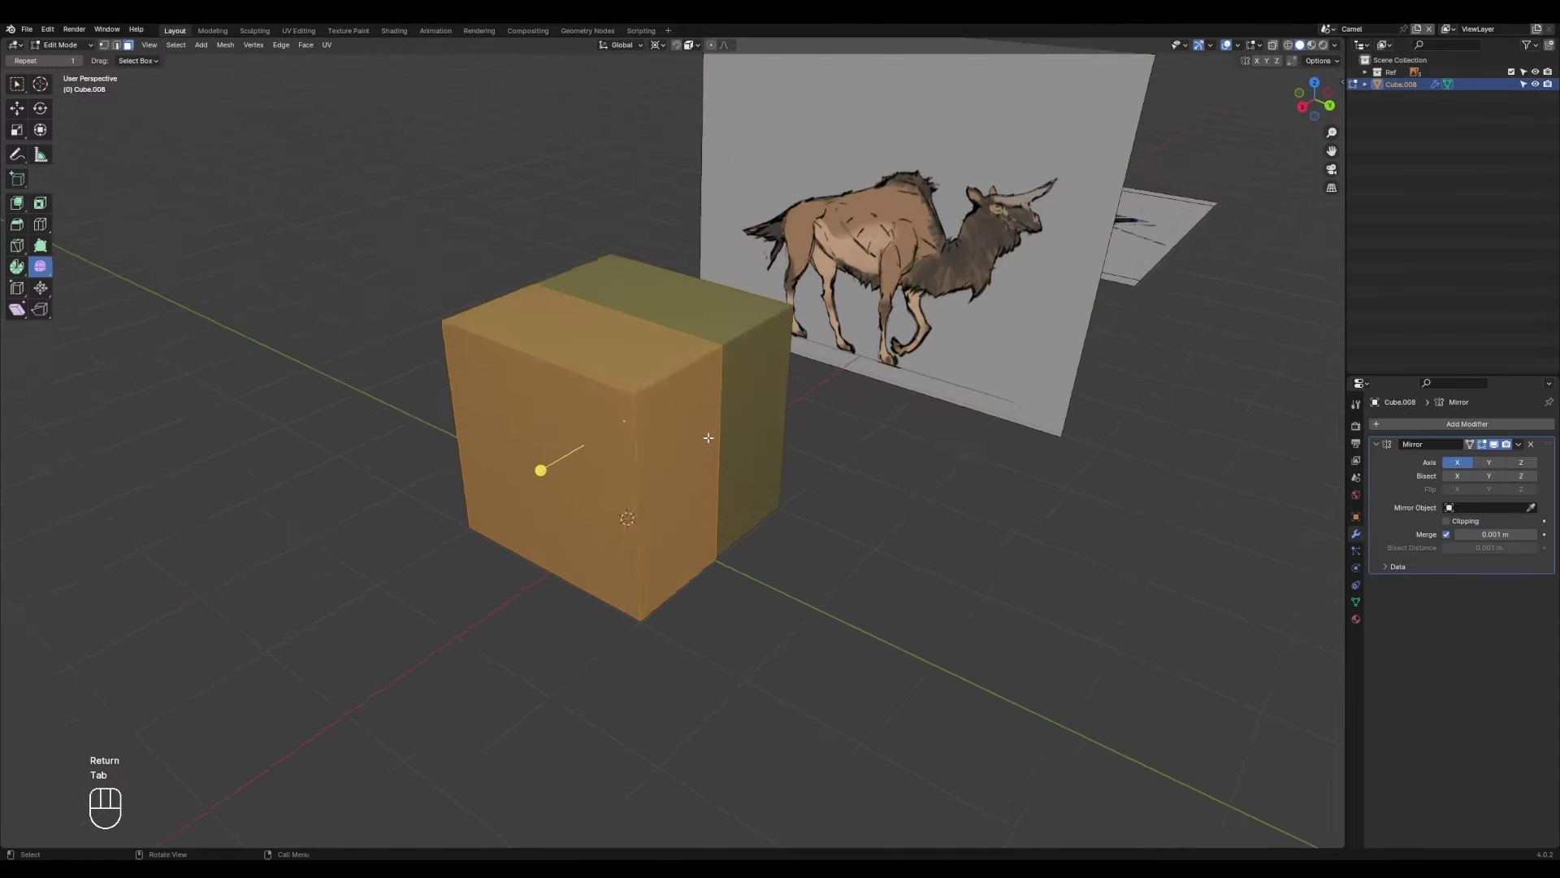
key("Tab")
key("g")
key("x")
key("Escape")
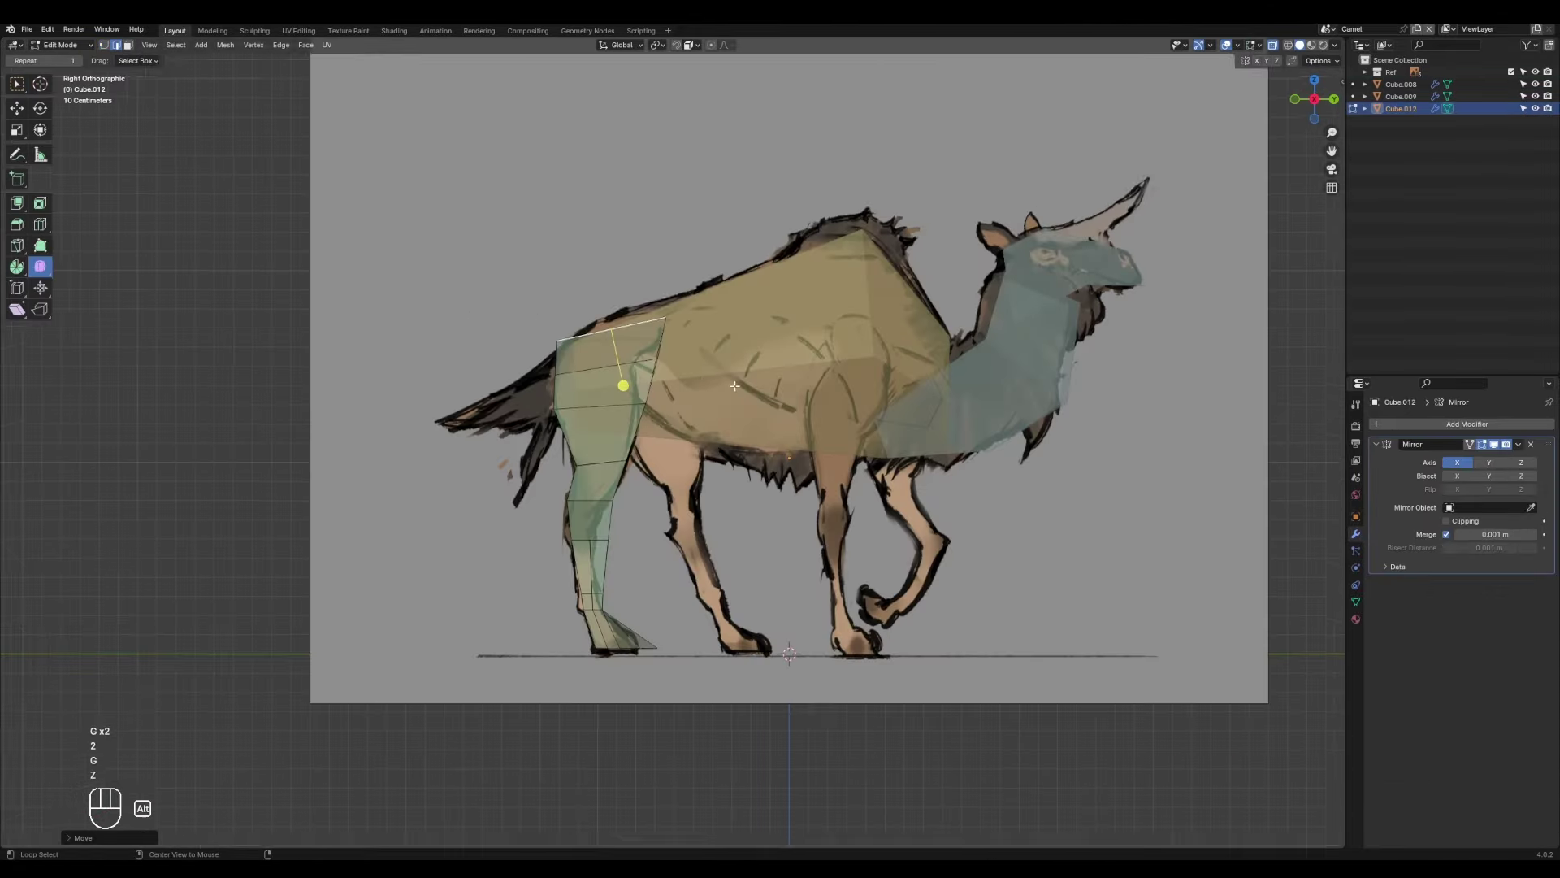
middle_click_drag(703, 375, 634, 372, "shift")
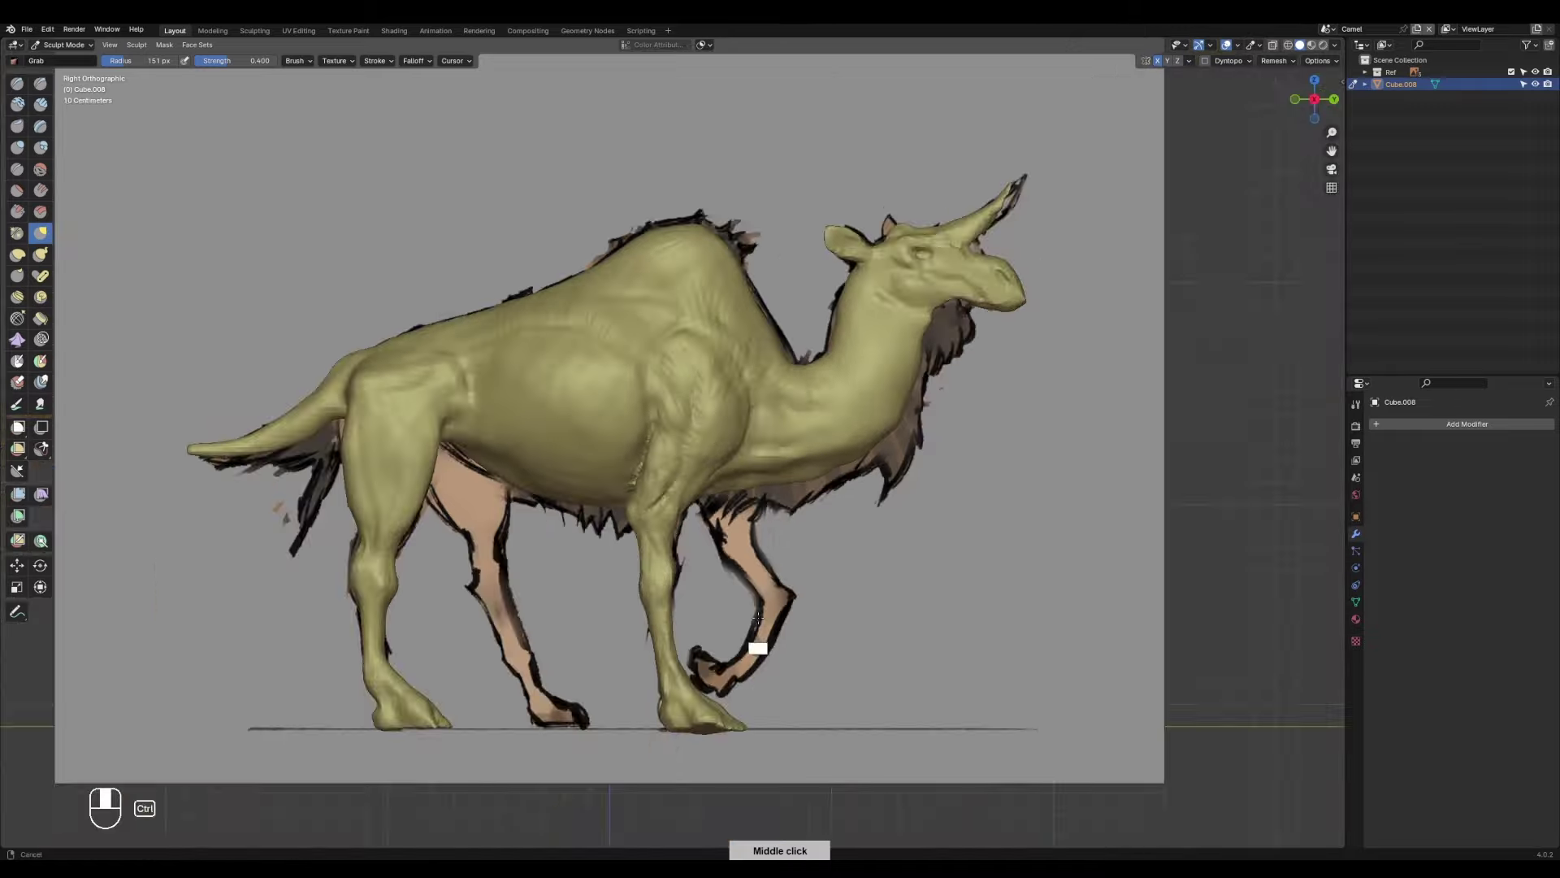
mouse_move(760, 649)
middle_mouse_down()
mouse_move(949, 520)
mouse_move(731, 487)
middle_mouse_up()
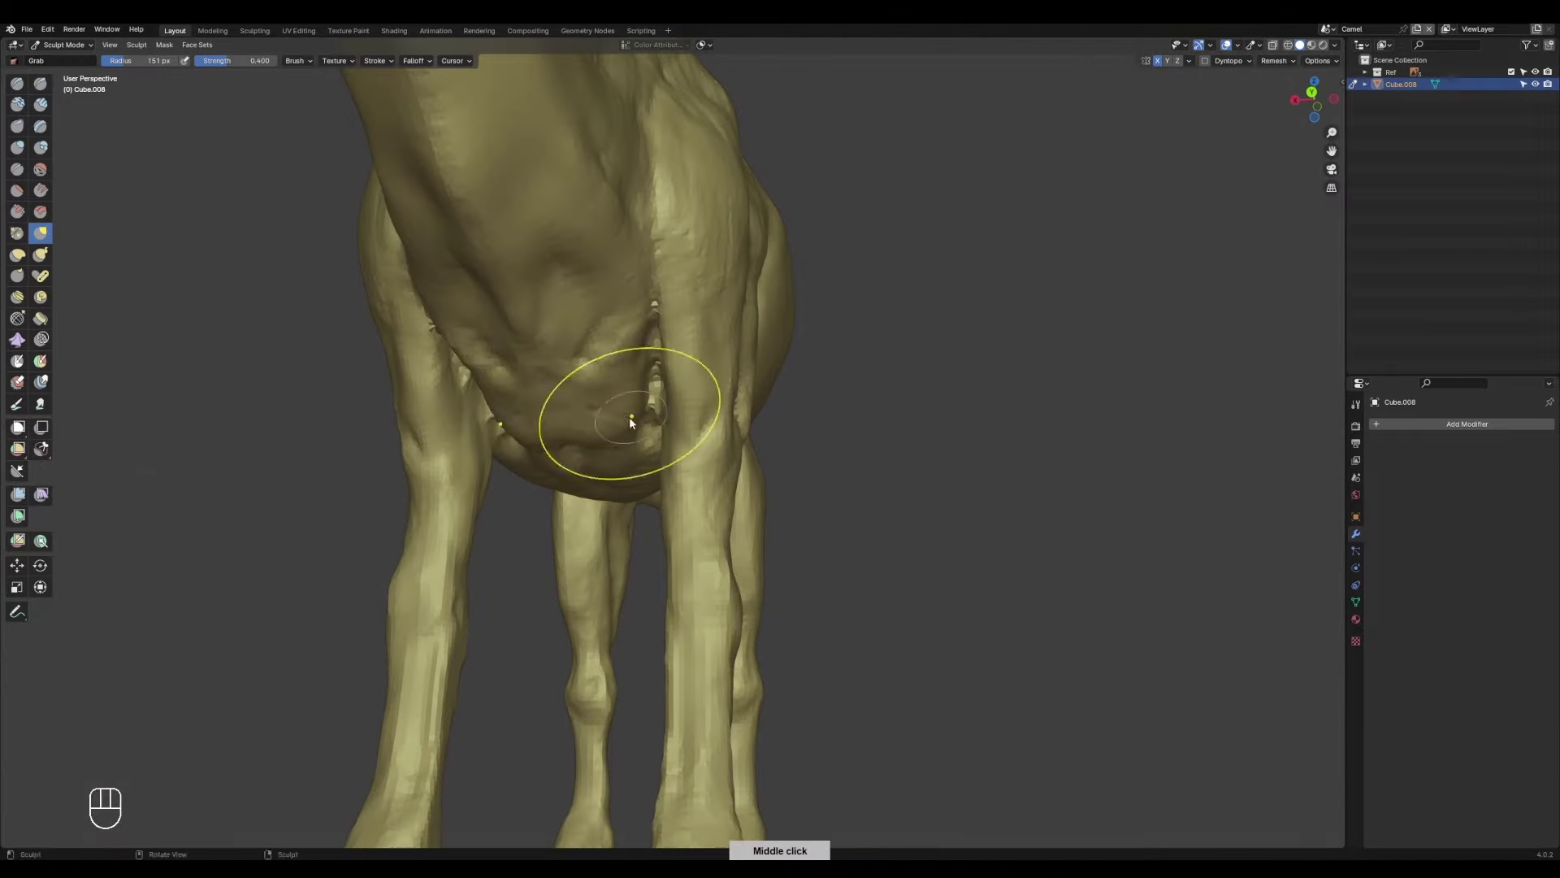
mouse_move(629, 417)
middle_mouse_down()
mouse_move(774, 465)
mouse_move(487, 453)
mouse_move(515, 516)
mouse_move(520, 500)
middle_mouse_up()
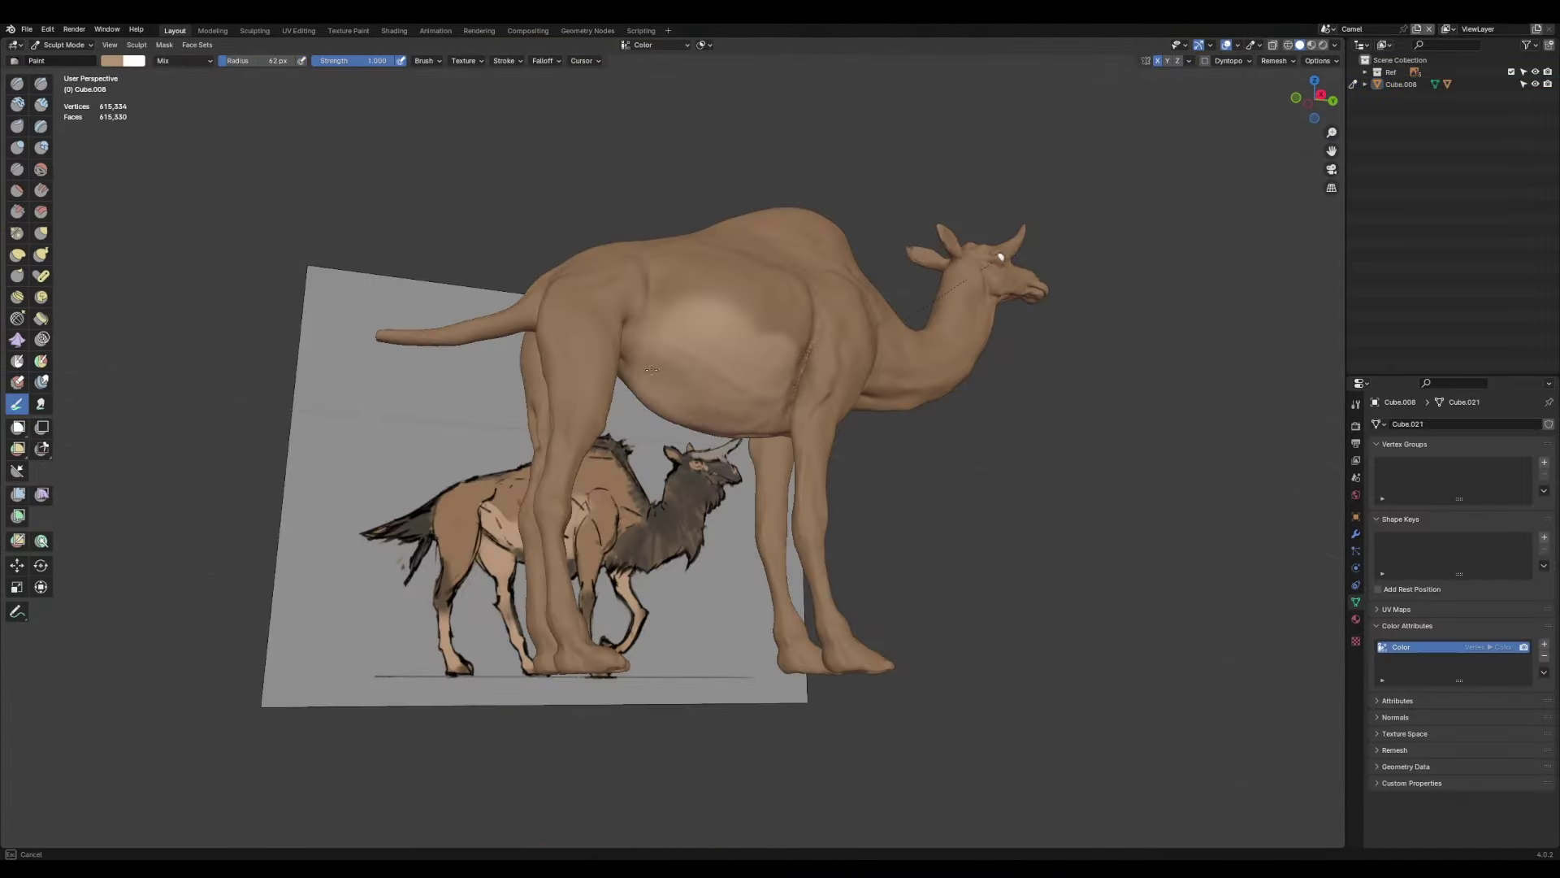
Orbit around the painted camel's body and head beside the sketch reference.
middle_click_drag(646, 342, 663, 345)
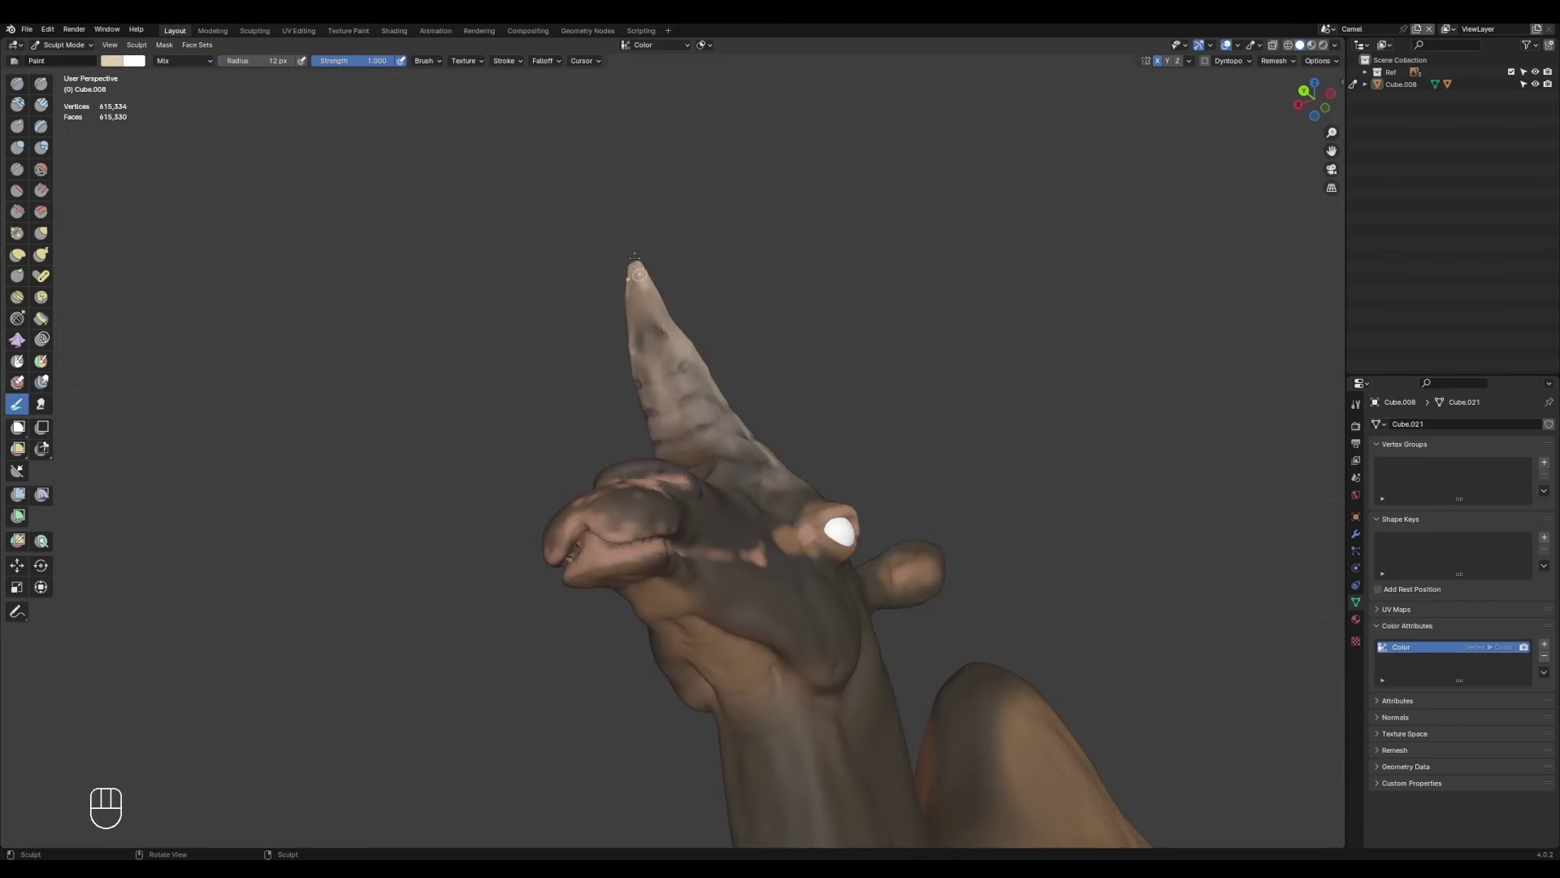
mouse_move(685, 320)
middle_mouse_down()
mouse_move(646, 335)
mouse_move(715, 406)
mouse_move(836, 613)
mouse_move(550, 313)
mouse_move(634, 602)
mouse_move(650, 471)
mouse_move(807, 463)
mouse_move(801, 553)
mouse_move(738, 496)
middle_mouse_up()
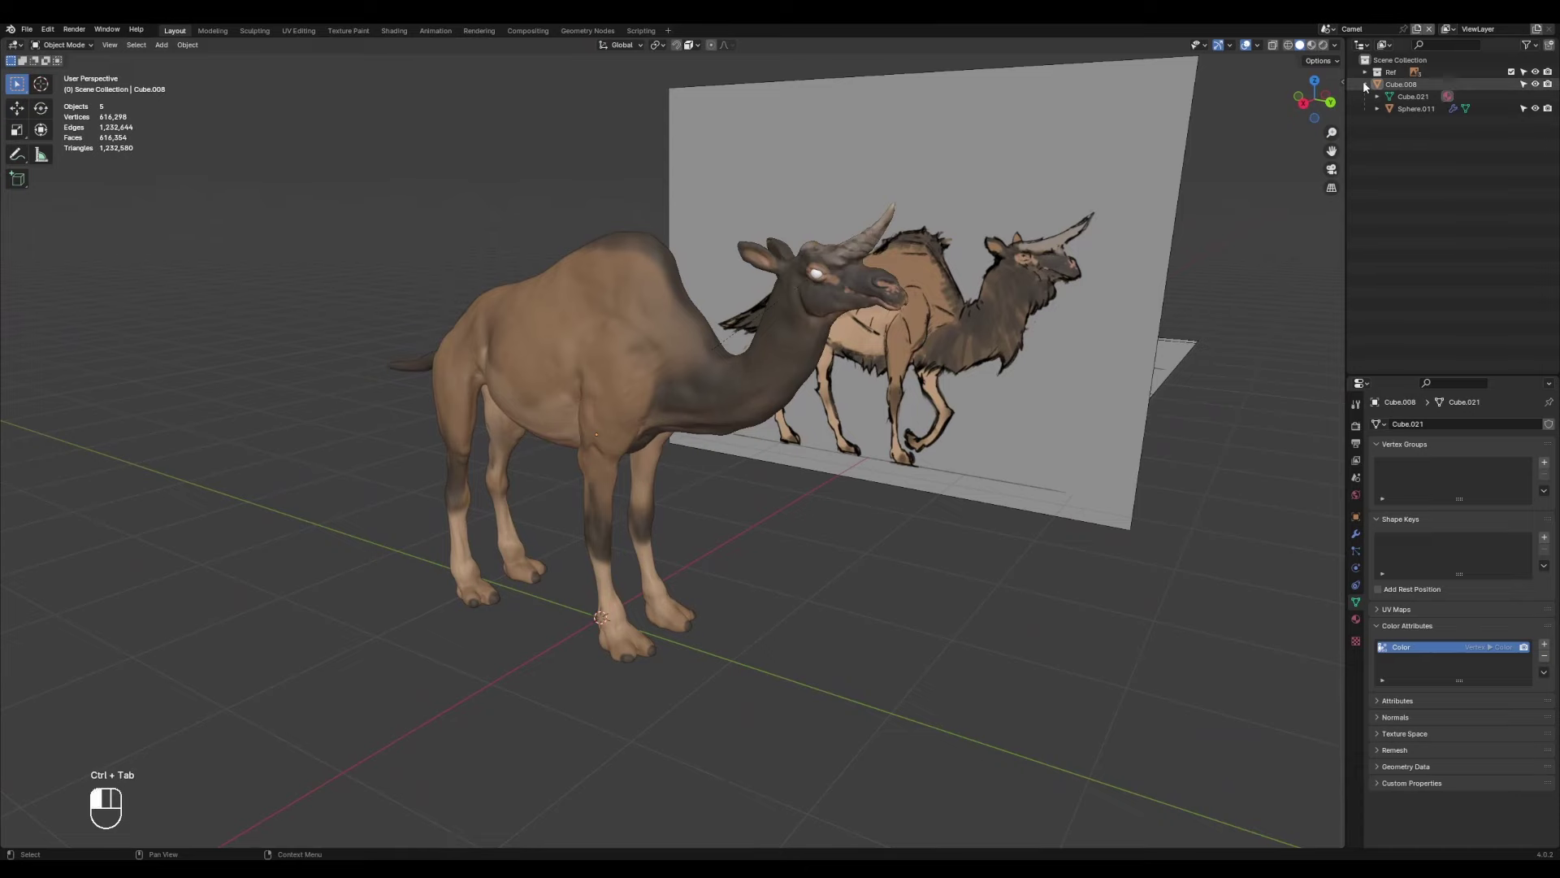
Add a Shrinkwrap modifier to the block mesh targeting Cube.008.
middle_click_drag(1056, 285, 740, 324)
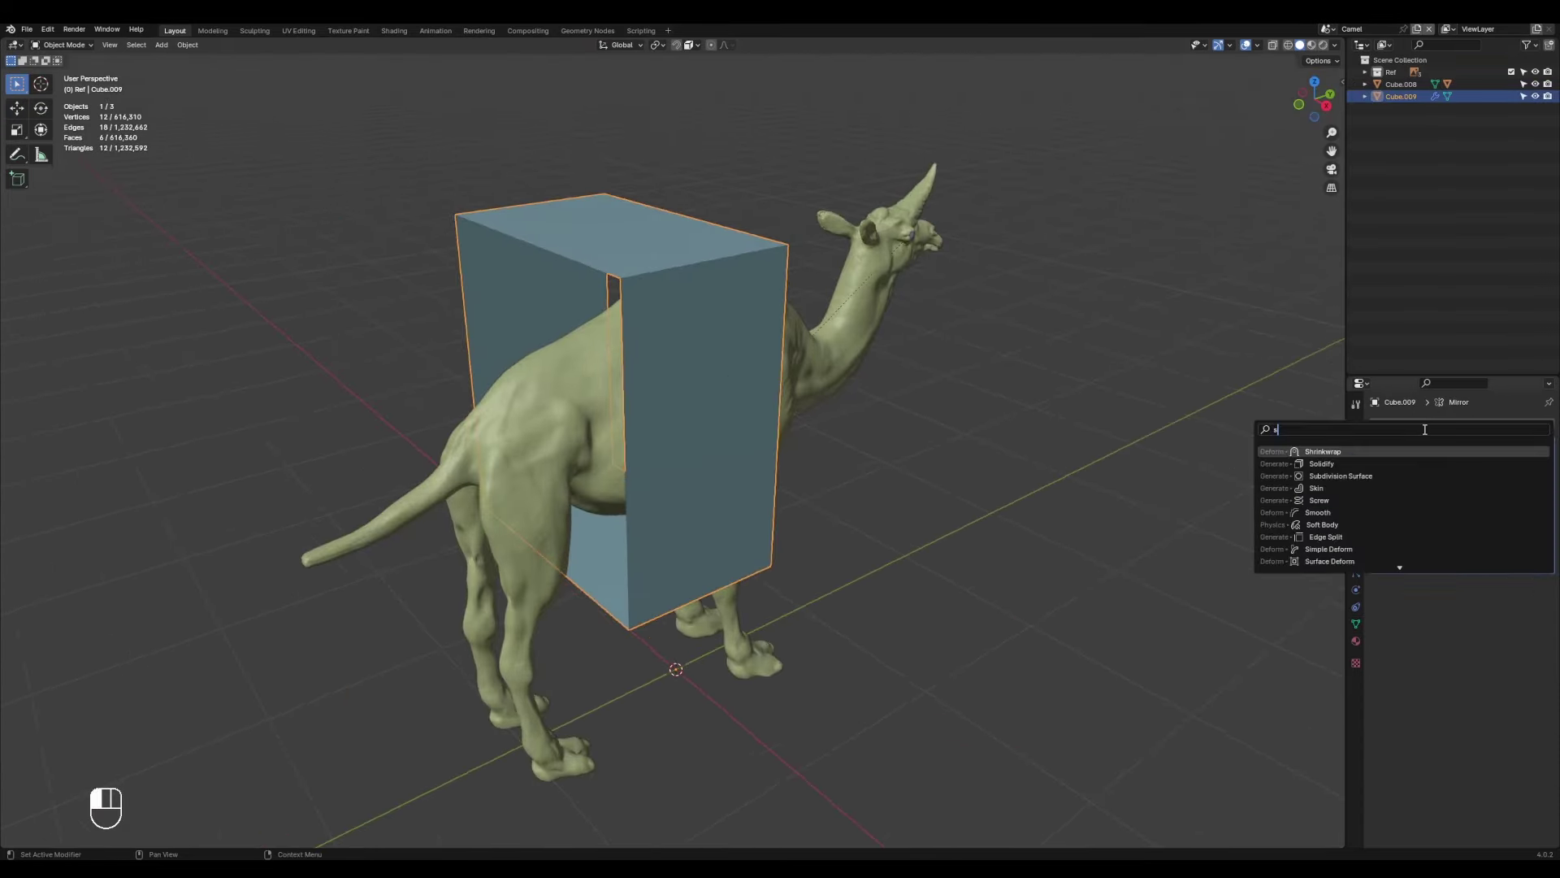
key("Return")
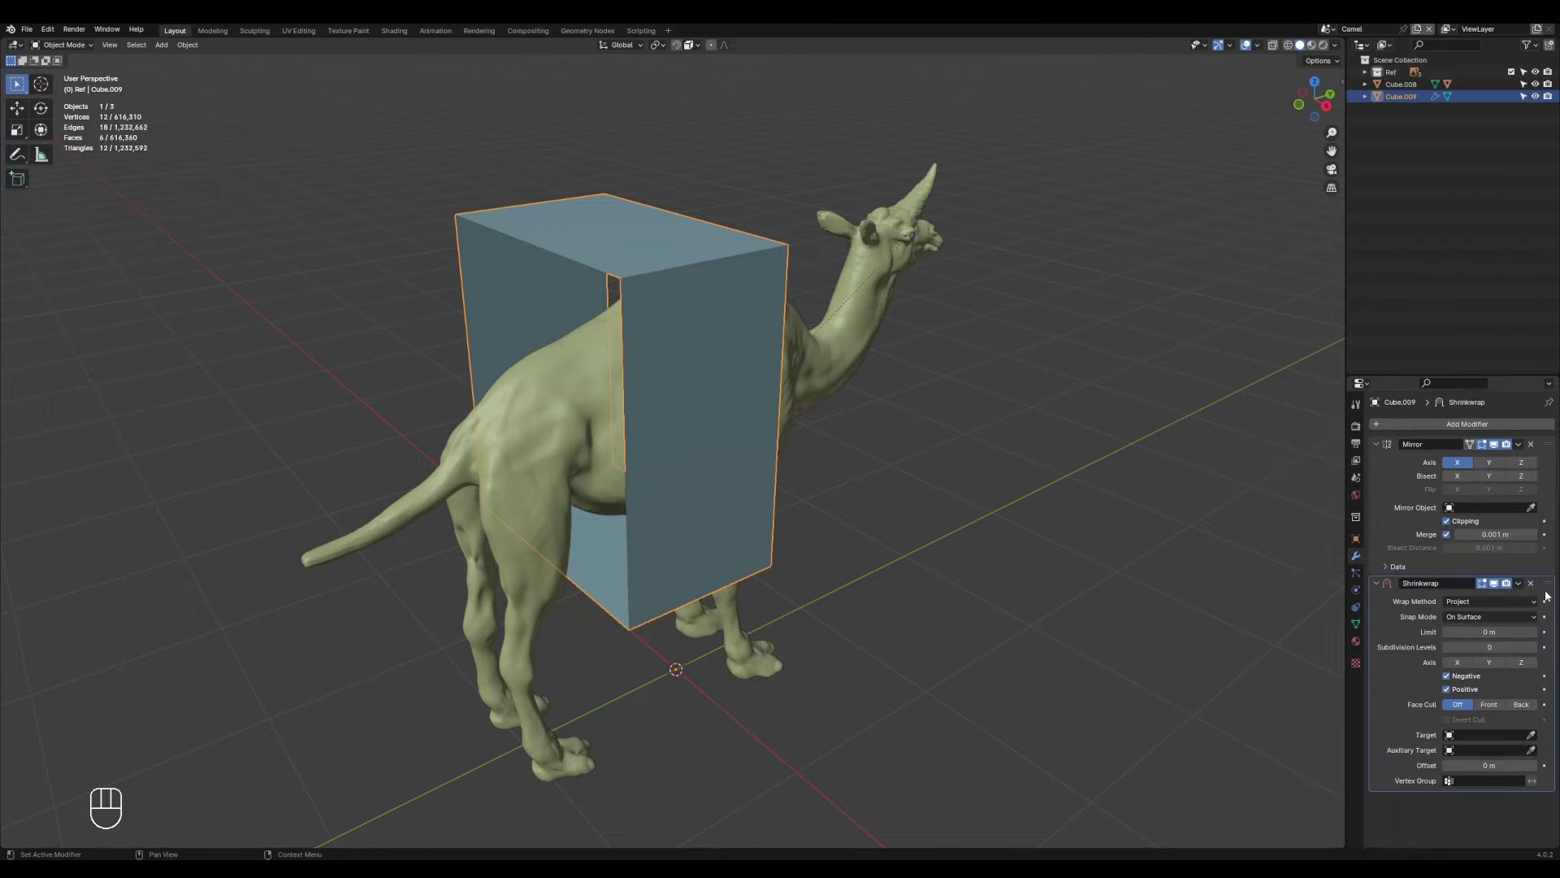
left_click(1531, 735)
left_click(813, 390)
middle_click_drag(1020, 558, 696, 260)
scroll(696, 261, "up", 3)
Enable In Front for the block, then move its leg vertices into wraps.
left_click(1273, 46)
left_click(1273, 47)
left_click(1446, 759)
middle_click_drag(805, 431, 835, 505)
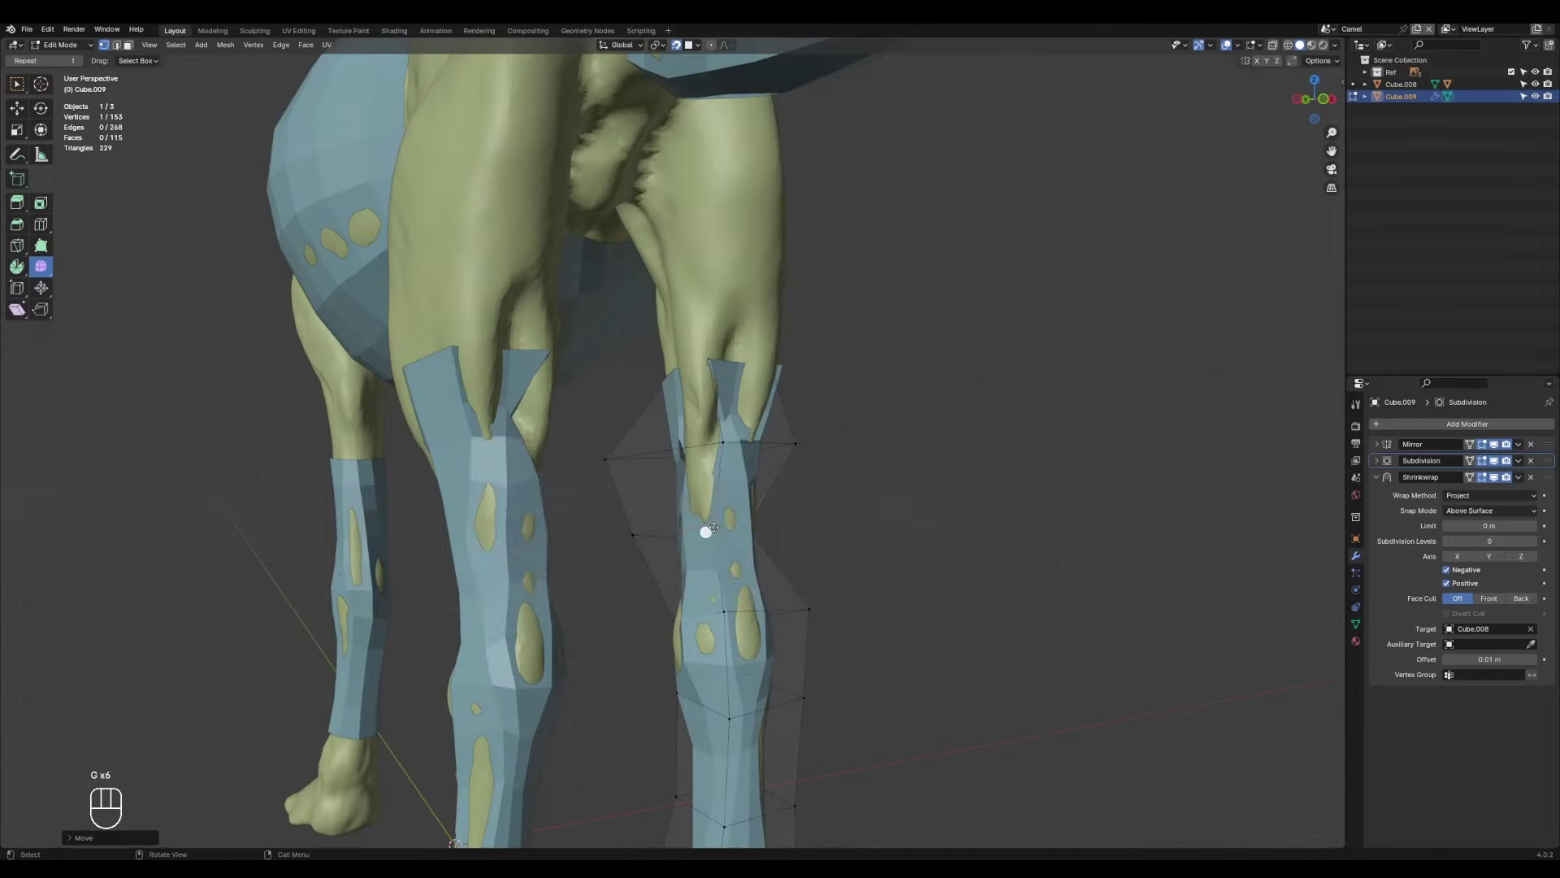
key("g")
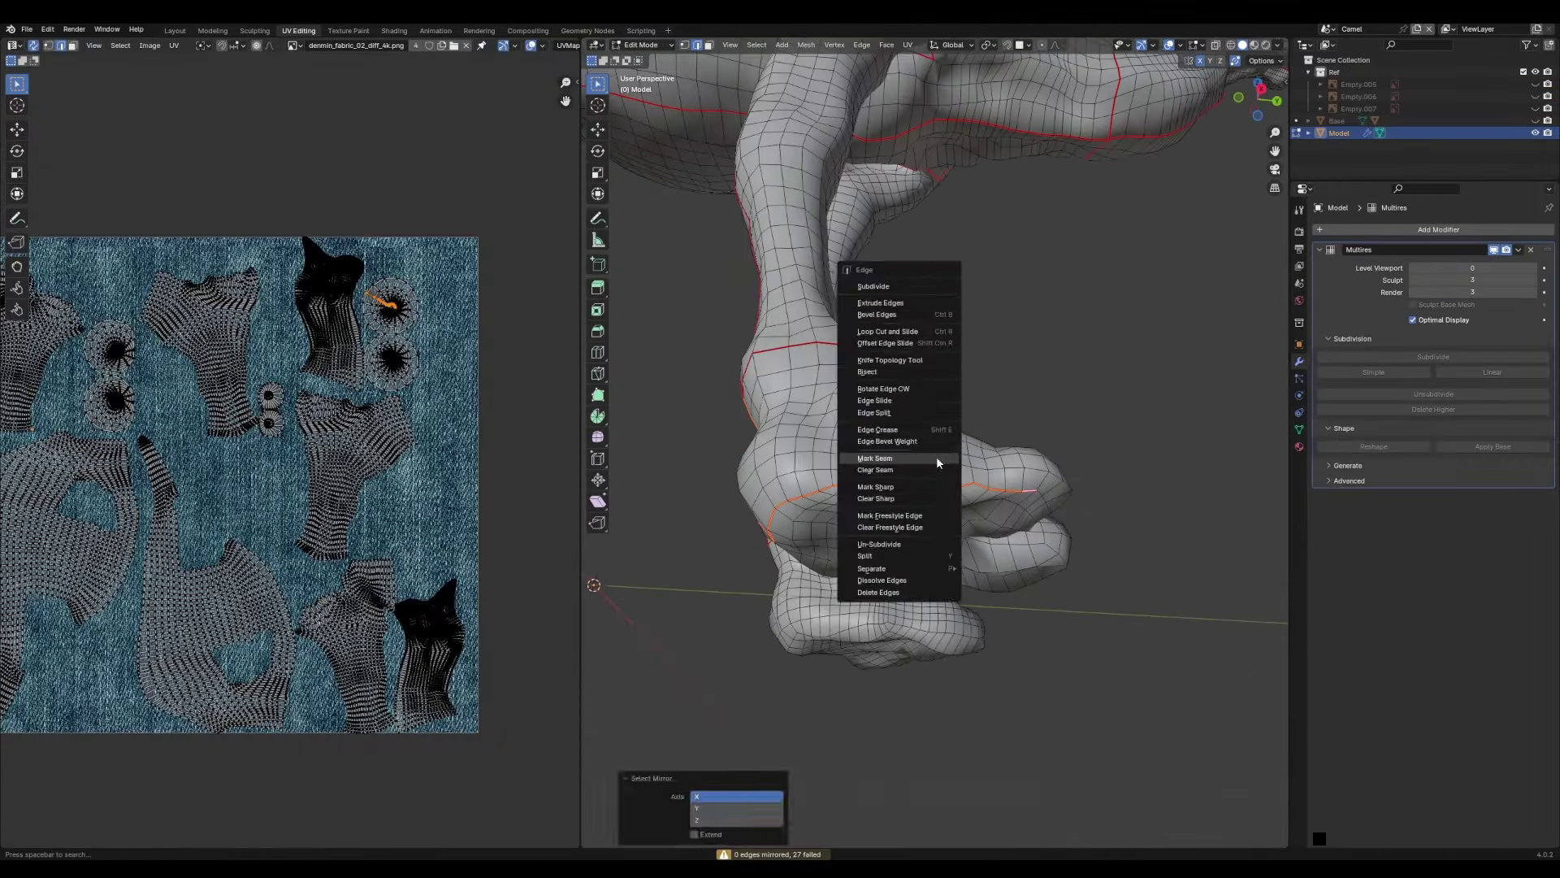
left_click(942, 456)
Orbit the rendered camel's legs and side, then parent Spine.002 to Spine.001.
key("q")
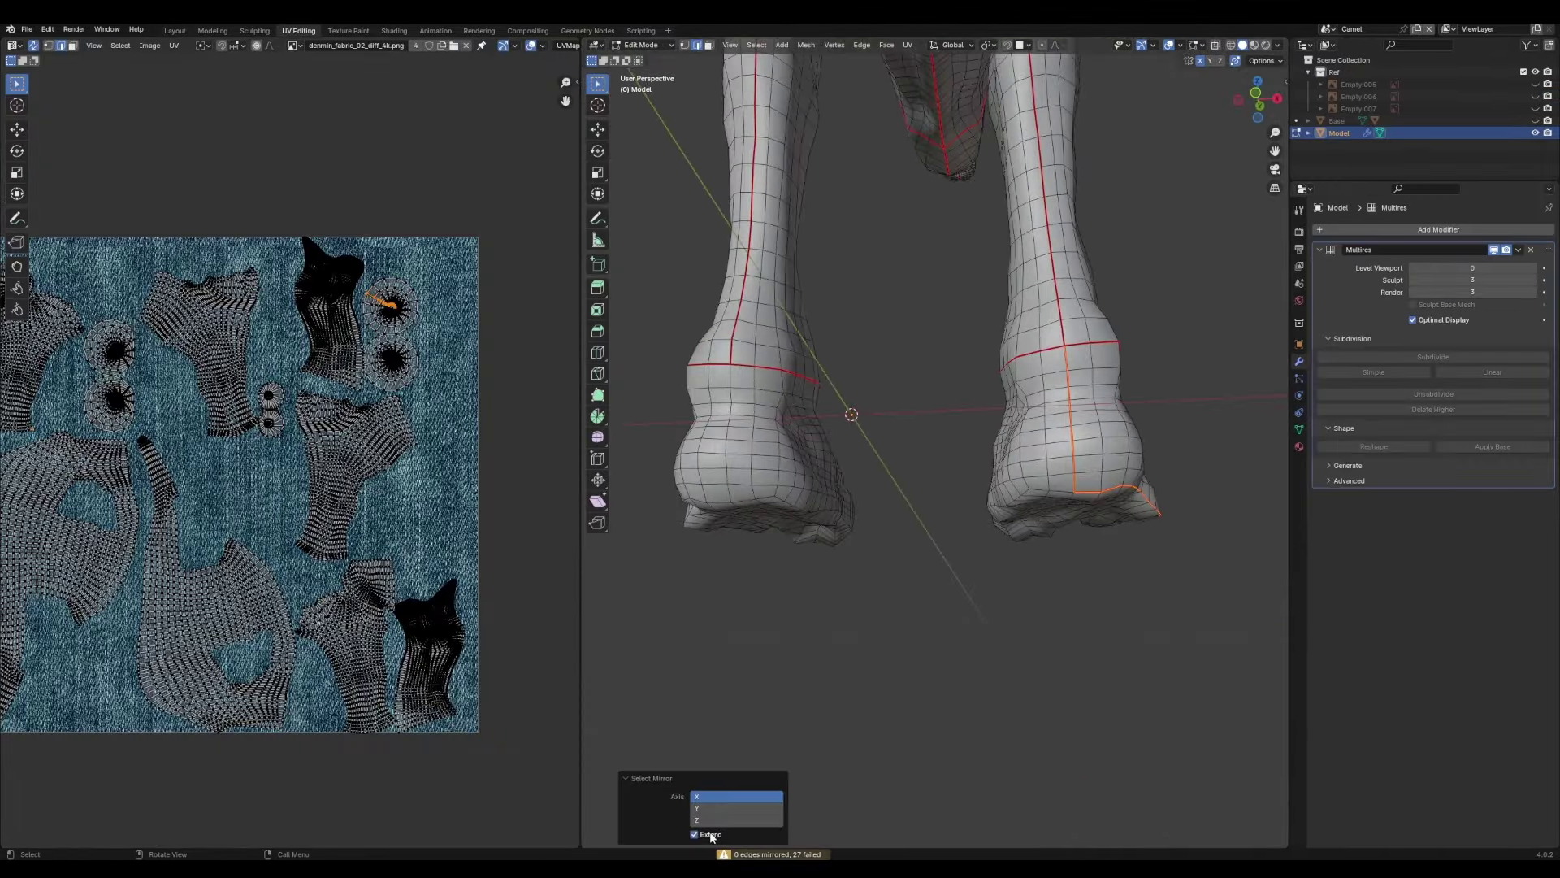
middle_click_drag(894, 610, 959, 585)
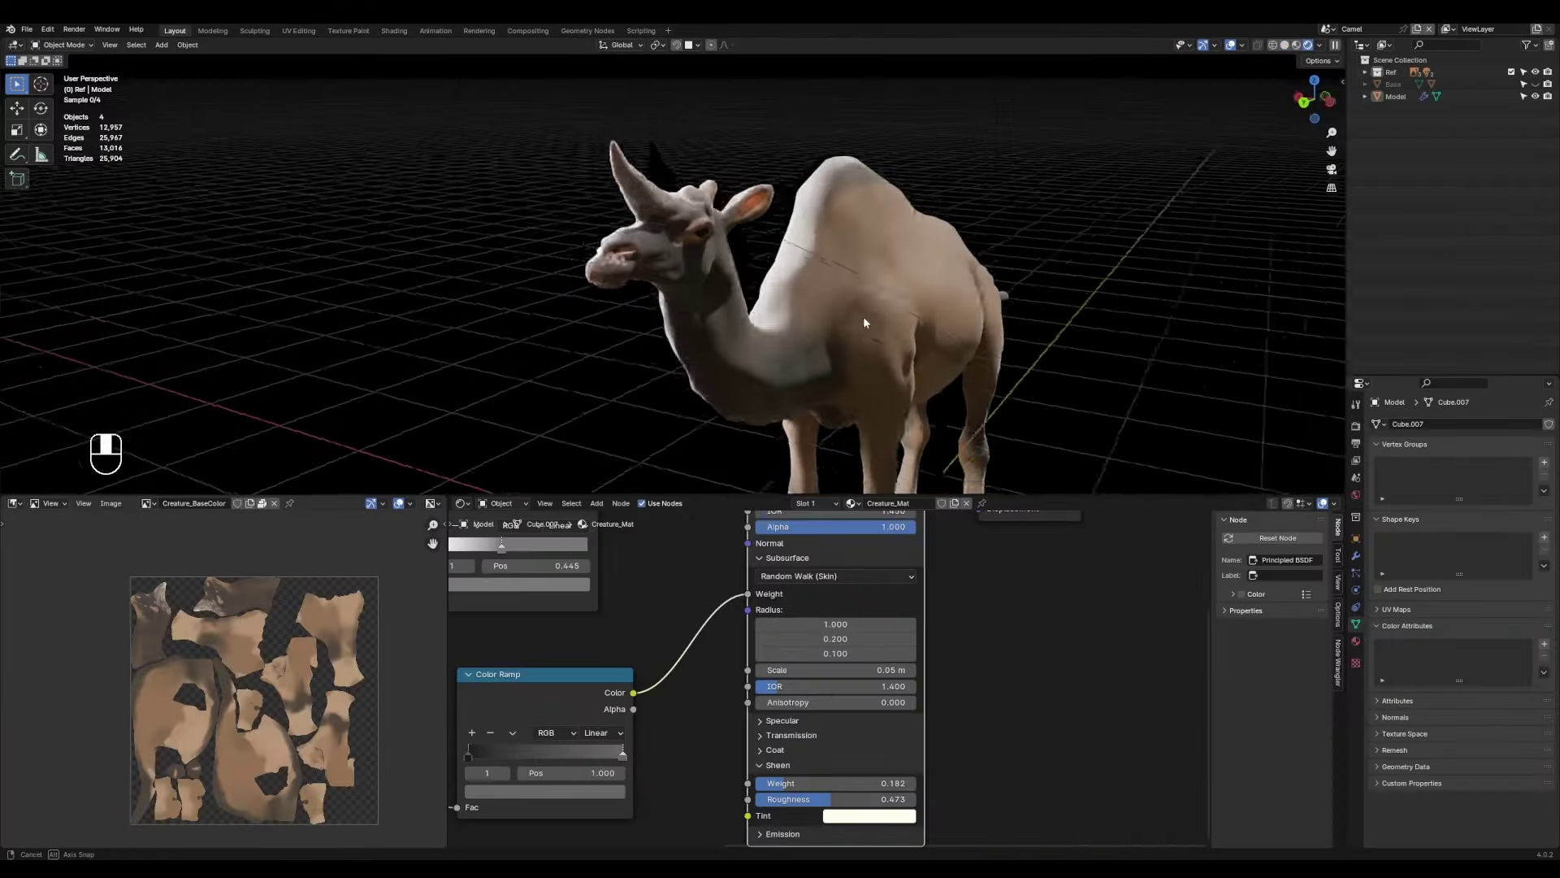
middle_click_drag(863, 323, 816, 361)
scroll(865, 405, "up", 2)
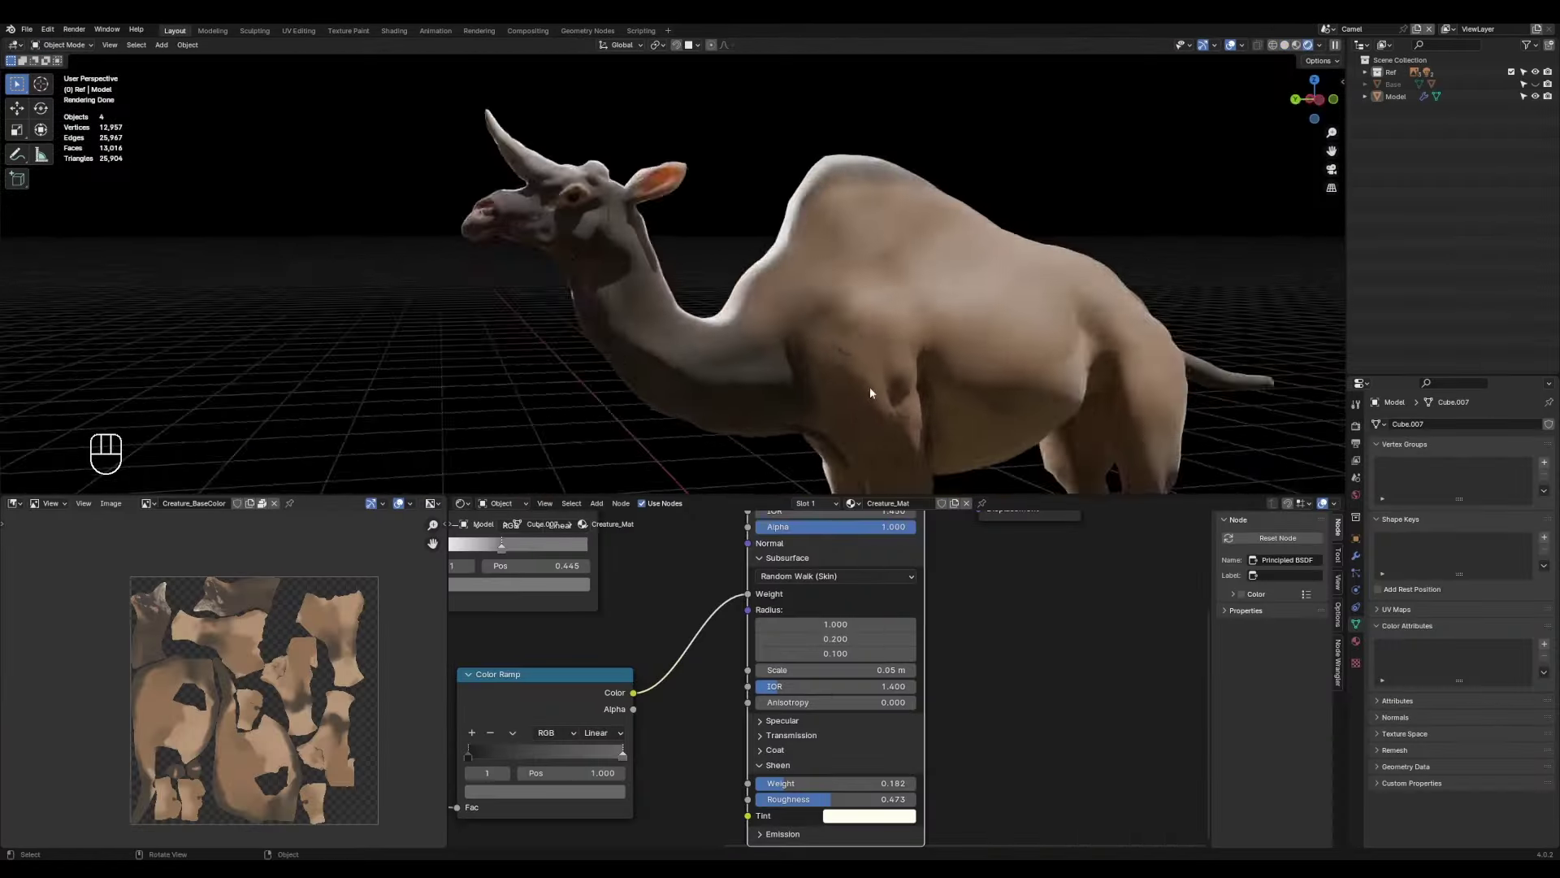
middle_click_drag(864, 410, 837, 382, "shift")
key("ctrl+p")
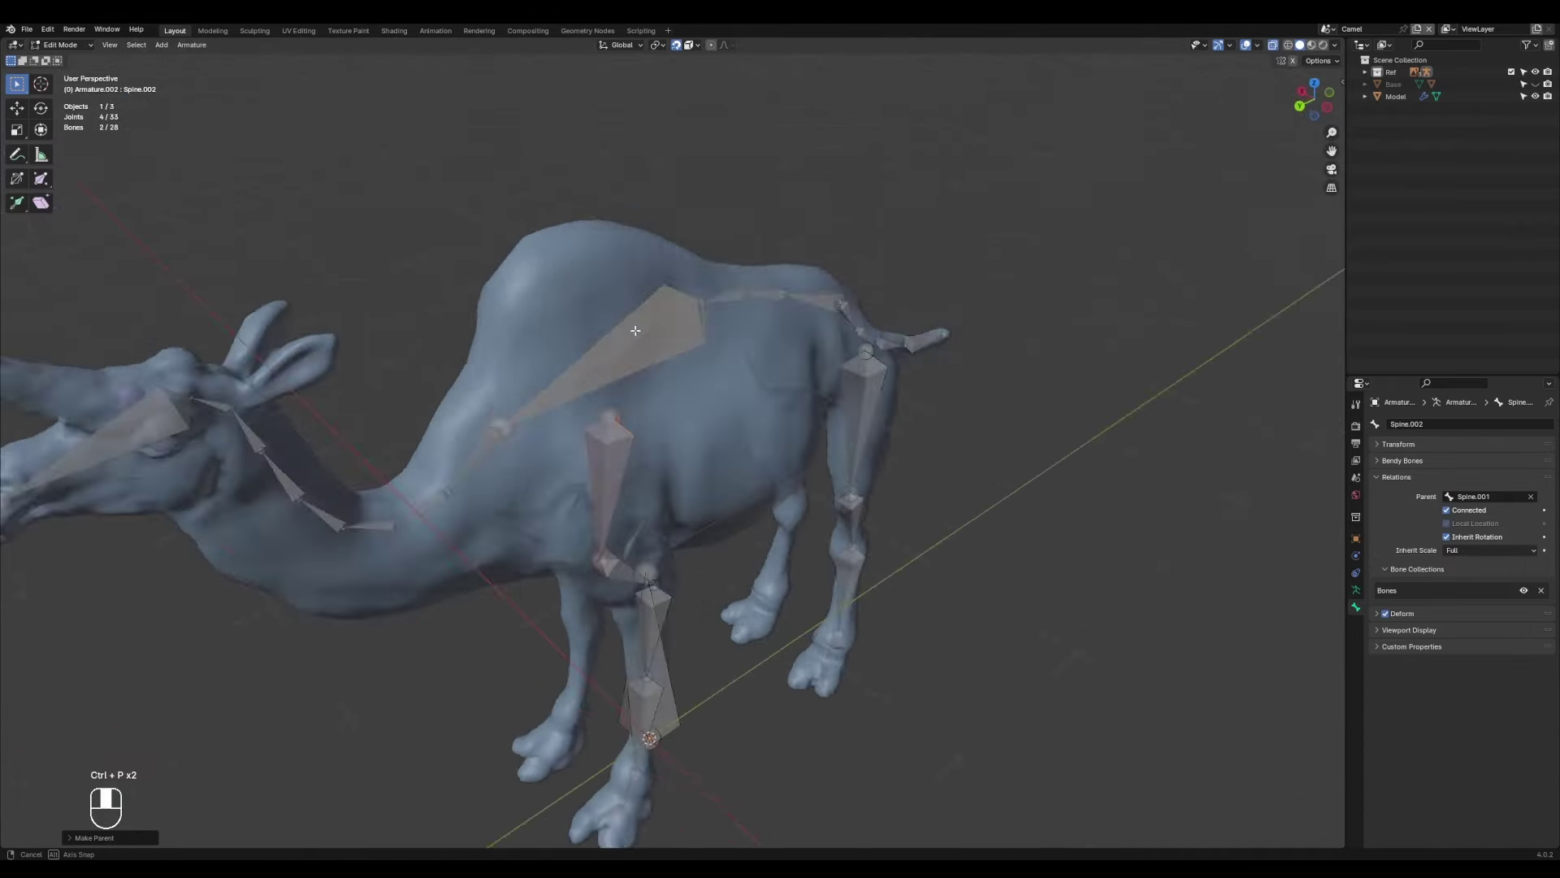
Reset all camel armature bones to rest pose with Alt+G and Alt+R, then return to Object Mode.
middle_click_drag(617, 520, 731, 551)
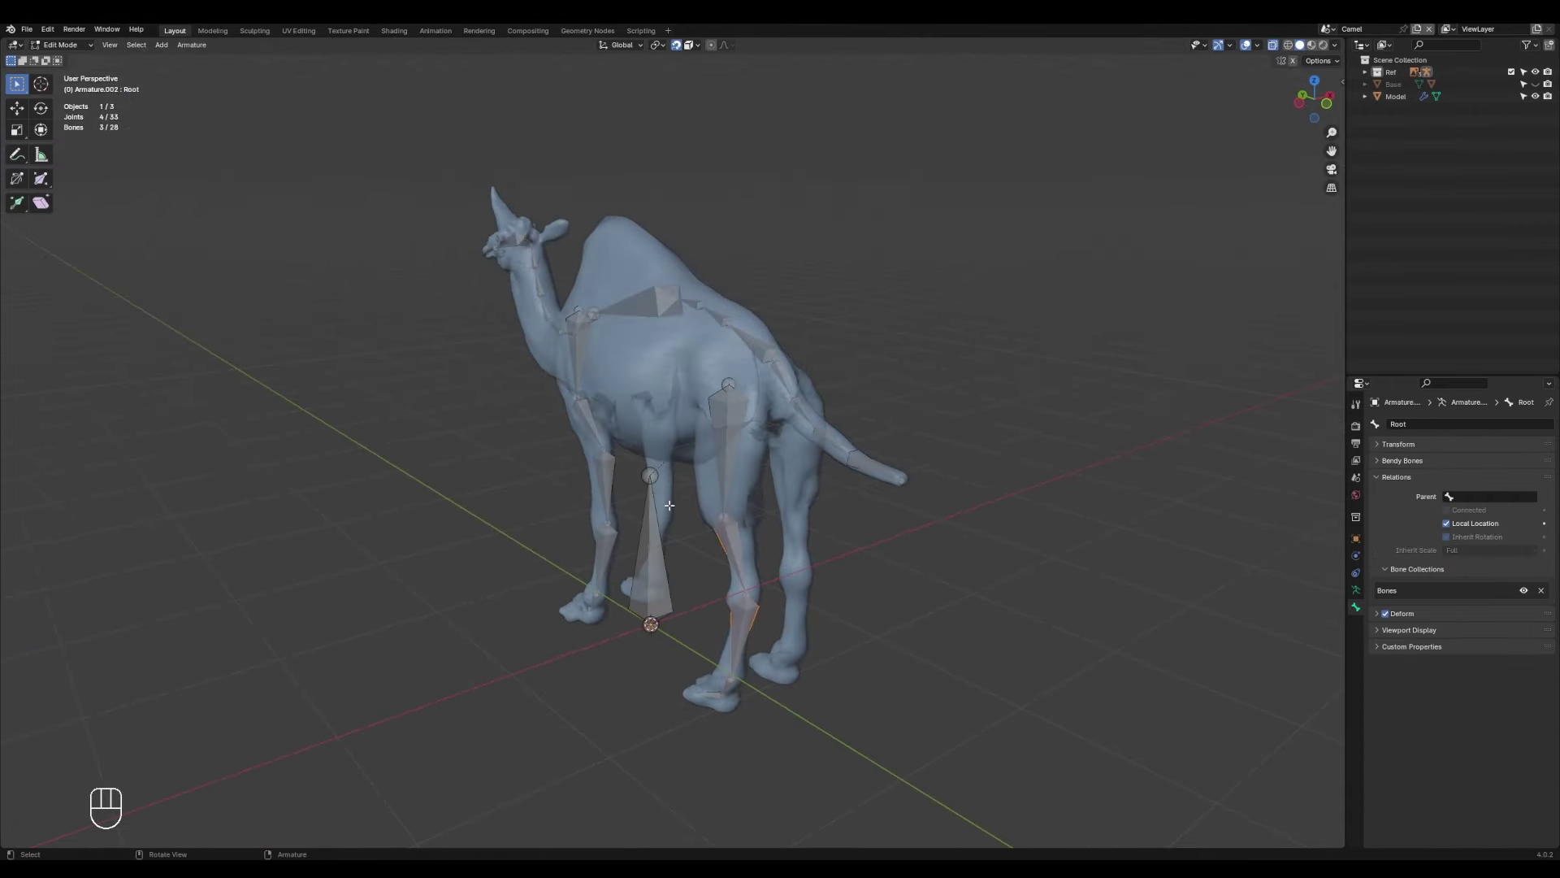
left_click(636, 537, "shift")
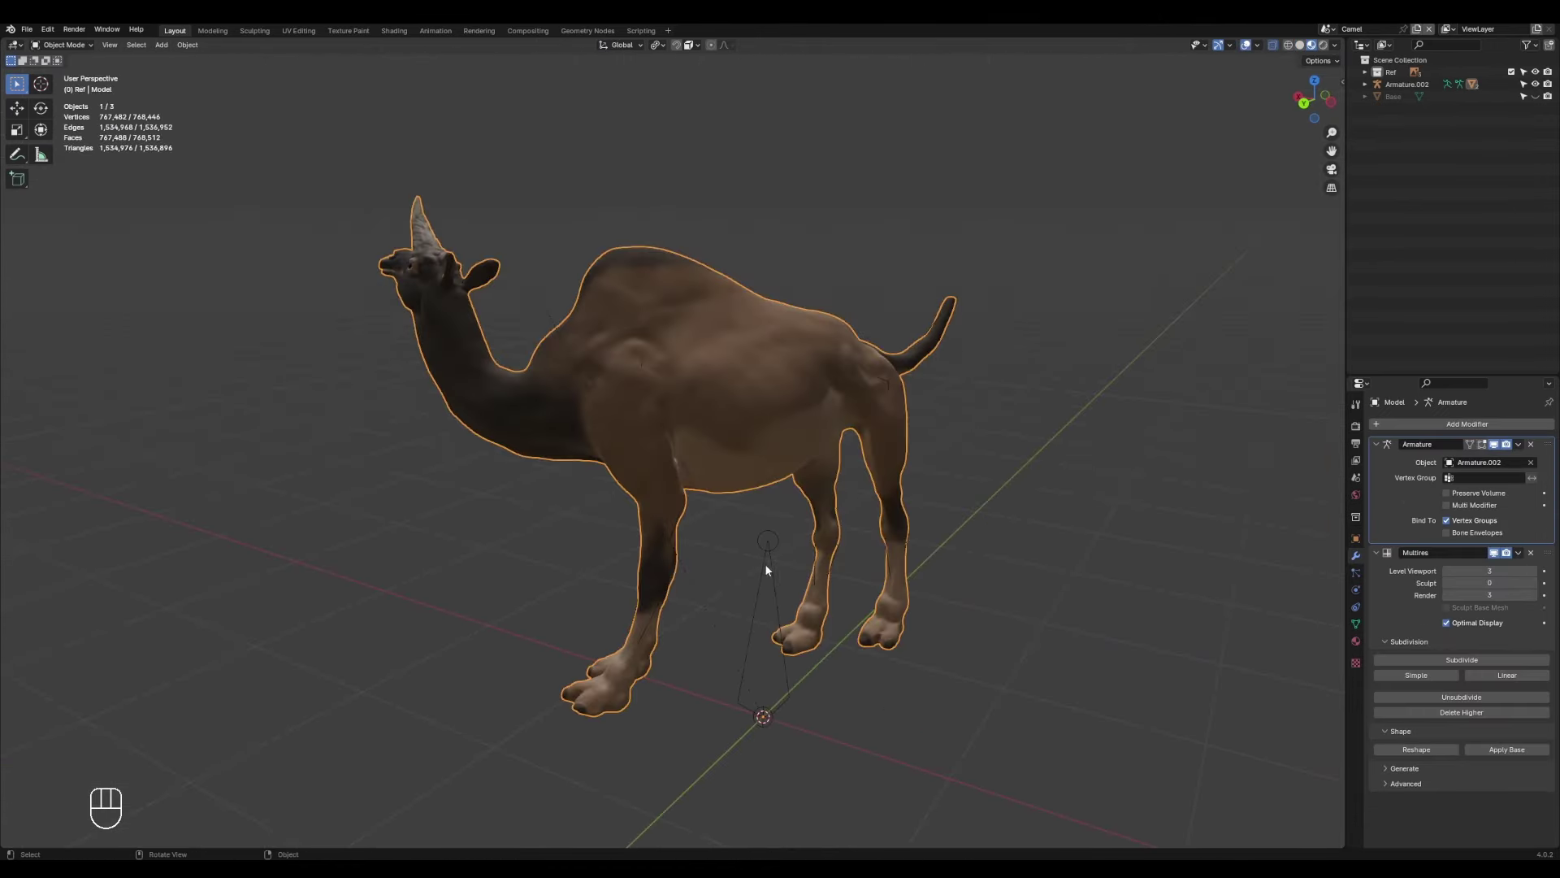
left_click(766, 569)
key("ctrl+Tab")
key("a")
key("alt+g")
key("alt+r")
key("ctrl+Tab")
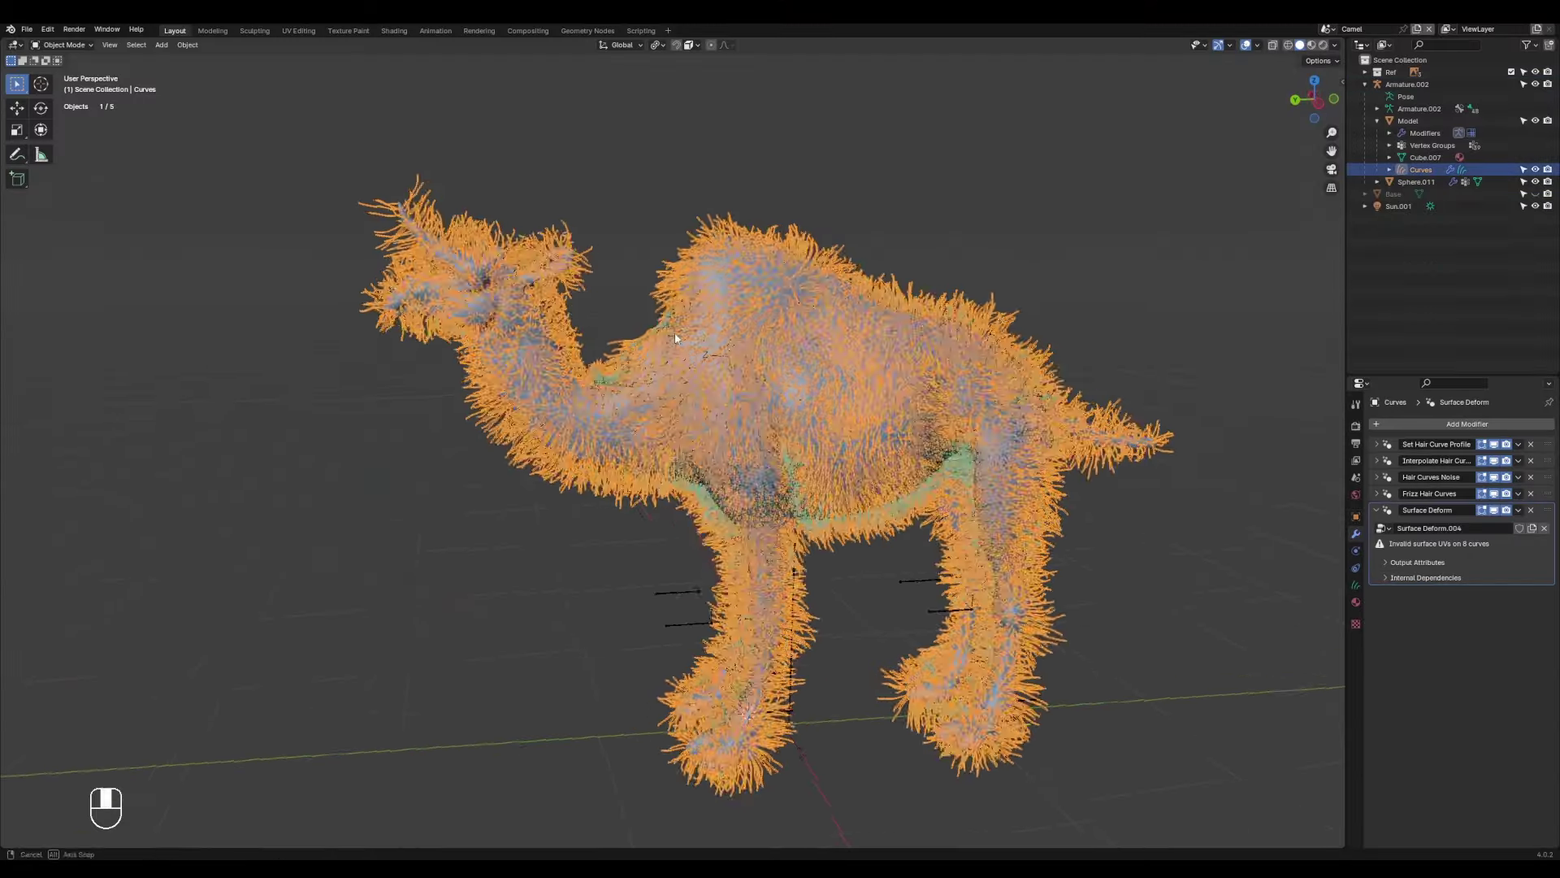
Exit hair sculpting and orbit the furry camel in Rendered viewport shading.
scroll(679, 333, "up", 5)
scroll(777, 231, "down", 3)
middle_click_drag(777, 232, 456, 345)
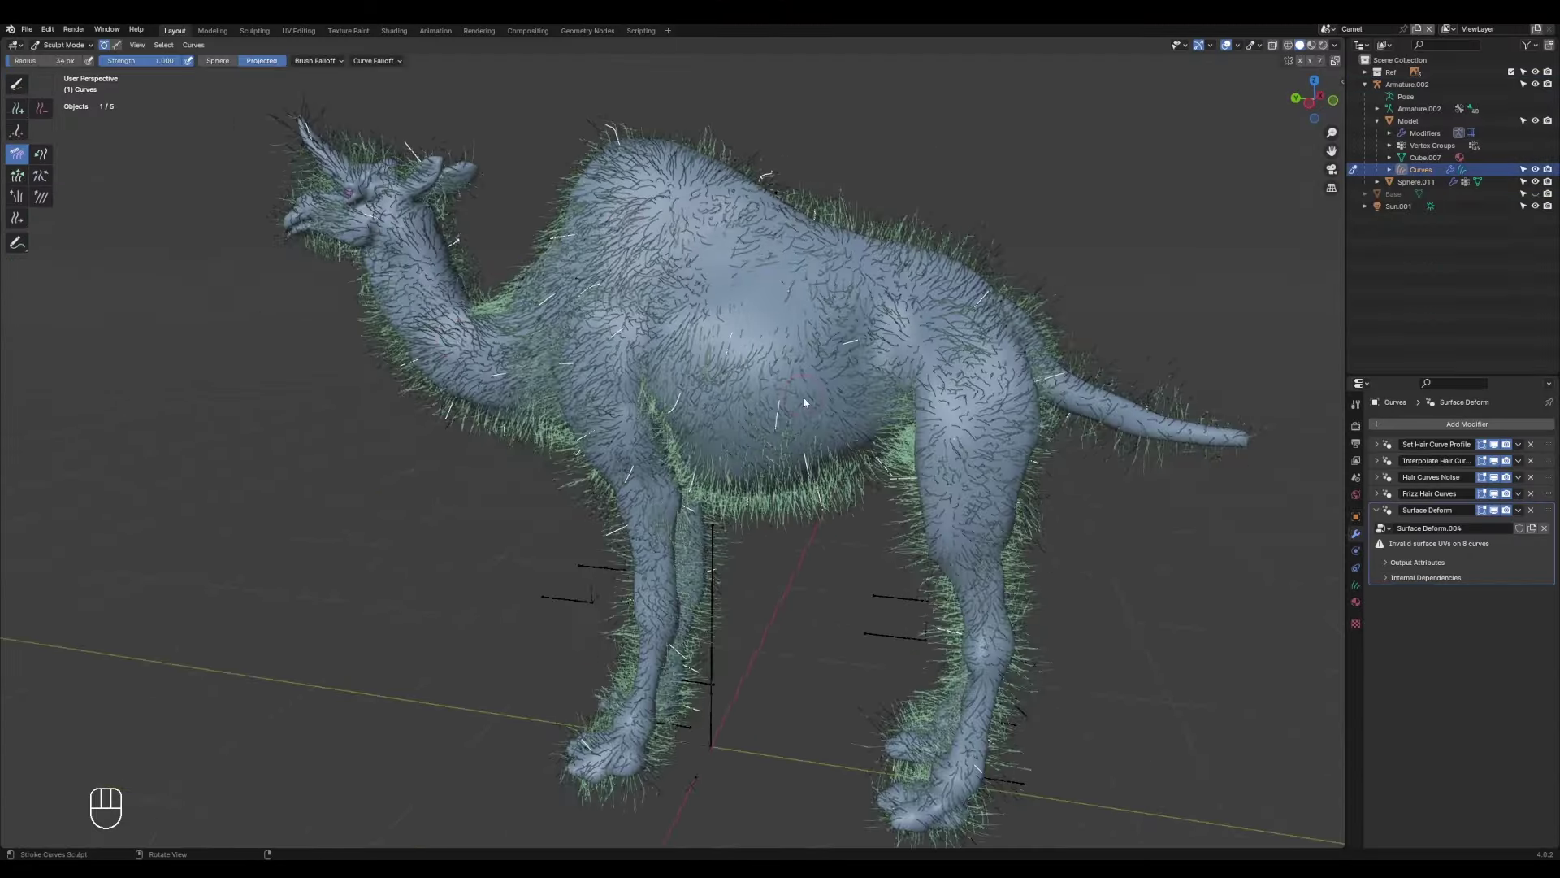
key("ctrl+Tab")
key("alt+a")
key("z")
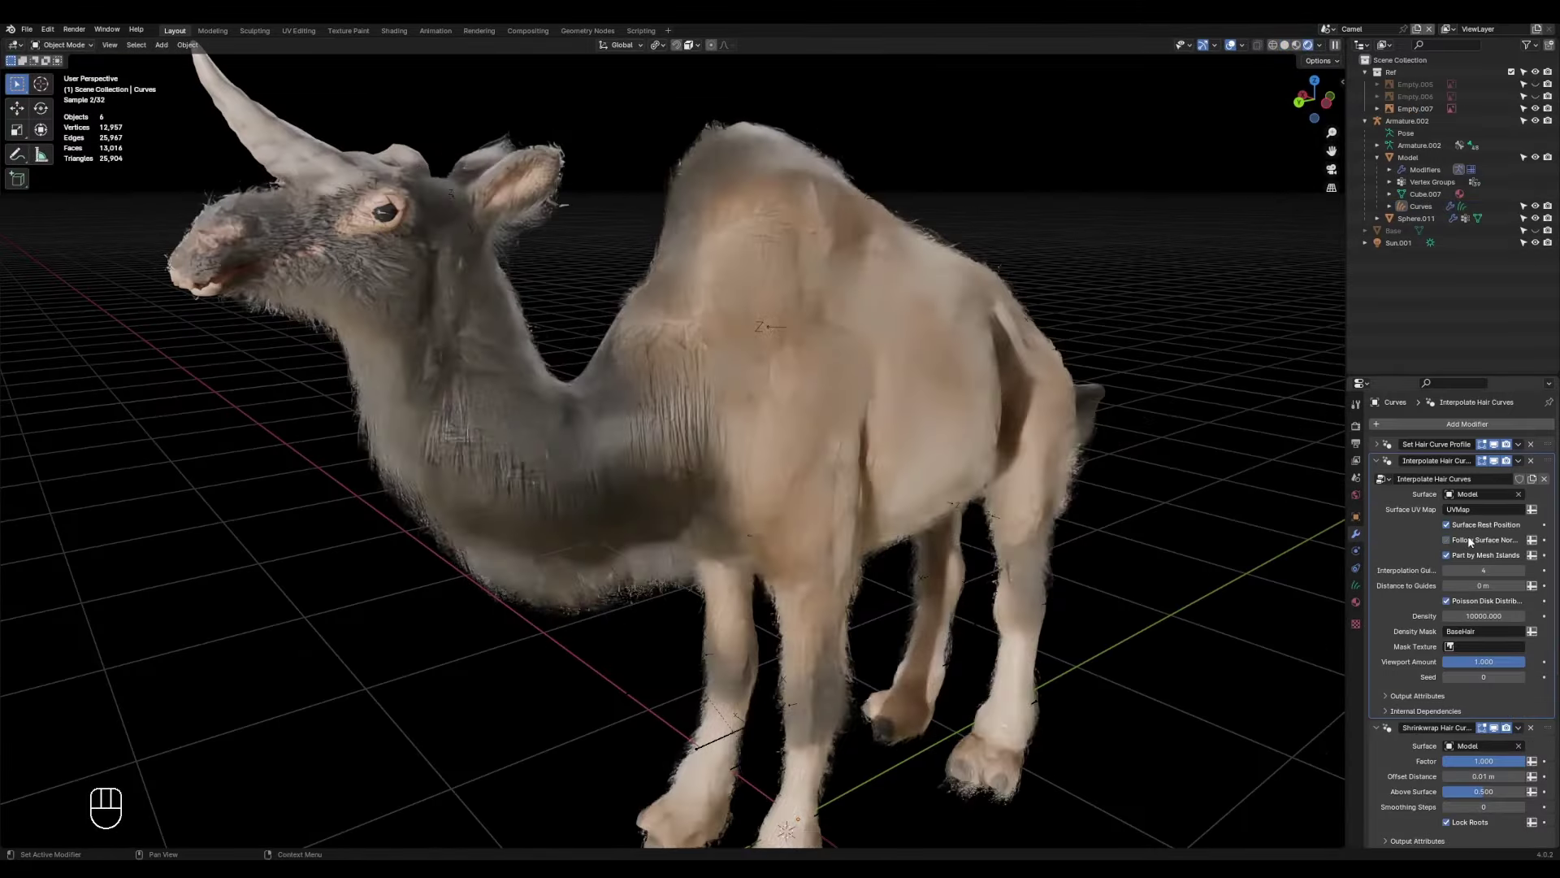
middle_click_drag(1254, 528, 612, 487)
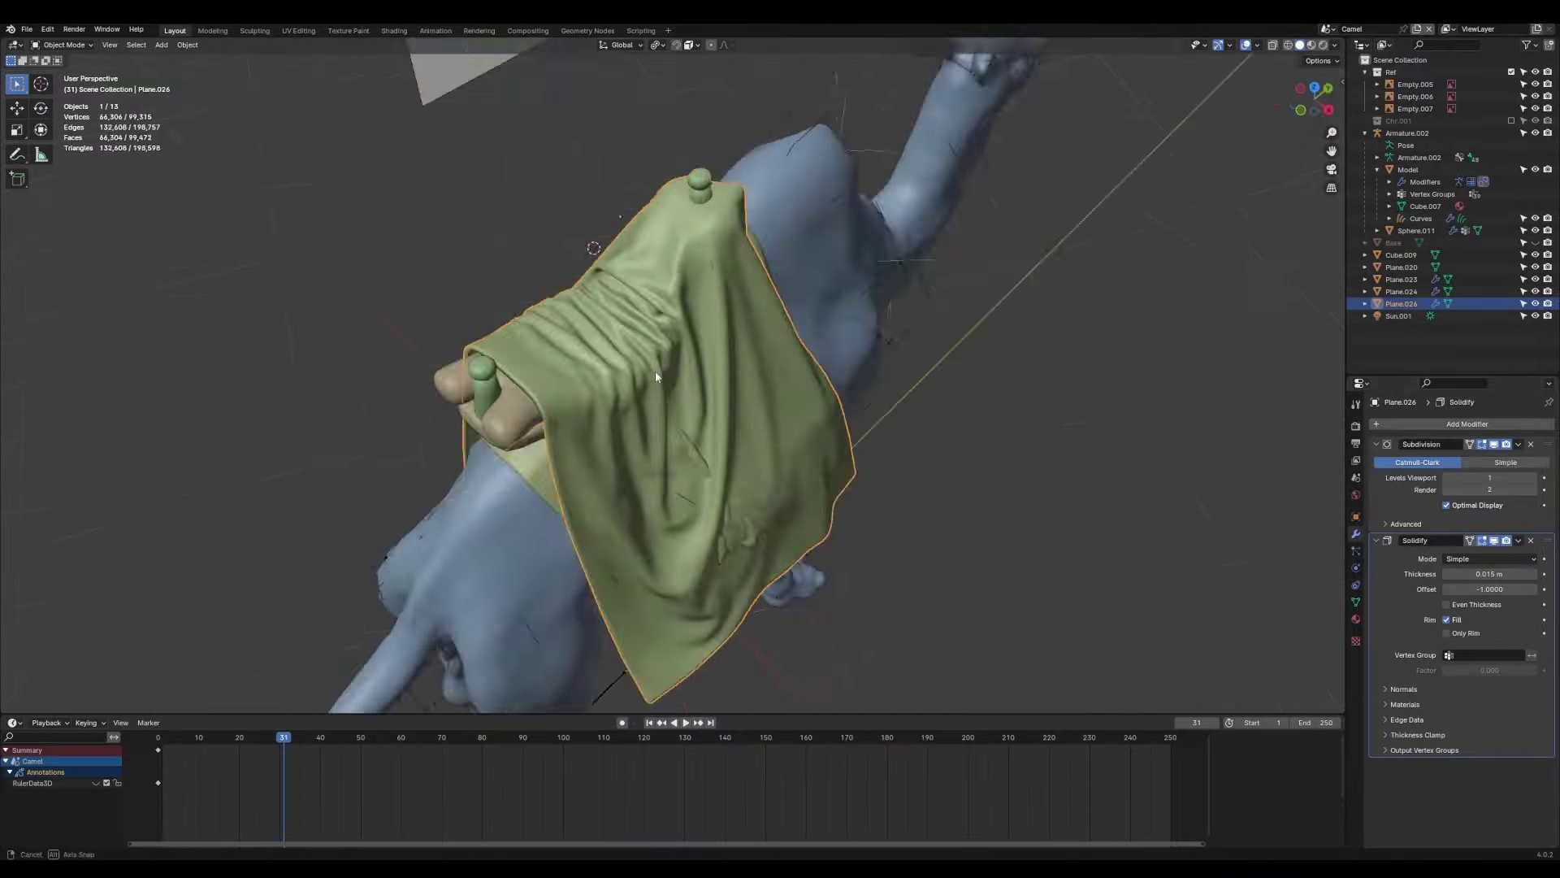
Assign Black_Cloth_Mat to the saddle cloth piece and view the whole camel.
middle_click_drag(726, 435, 797, 504)
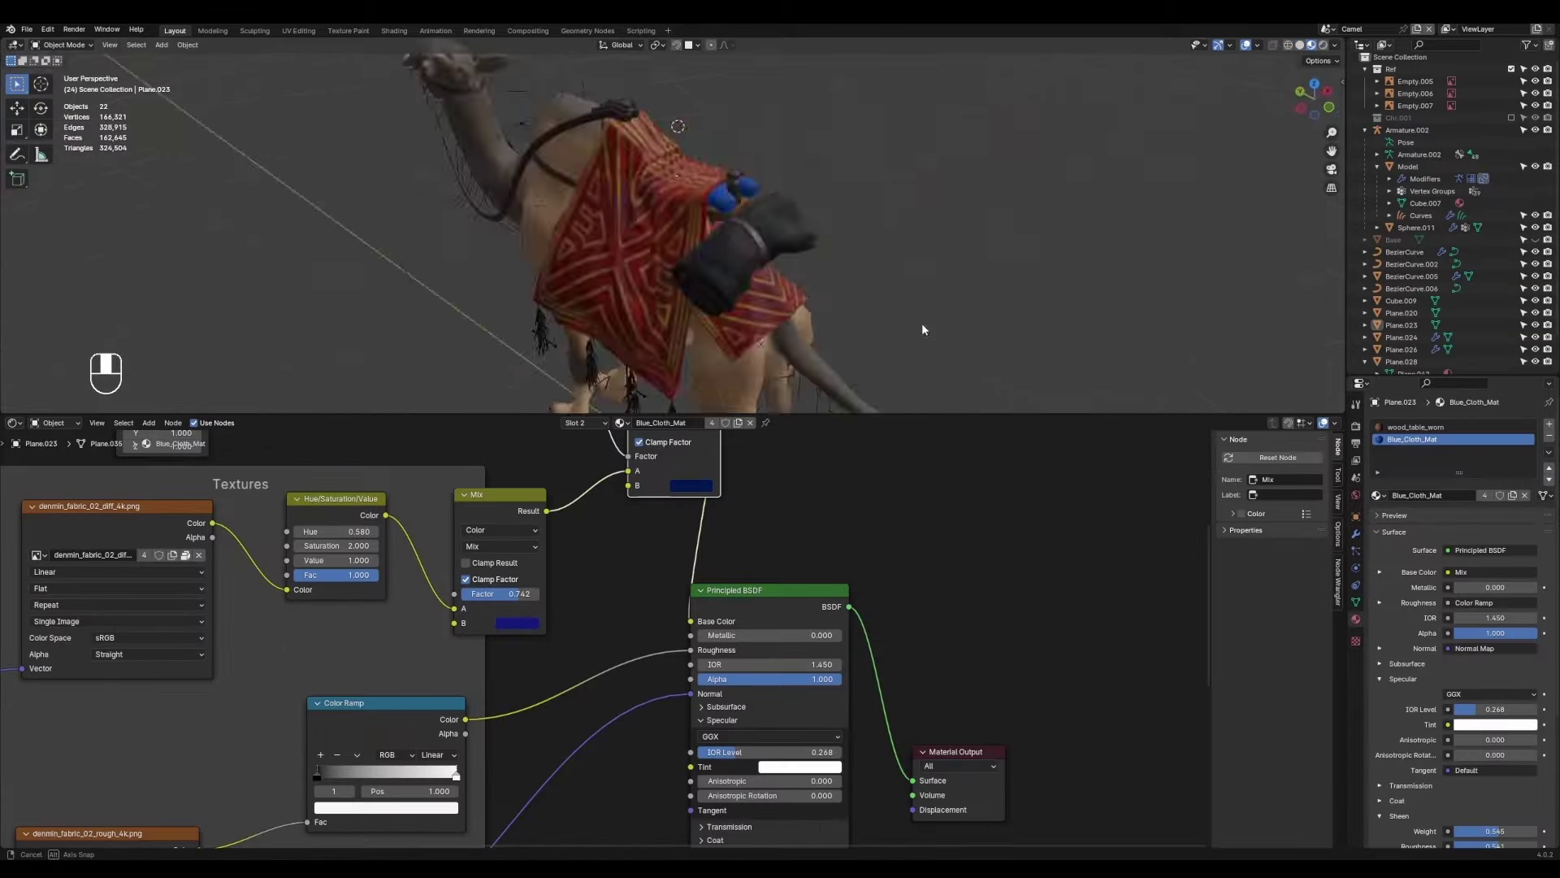
middle_click_drag(894, 244, 1115, 368)
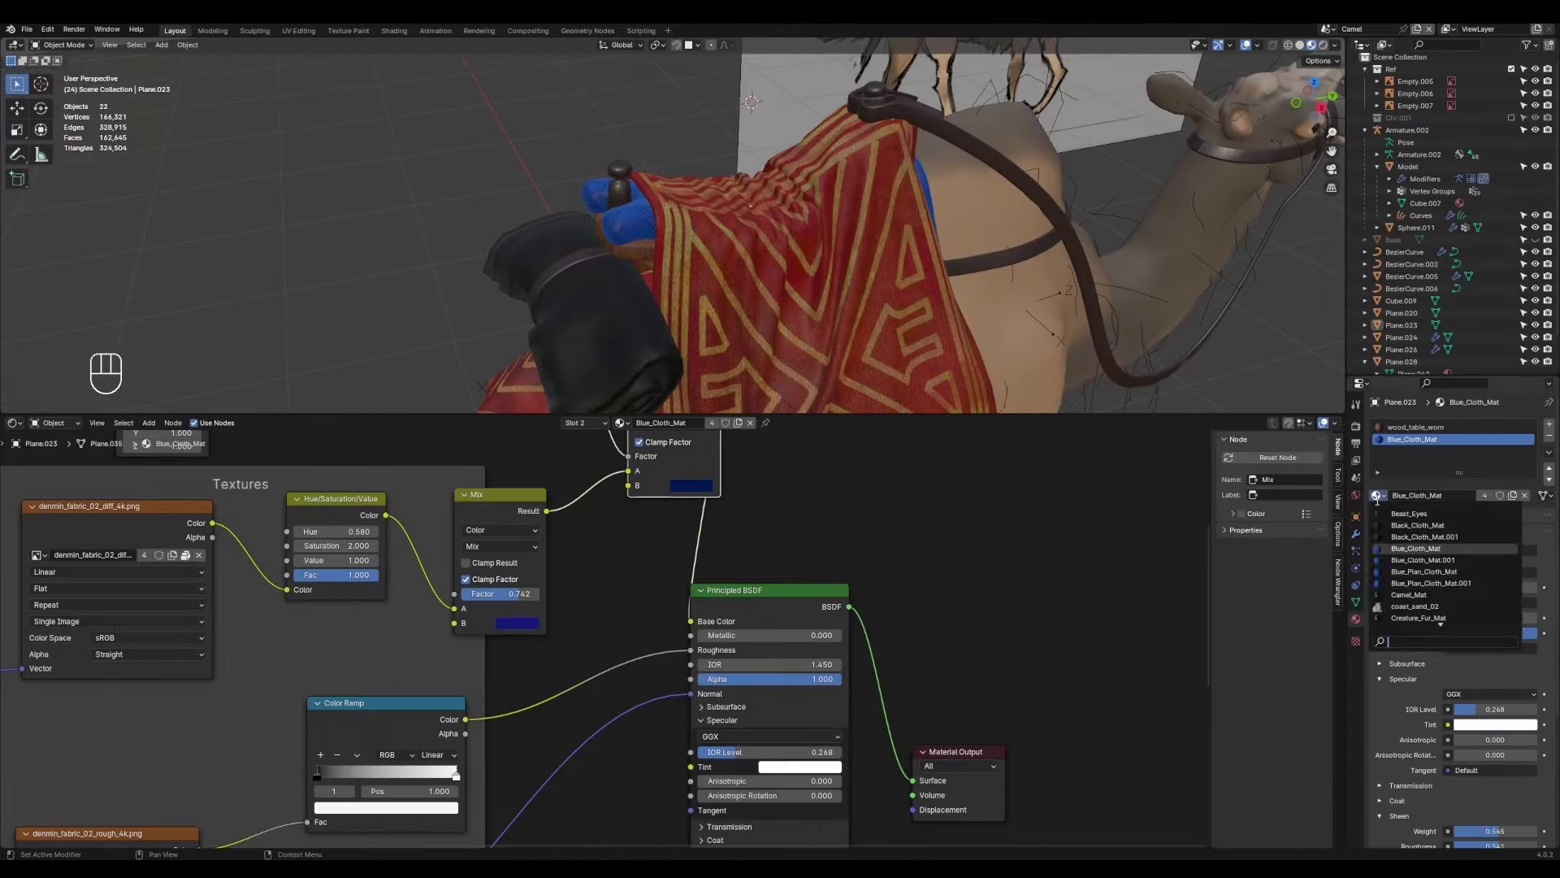
left_click(1418, 525)
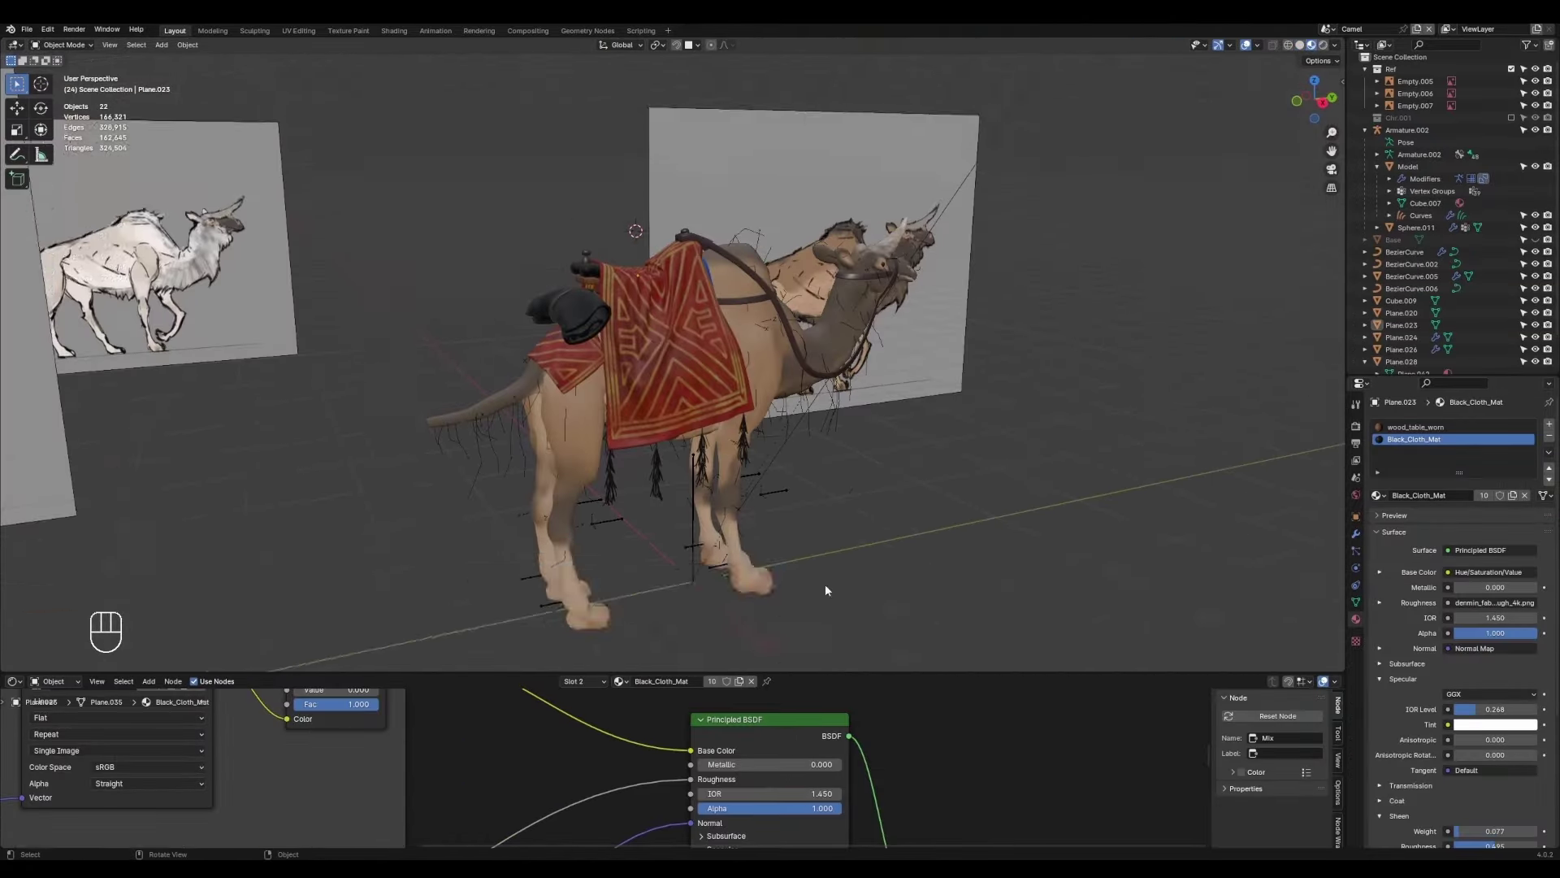
middle_click_drag(826, 585, 486, 442)
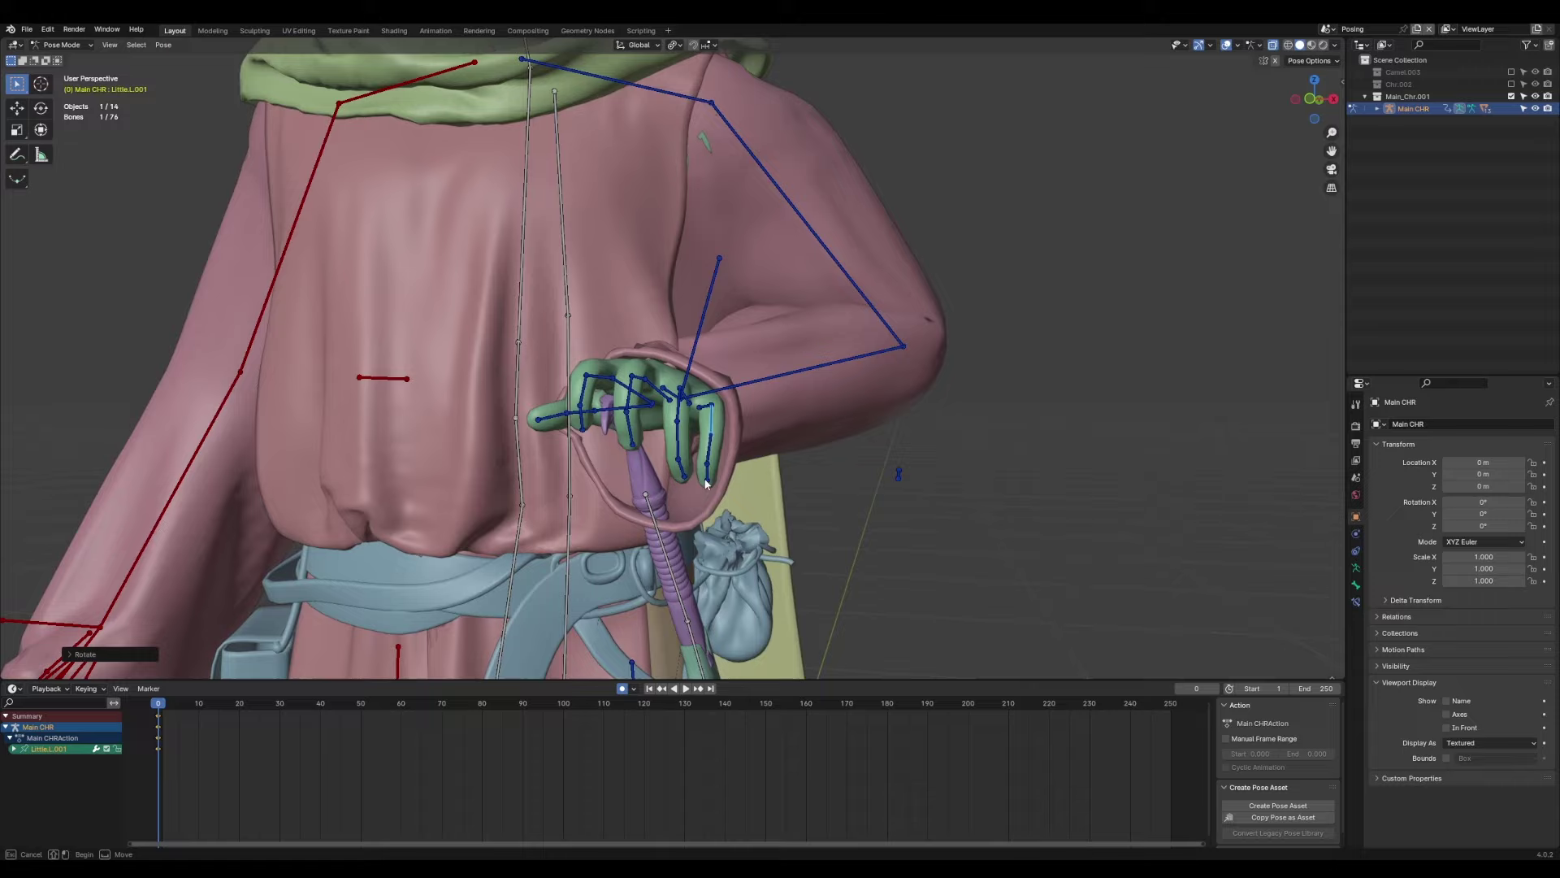
Move the Arm_IK.L control so the hand reaches the hilt, then select the thumb bone.
left_click(700, 325)
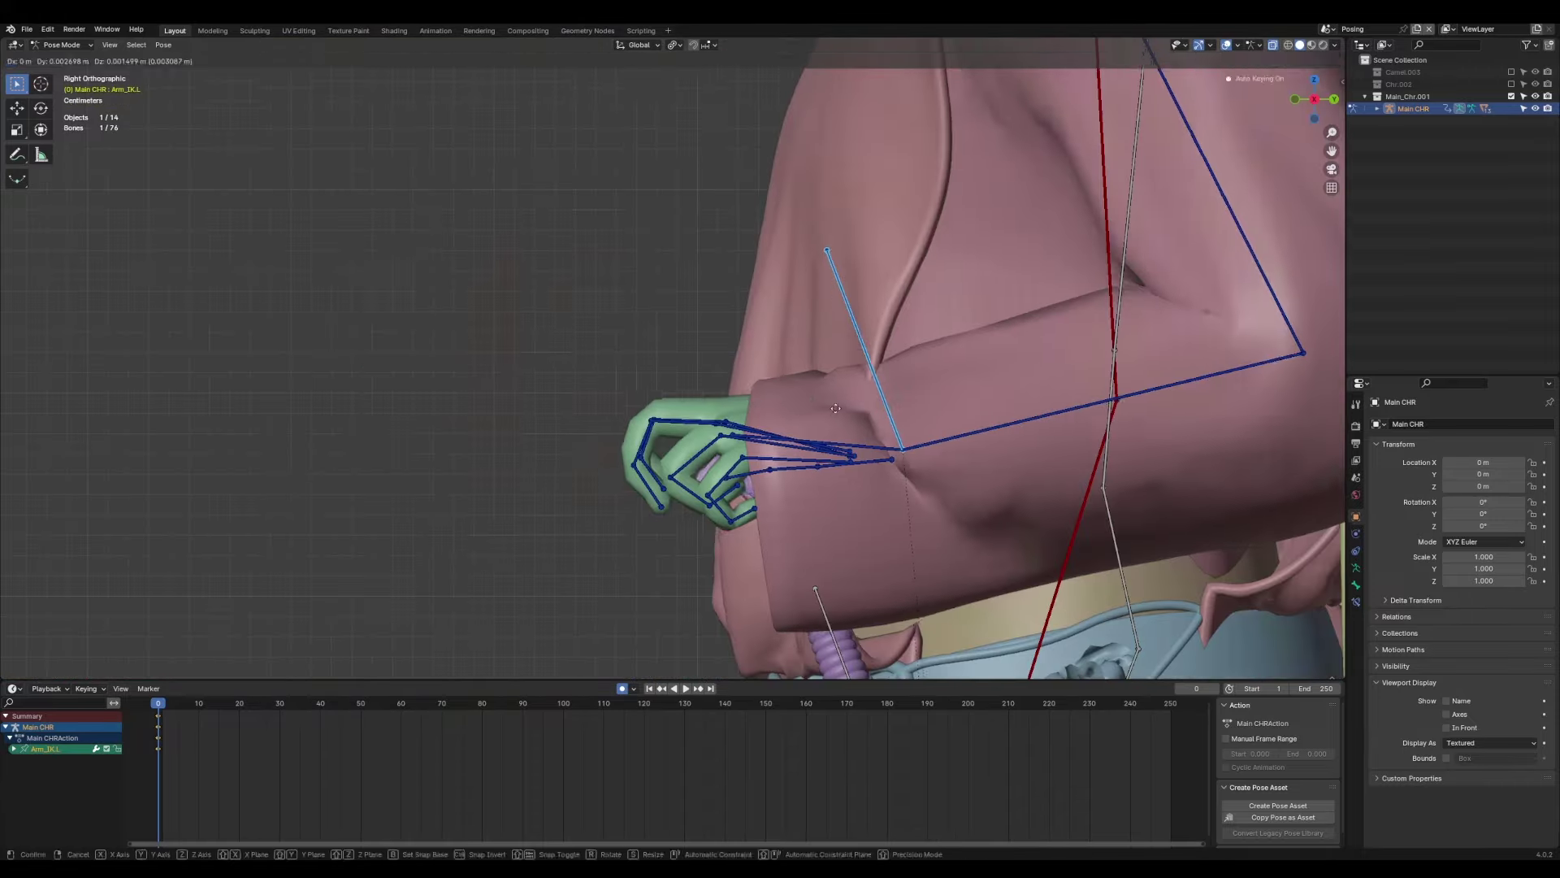
key("g")
left_click(904, 457)
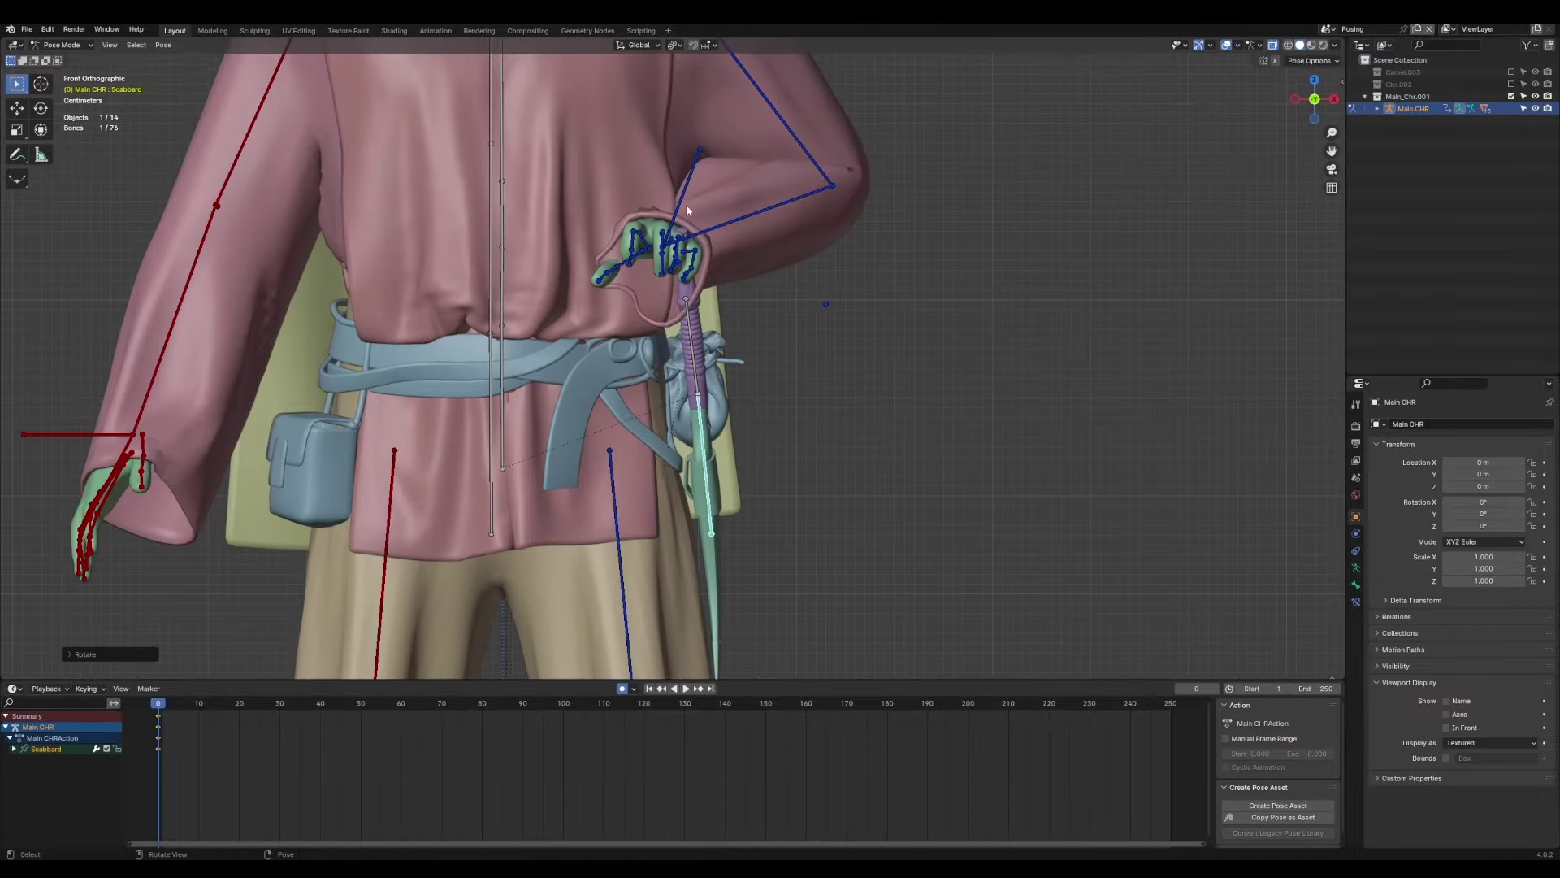
scroll(686, 204, "down", 3)
middle_click_drag(772, 255, 1038, 329)
left_click(1038, 329)
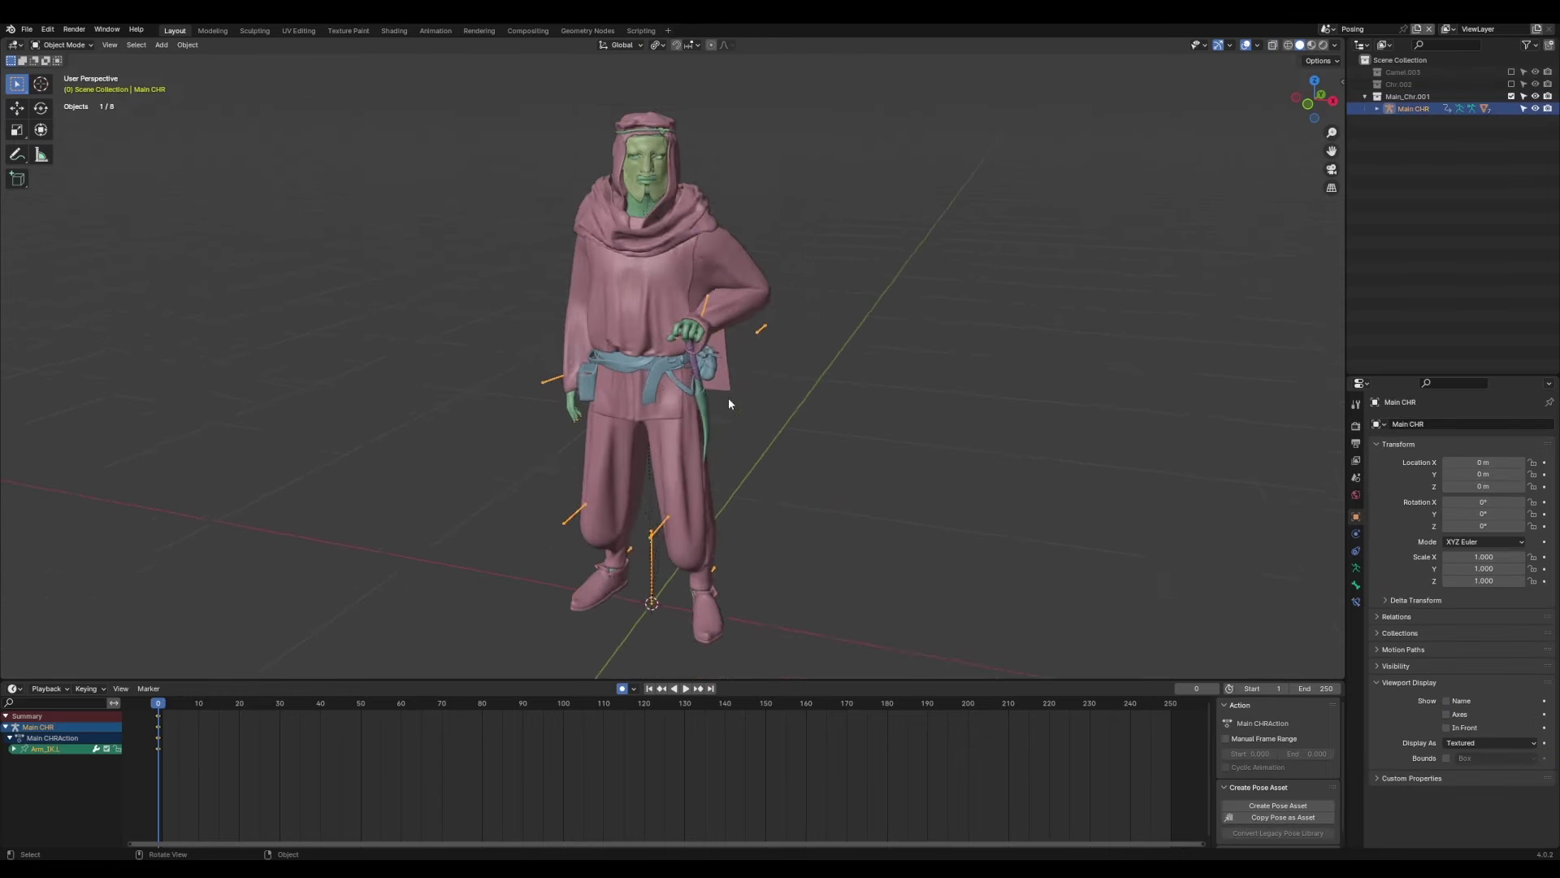
Select the second figure's clothing meshes, including belt and shirt.
left_click(703, 378)
left_click(683, 120, "shift")
key("b")
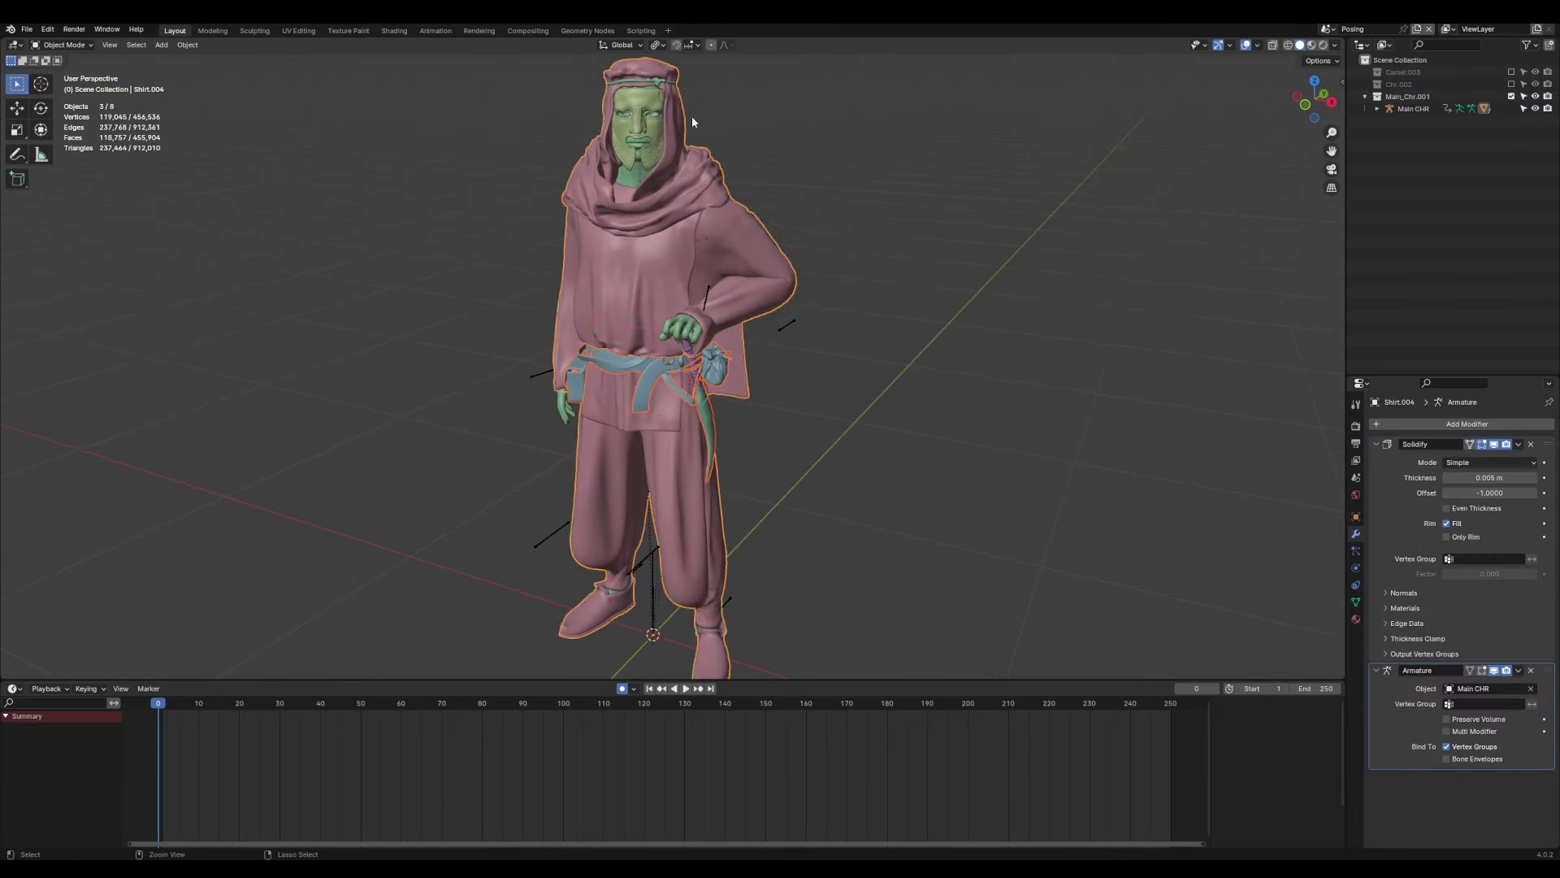
left_click(660, 86)
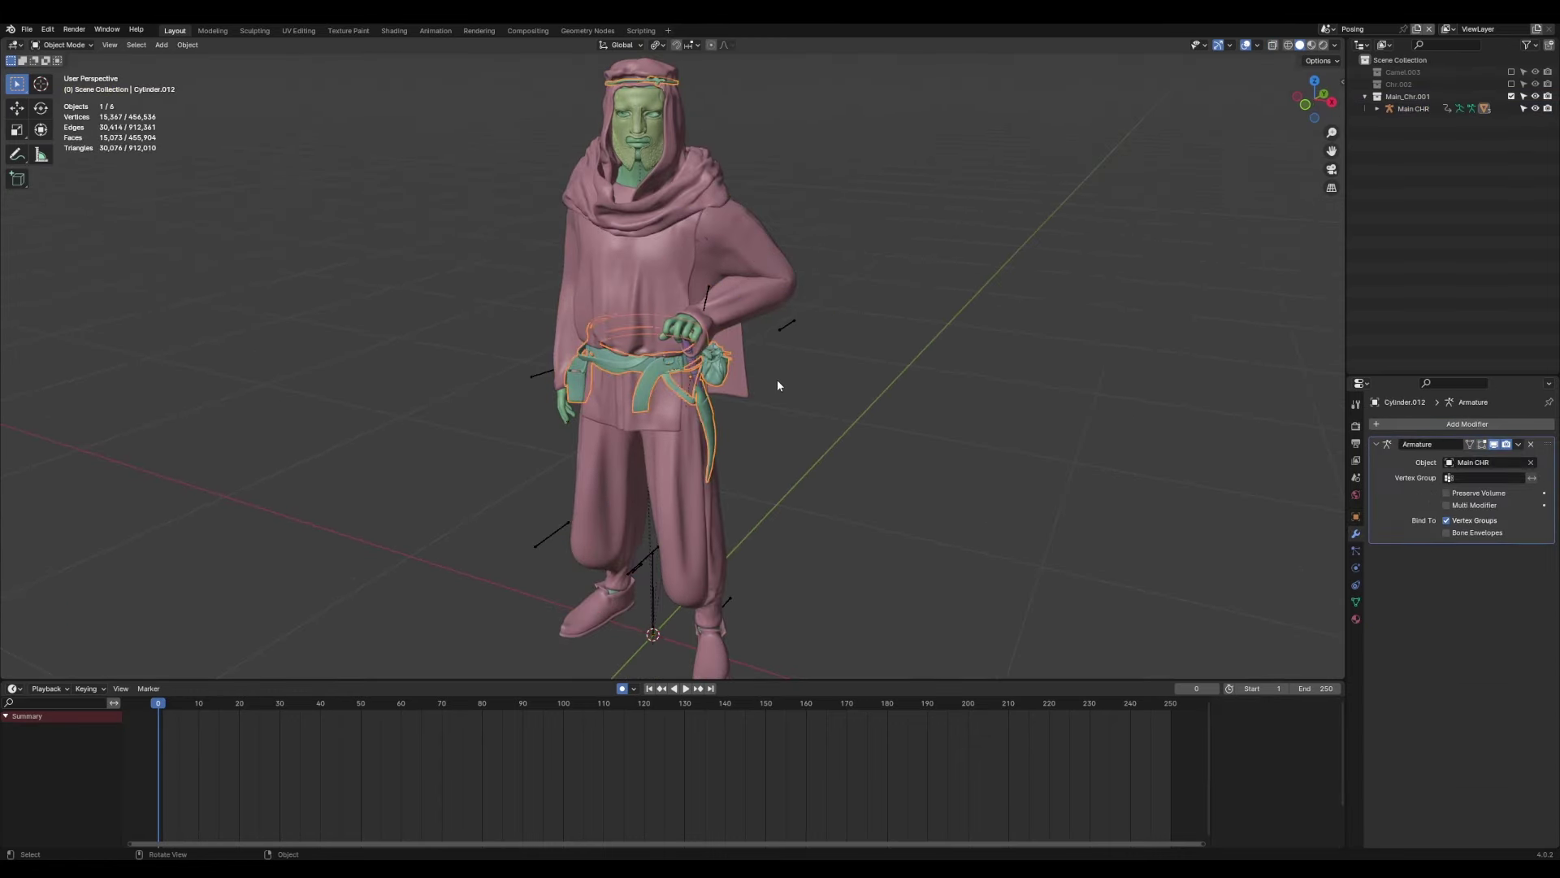
middle_click_drag(777, 379, 658, 396)
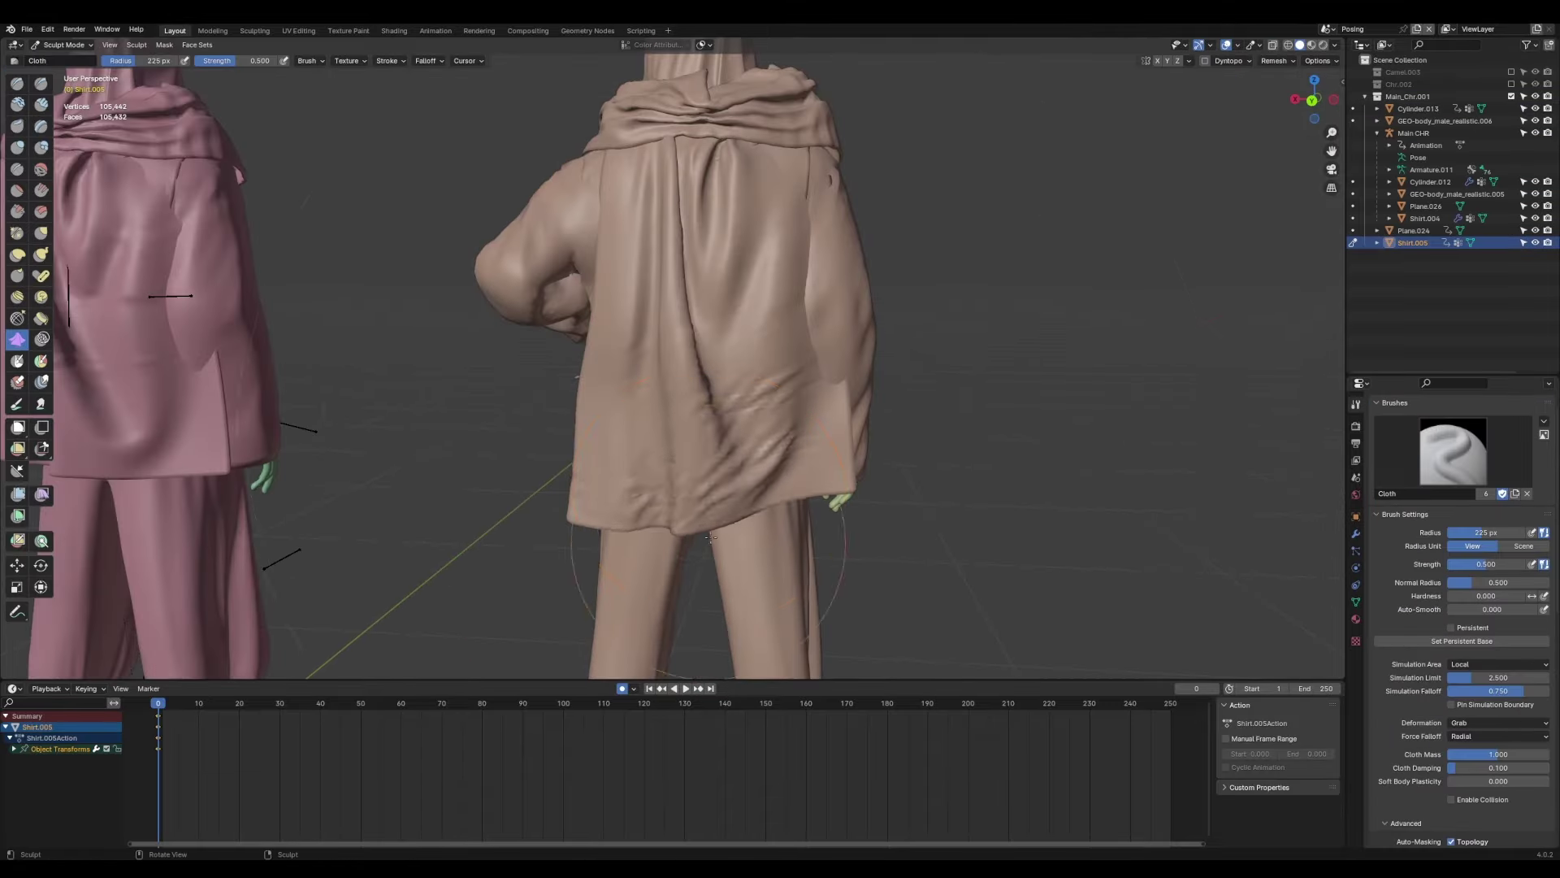
middle_click_drag(711, 537, 658, 402)
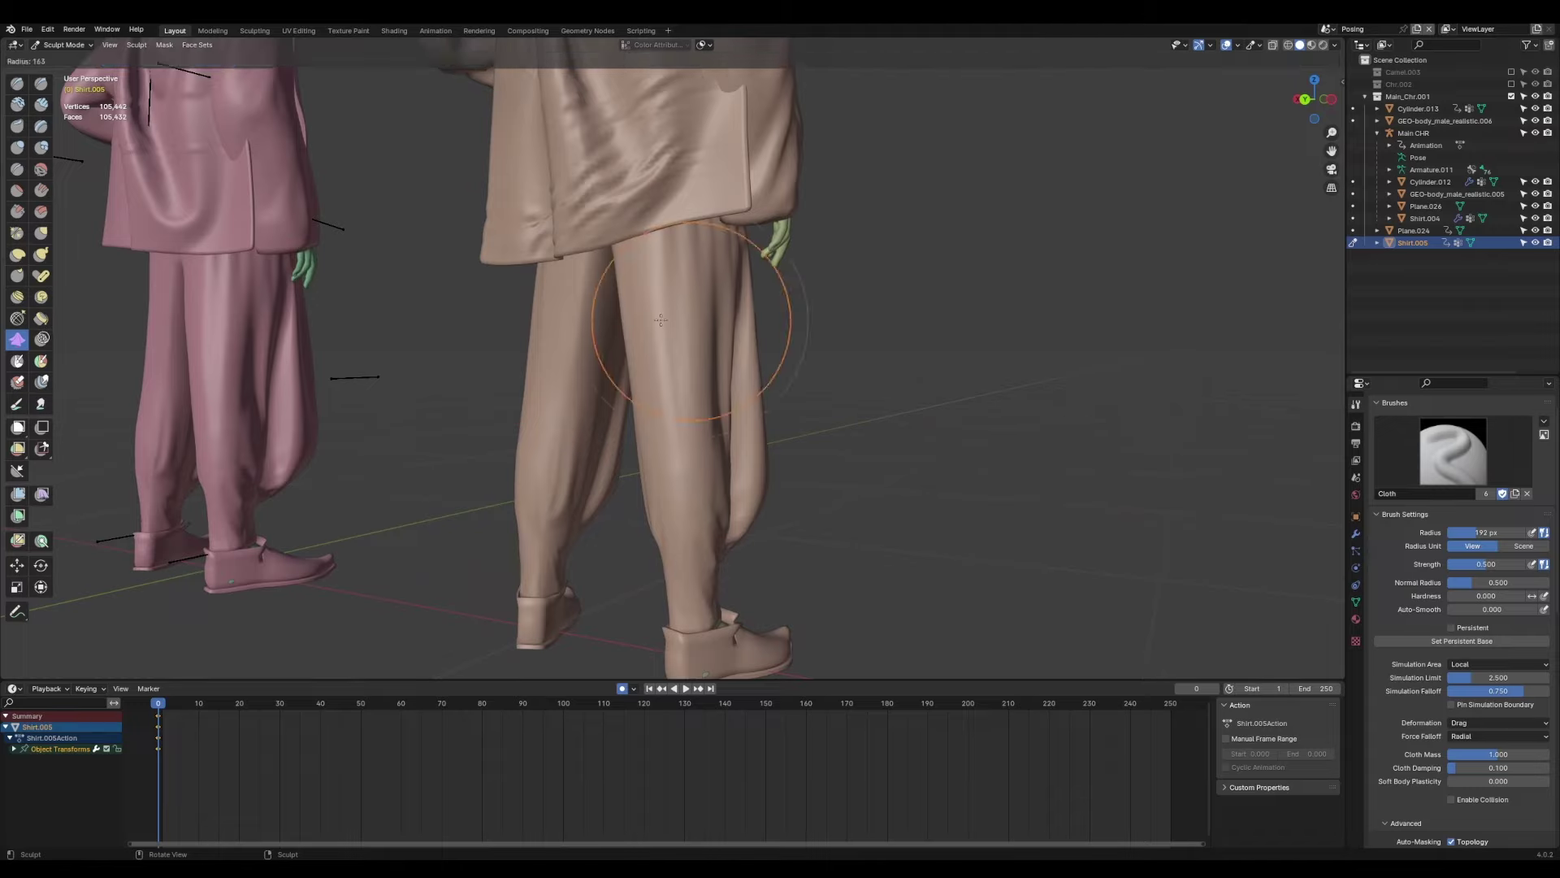
left_click(660, 320)
middle_click_drag(660, 319, 725, 483)
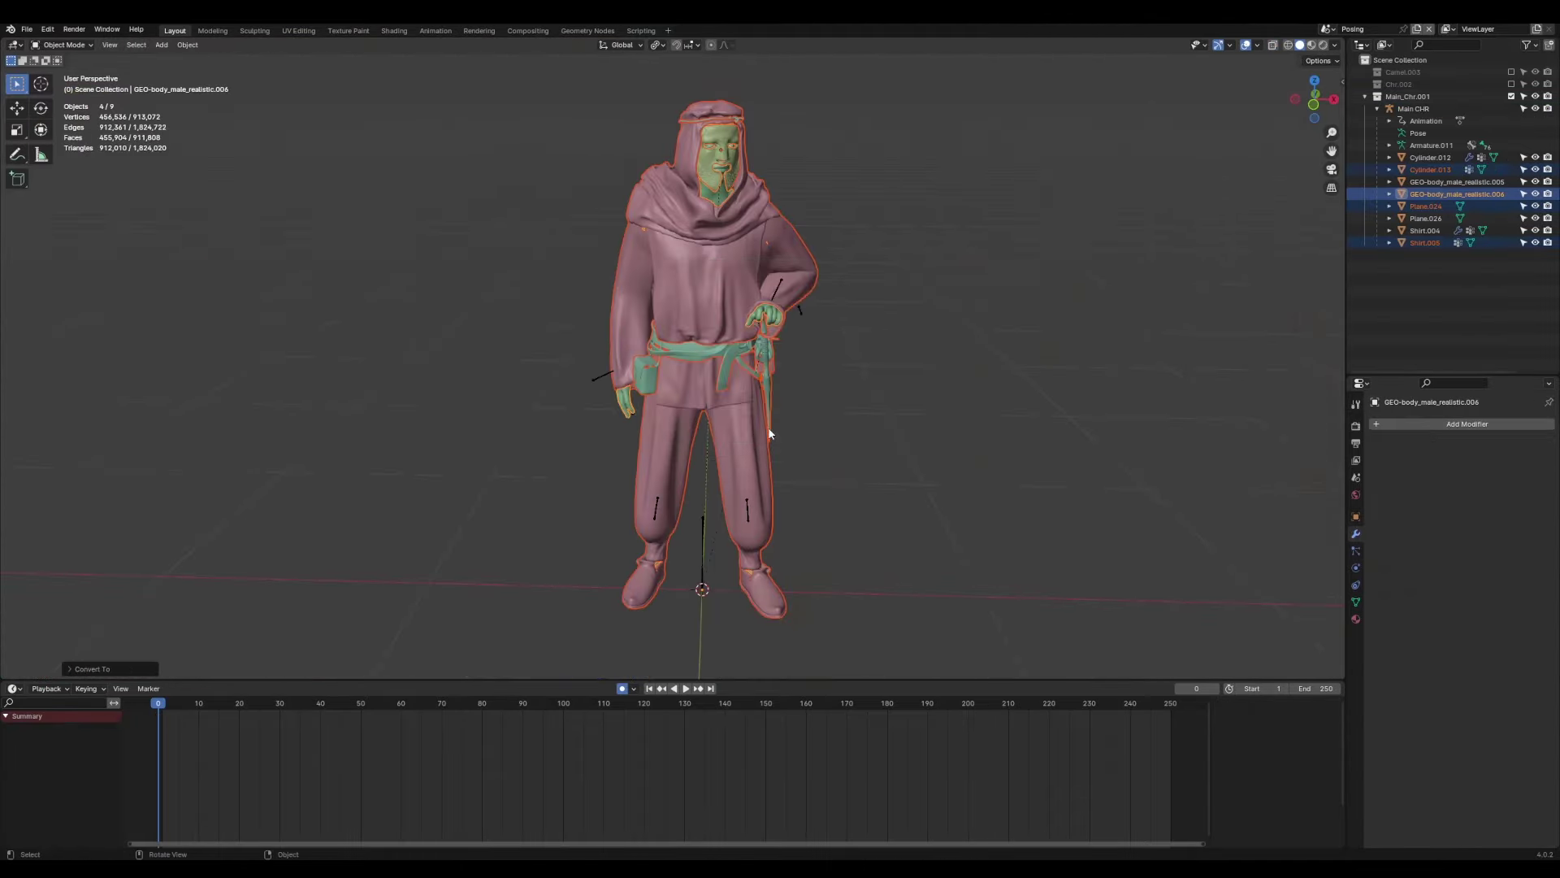
Clear Parent on the selected meshes with Alt+P, then select the brown robe Shirt.005.
key("alt+p")
left_click(768, 427)
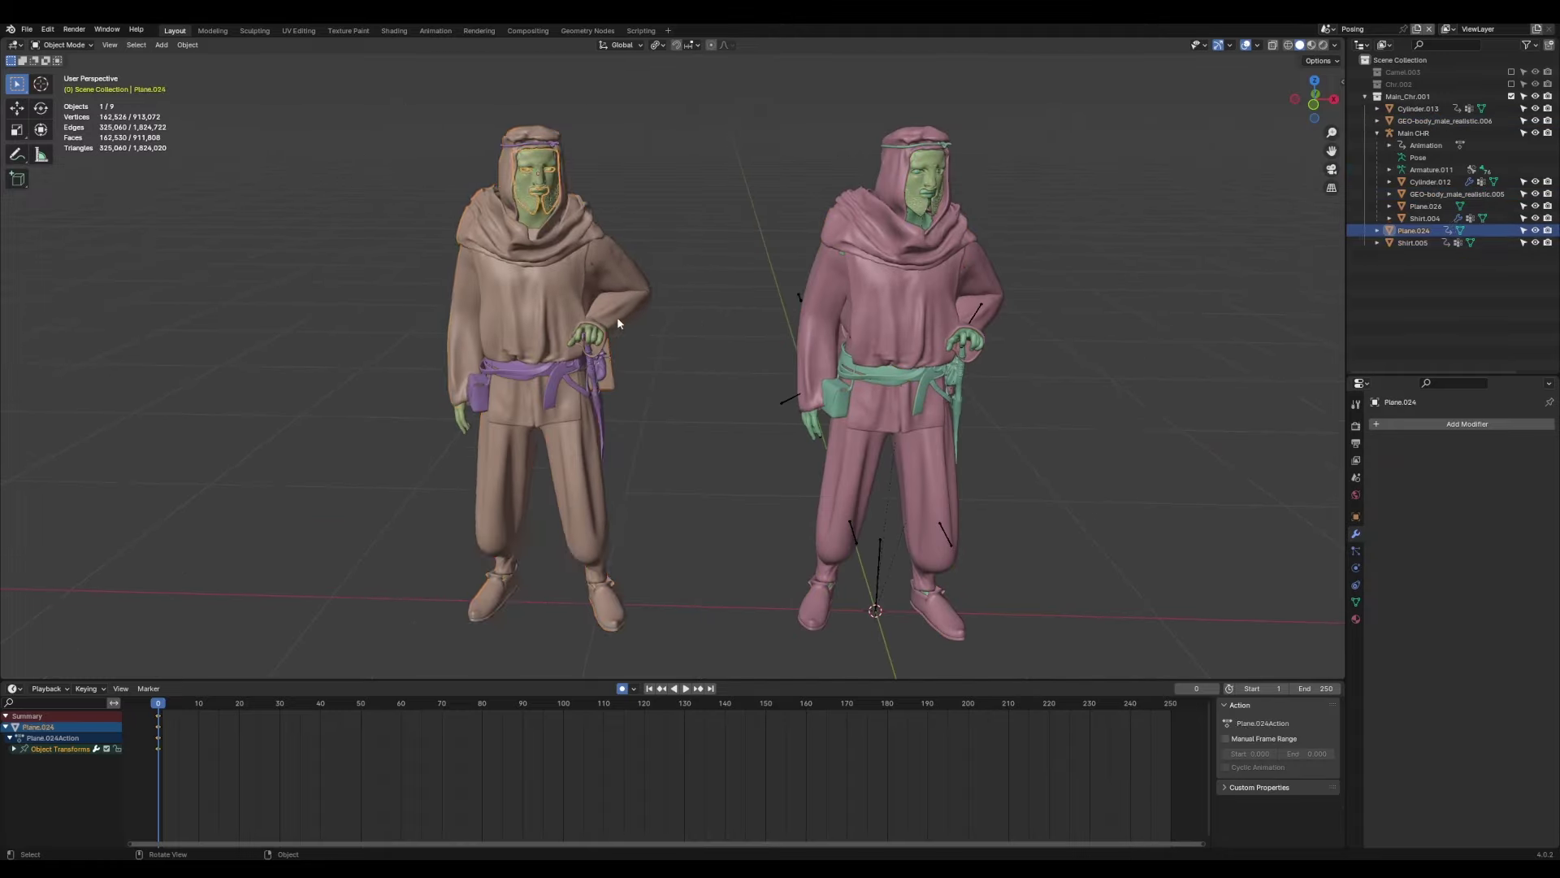
left_click(617, 323)
middle_click_drag(618, 322, 663, 287)
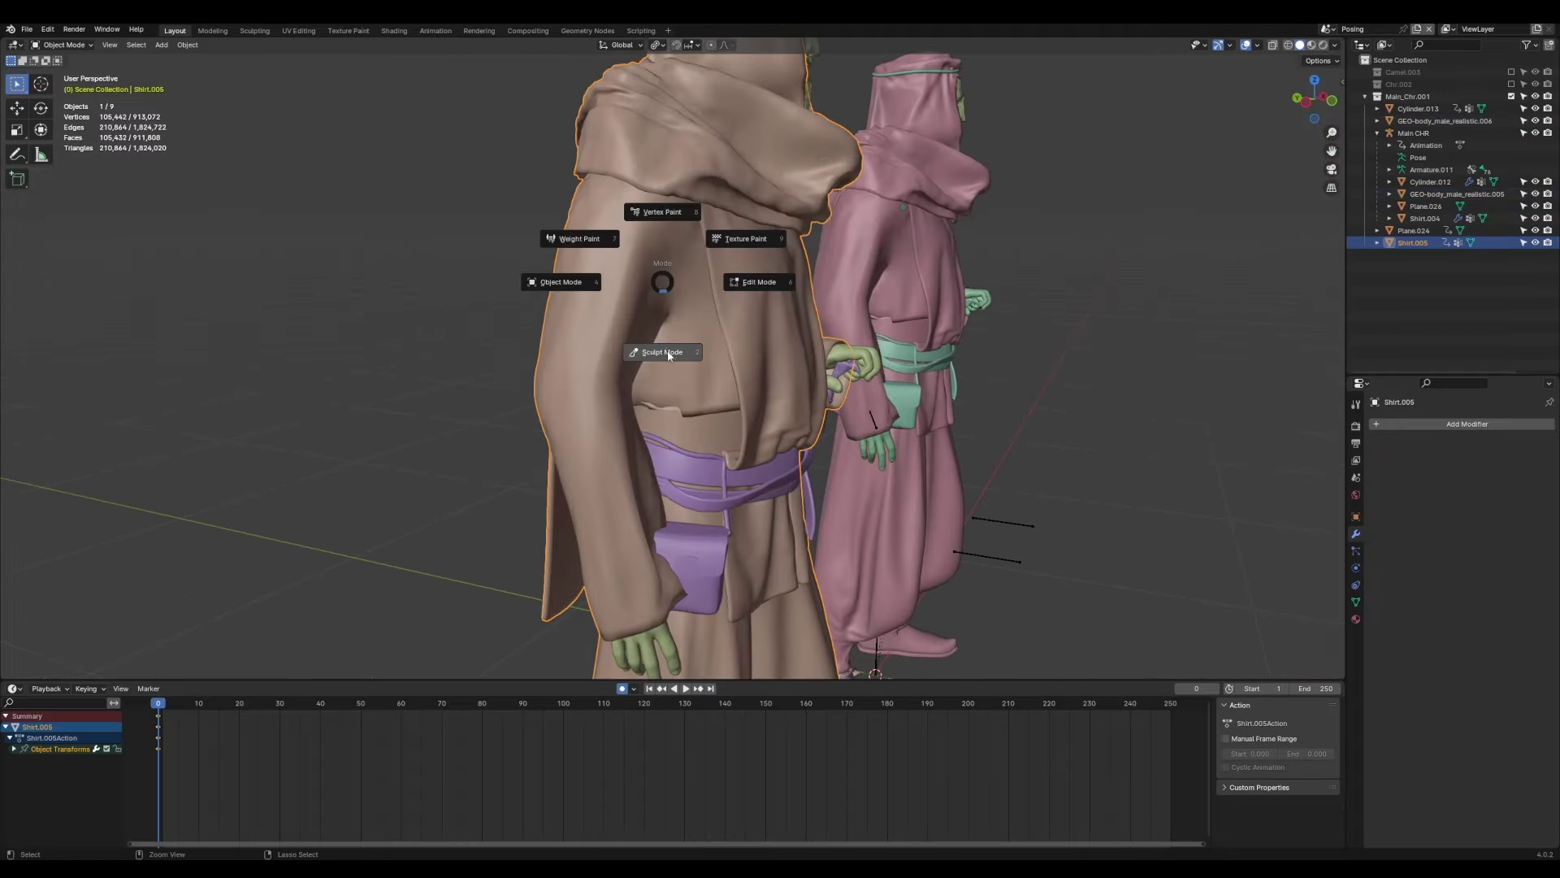
Put the brown robe in Sculpt Mode and resize the Cloth brush for draping folds.
left_click(664, 351)
mouse_move(665, 351)
middle_mouse_down()
mouse_move(715, 361)
mouse_move(731, 325)
middle_mouse_up()
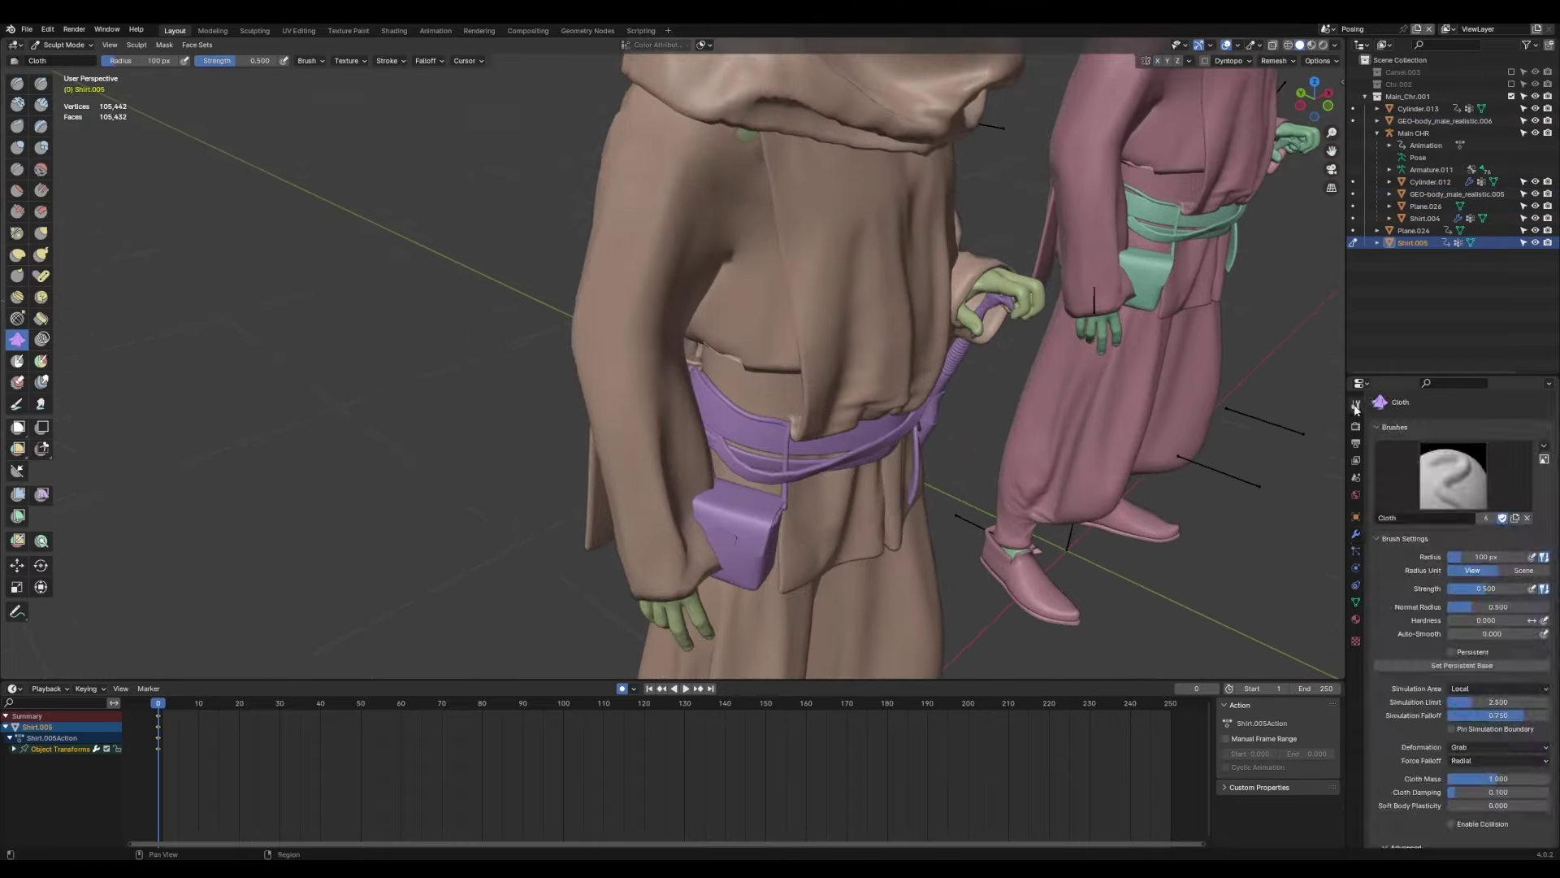
middle_click_drag(663, 393, 661, 344)
middle_click_drag(658, 451, 152, 291)
mouse_move(641, 460)
middle_mouse_down()
mouse_move(853, 455)
mouse_move(1097, 488)
middle_mouse_up()
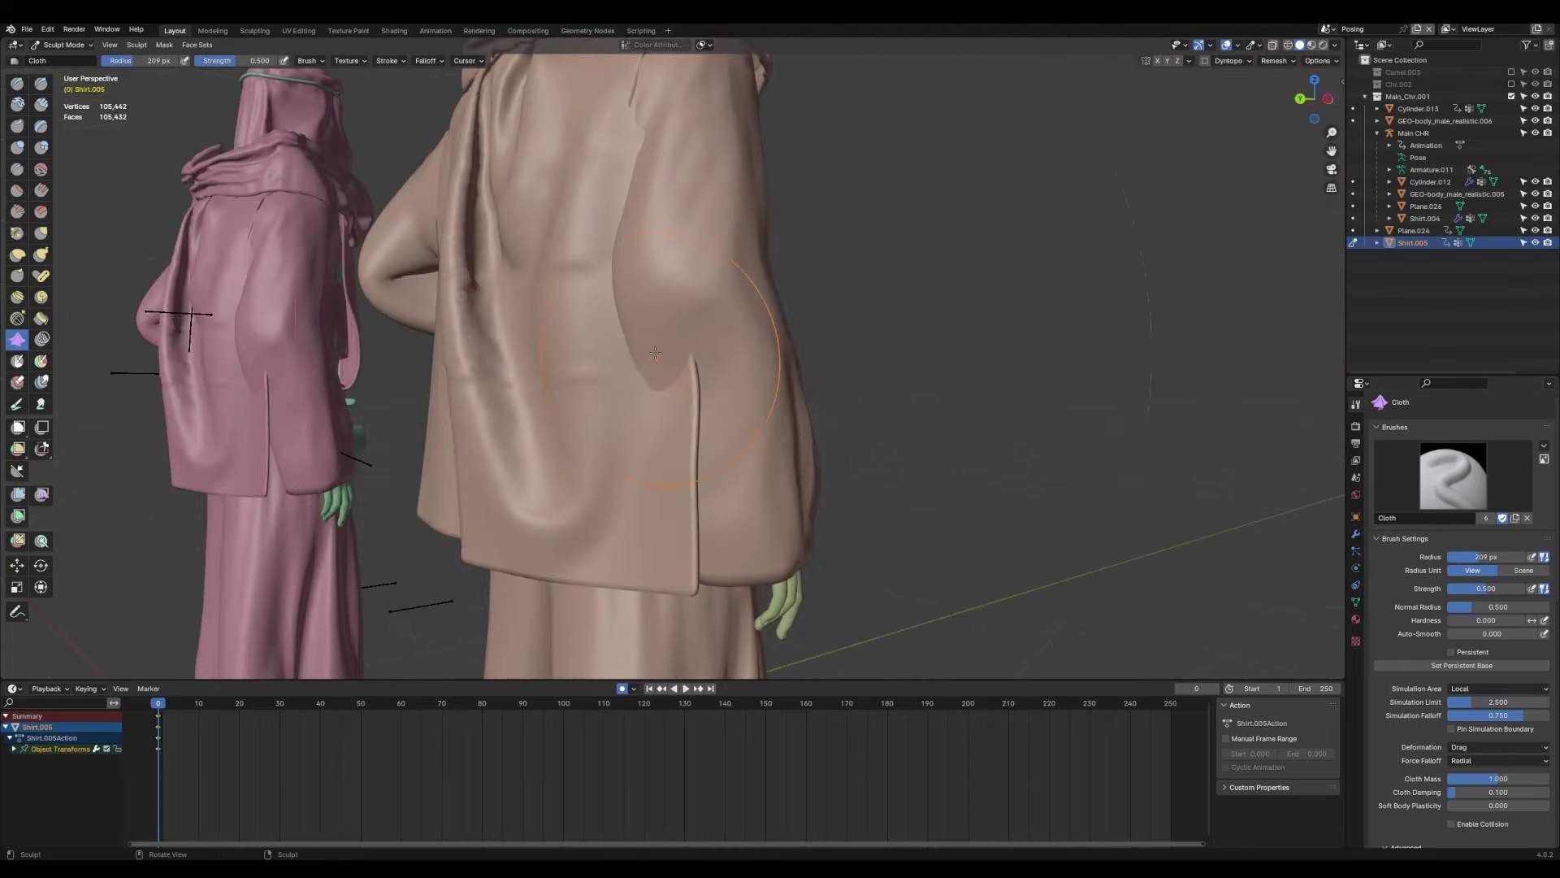
scroll(1418, 585, "down", 3)
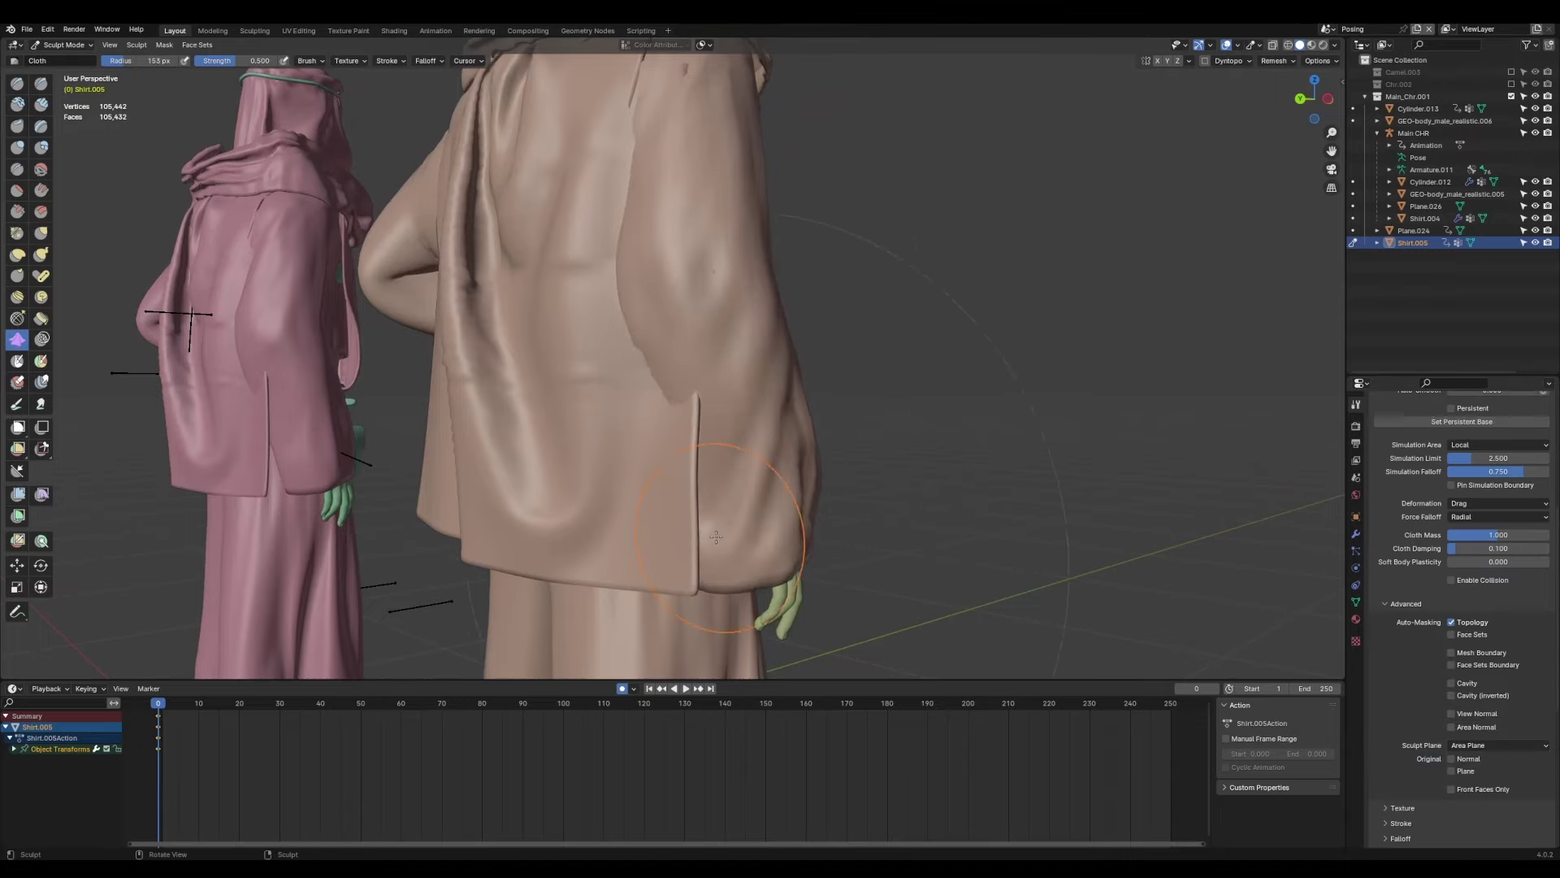
Work the cloth folds around the riders' hands, belts and pouches from several angles.
middle_click_drag(746, 464, 696, 459)
mouse_move(807, 468)
middle_mouse_down()
mouse_move(735, 455)
mouse_move(780, 462)
middle_mouse_up()
middle_click_drag(872, 269, 766, 279)
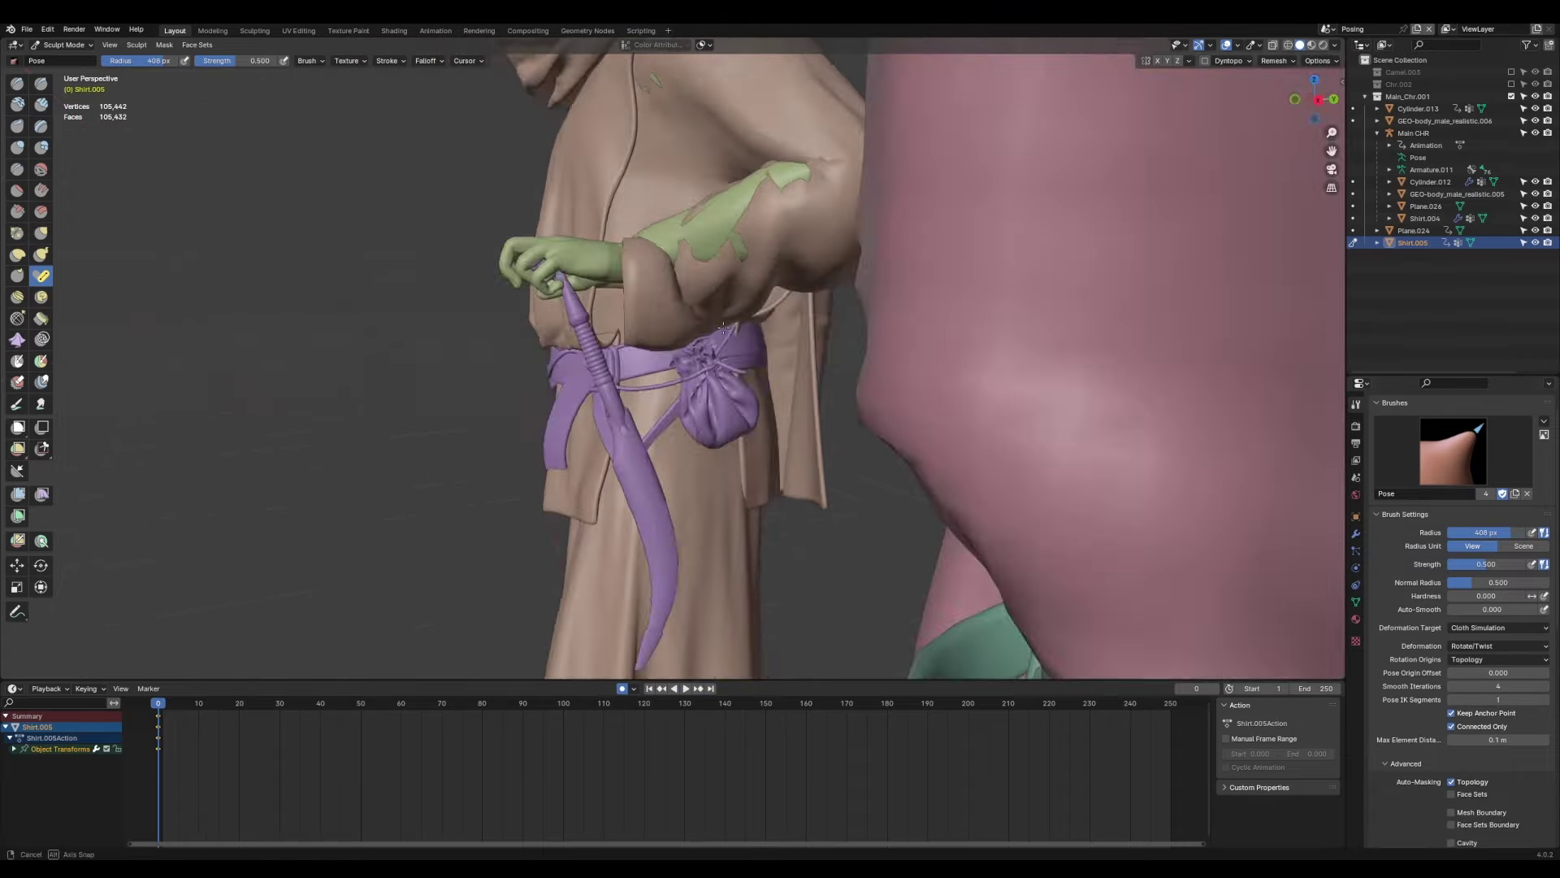
middle_click_drag(731, 455, 715, 460)
scroll(770, 319, "up", 3)
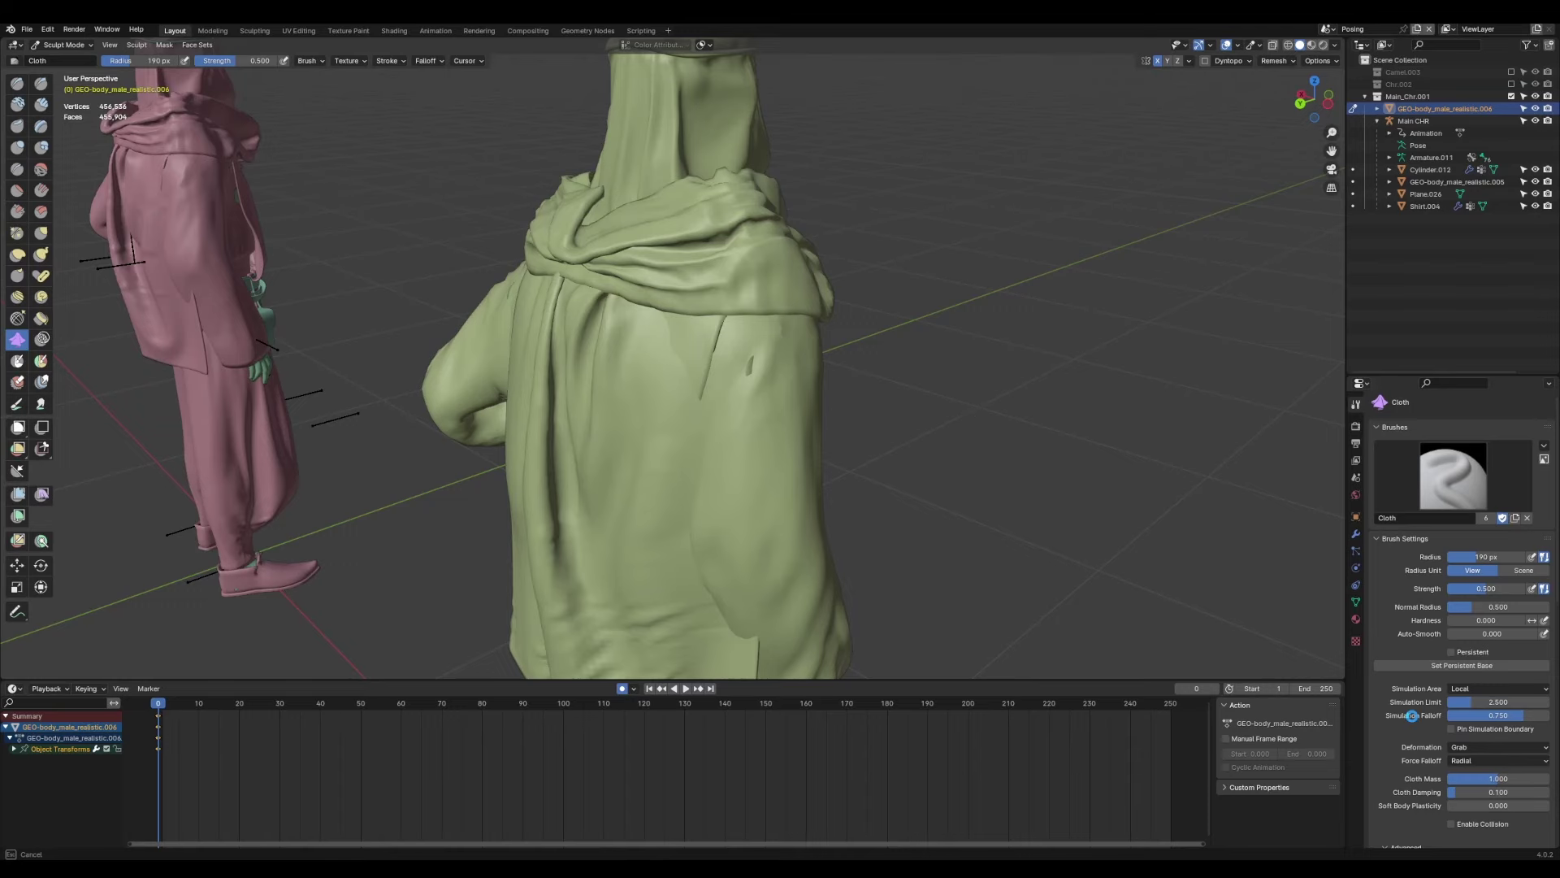
scroll(1413, 715, "down", 5)
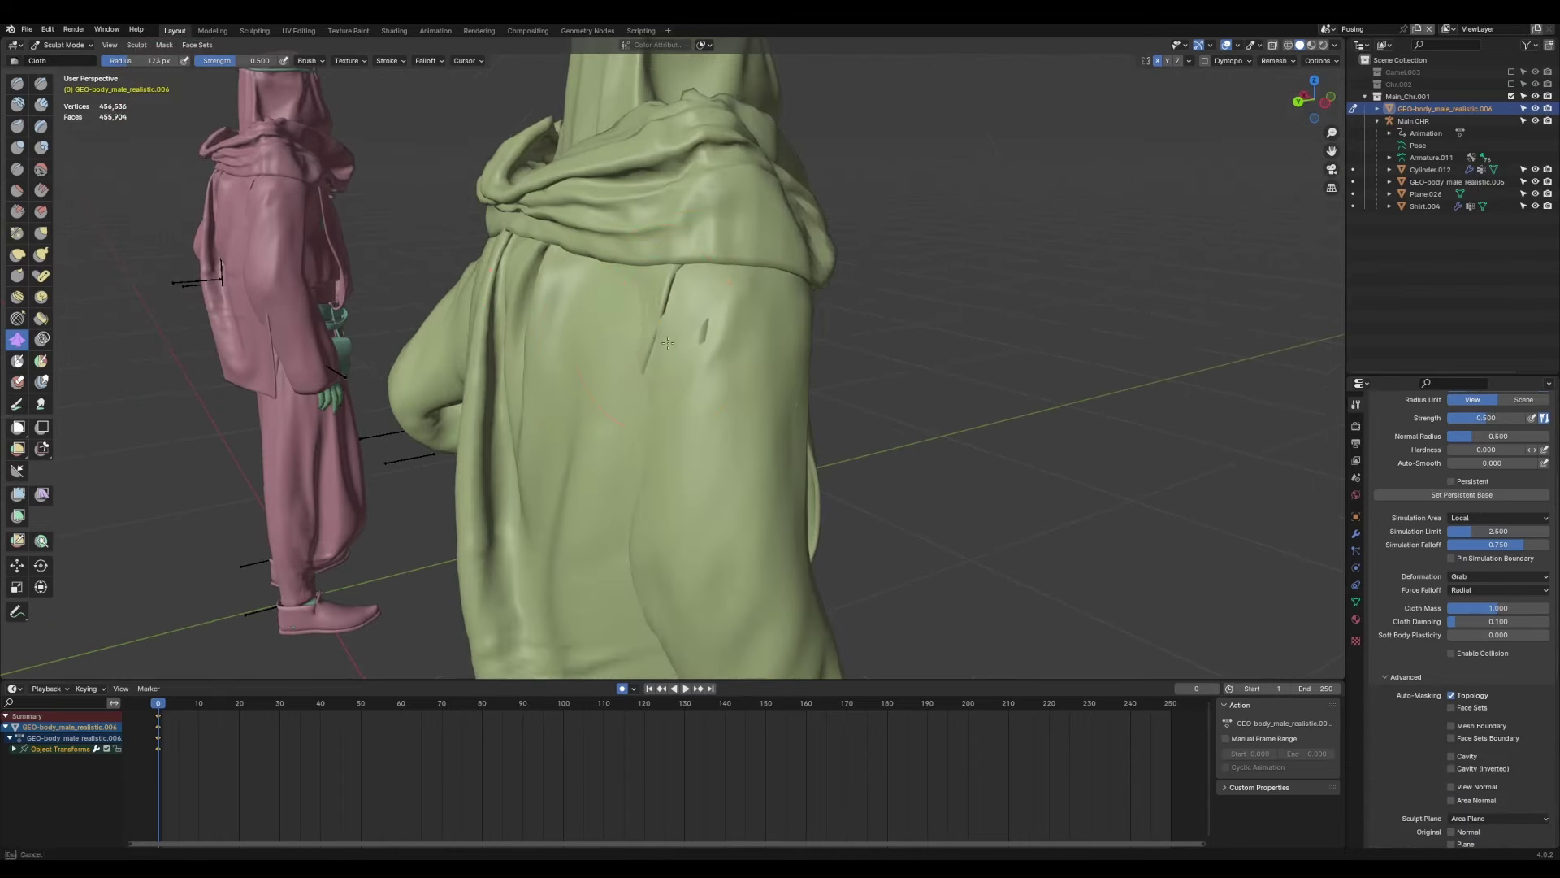
scroll(625, 301, "down", 2)
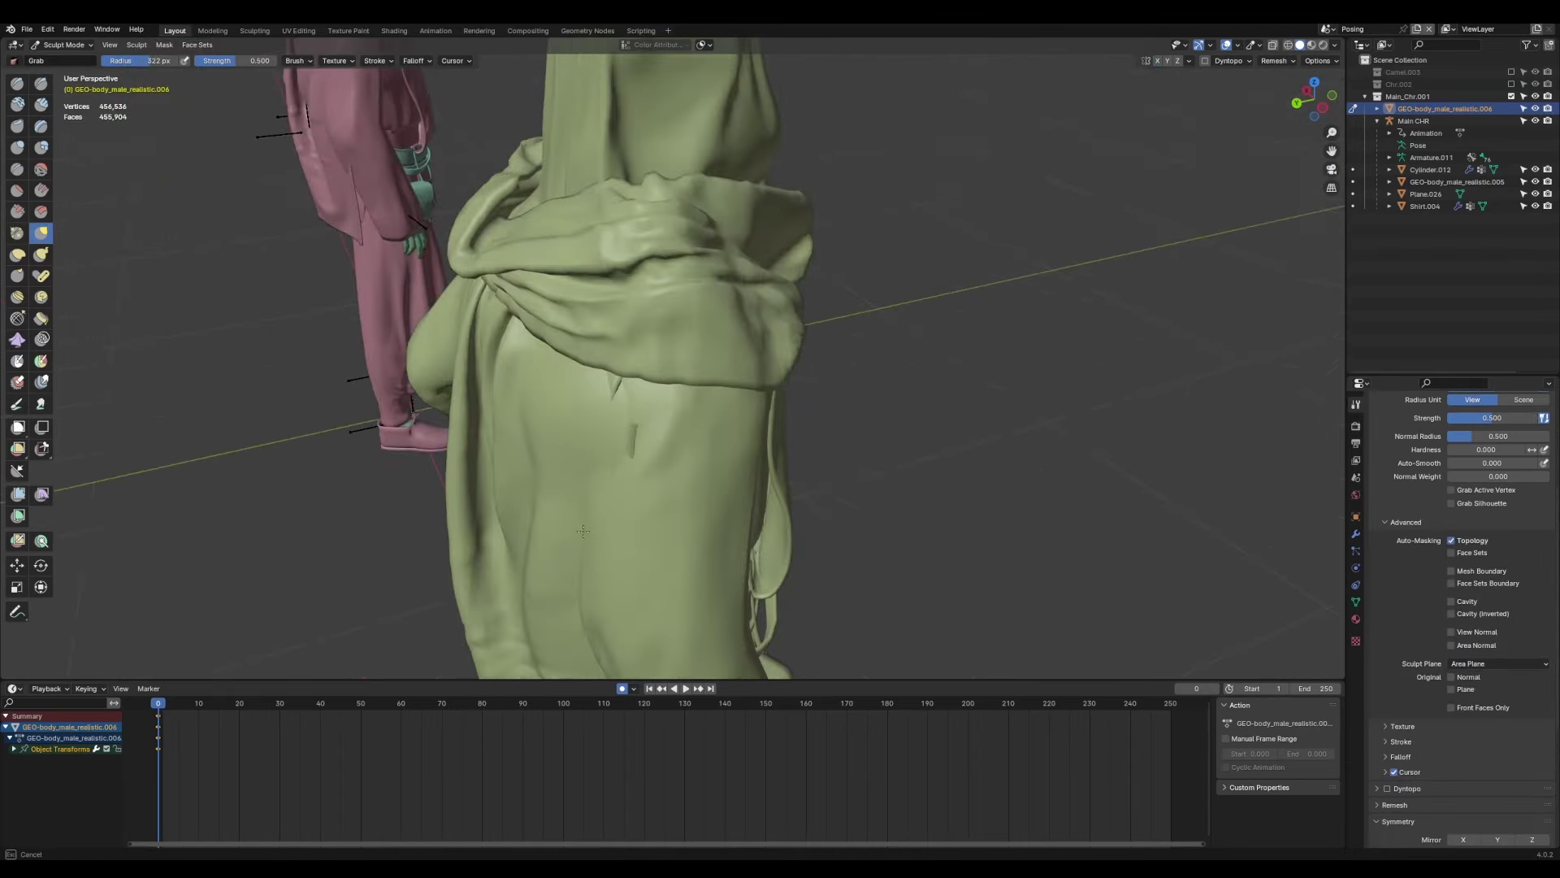
middle_click_drag(662, 523, 626, 522)
scroll(782, 511, "down", 2)
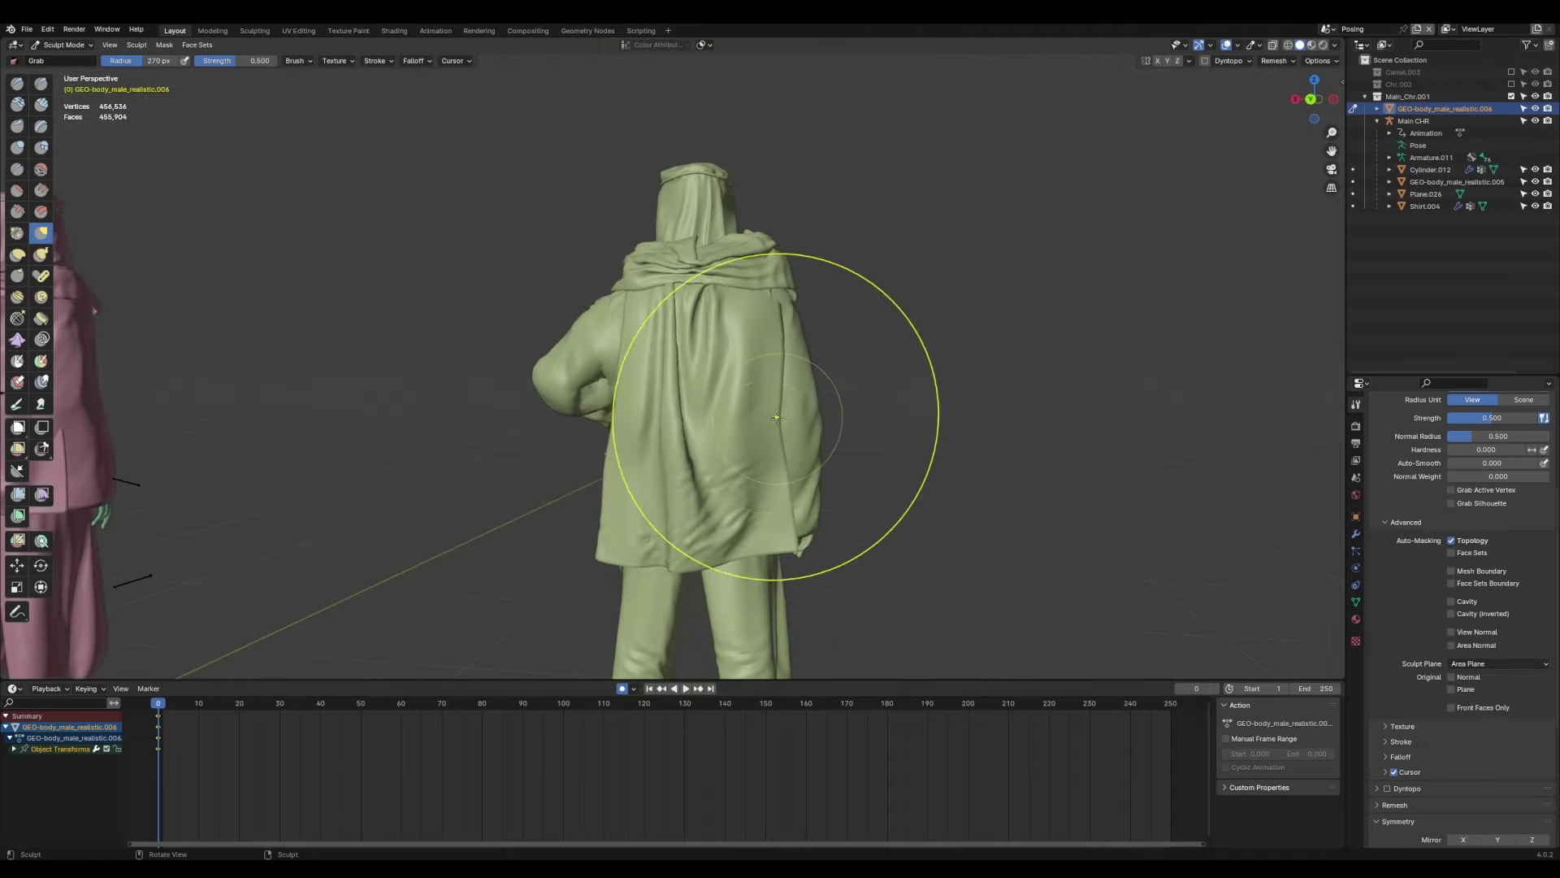
mouse_move(780, 419)
middle_mouse_down()
mouse_move(731, 431)
mouse_move(781, 422)
middle_mouse_up()
scroll(782, 406, "up", 6)
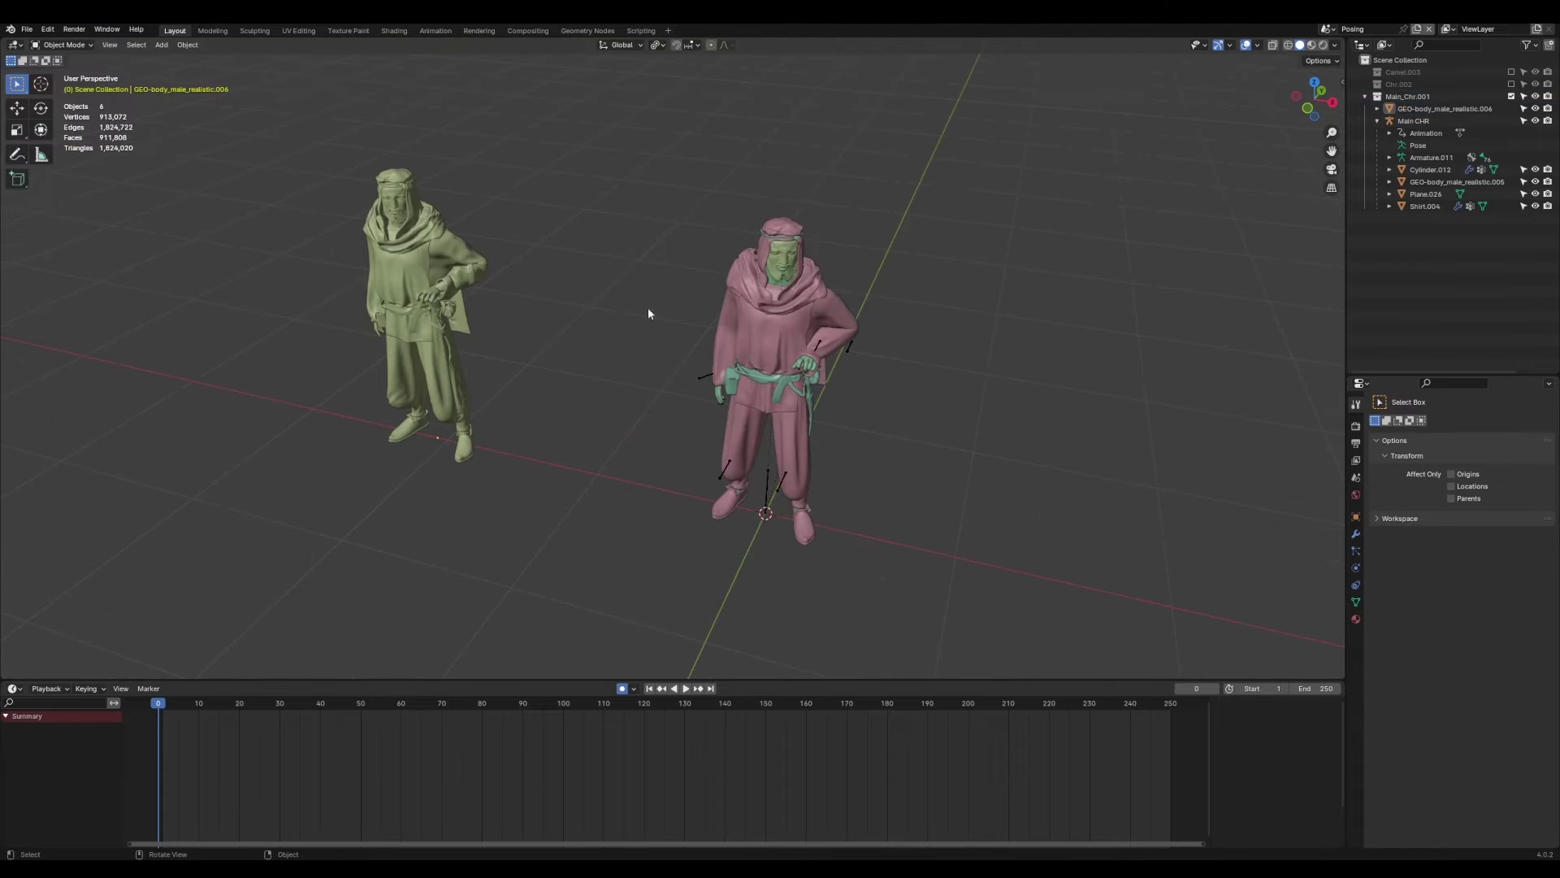
middle_click_drag(649, 313, 778, 391)
middle_click_drag(440, 258, 364, 393)
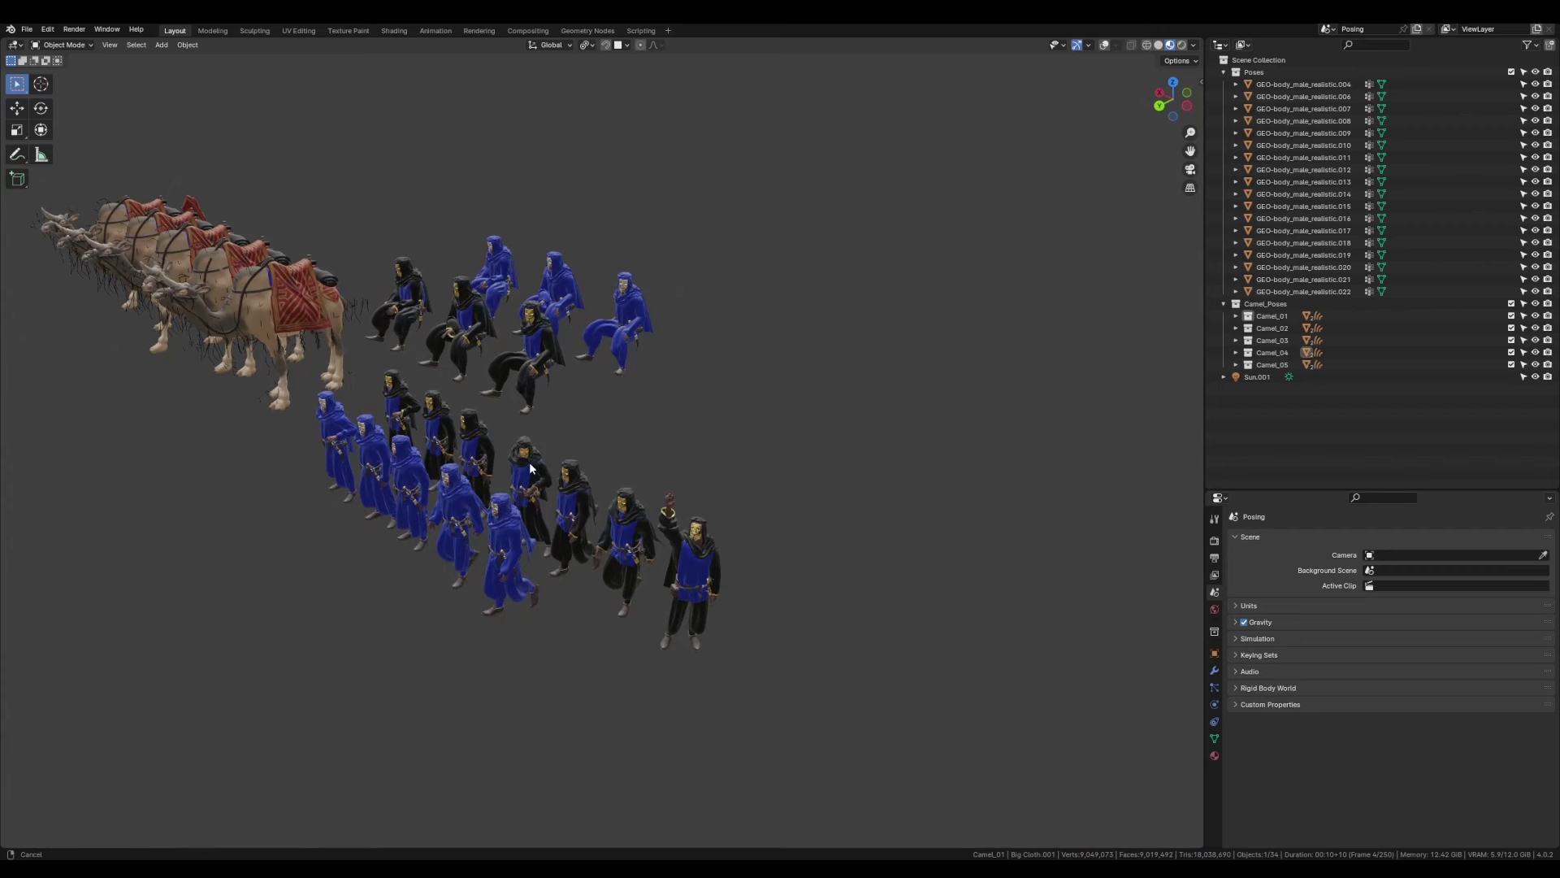
Place the Camel_03 asset in the cliff gate scene with snapping options adjusted.
scroll(698, 542, "up", 5)
scroll(697, 542, "up", 2)
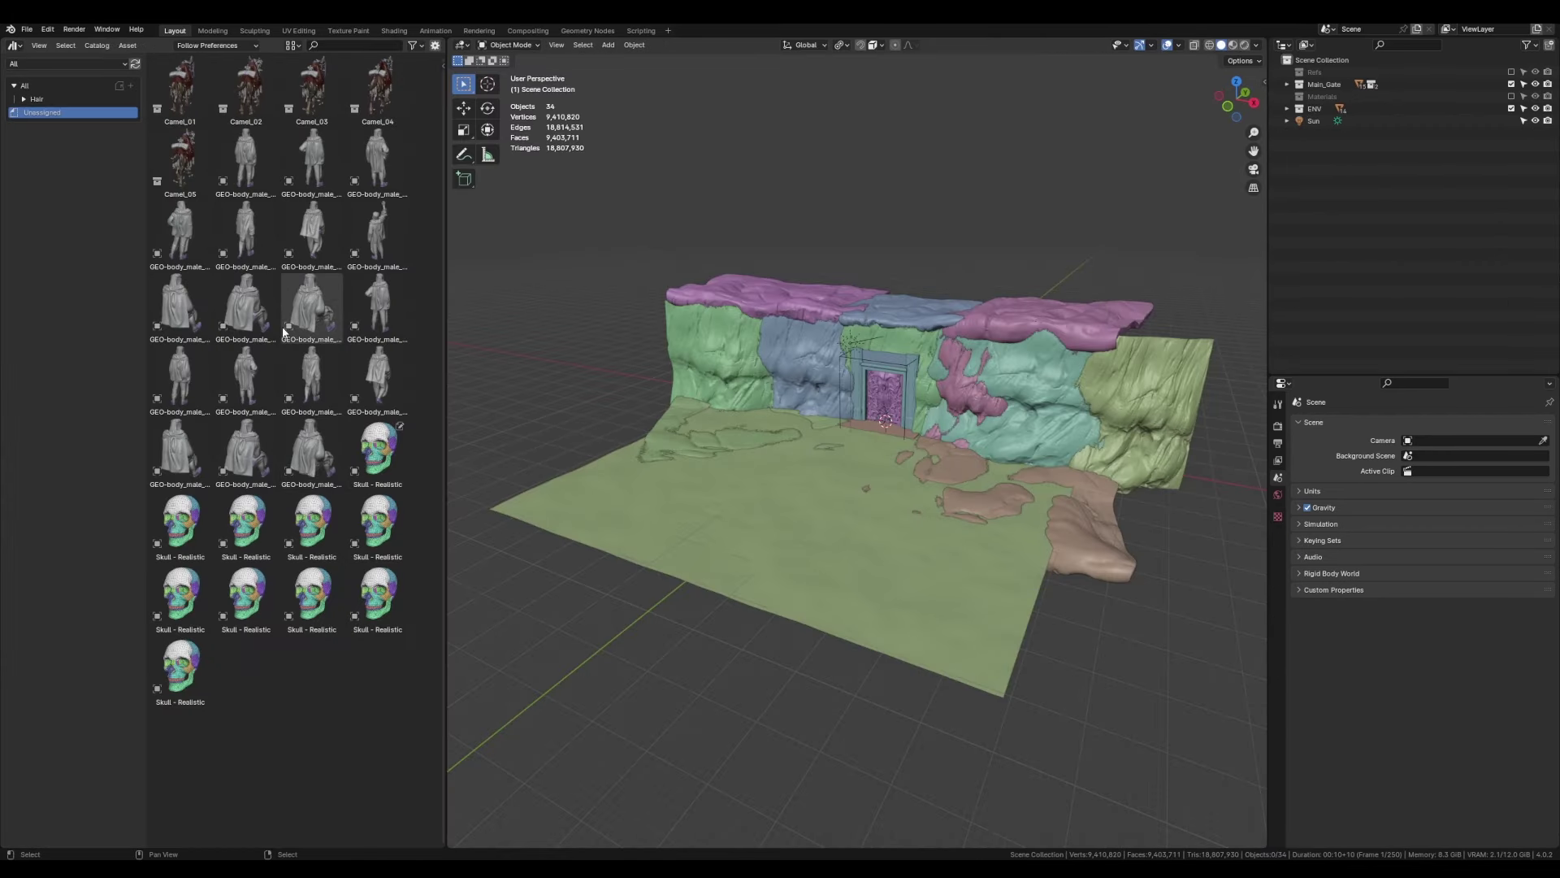
left_click_drag(1231, 103, 1240, 112)
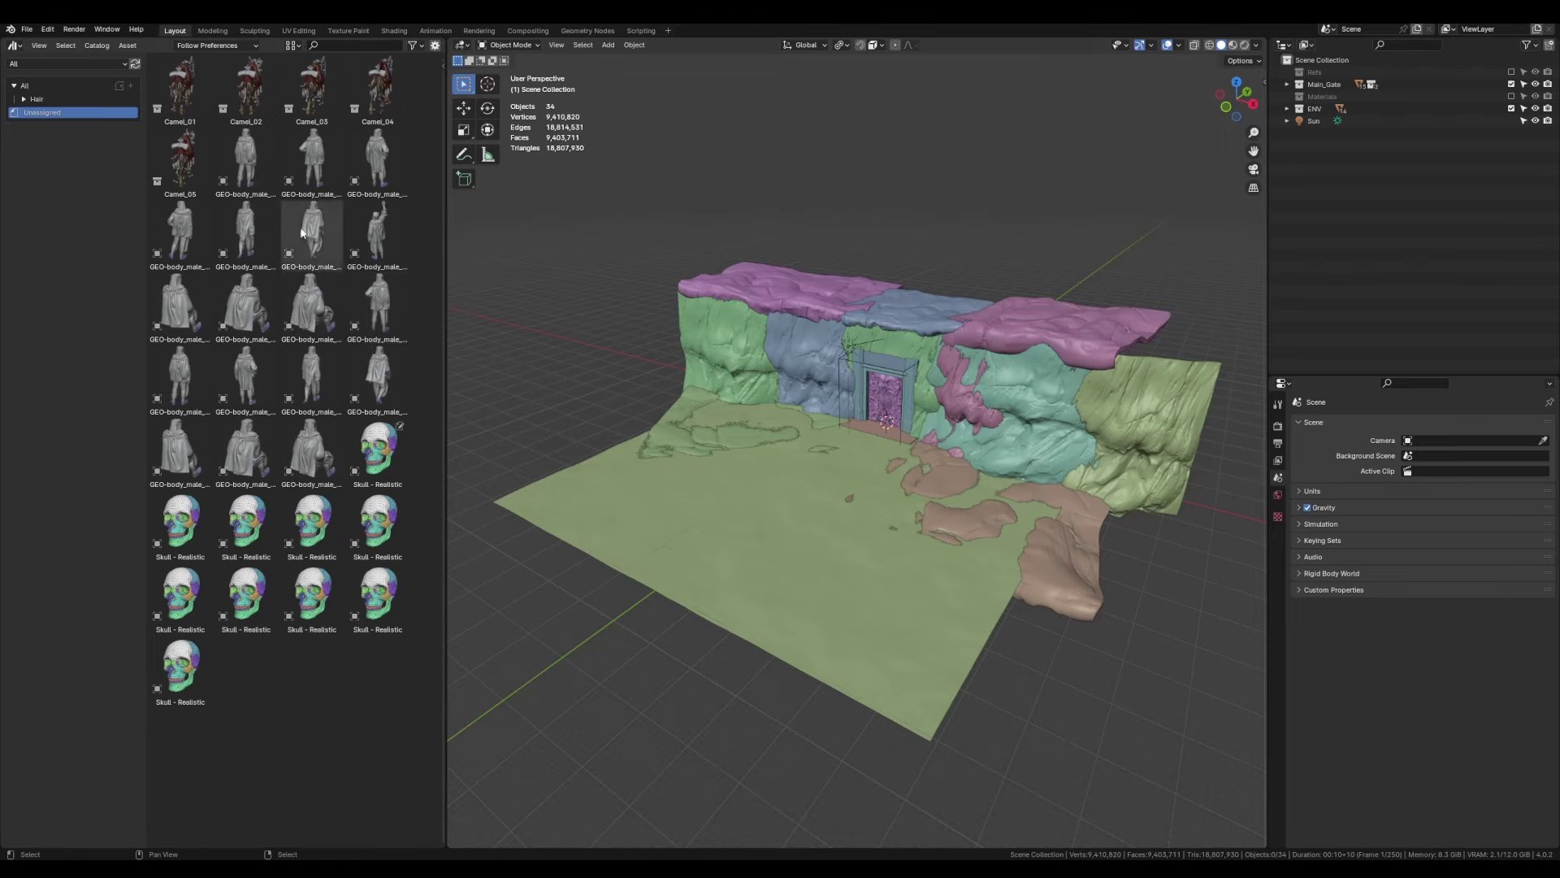
left_click(312, 91)
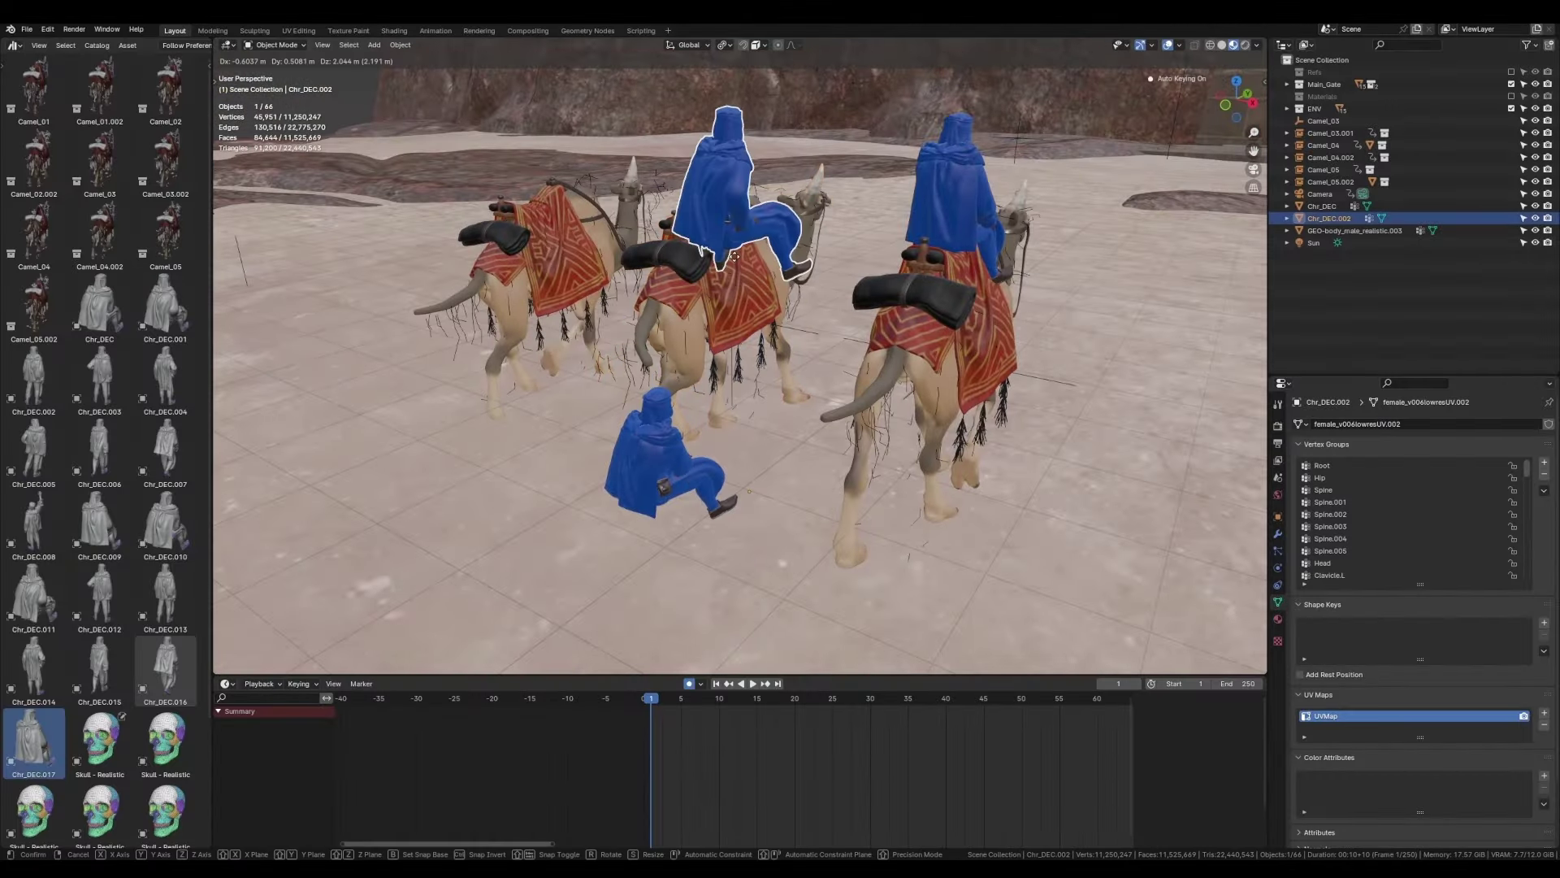
left_click(765, 44)
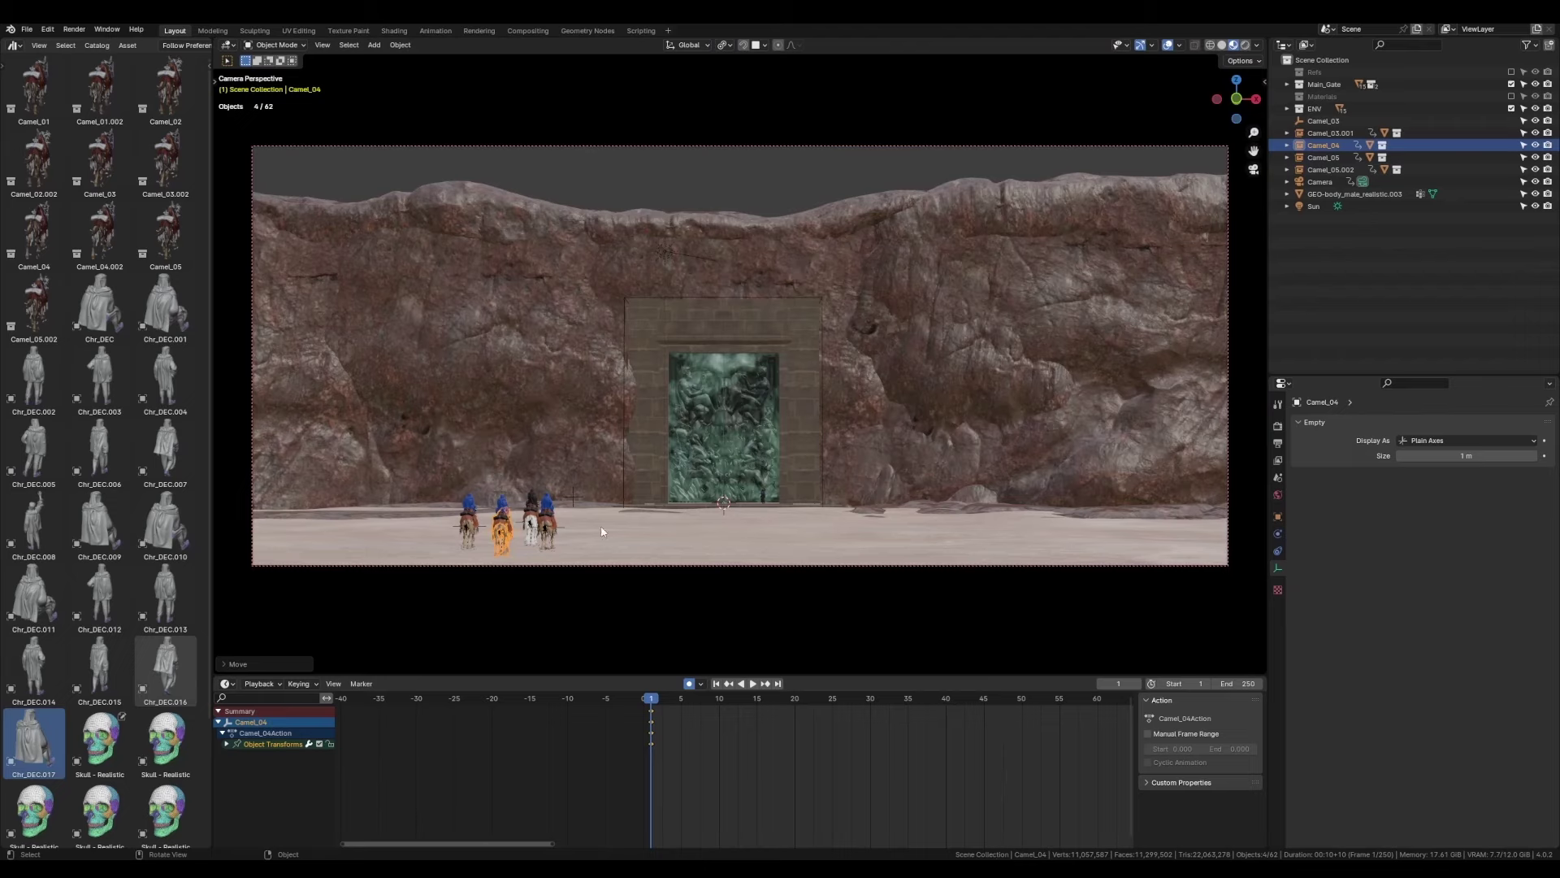
Reframe the camera shot at frame 13 and reset and reposition the Chr_DEC rider.
left_click(527, 526)
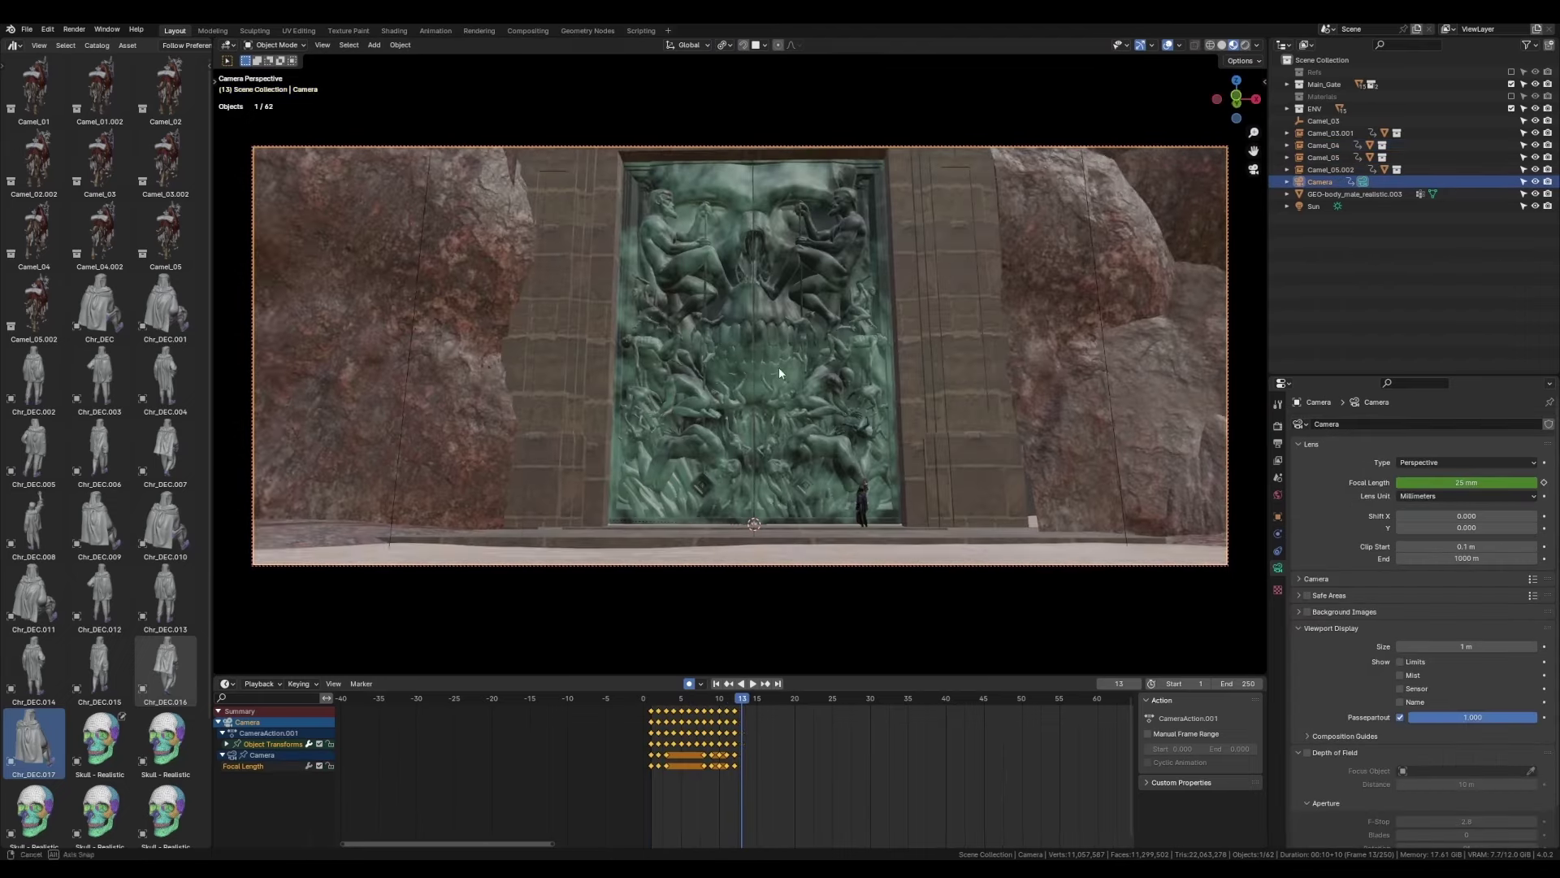
middle_click_drag(762, 373, 940, 411)
left_click(958, 491)
key("alt+g")
key("g")
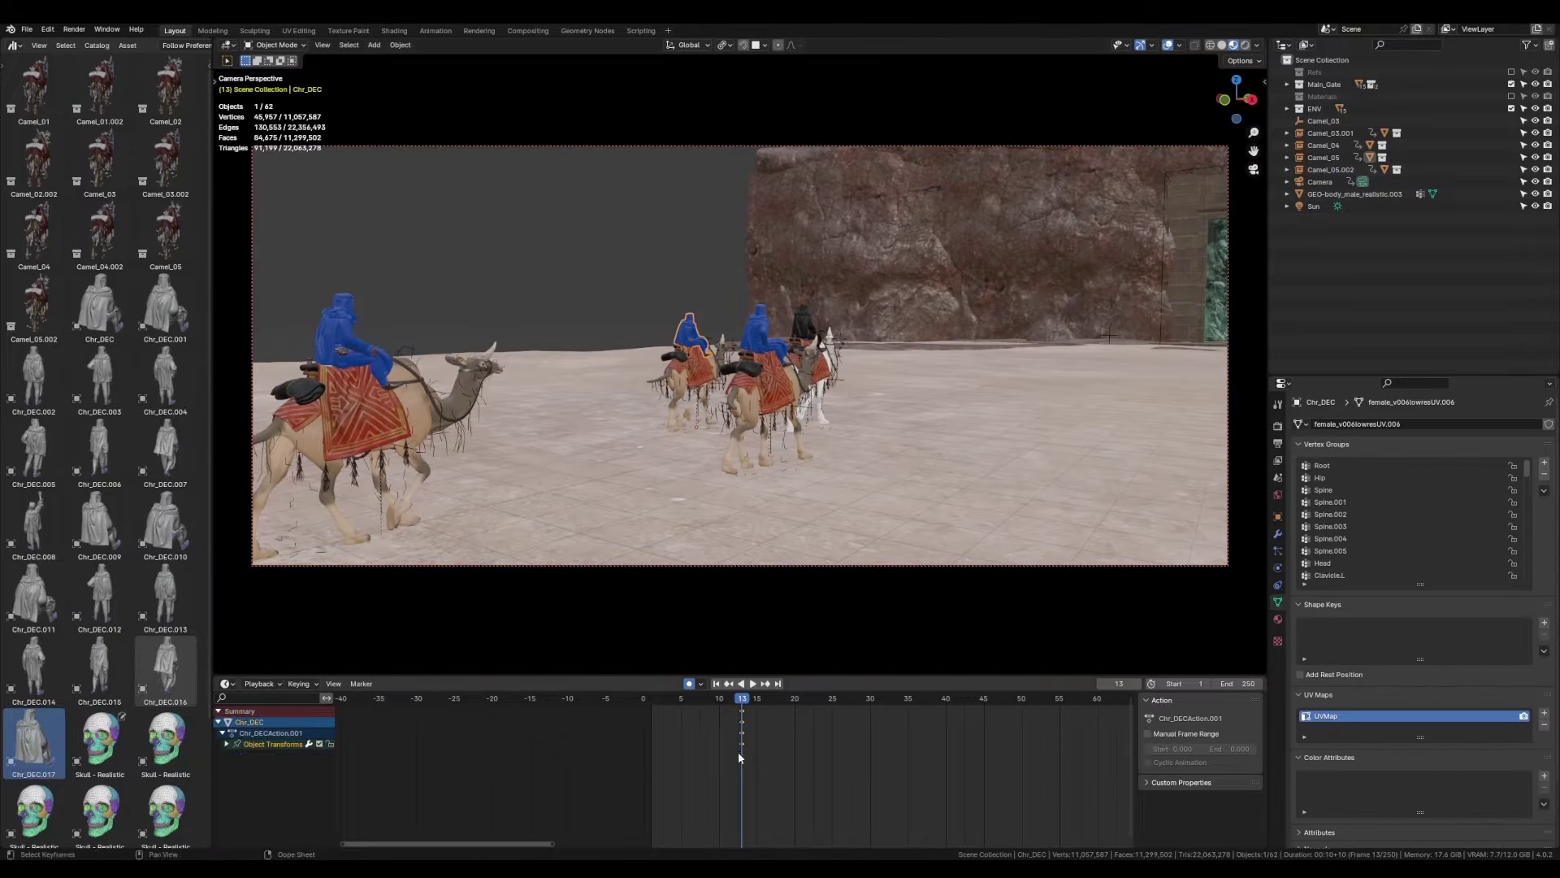
Shift the camera's keyframes from frame 18 onward so that key lands on frame 20.
left_click(1320, 182)
key("space")
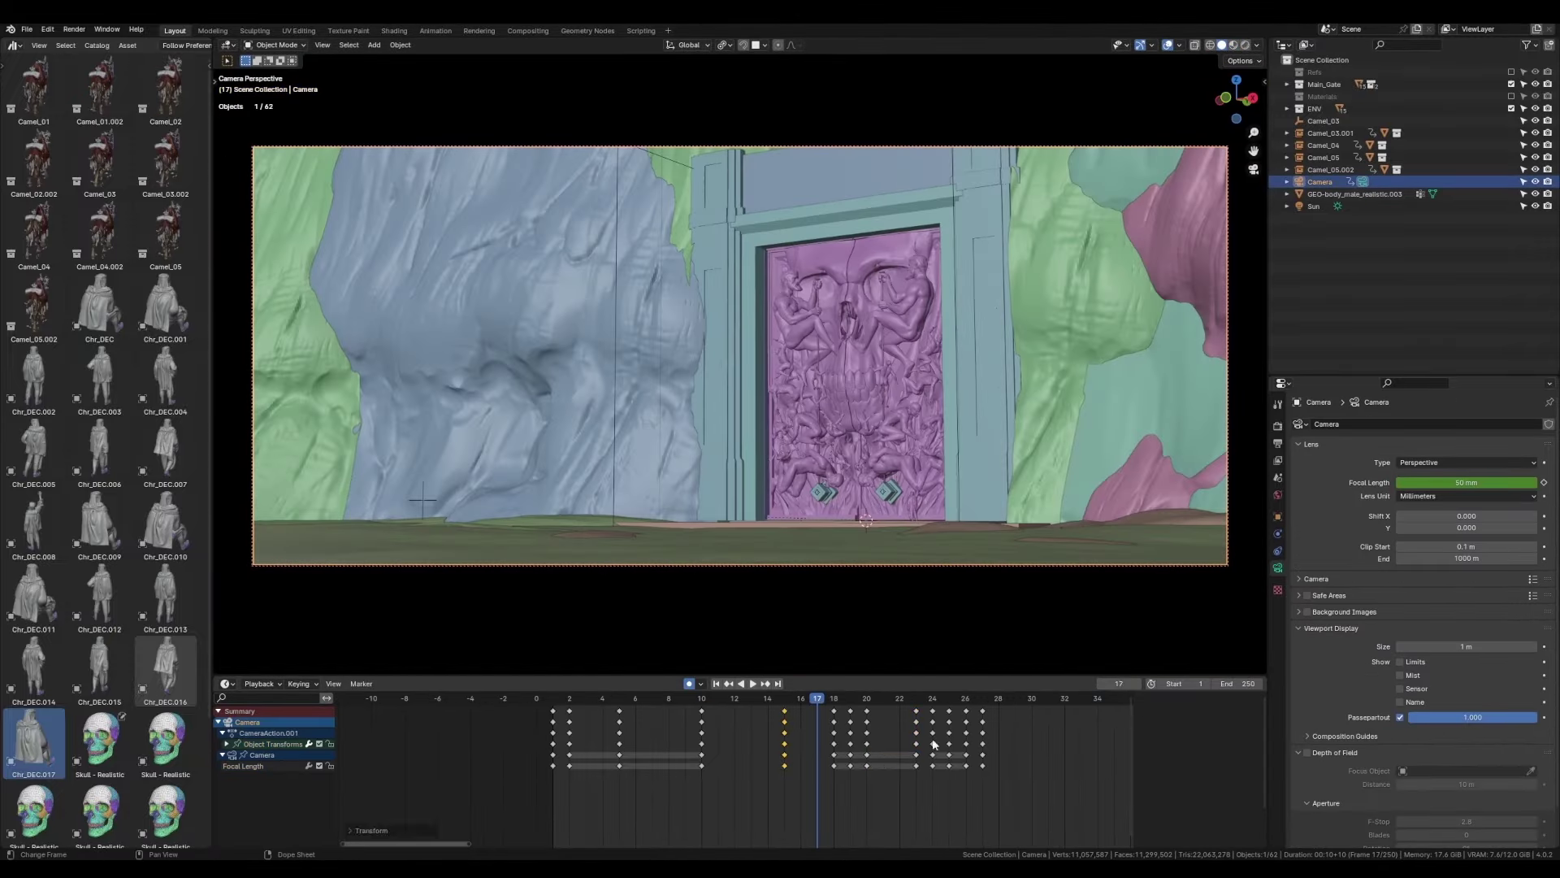
key("Right")
key("bracketright")
key("g")
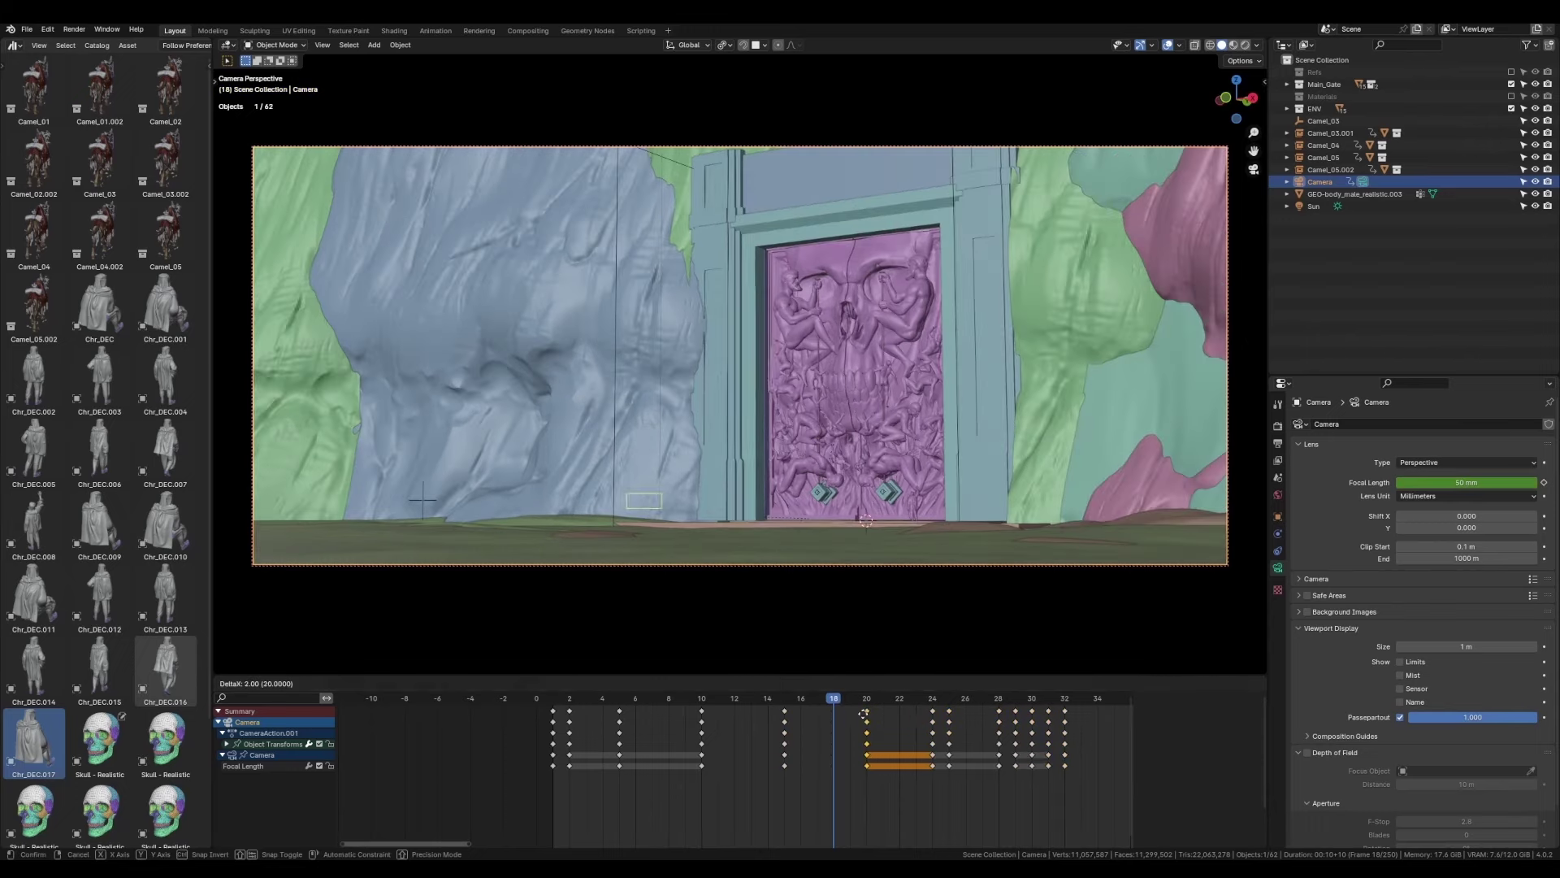
middle_click_drag(862, 780, 903, 785, "ctrl")
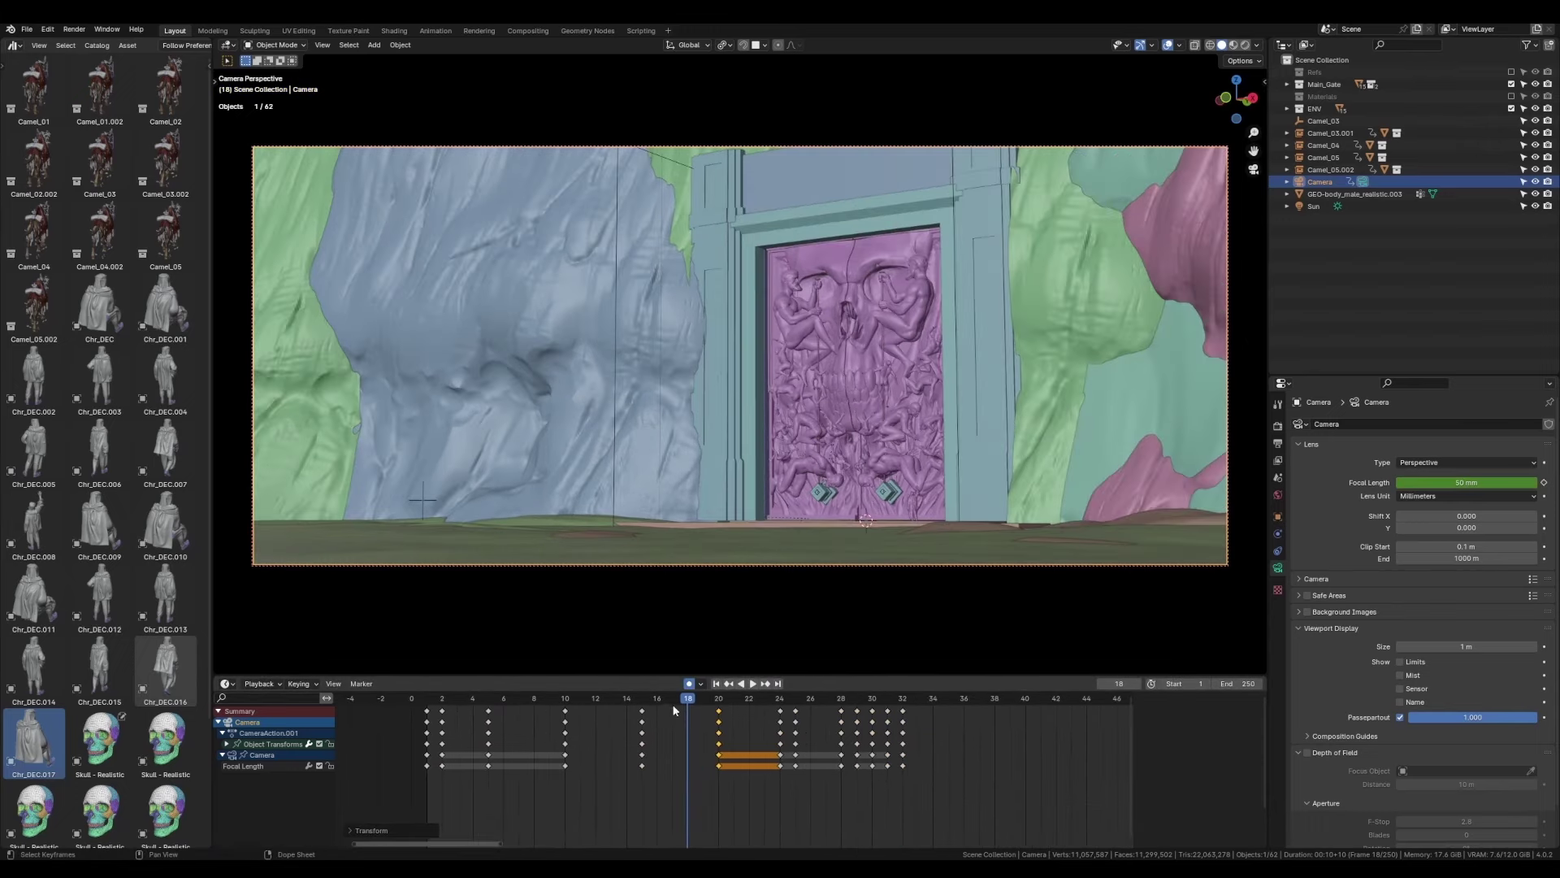
scroll(674, 705, "up", 3, "alt")
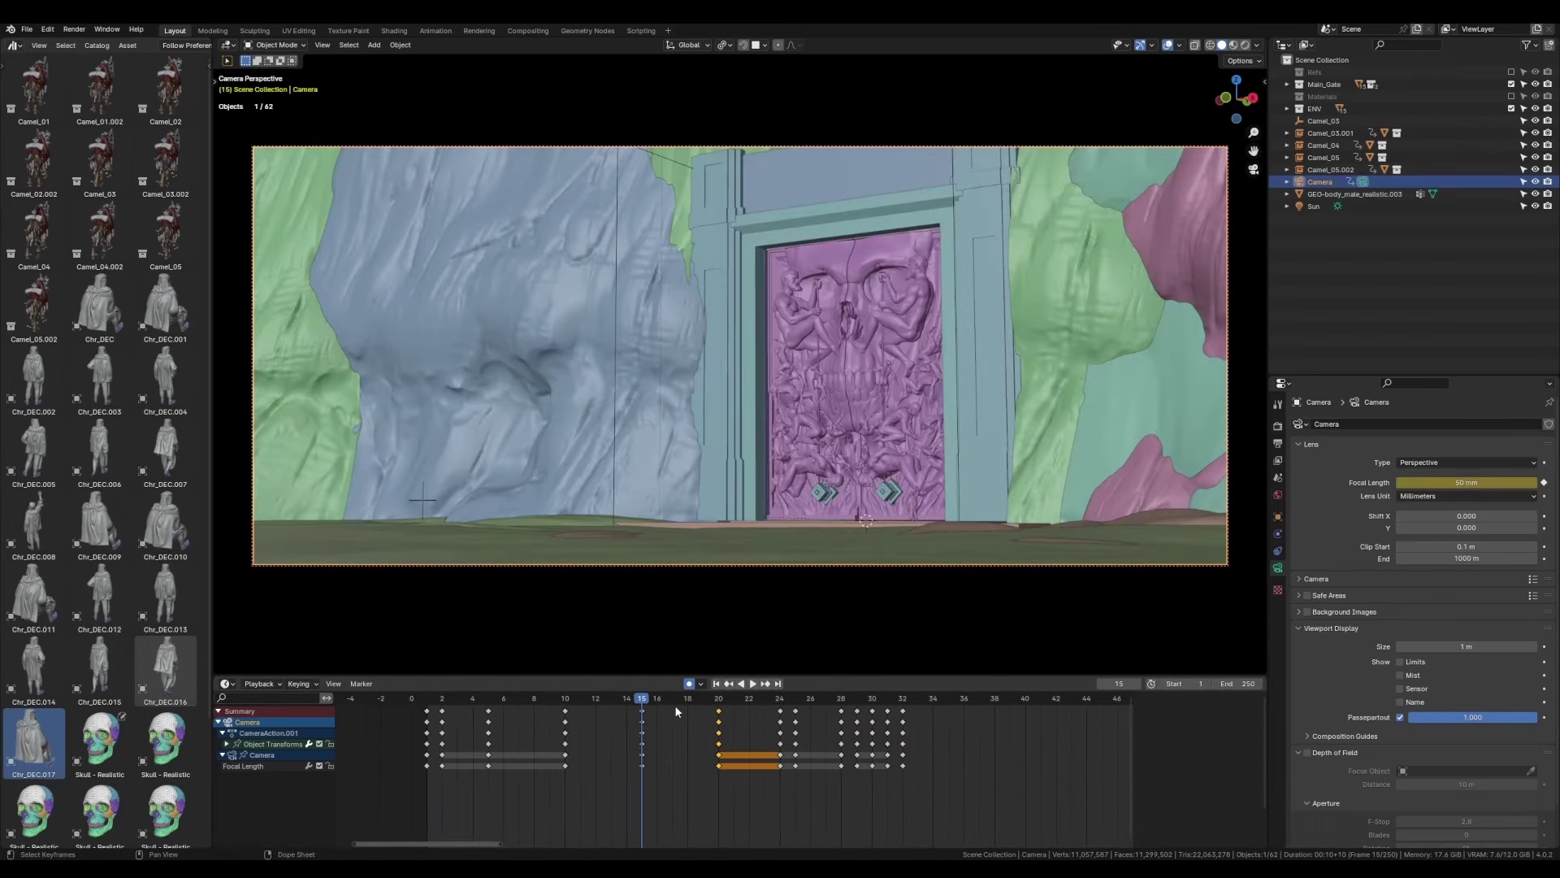
Check the later camera keyframes up to frame 28 and save incrementally as WorkFile_10.
key("Up")
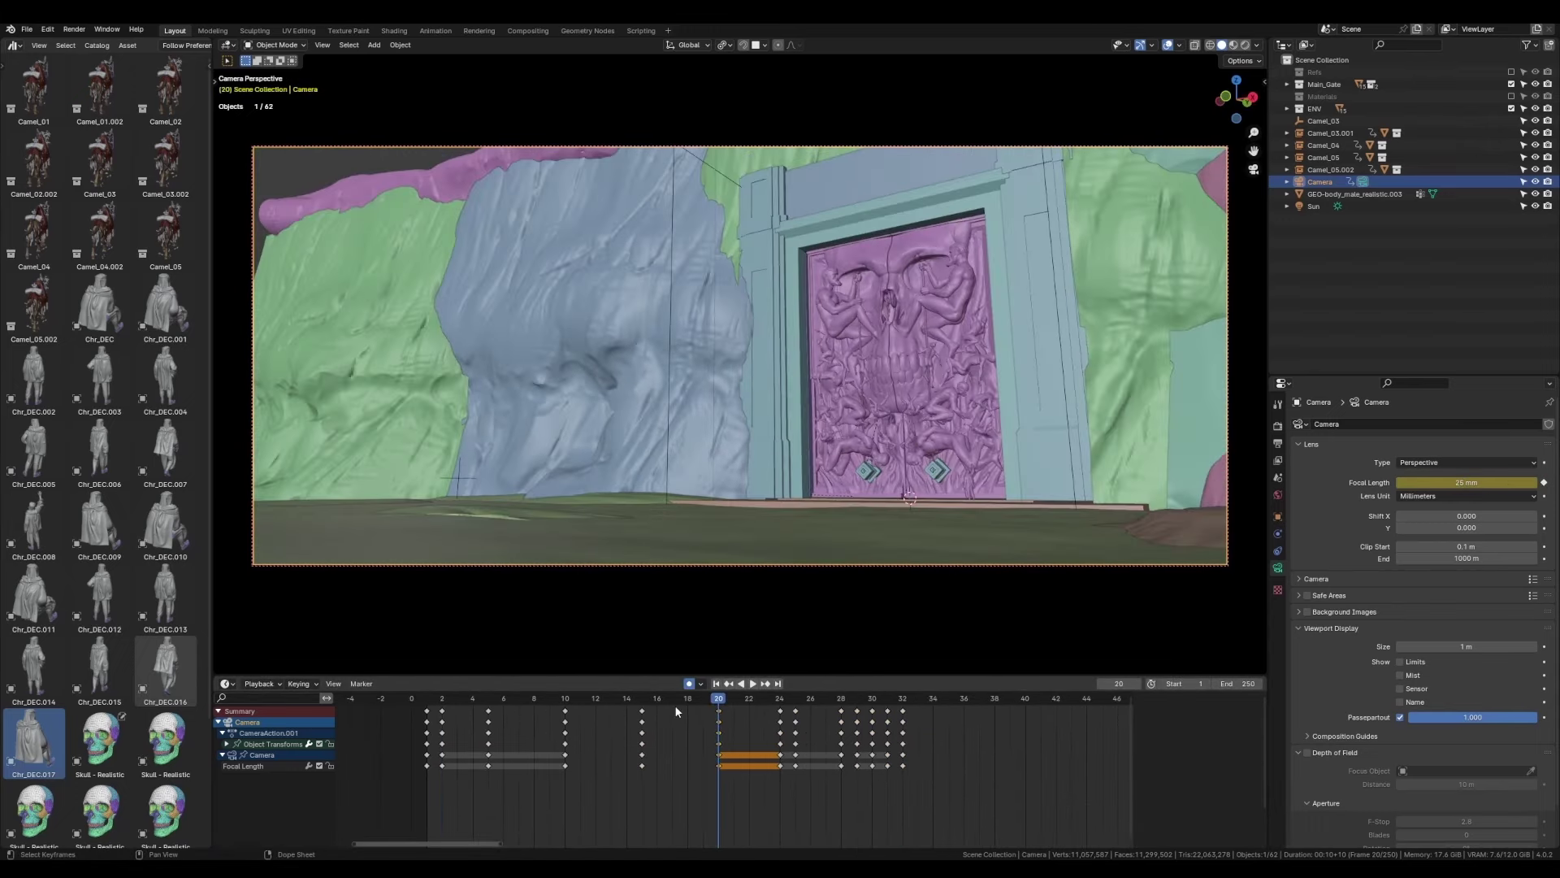
key("Up")
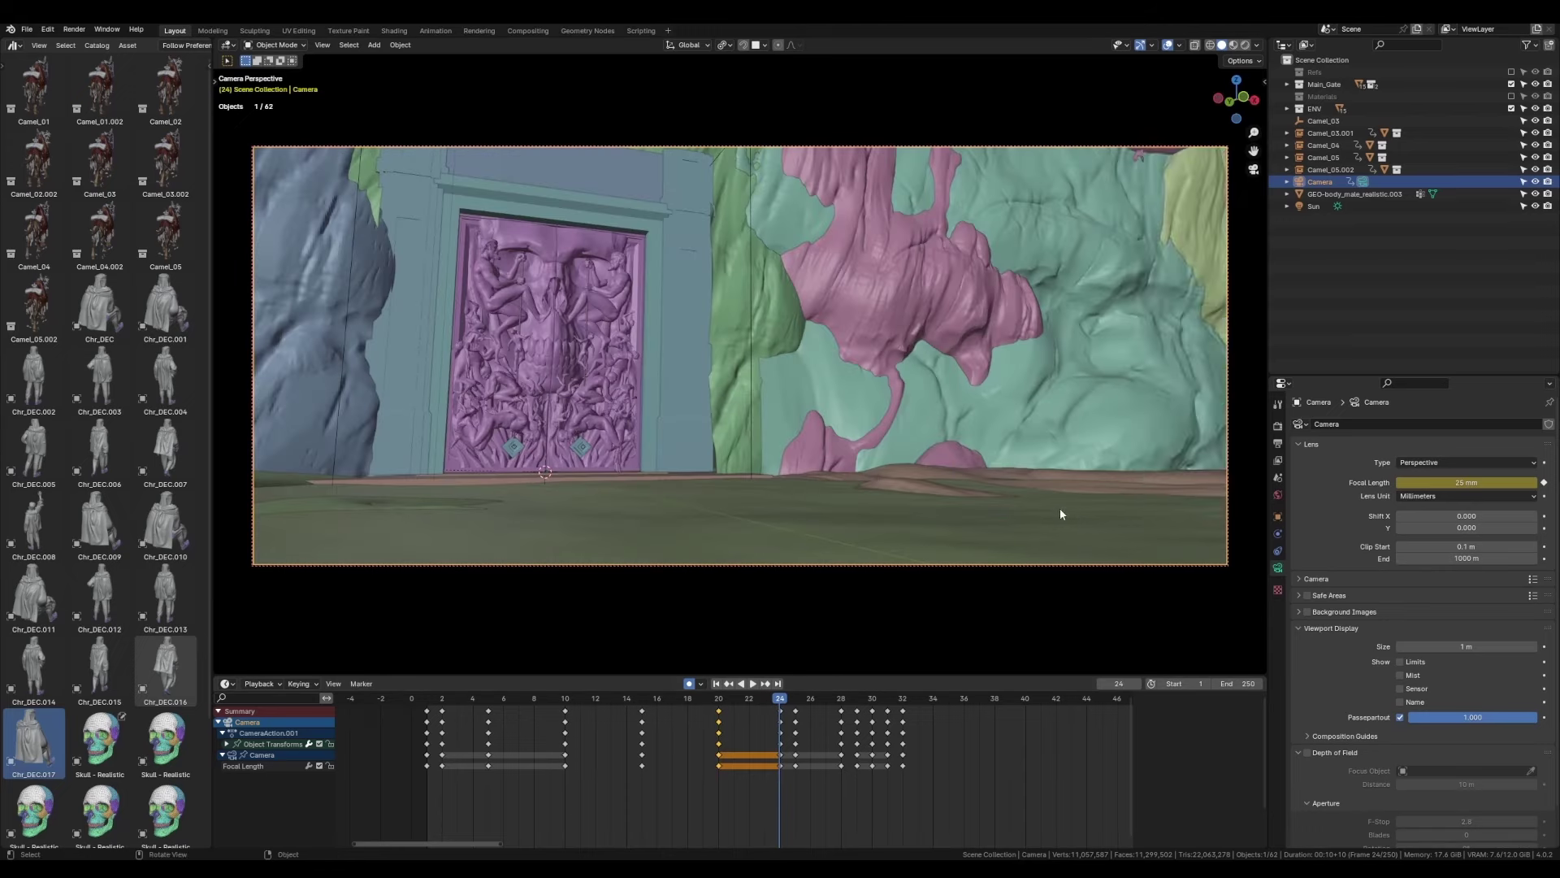
key("Up")
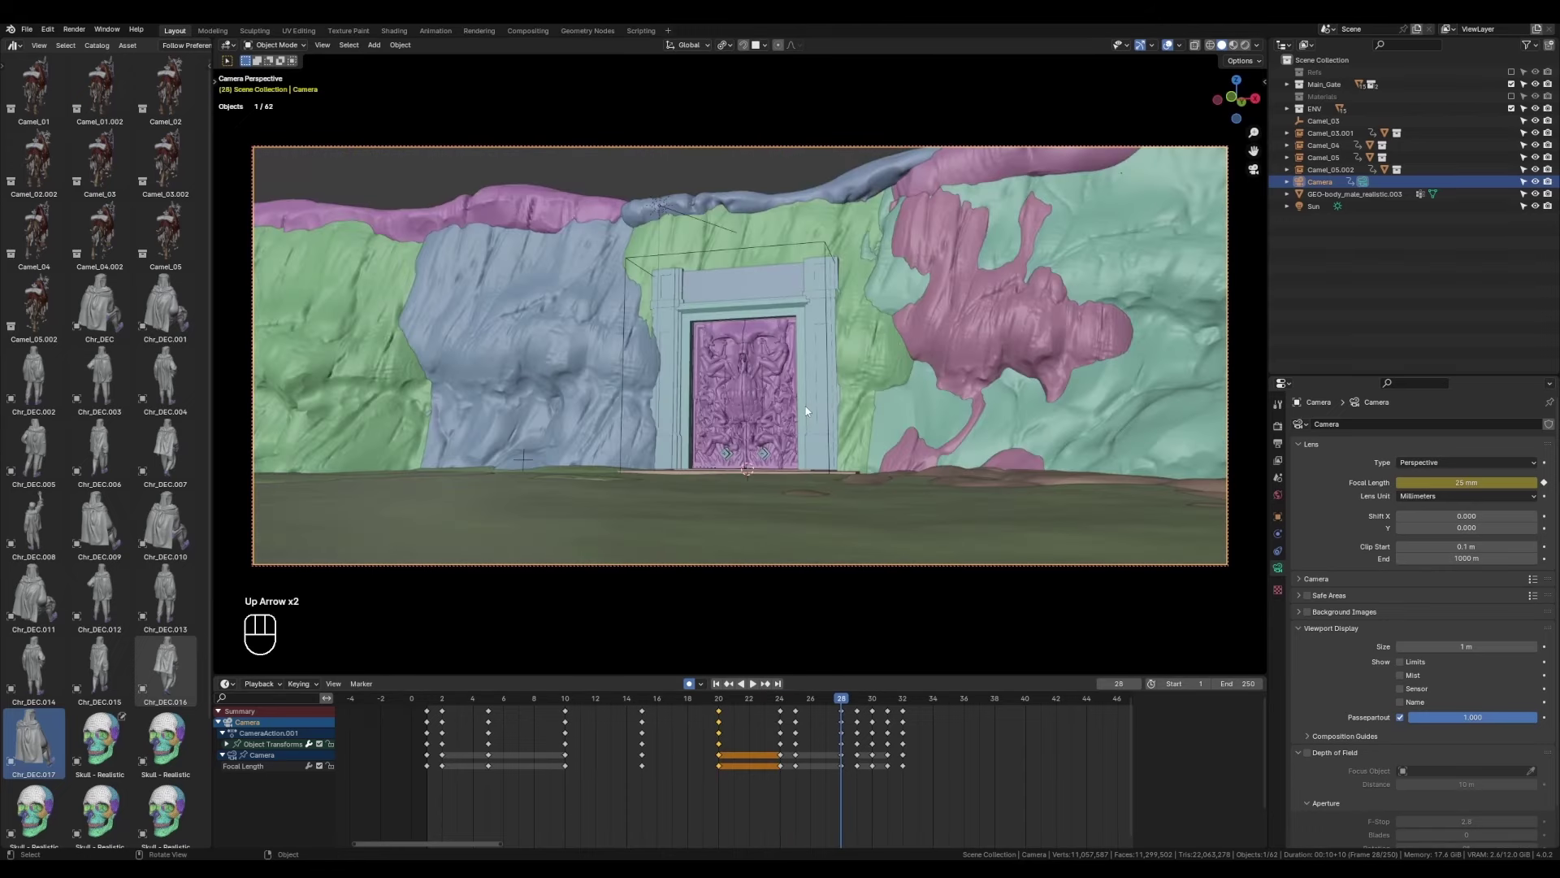
left_click(27, 29)
left_click(63, 120)
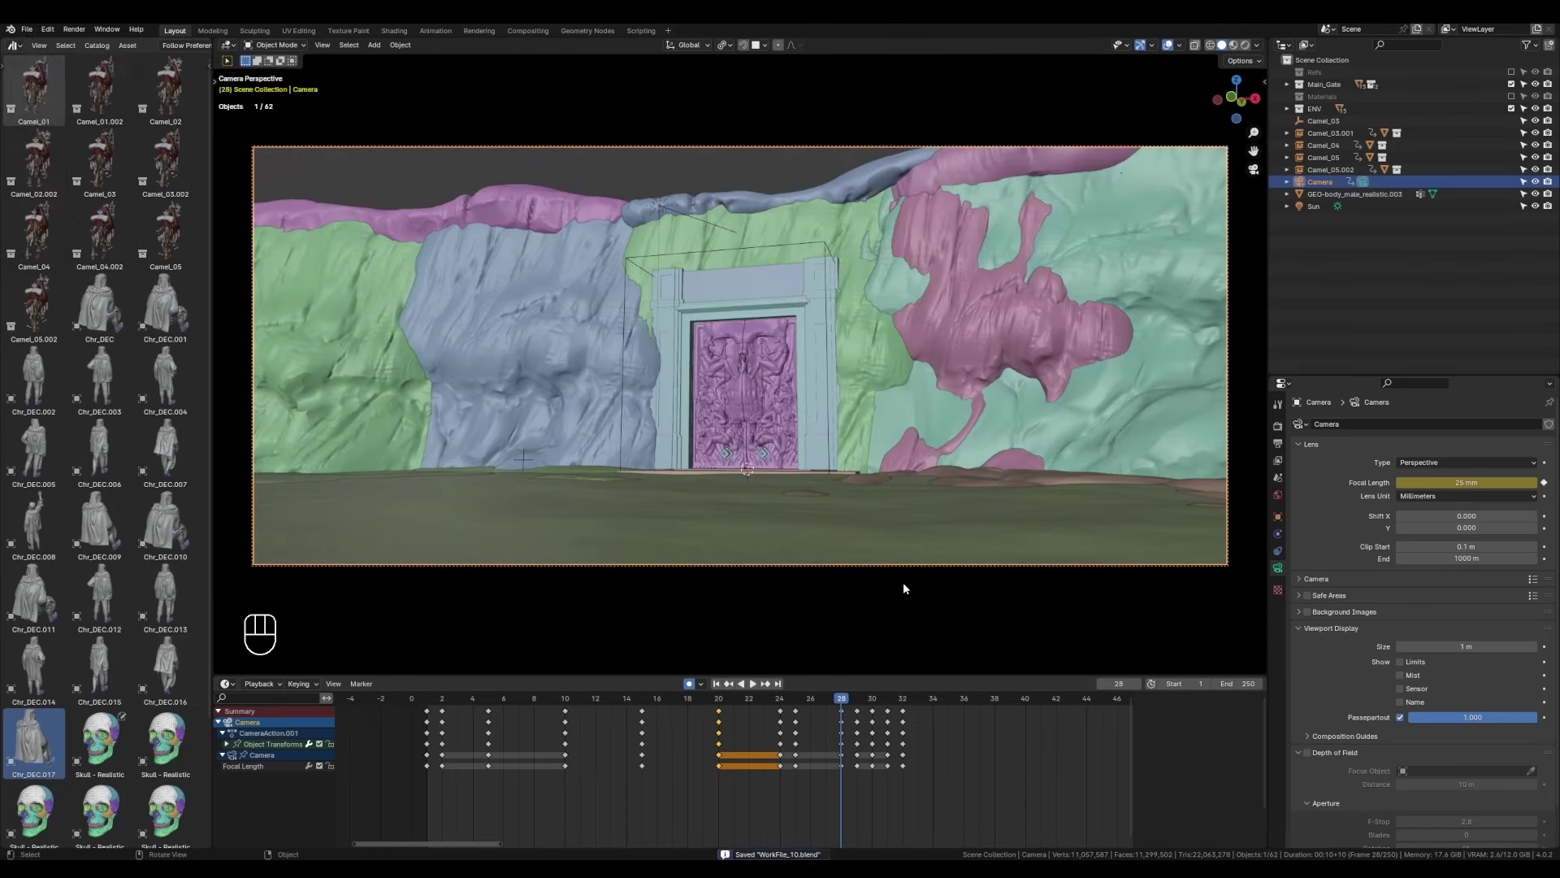
key("Up")
key("Up")
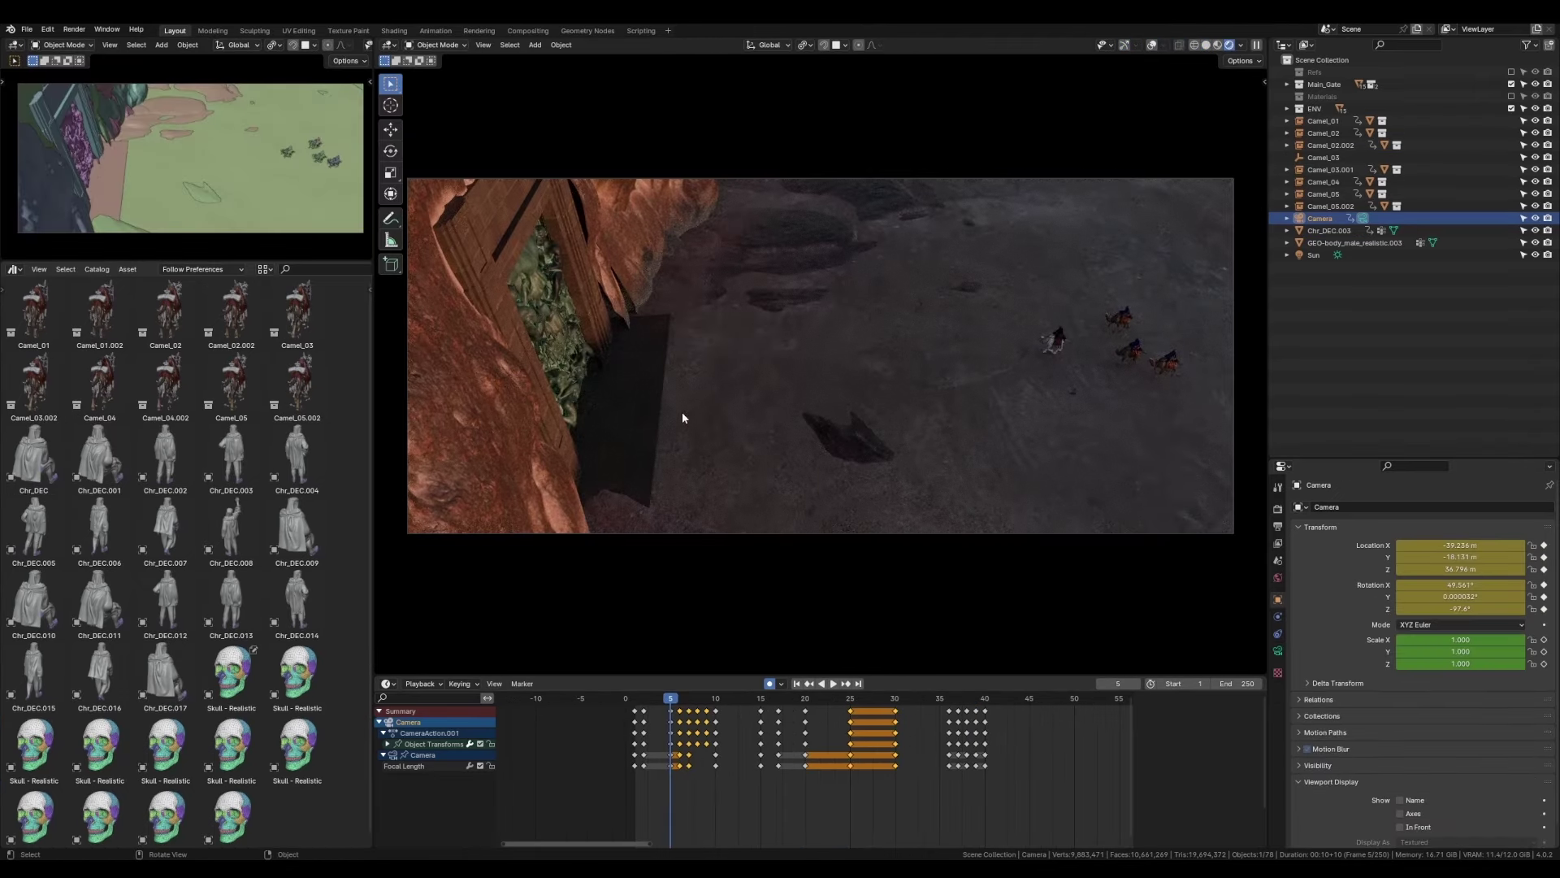
Scrub frames 1–5 and rotate the Sun light to relight the cliffs and riders.
key("Left")
key("Left")
key("Left")
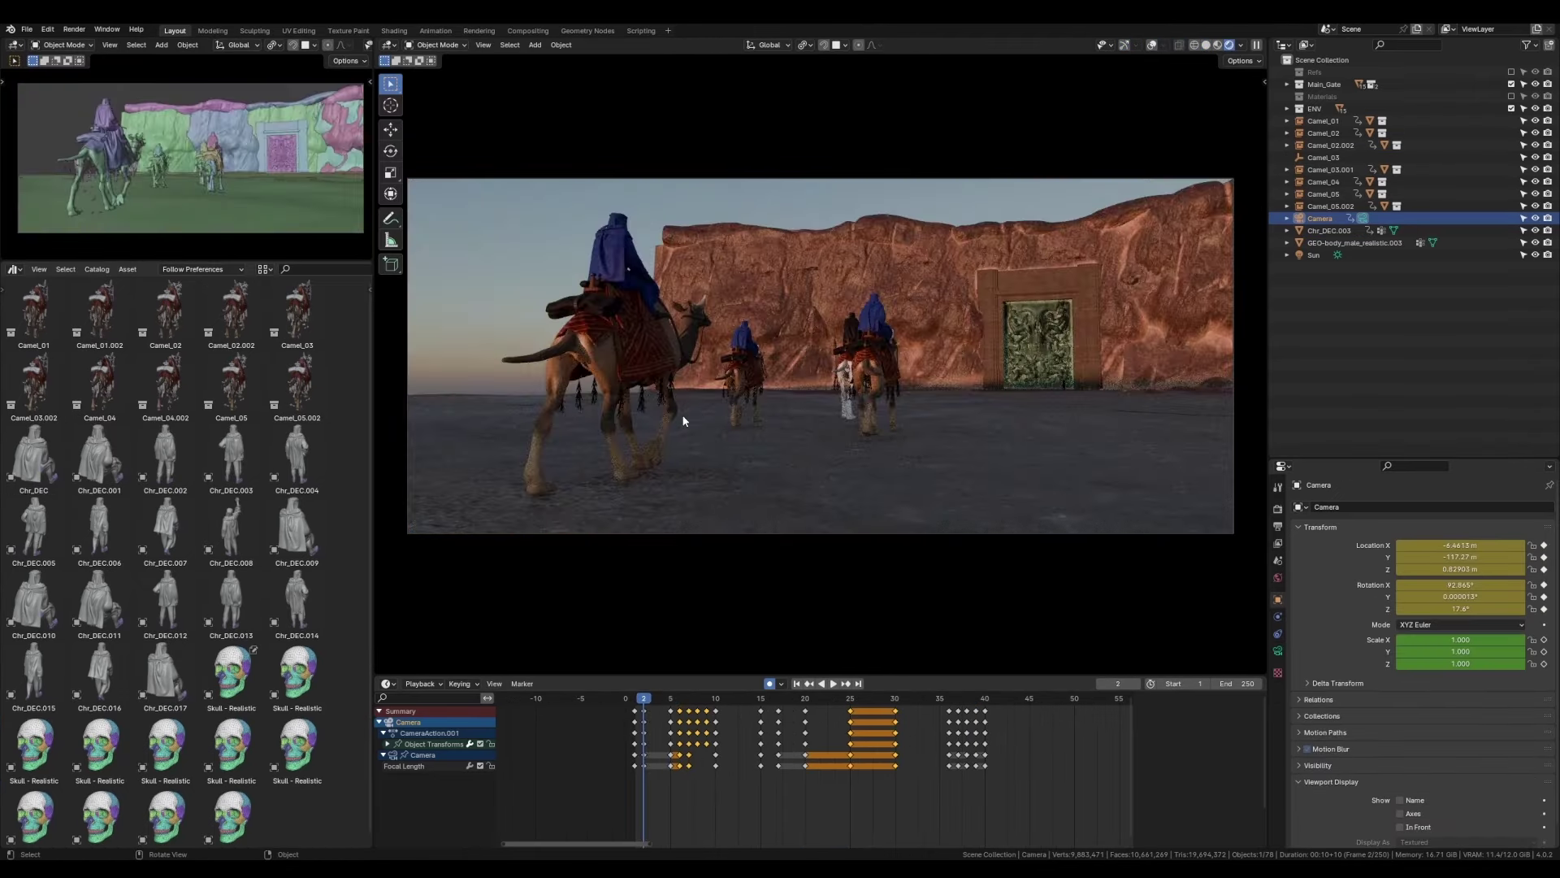
key("Left")
key("Right")
key("Right")
key("Right")
key("Right")
left_click(968, 381)
key("r")
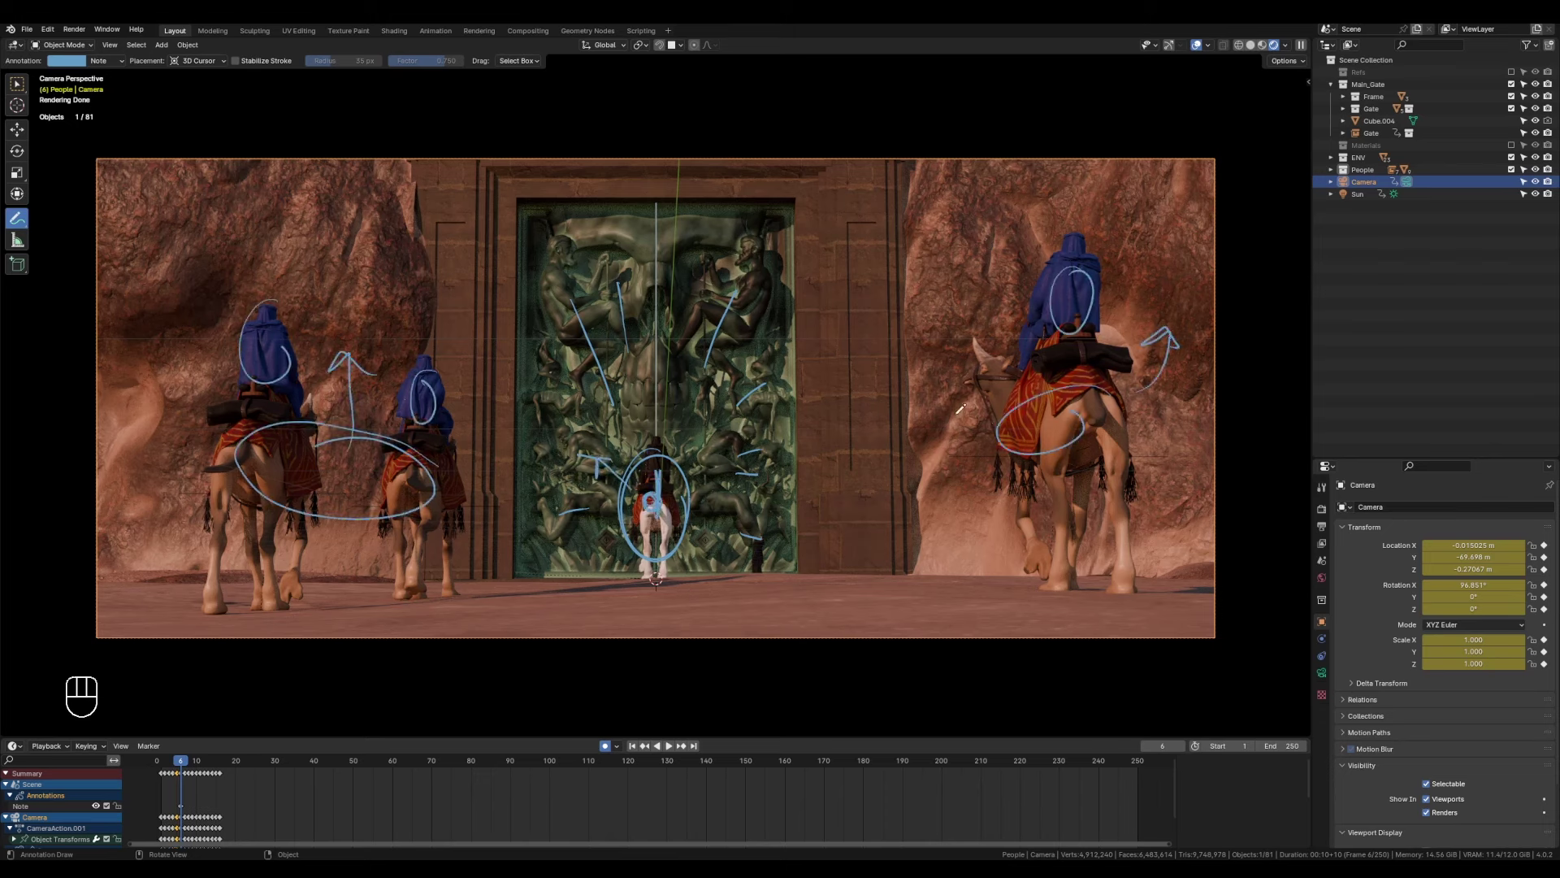
Delete the Annotation layer in the View sidebar to clear the blue sketch strokes.
key("n")
left_click(1298, 508)
key("n")
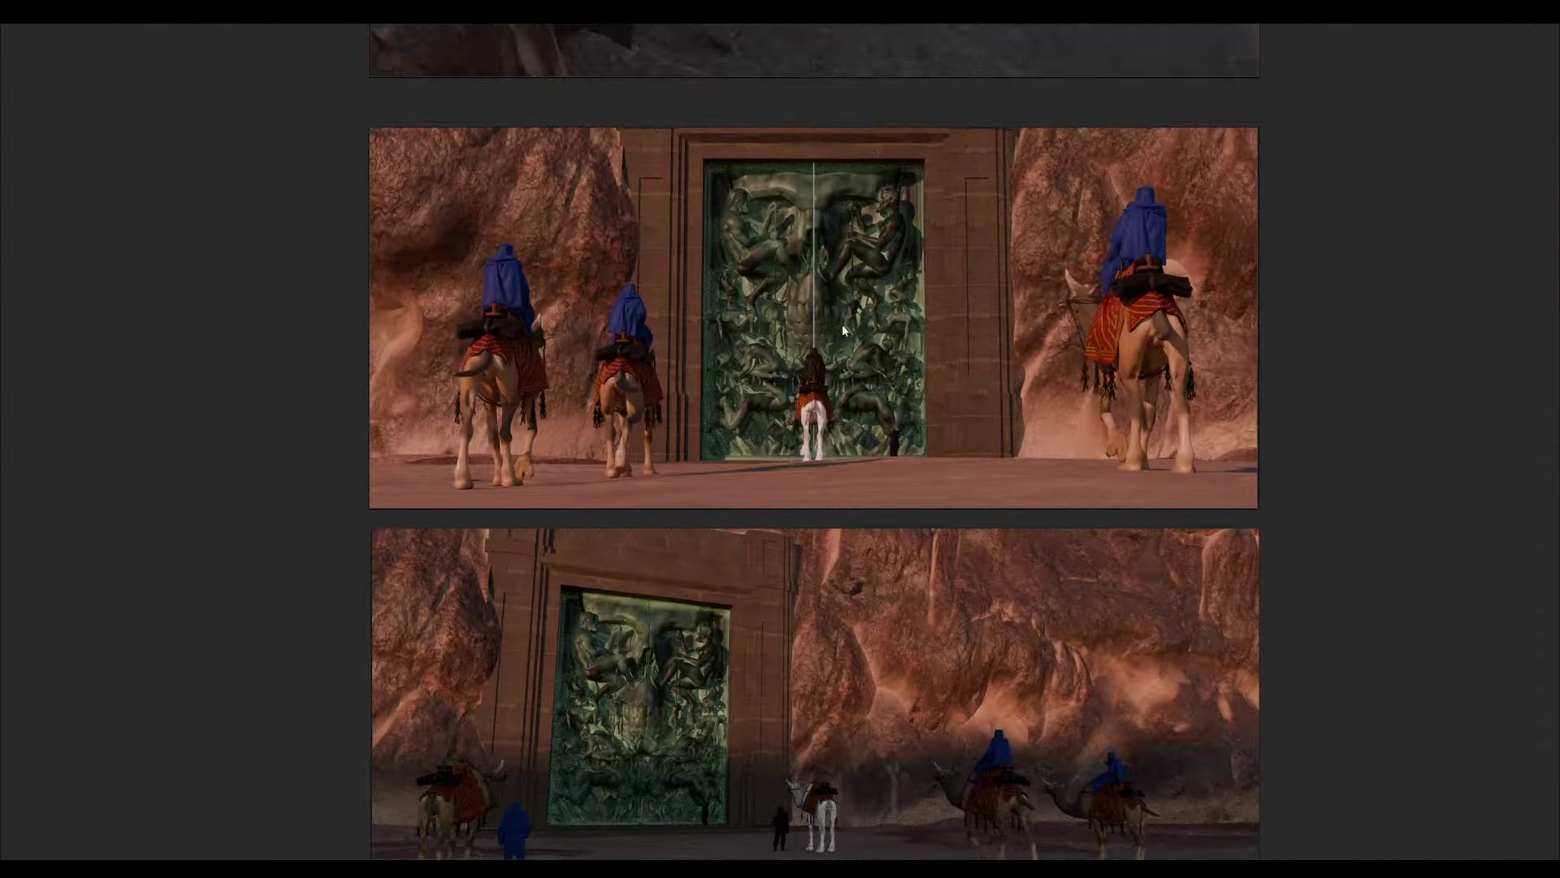
scroll(836, 498, "down", 6)
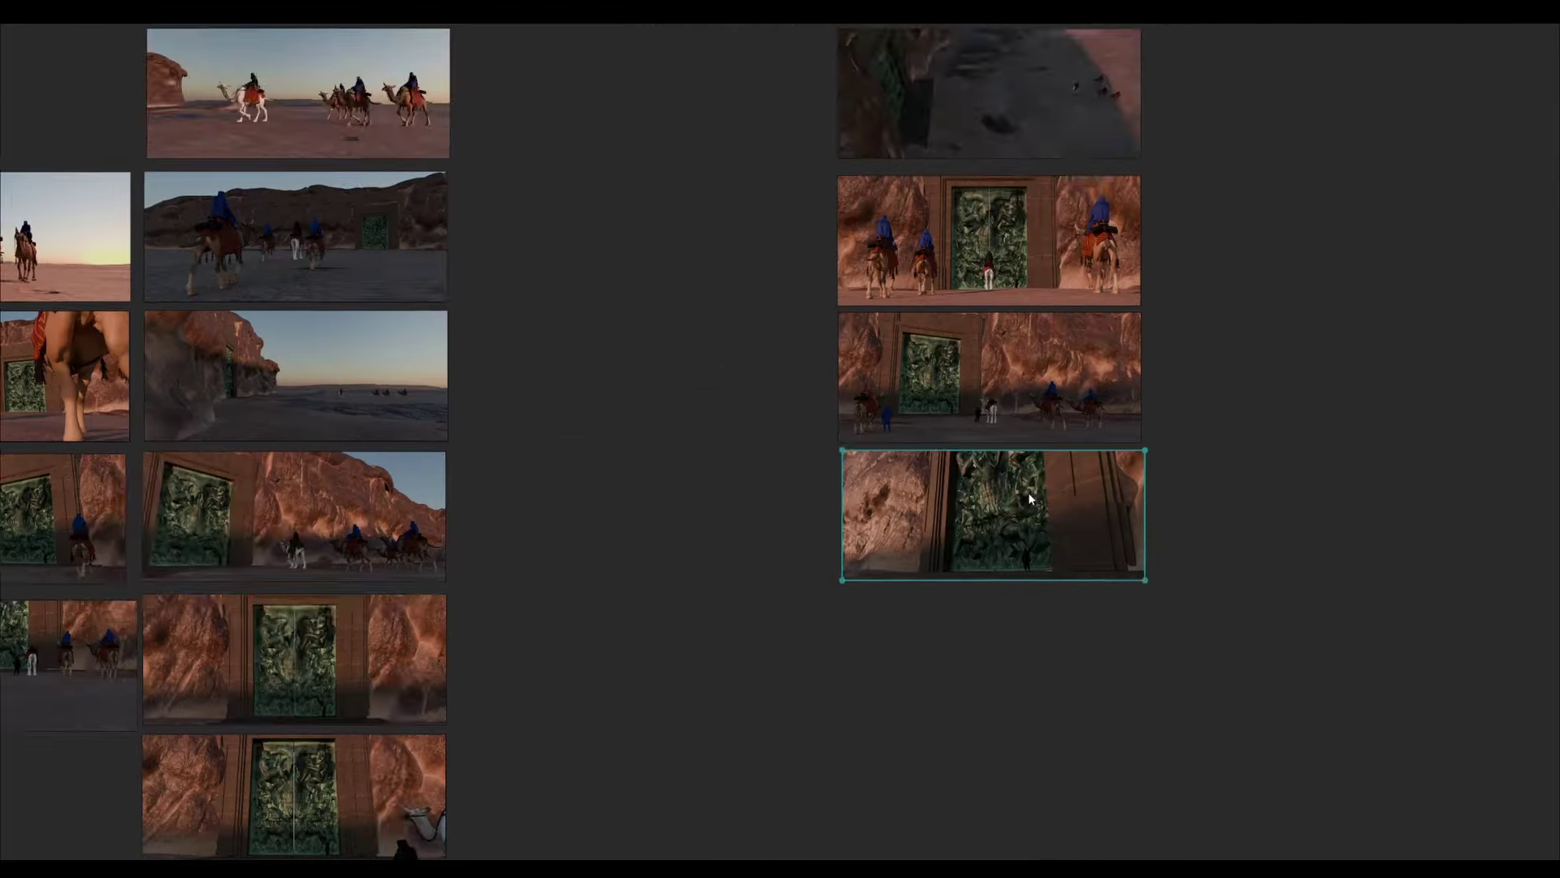
scroll(1048, 585, "up", 5)
scroll(841, 679, "up", 3)
scroll(947, 627, "down", 5)
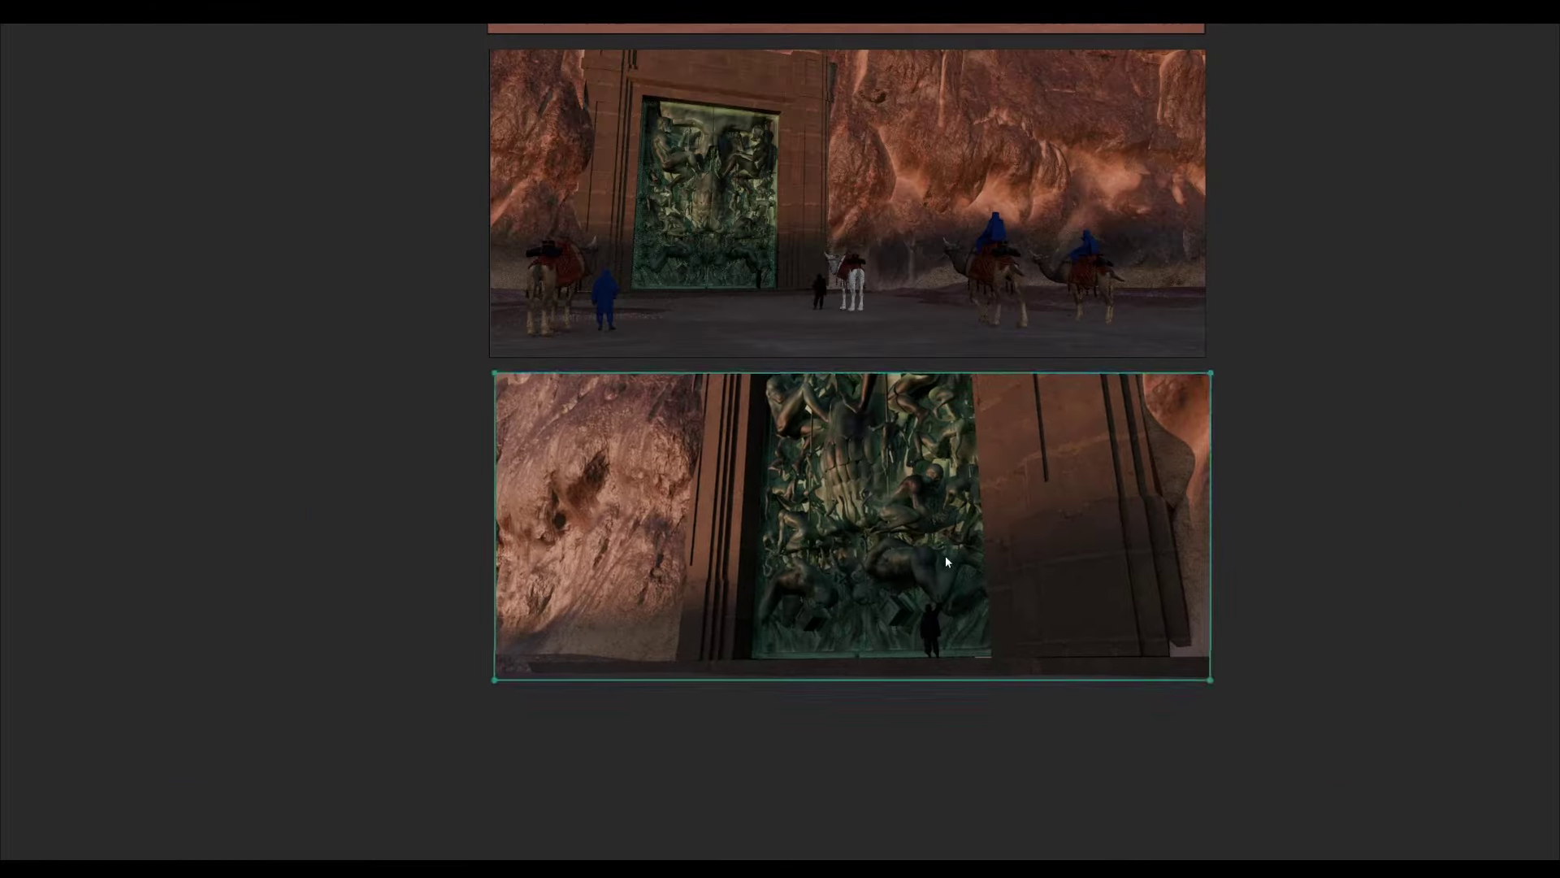
scroll(846, 710, "up", 3)
scroll(897, 548, "down", 3)
scroll(938, 554, "up", 1)
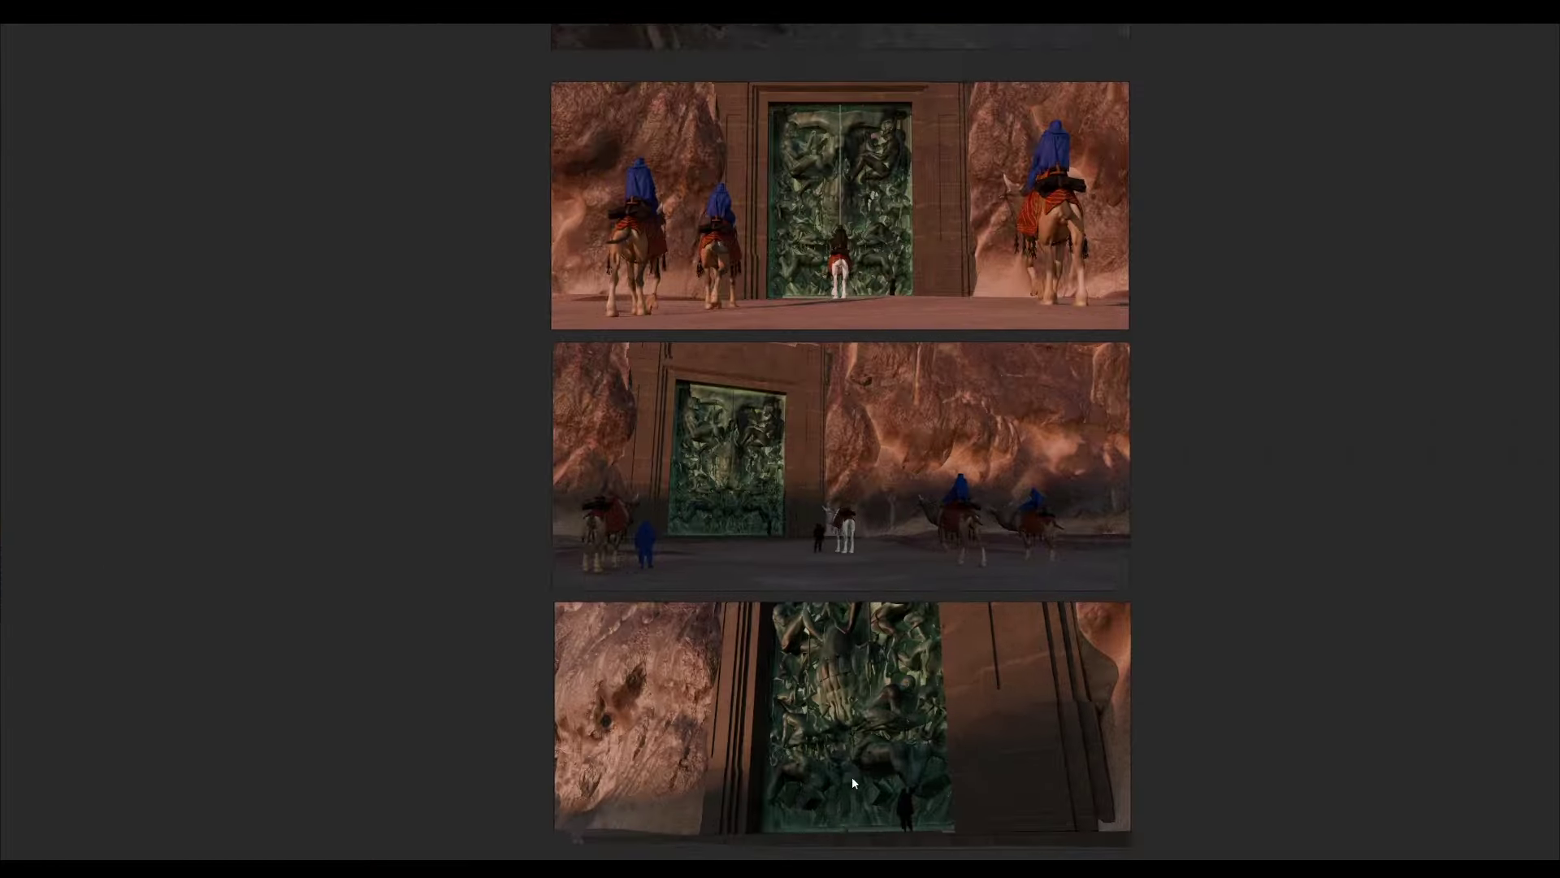
scroll(852, 753, "down", 5)
scroll(987, 306, "up", 2)
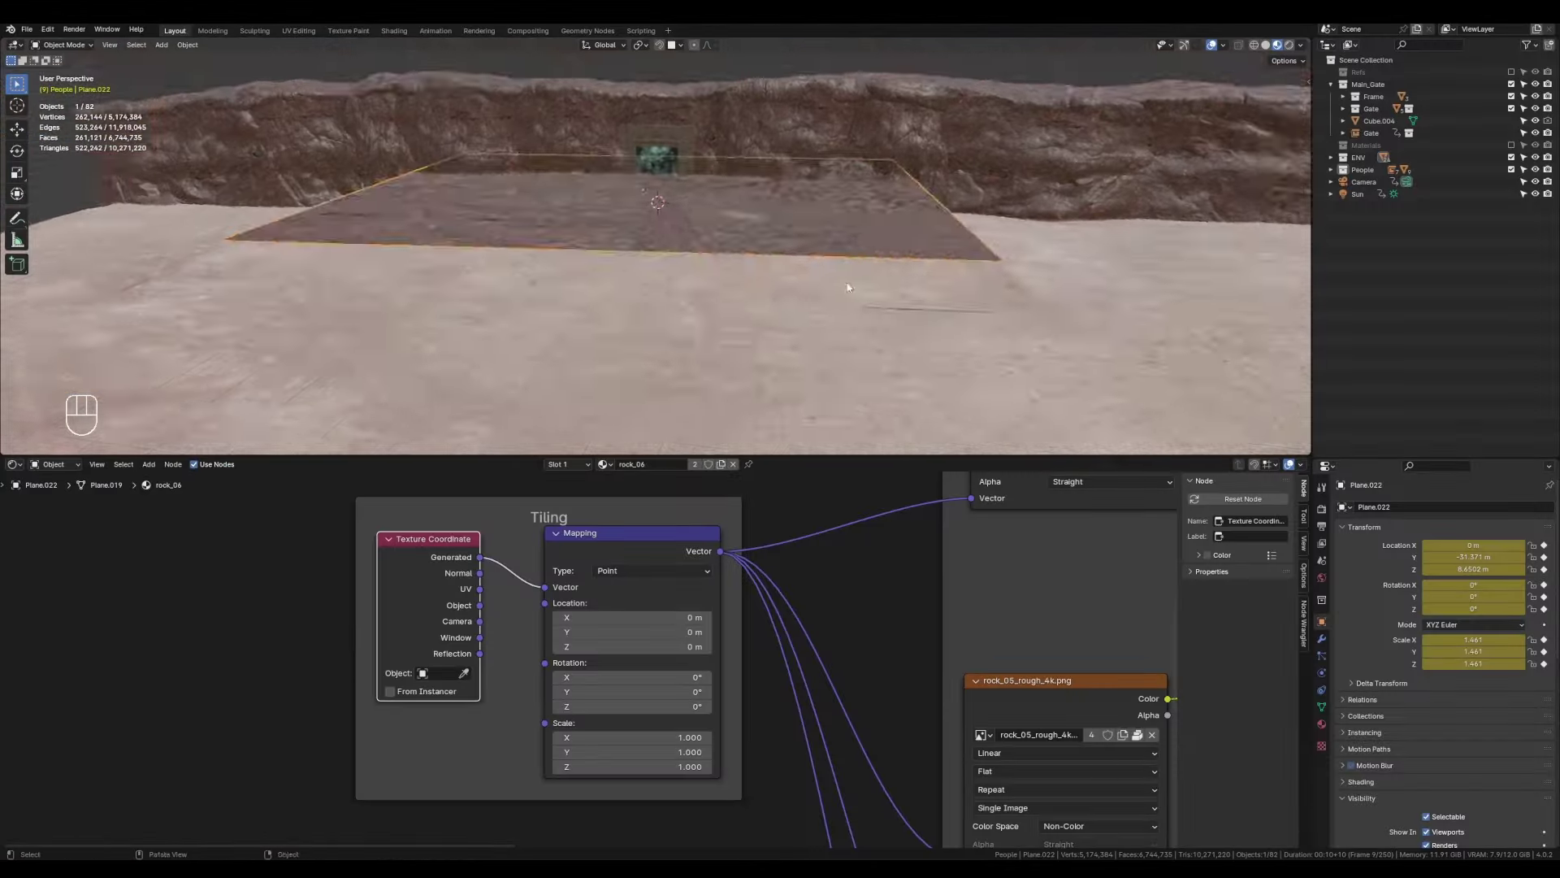
Shrink the pebble plane and lower it along Z.
key("s")
key("g")
key("z")
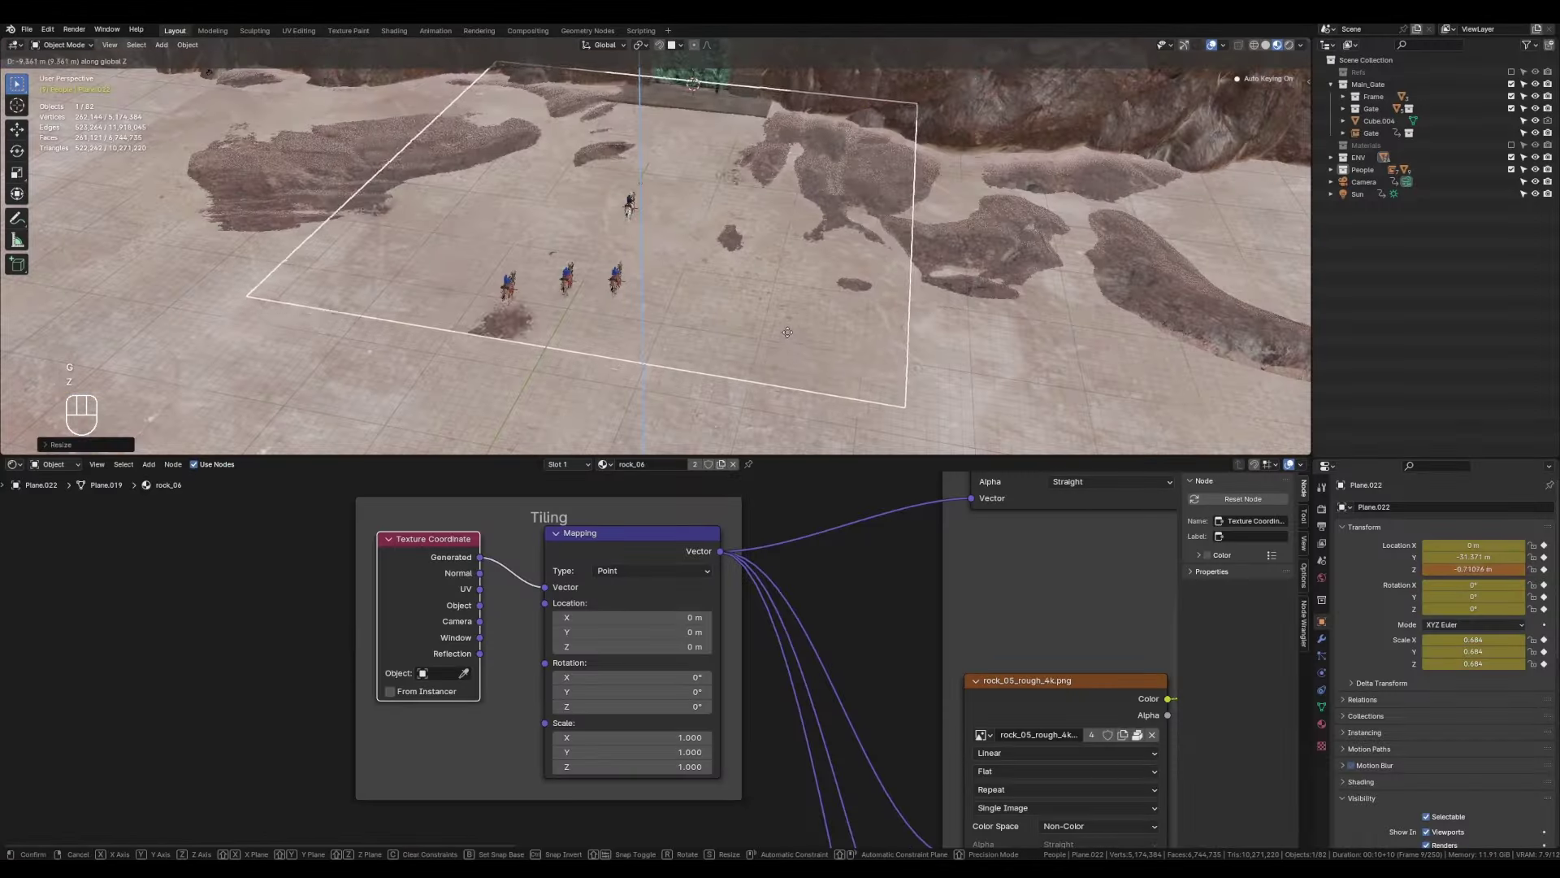
left_click(867, 284)
key("g")
key("z")
left_click(599, 223)
key("z")
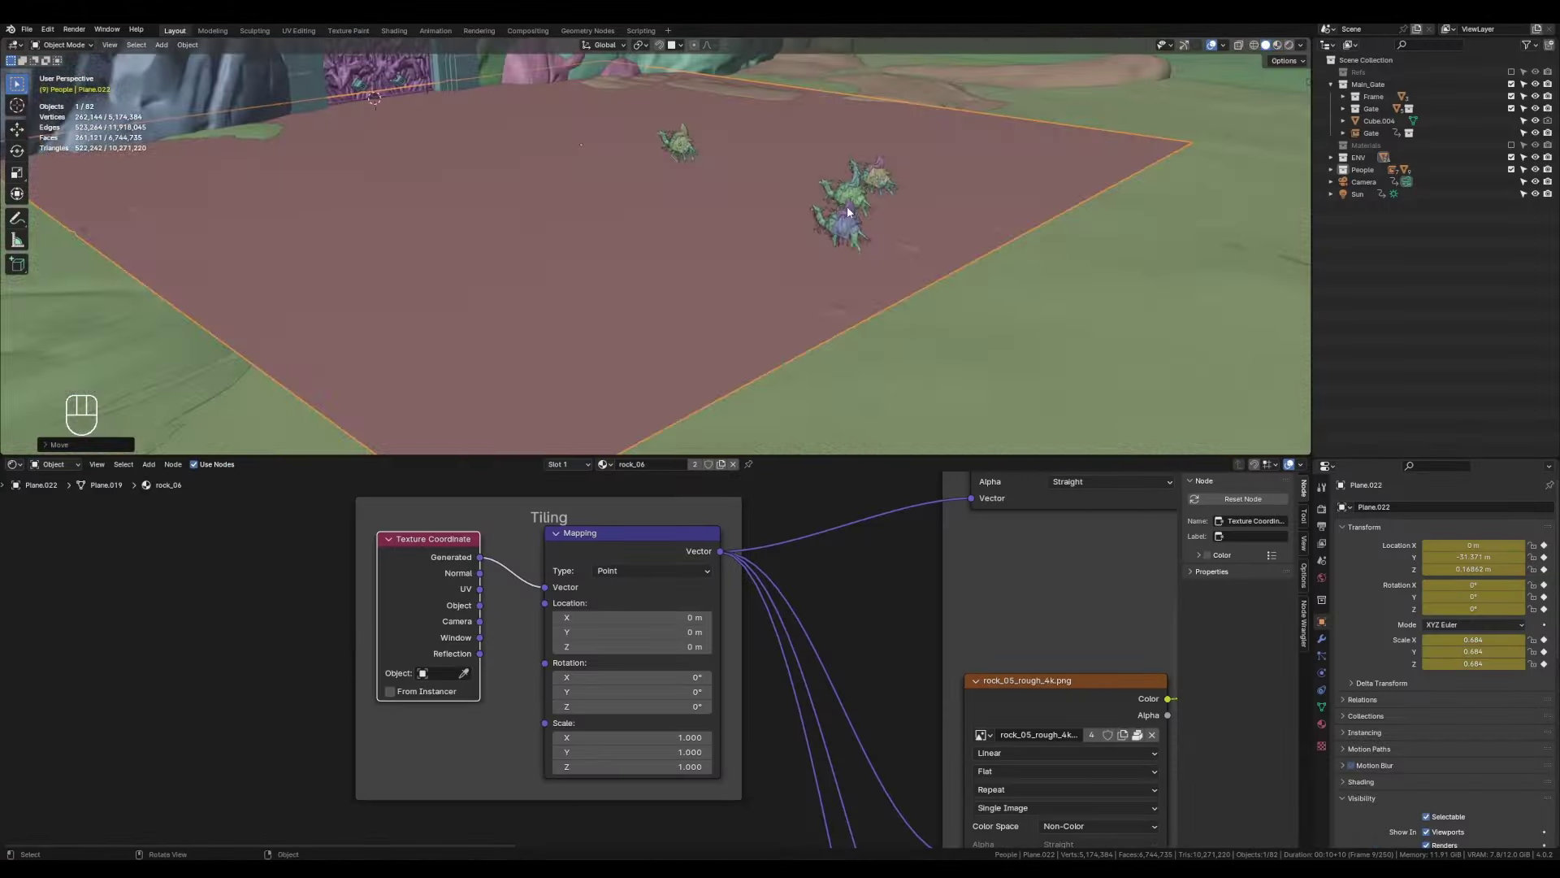
Set the Pebble_Maker noise Scale to -0.220 and adjust the second Color Ramp stop.
left_click(14, 464)
left_click(65, 577)
scroll(766, 633, "up", 5)
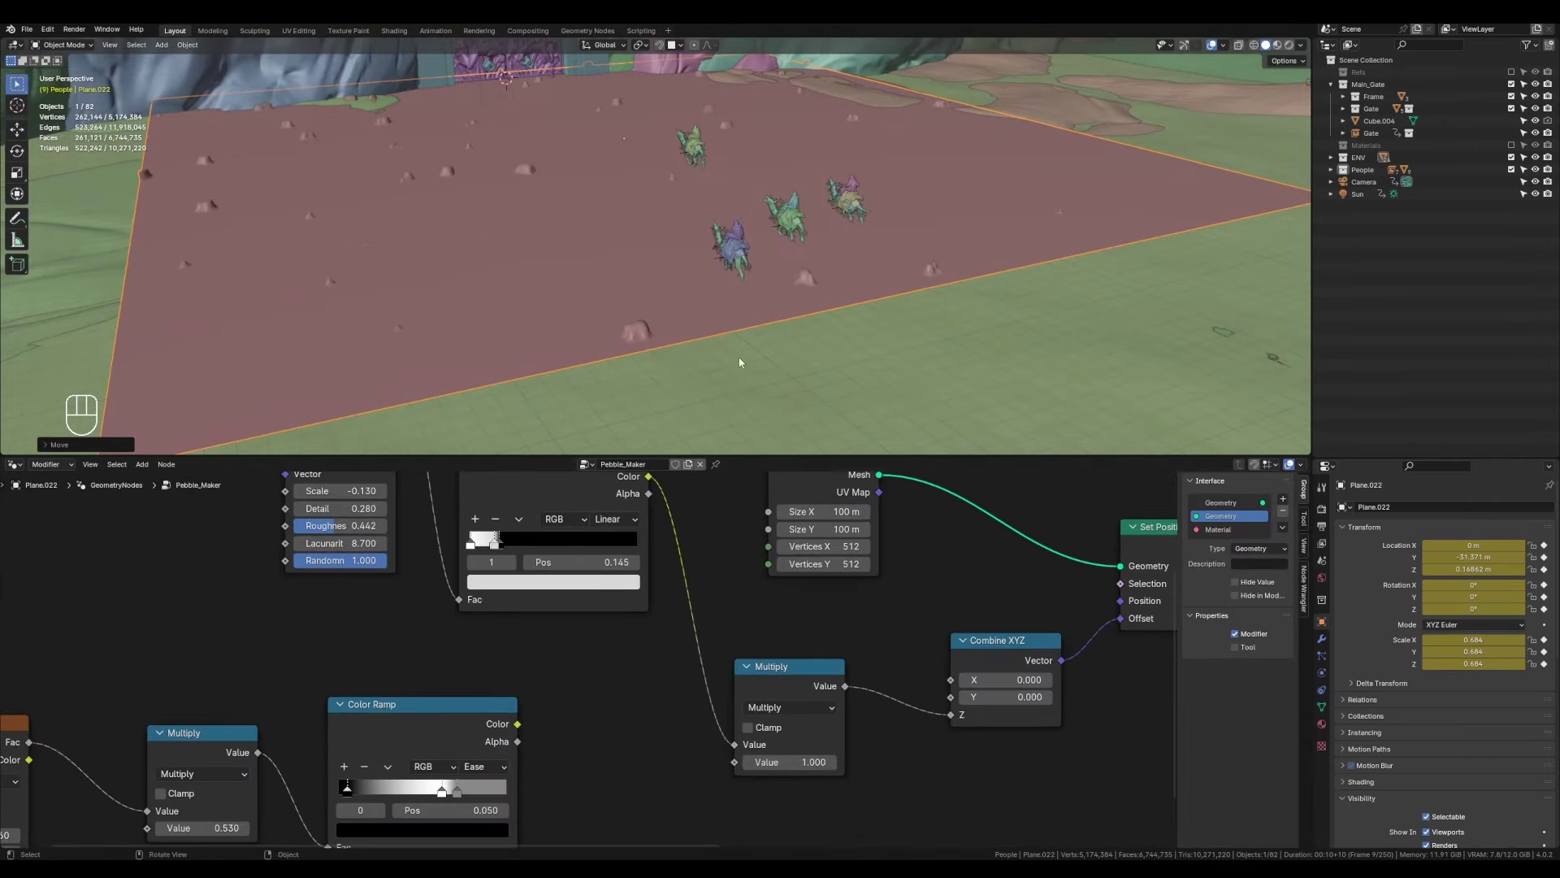
key("s")
key("g")
key("shift+z")
scroll(793, 266, "up", 3)
scroll(793, 266, "up", 3)
scroll(569, 634, "up", 2)
left_click(581, 632)
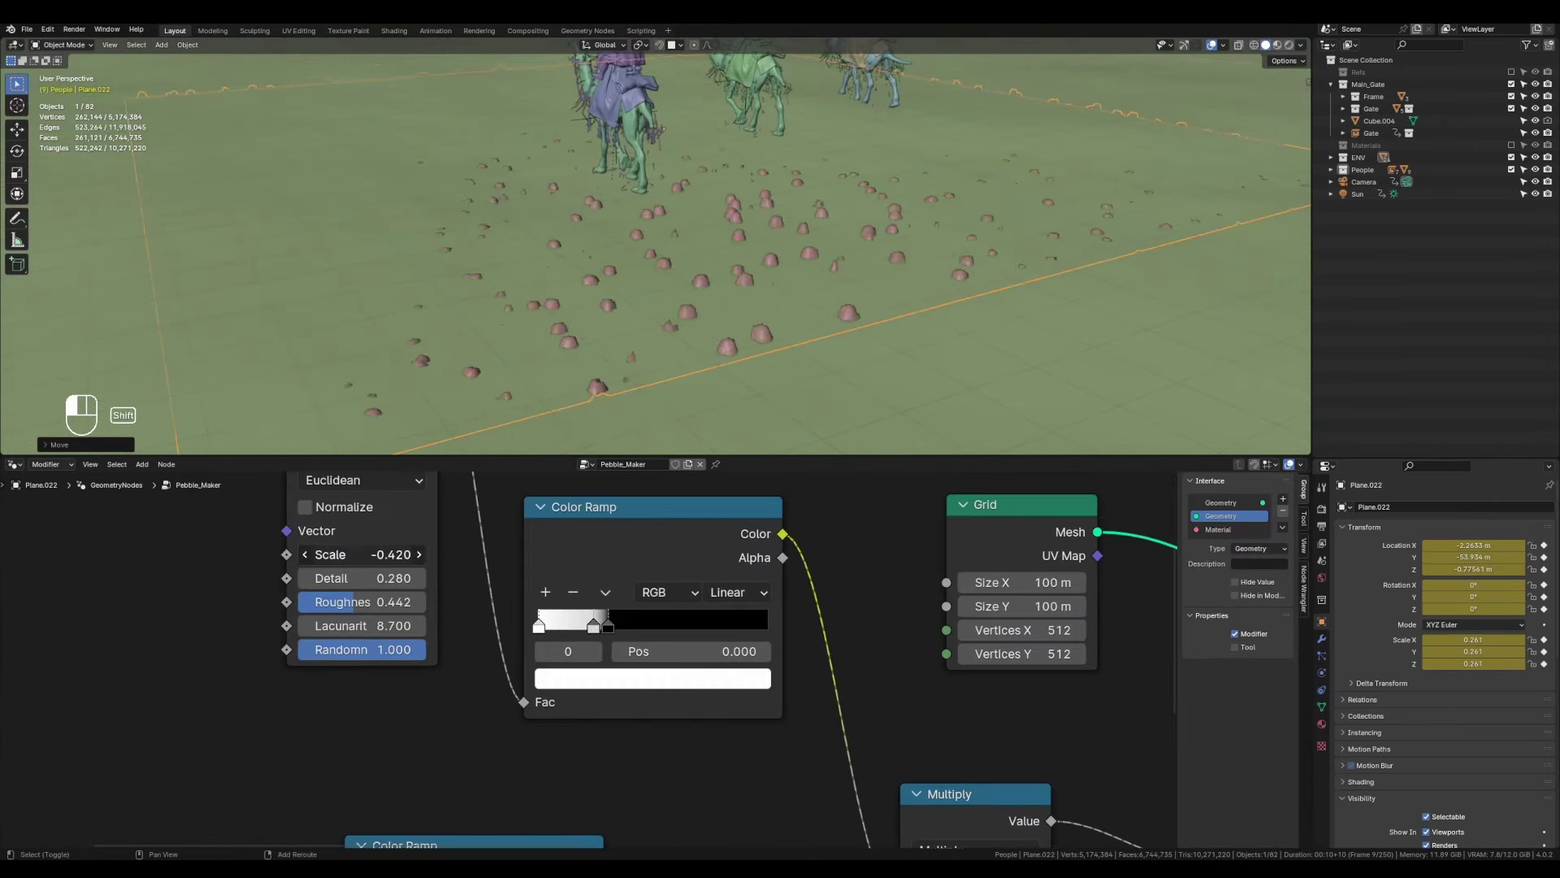
mouse_move(406, 555)
left_mouse_down()
mouse_move(431, 555)
mouse_move(411, 555)
left_mouse_up()
scroll(845, 333, "down", 4)
Shrink and lower the pebble plane again, then check it through the scene camera.
key("s")
left_click(845, 335)
scroll(845, 335, "up", 4)
key("g")
key("z")
left_click(849, 336)
middle_click_drag(849, 336, 792, 288)
key("KP_0")
key("Left")
key("Left")
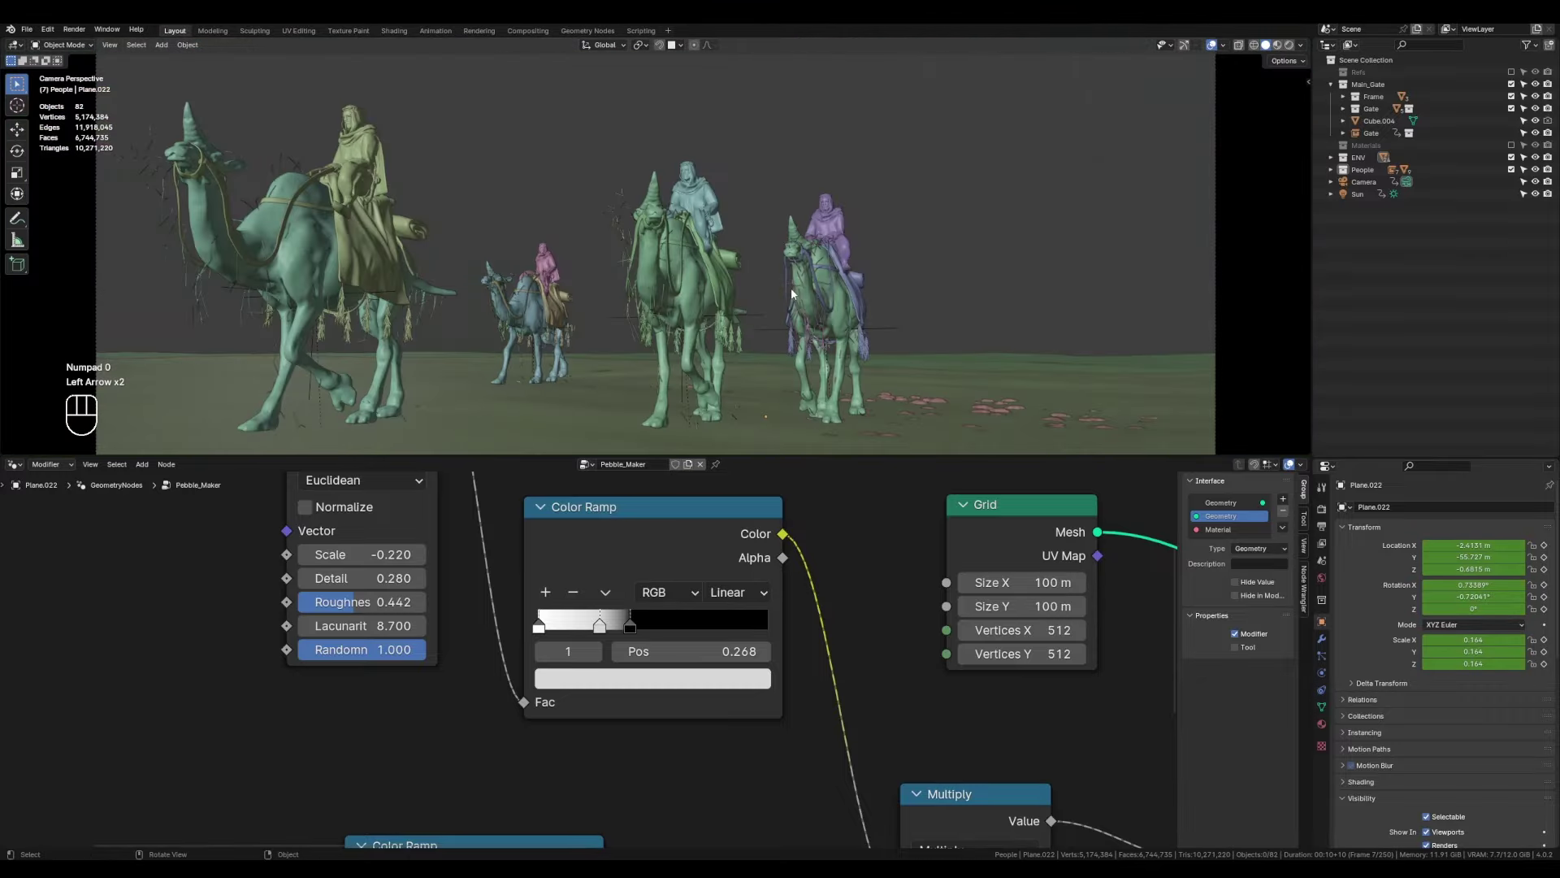
left_click_drag(1097, 457, 1097, 644)
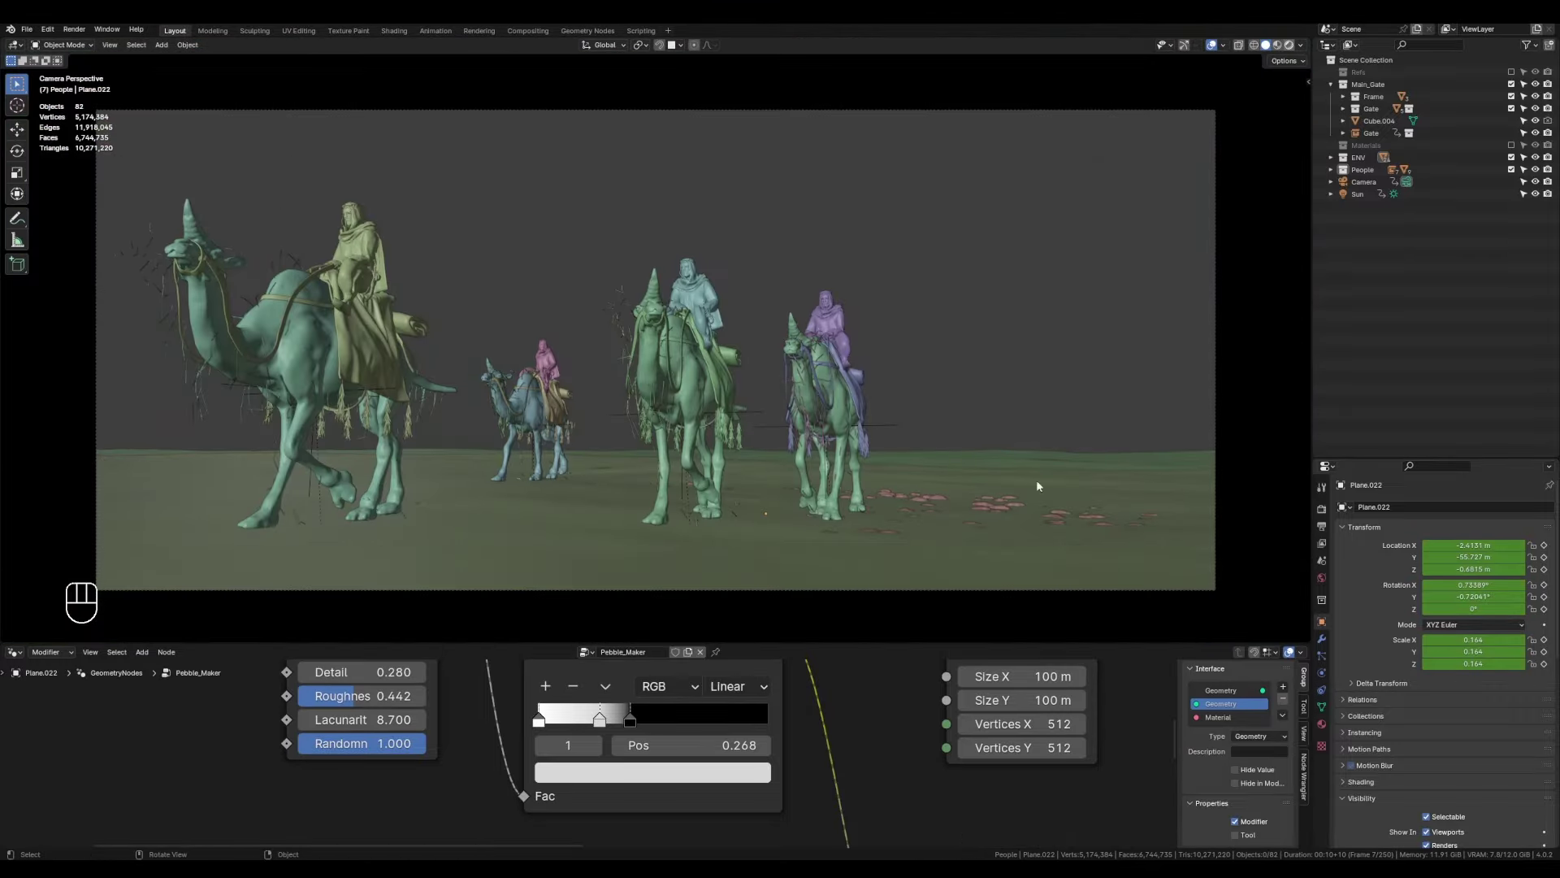
Delete all of the pebble plane's animation keyframes.
key("s")
key("Escape")
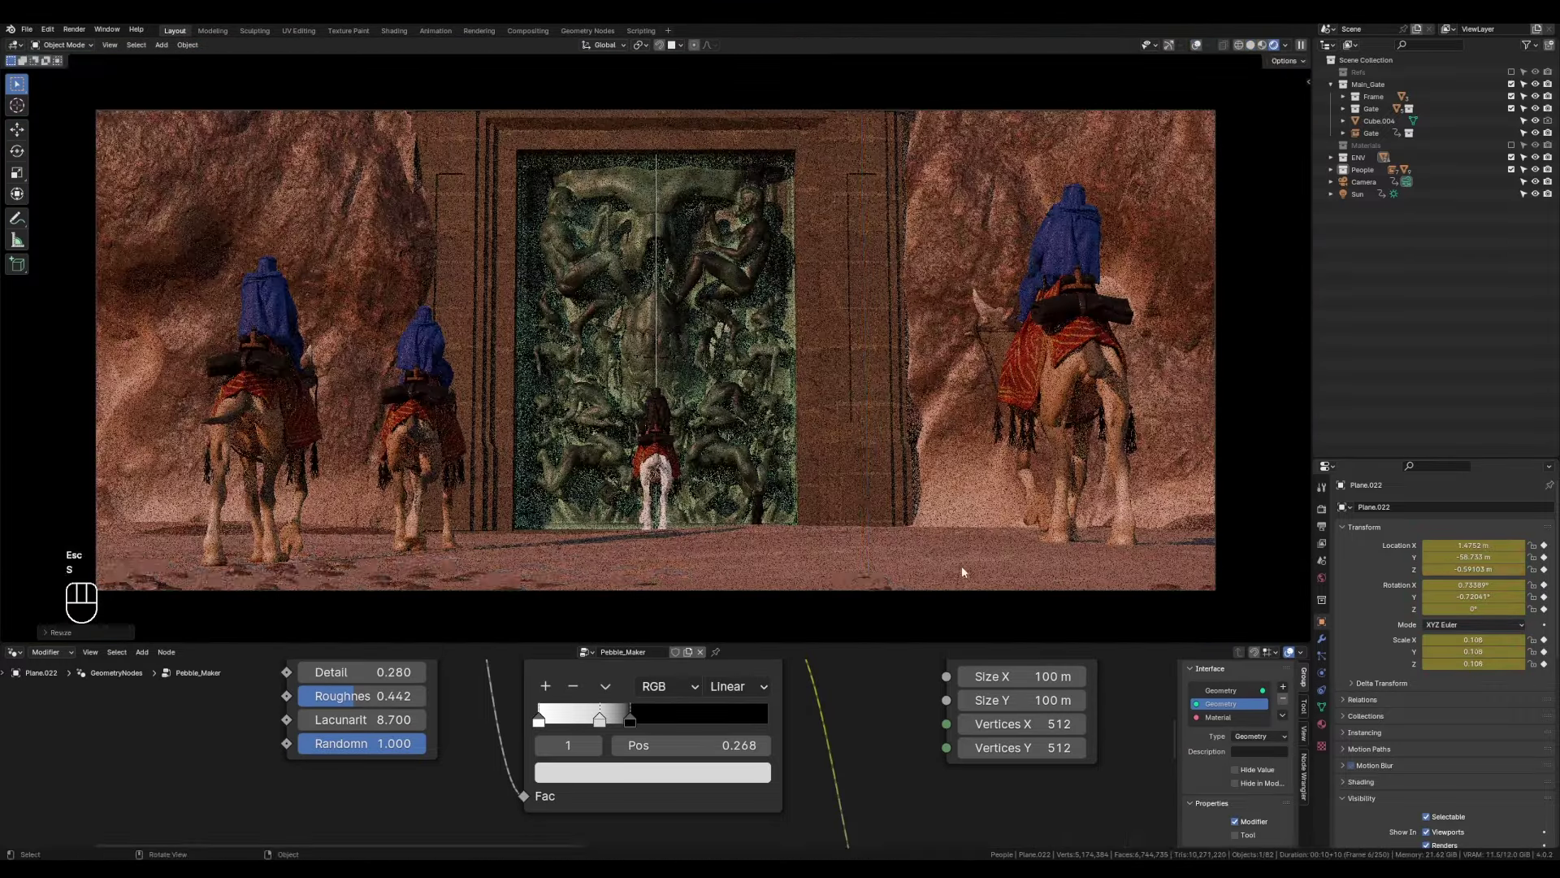
key("shift+F12")
key("a")
key("Delete")
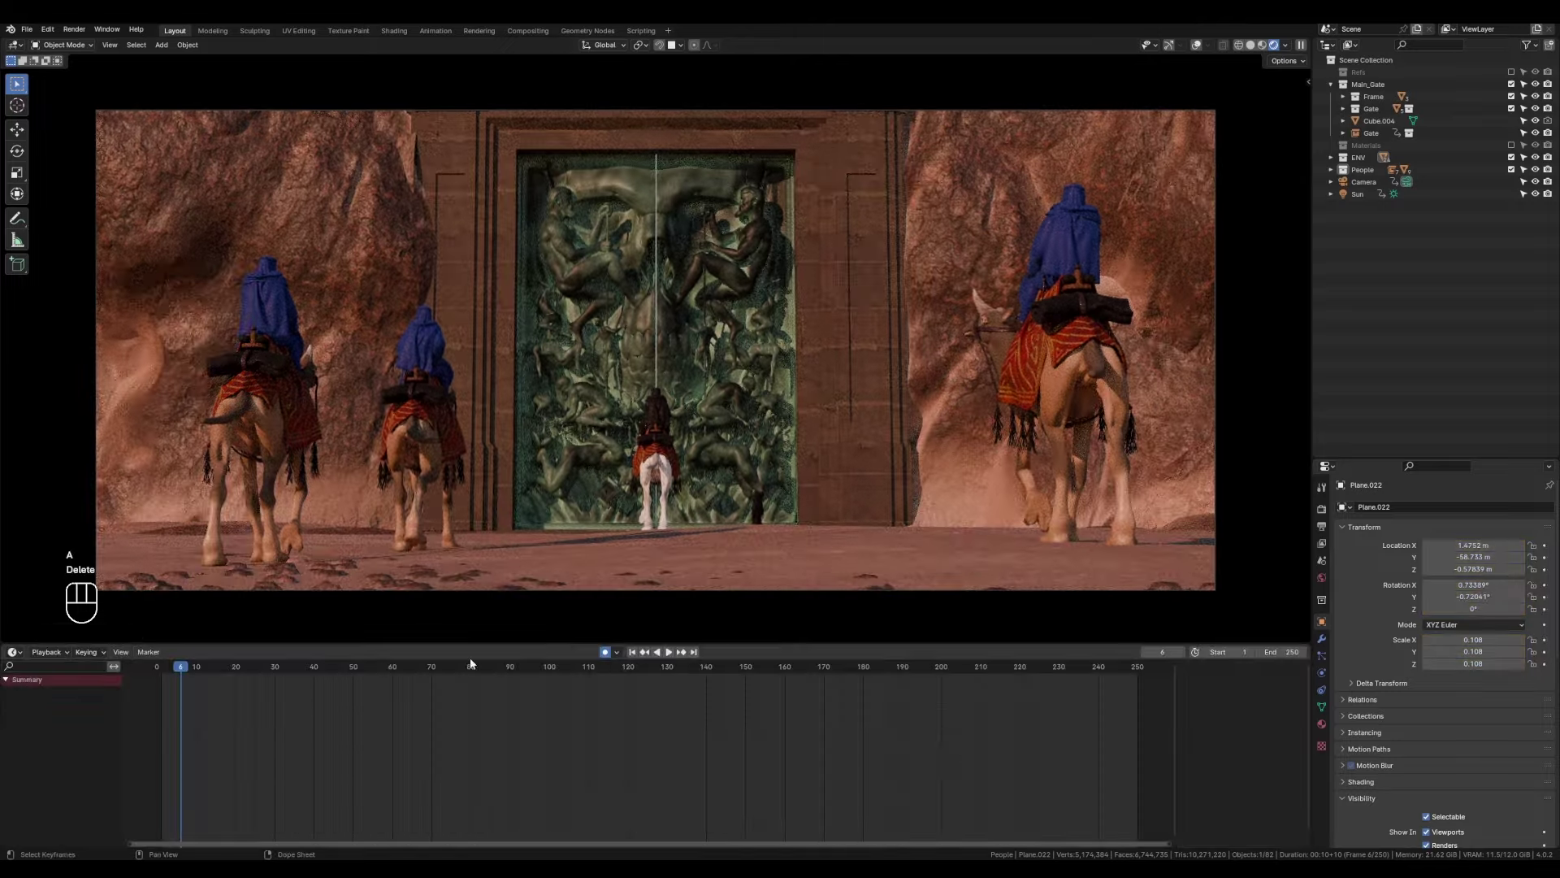
Enlarge the 3D view and orbit over the ground to the stone gate frame.
left_click_drag(513, 645, 586, 762)
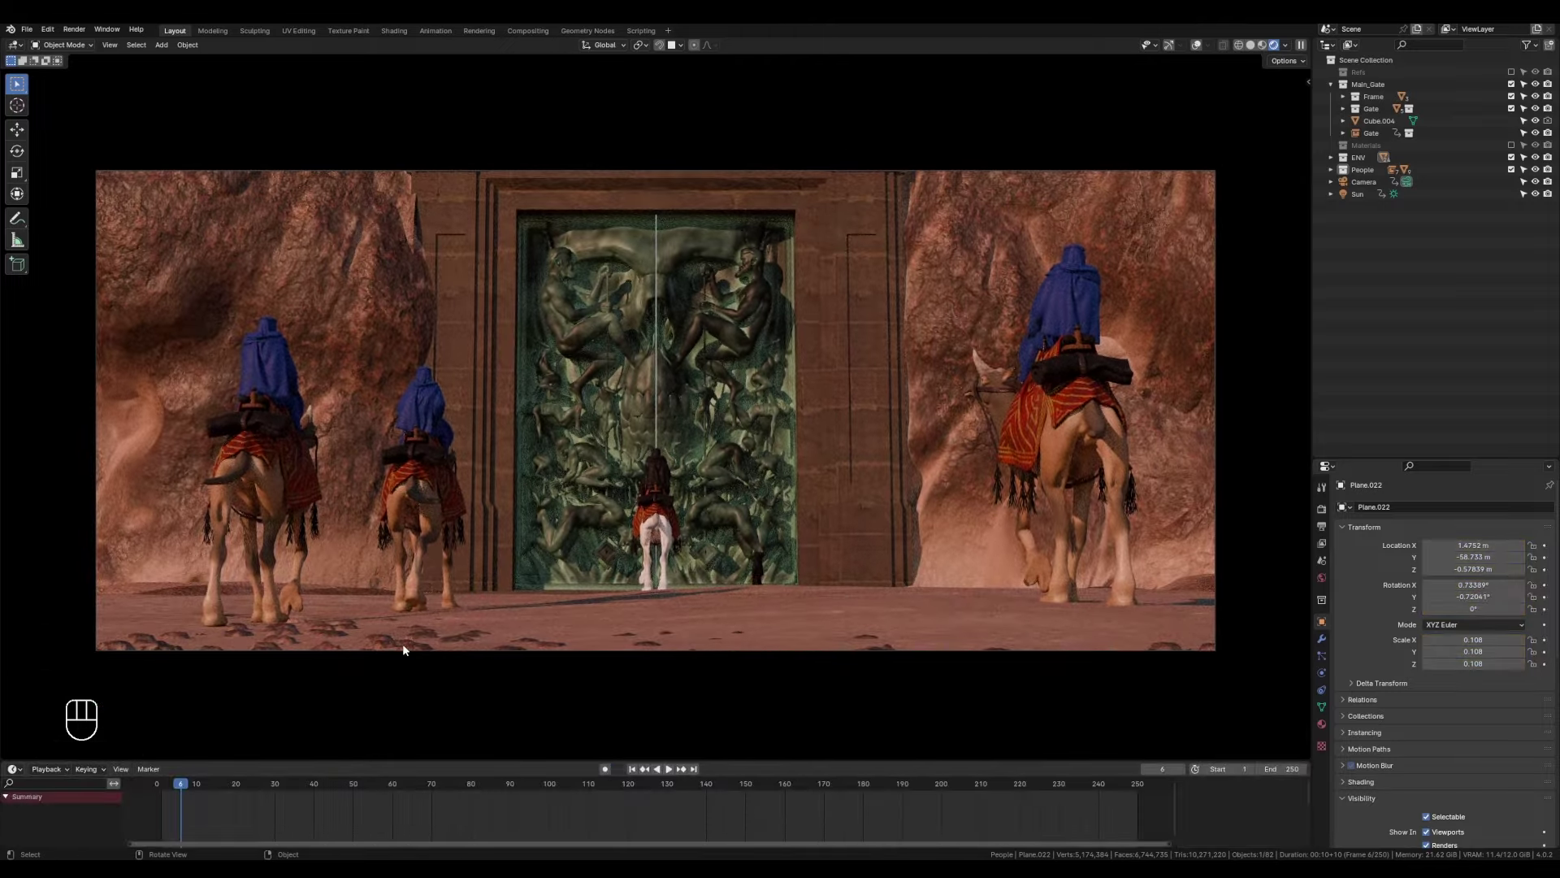
mouse_move(311, 626)
middle_mouse_down()
mouse_move(811, 534)
mouse_move(1179, 132)
mouse_move(840, 399)
middle_mouse_up()
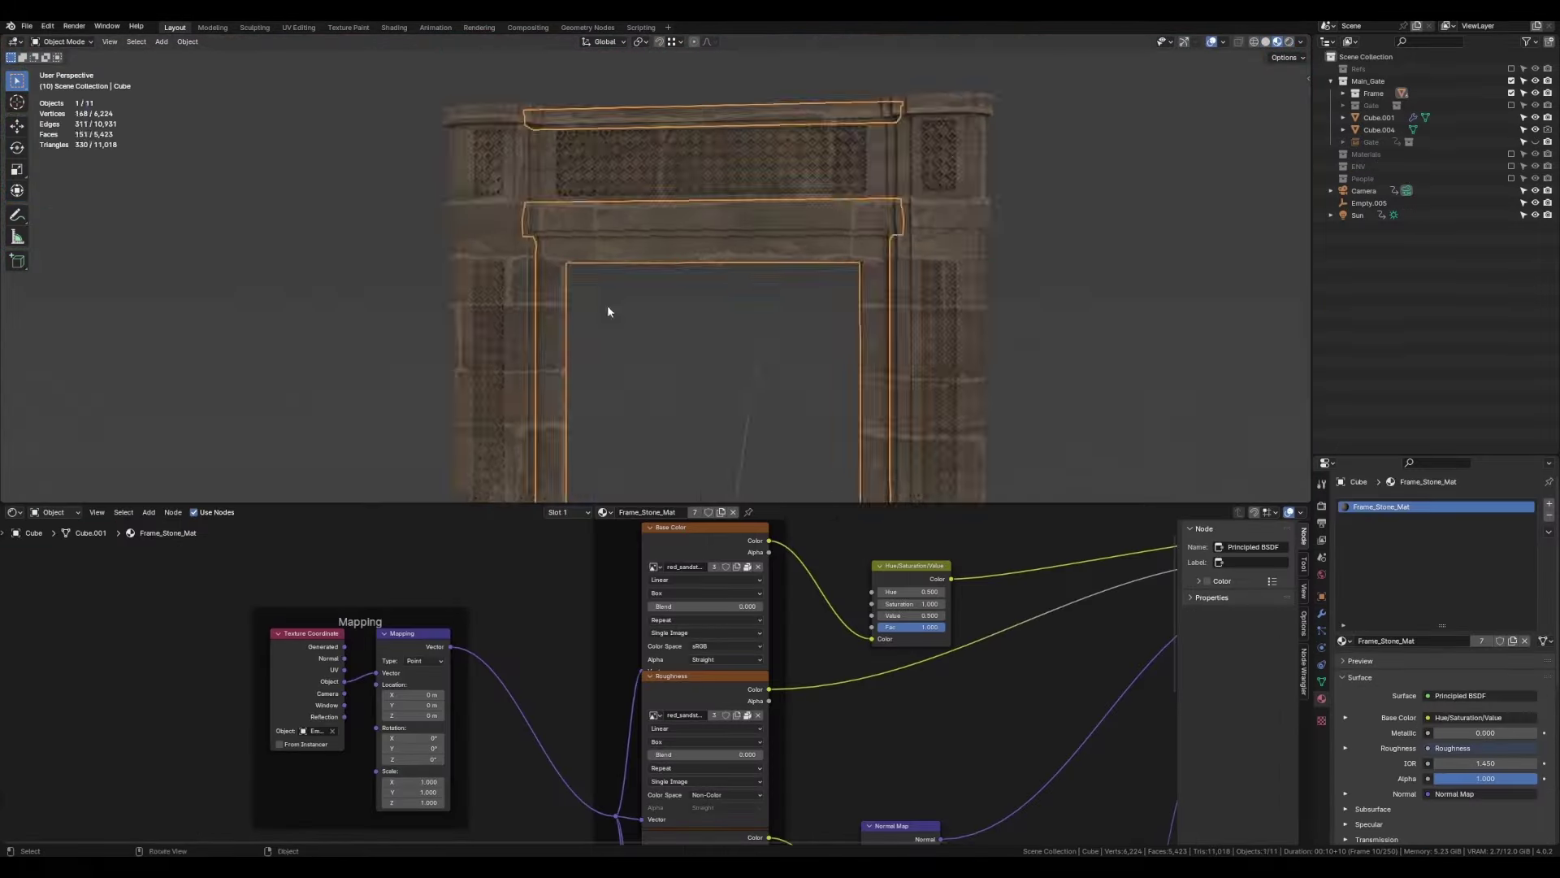
middle_click_drag(610, 313, 353, 259)
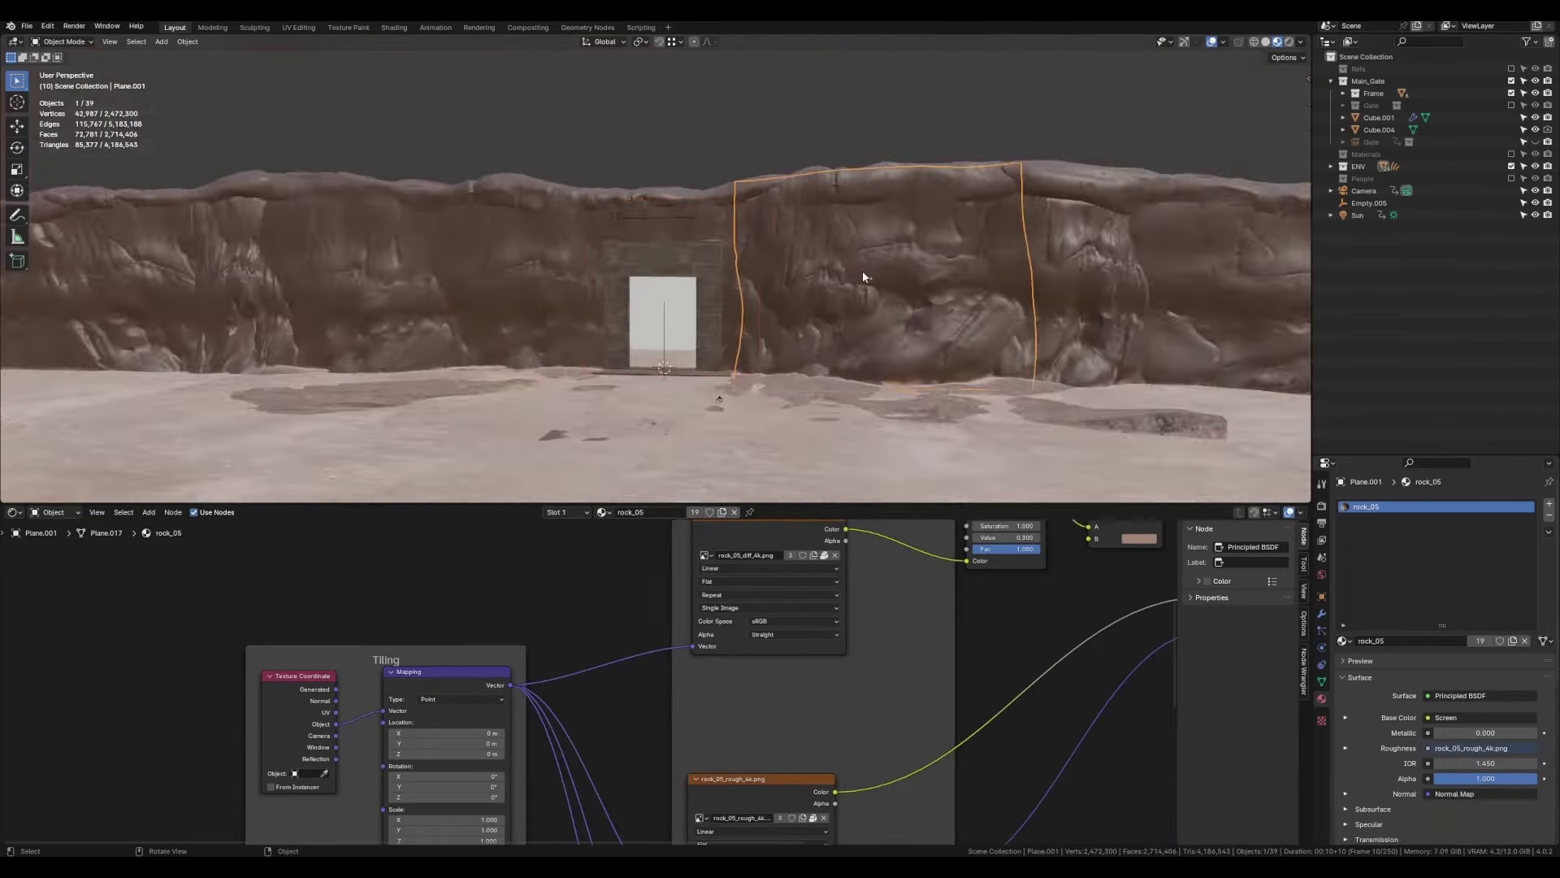
Switch the gate frame's rock diffuse texture projection from Flat to Box.
scroll(862, 270, "up", 4)
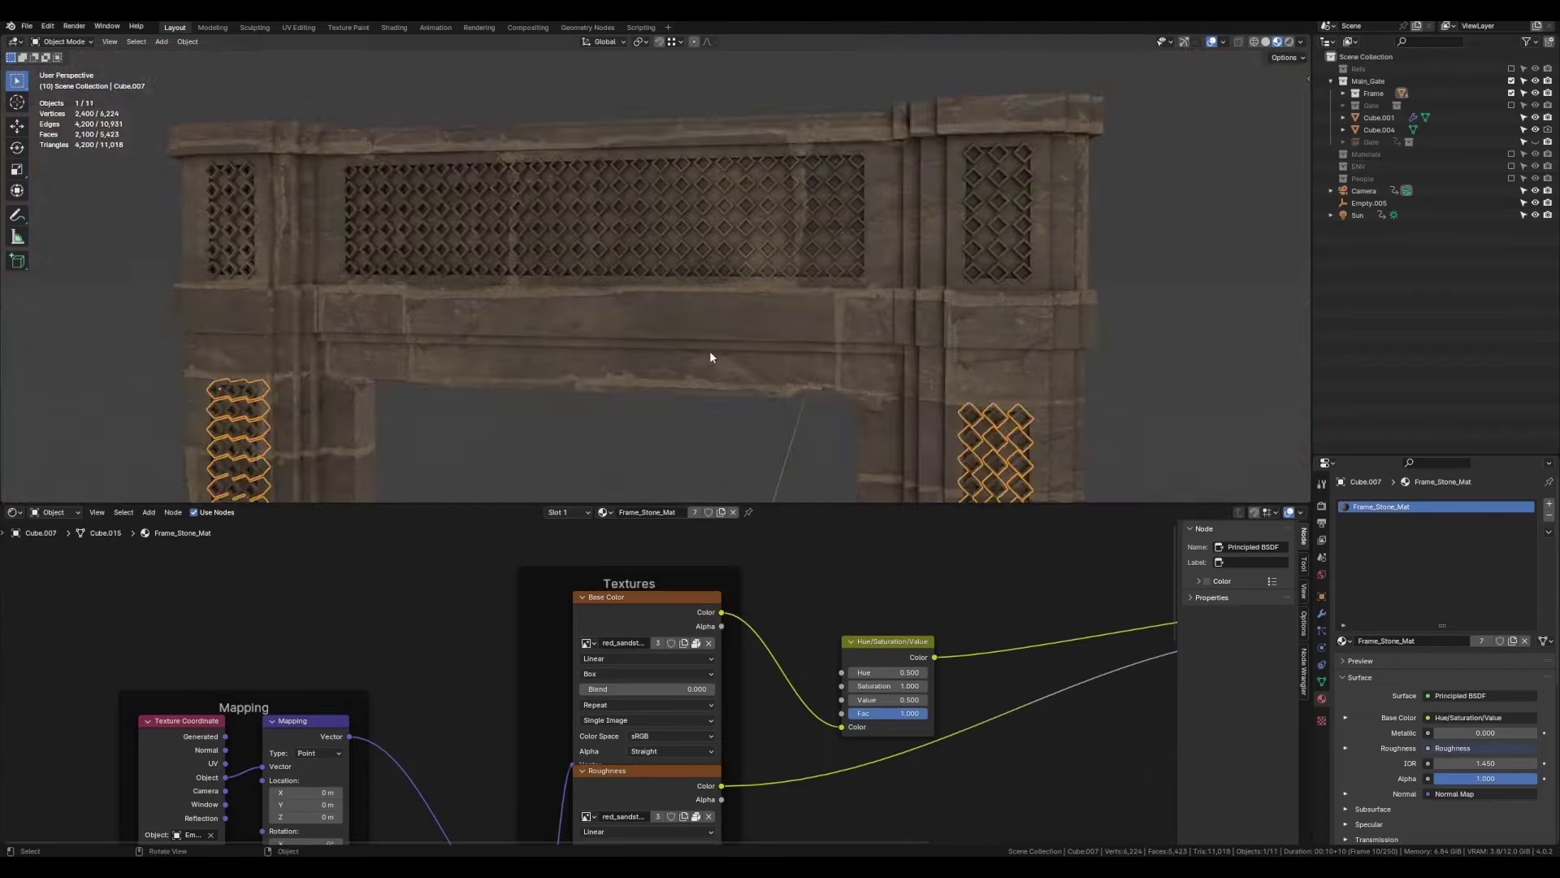
left_click(709, 356)
scroll(627, 615, "down", 2)
left_click(631, 538, "ctrl+shift")
scroll(721, 582, "up", 3)
left_click(732, 550)
left_click(739, 572)
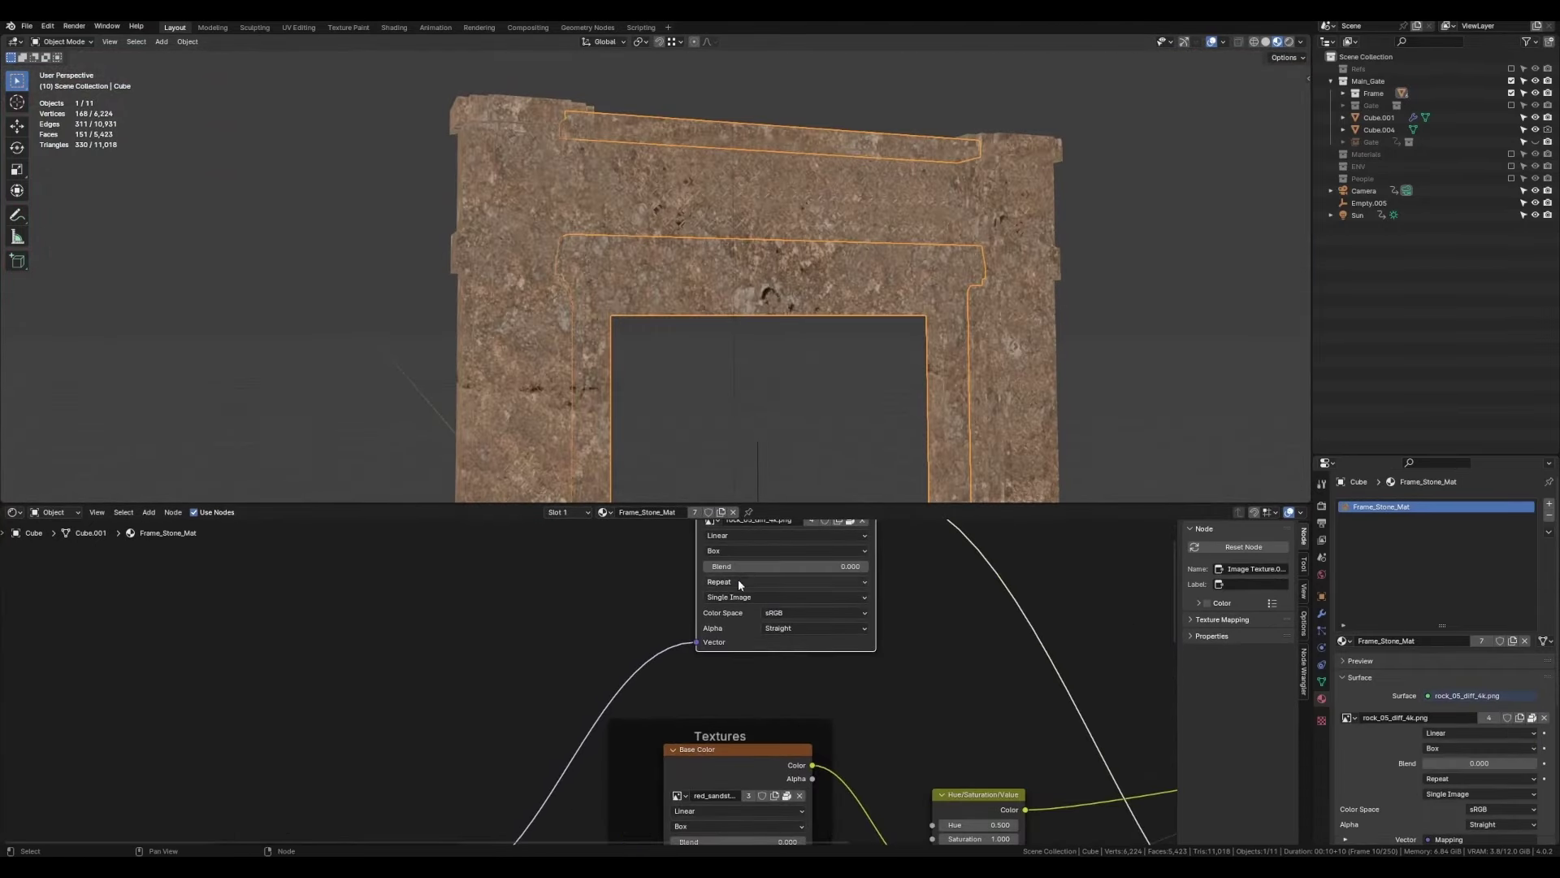
Insert a Mix node on the link feeding the material's Base Color.
left_click(926, 326)
scroll(813, 328, "down", 3)
scroll(812, 328, "up", 4)
scroll(773, 733, "down", 3)
key("shift+a")
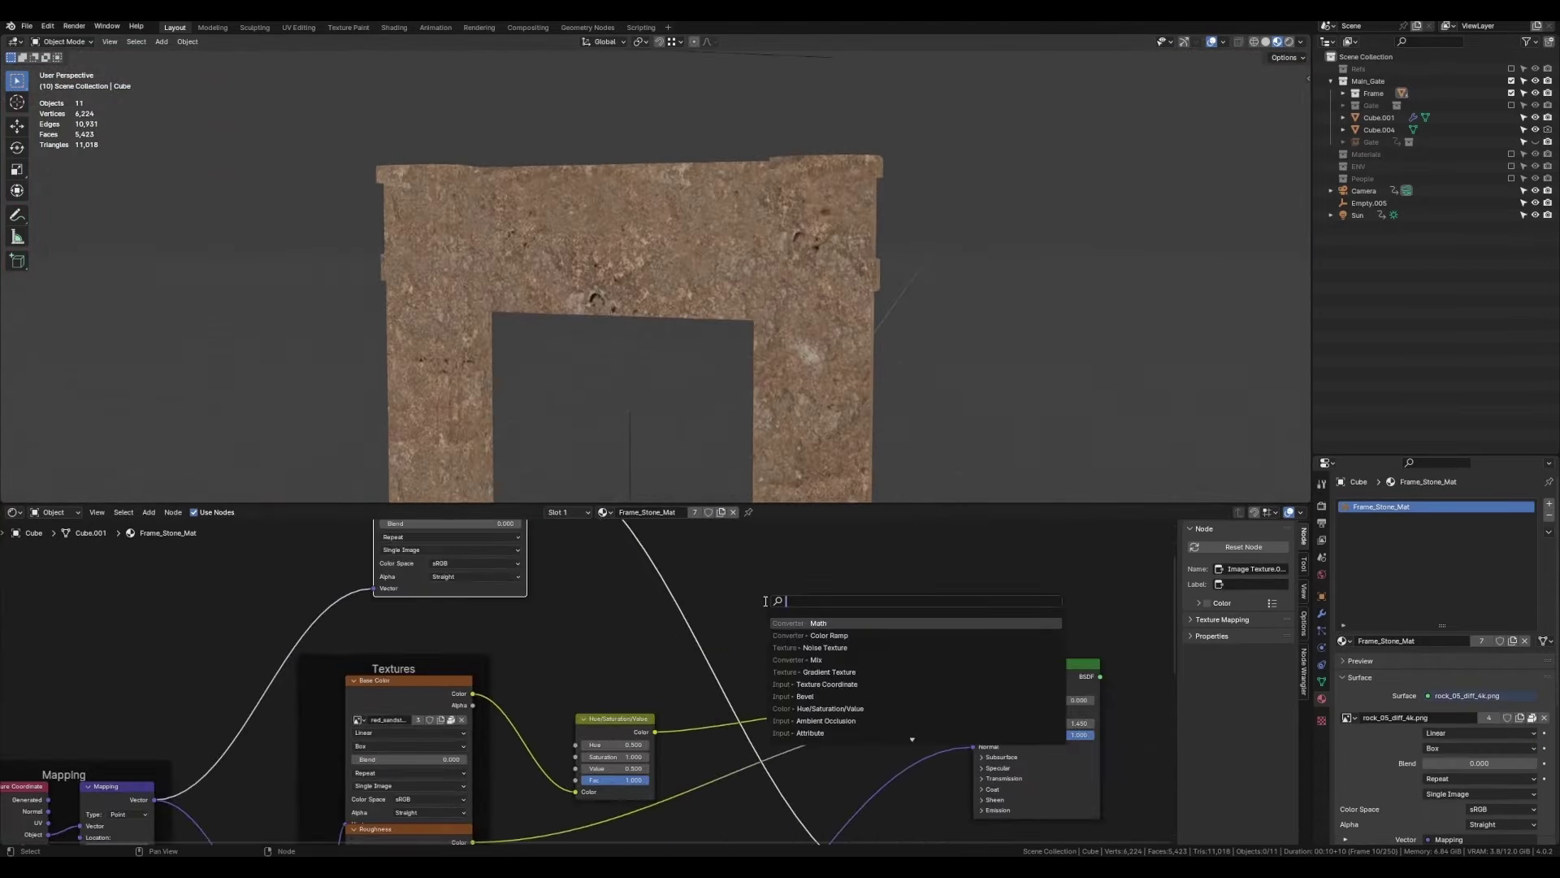
left_click(773, 733)
left_click(694, 642)
scroll(608, 611, "up", 2)
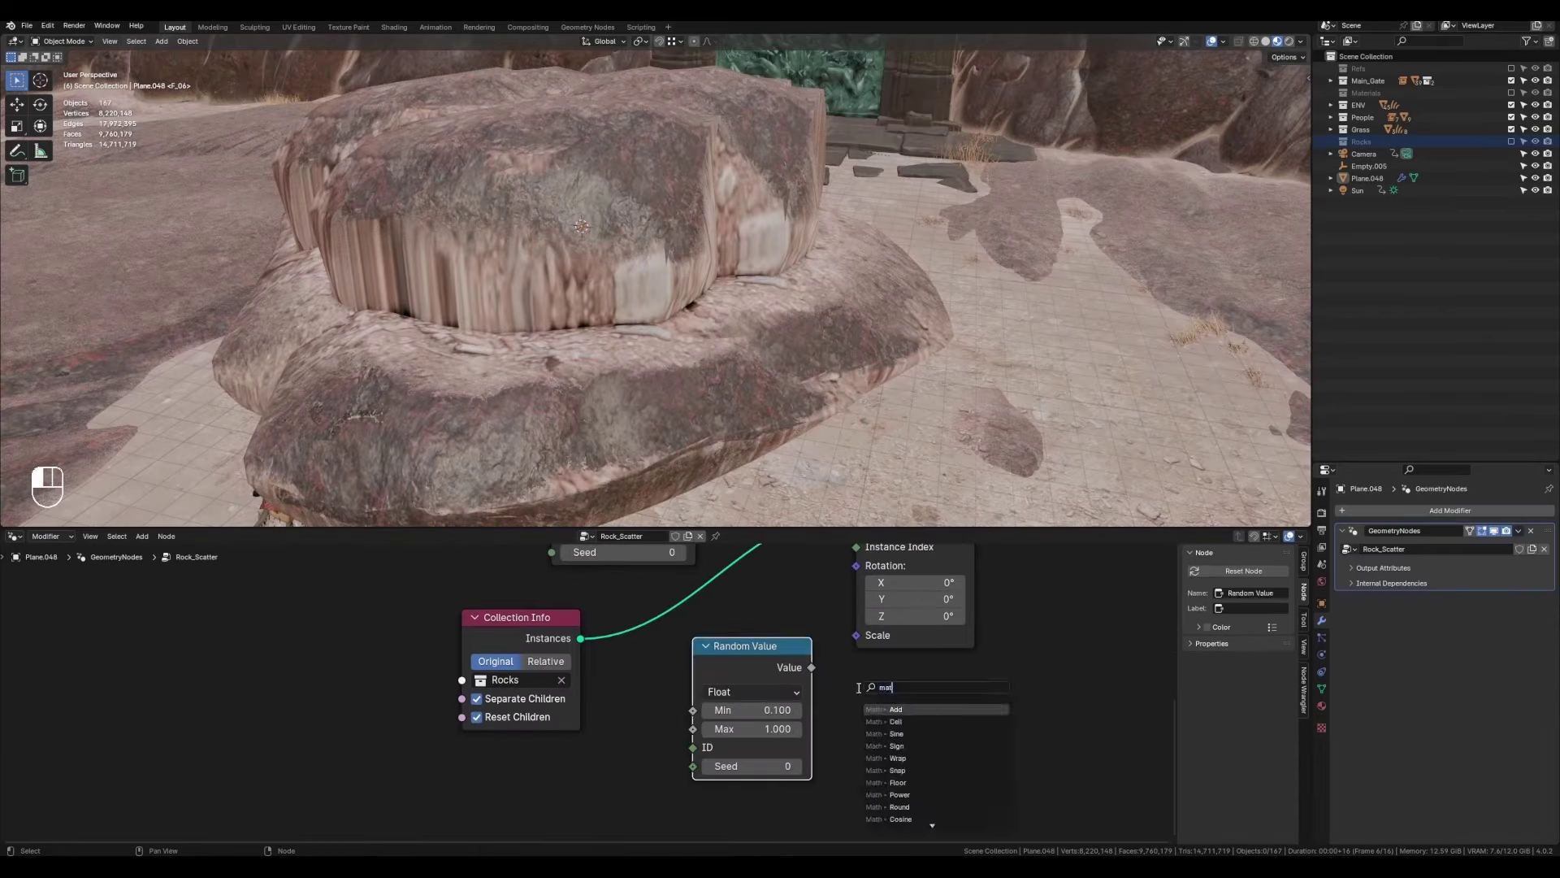
Wire a Multiply Math node between Random Value and Scale in Rock_Scatter.
key("Return")
left_click(919, 731)
left_click_drag(979, 700, 859, 763)
key("KP_Decimal")
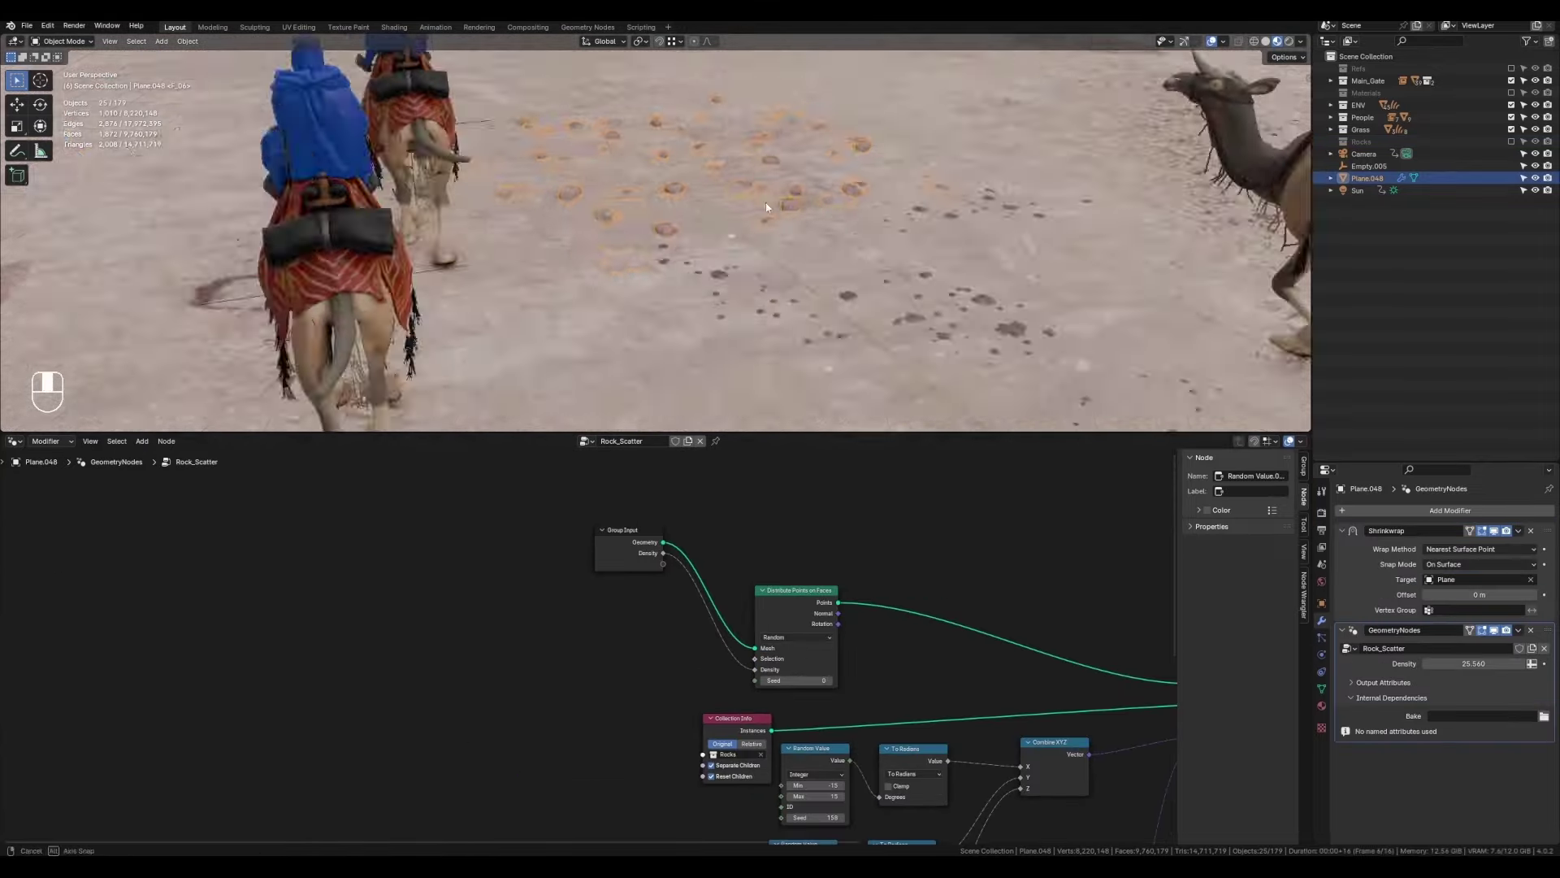
Move the Group Input node and add a Mix node to the Grass Material.
key("g")
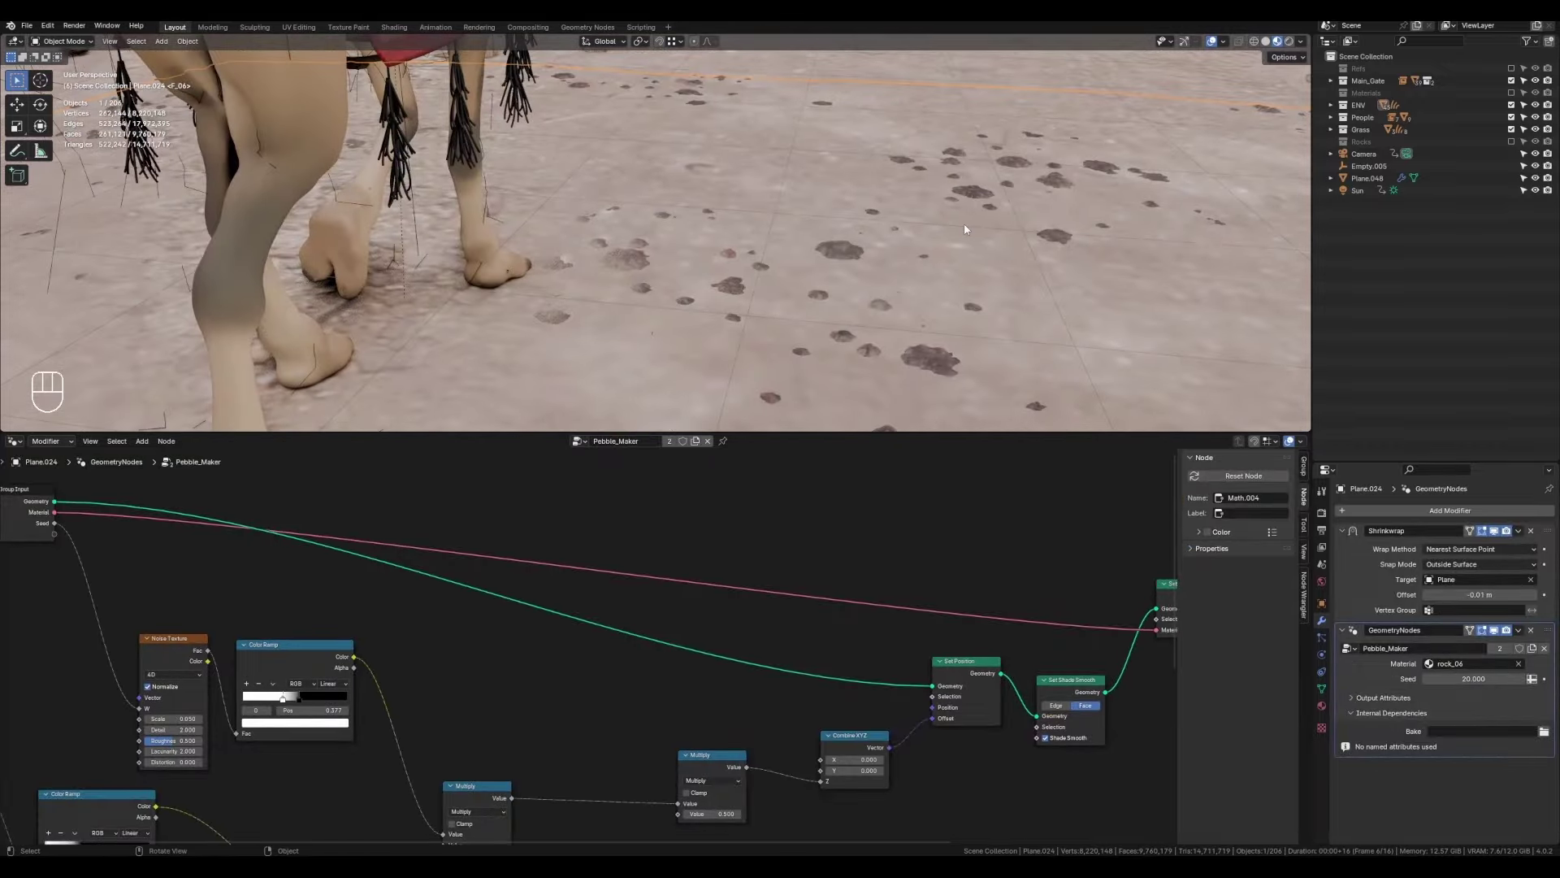
key("Tab")
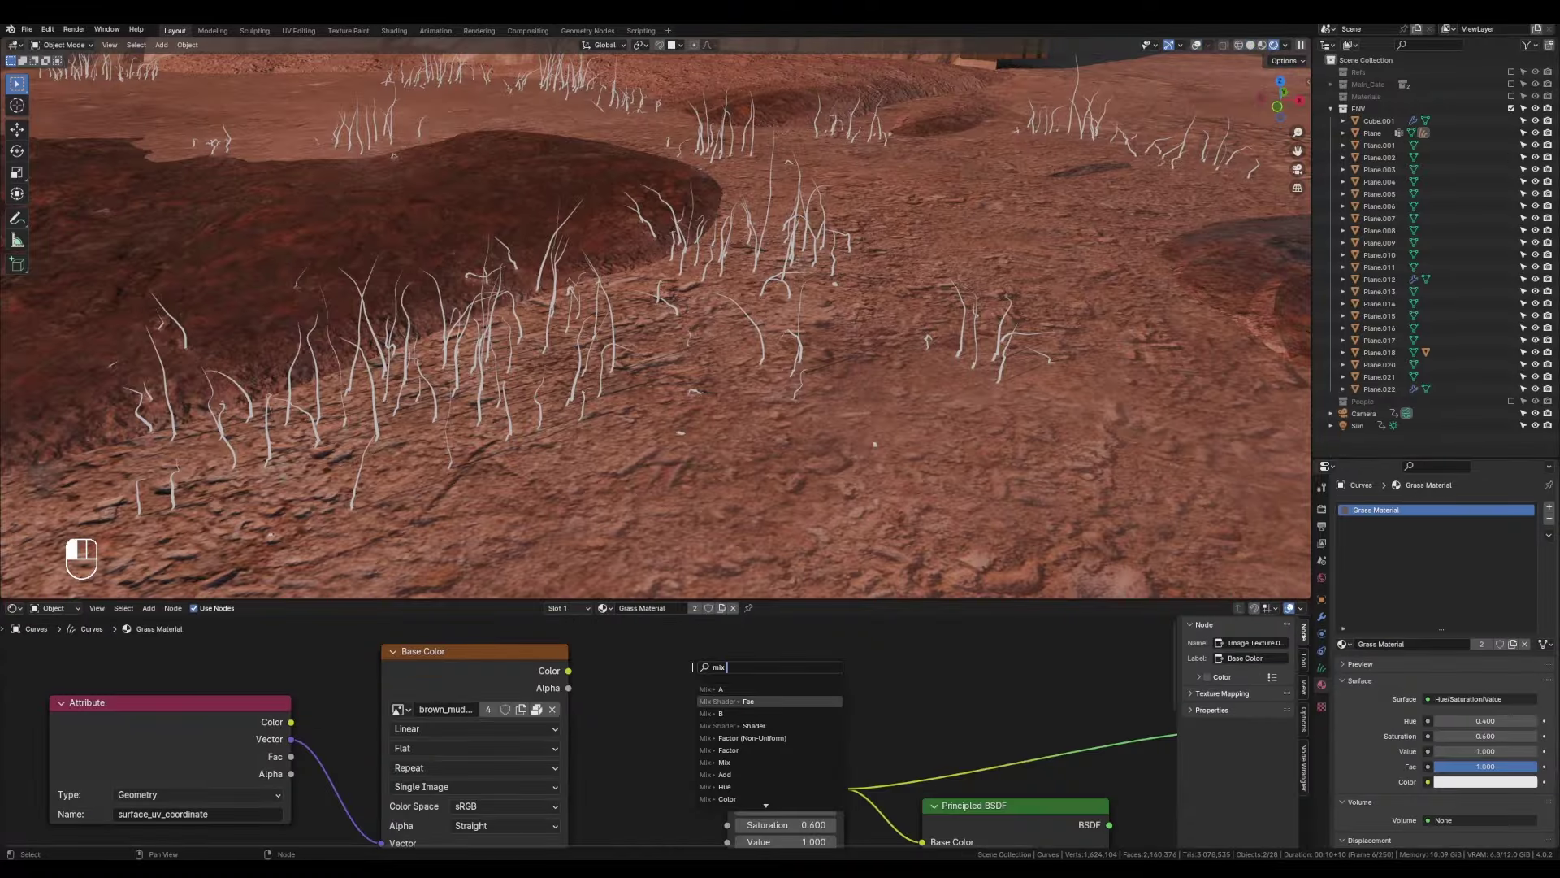
key("Return")
scroll(692, 667, "down", 3)
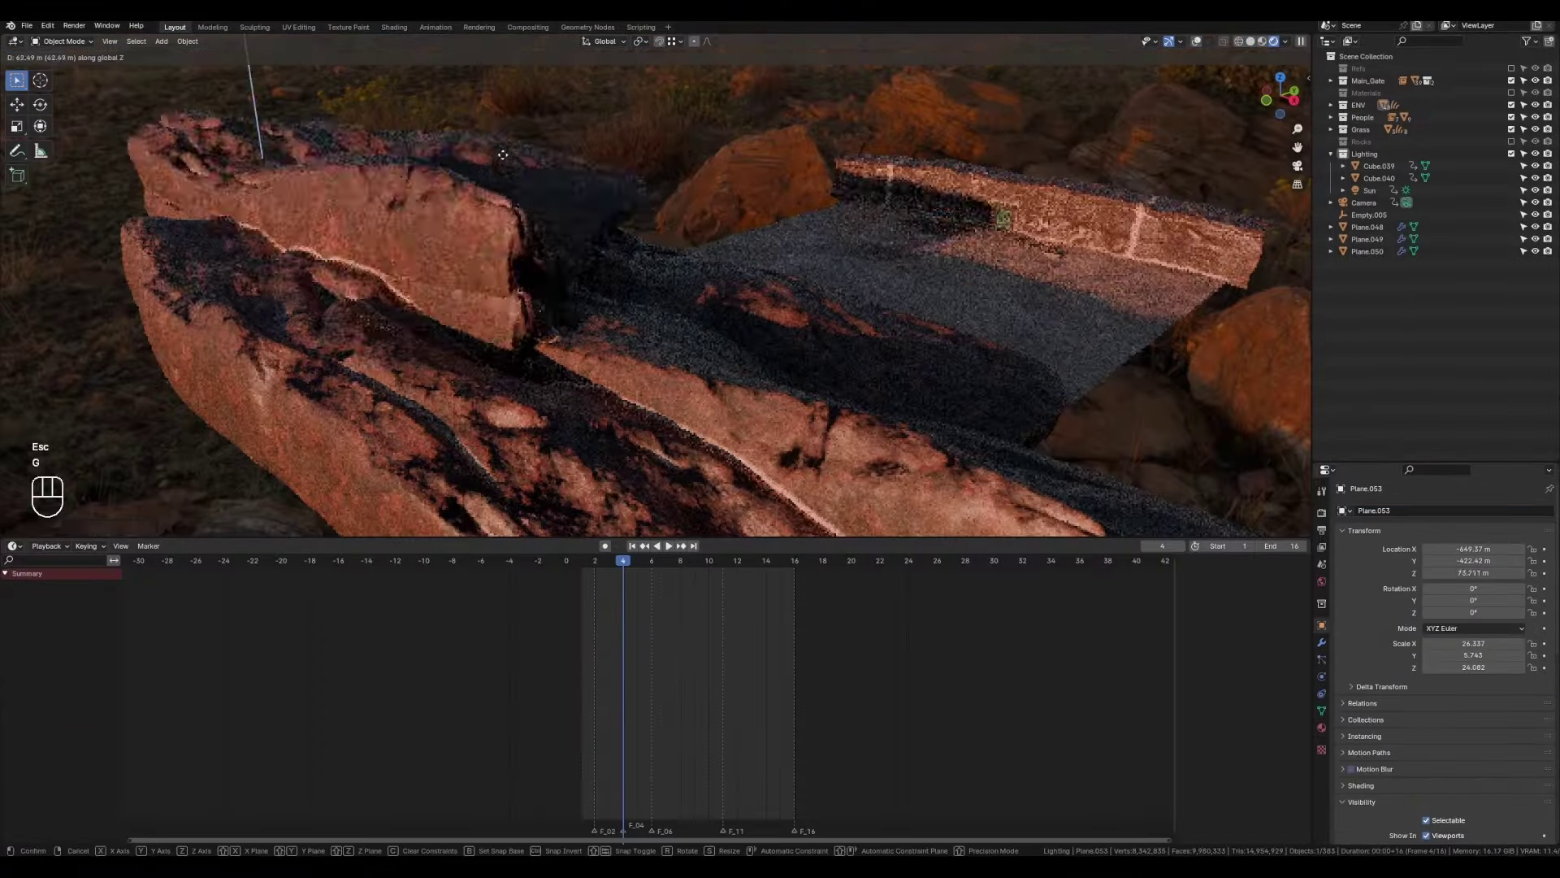
Move the foreground rock slab with X and Y axis constraints.
key("y")
key("x")
key("g")
key("x")
key("y")
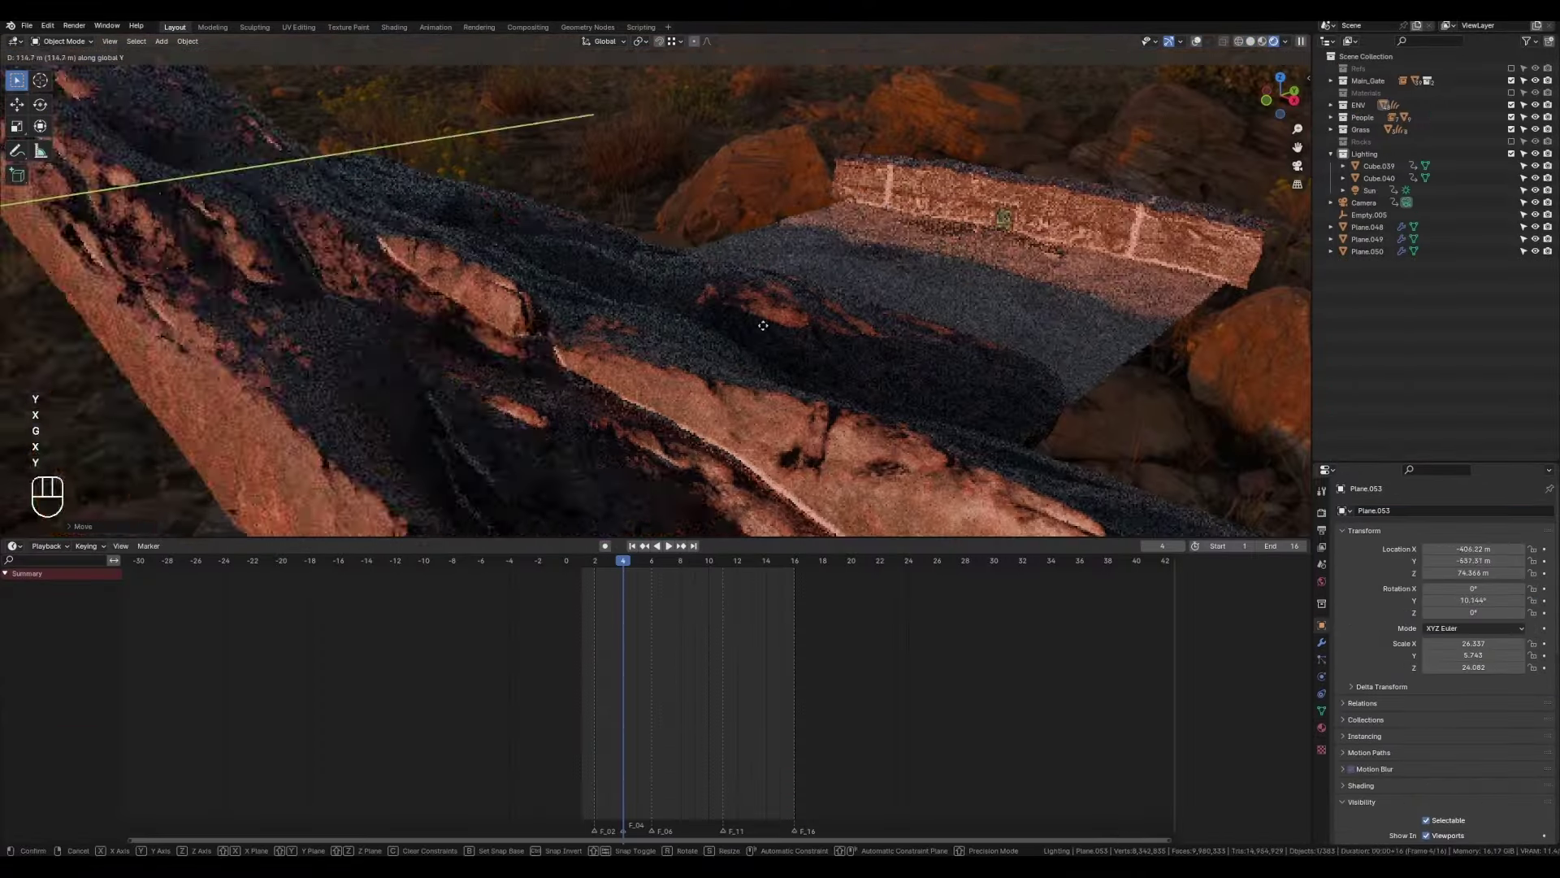
left_click(897, 387)
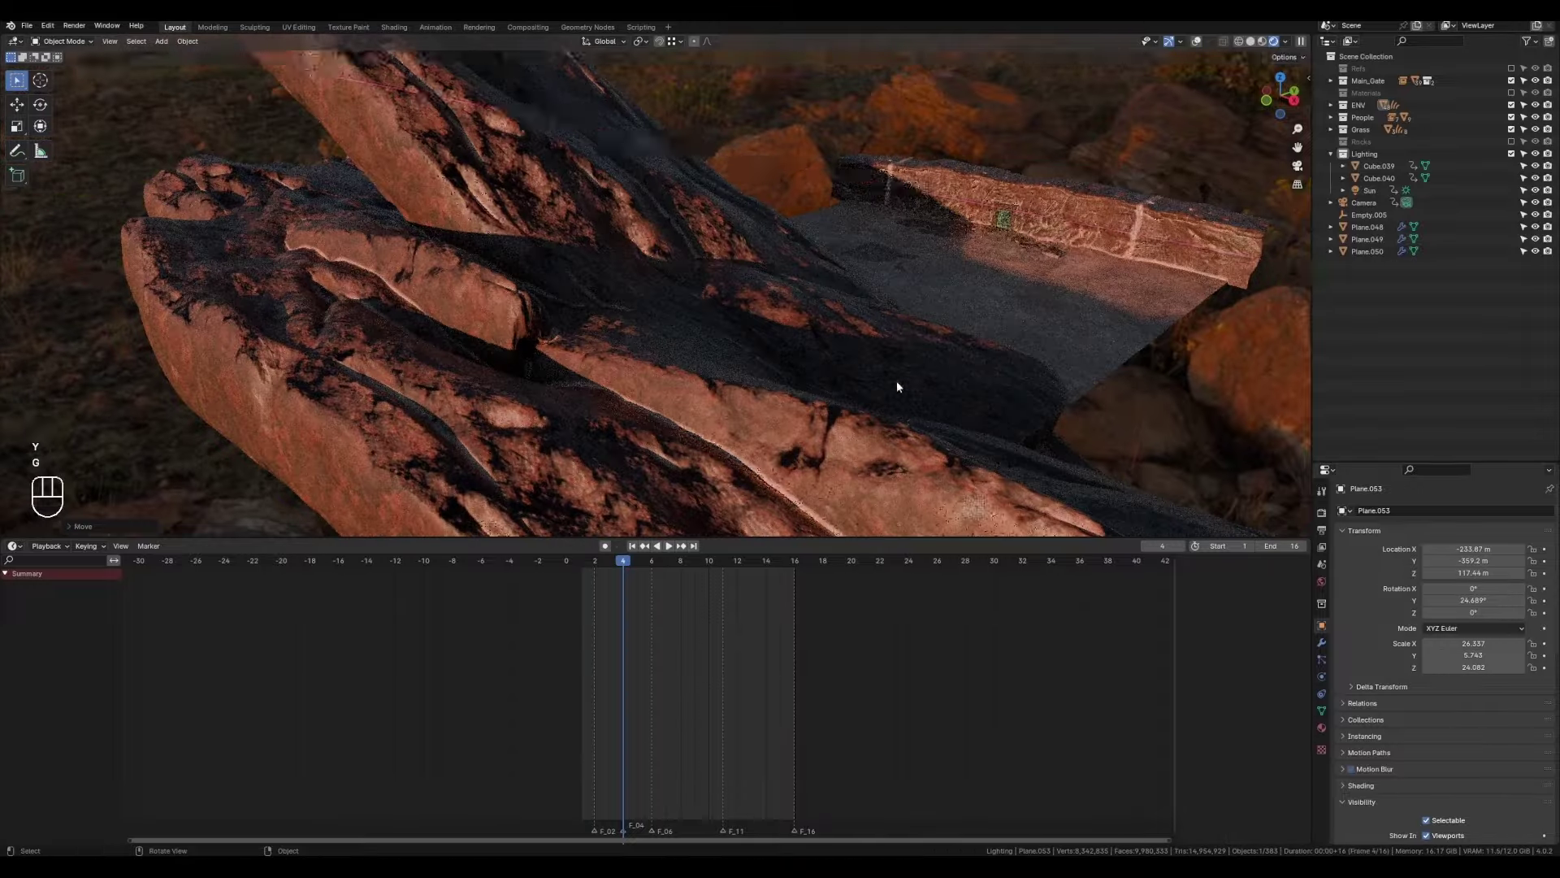
Re-angle the Sun light from the camera view over the ground plates.
key("KP_0")
left_click(1372, 192)
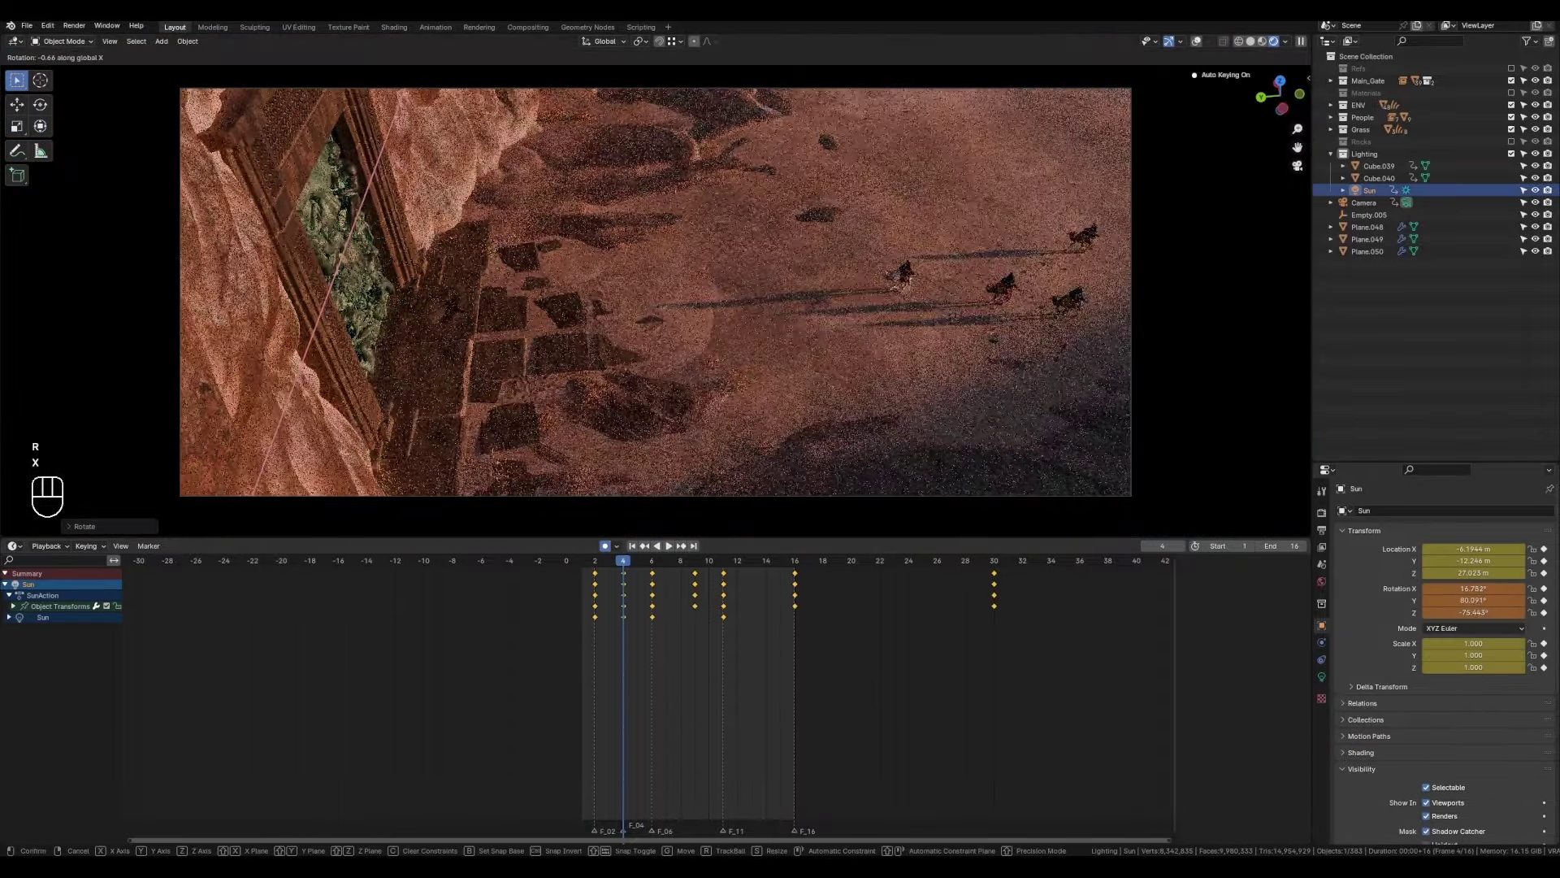
key("Left")
key("Left")
key("Delete")
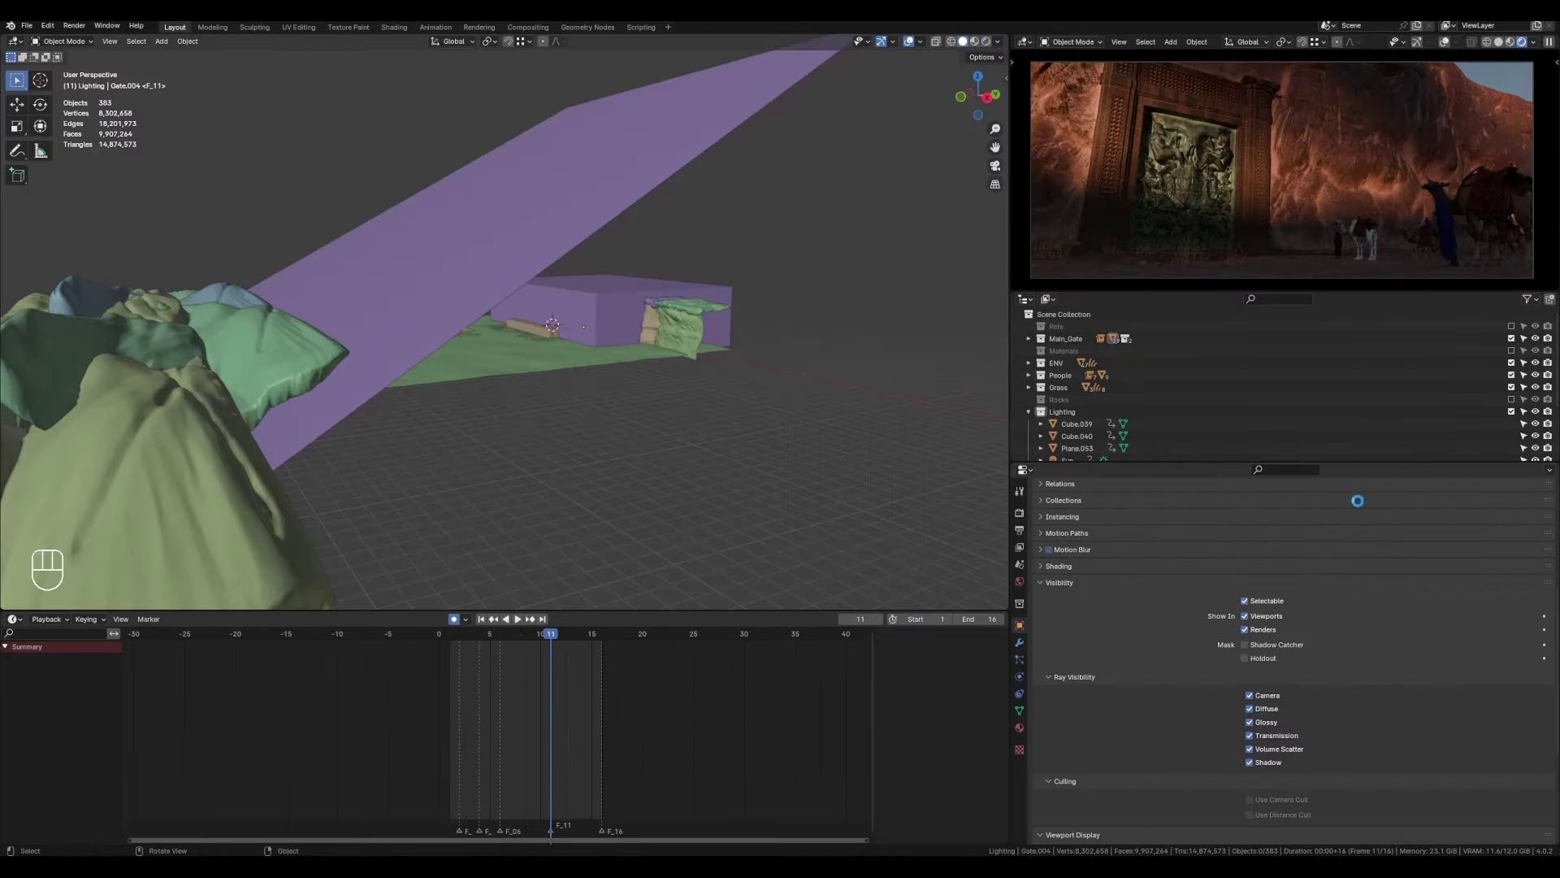
middle_click_drag(731, 390, 684, 351)
key("n")
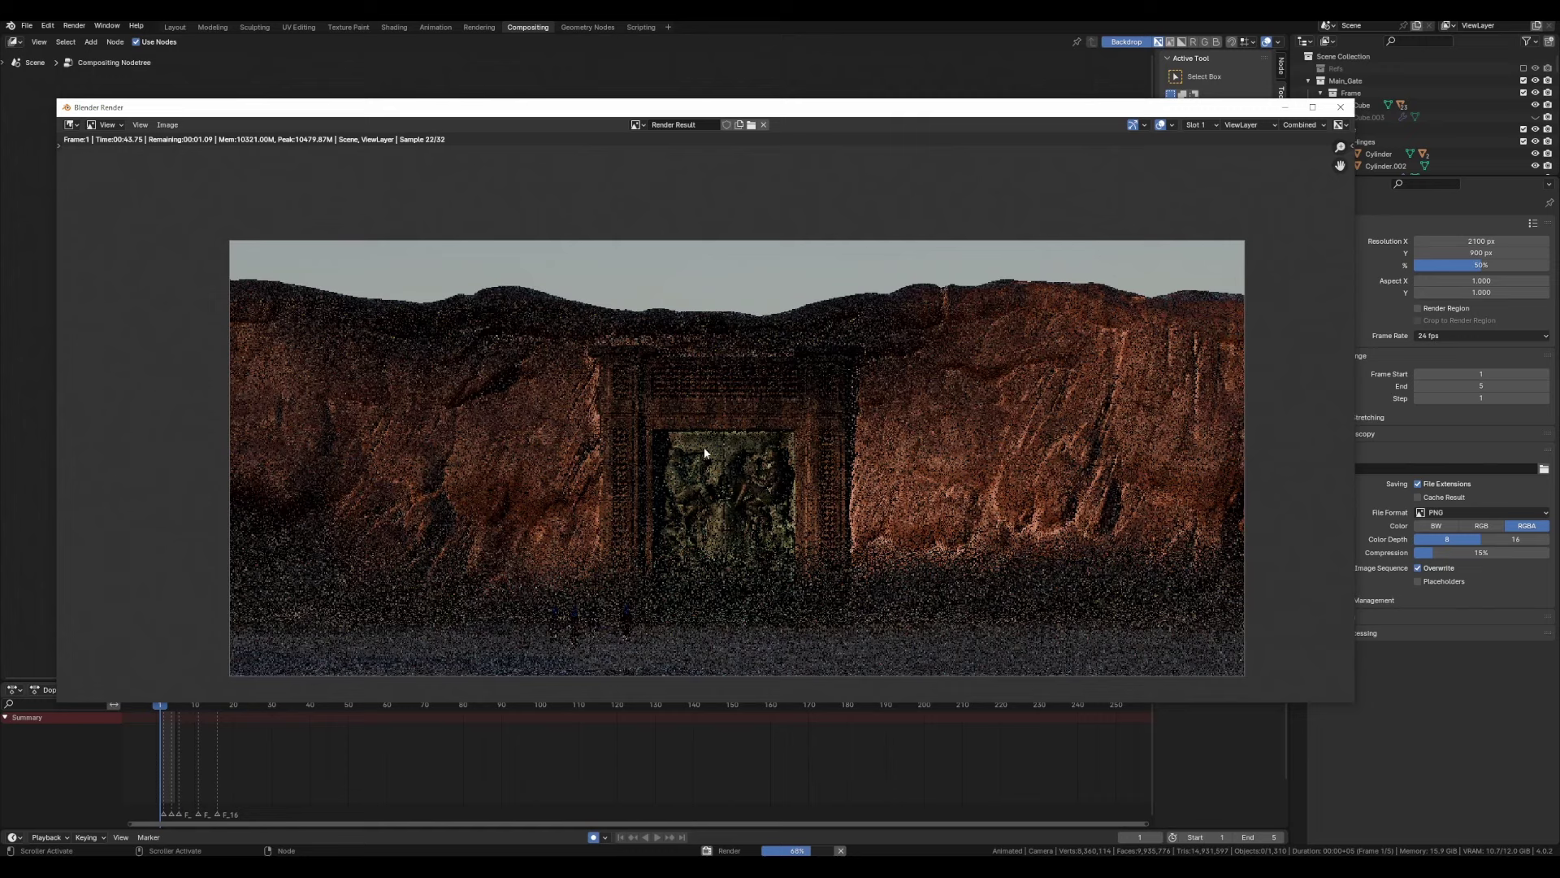
Arrange the compositor nodes, enable Ambient Occlusion, and preview the Mist and noisy colour passes.
key("Escape")
left_click_drag(804, 244, 493, 138)
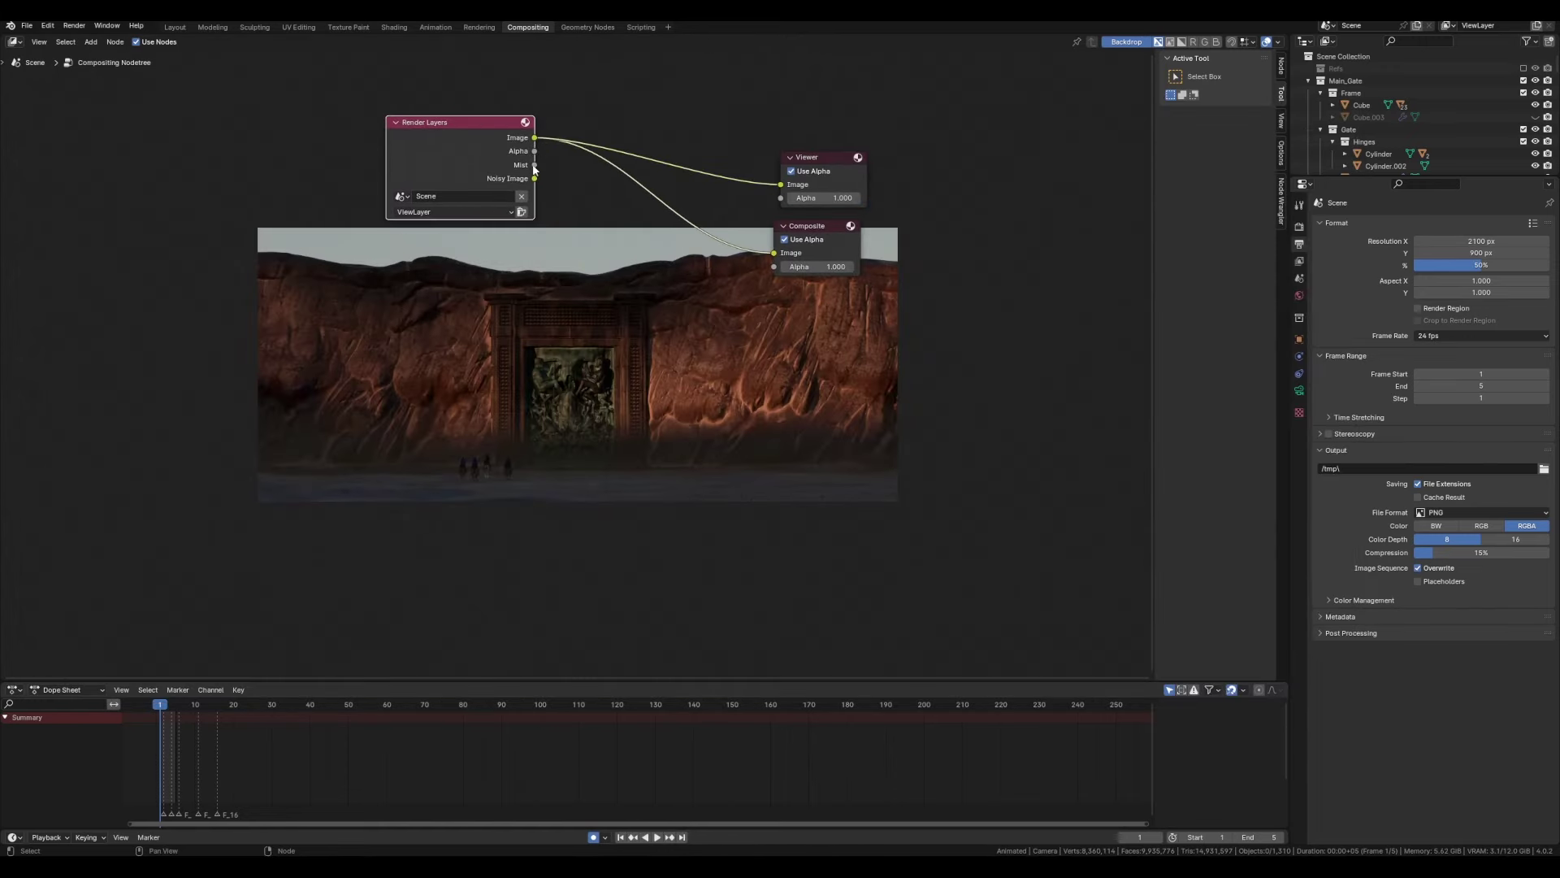
left_click(1300, 262)
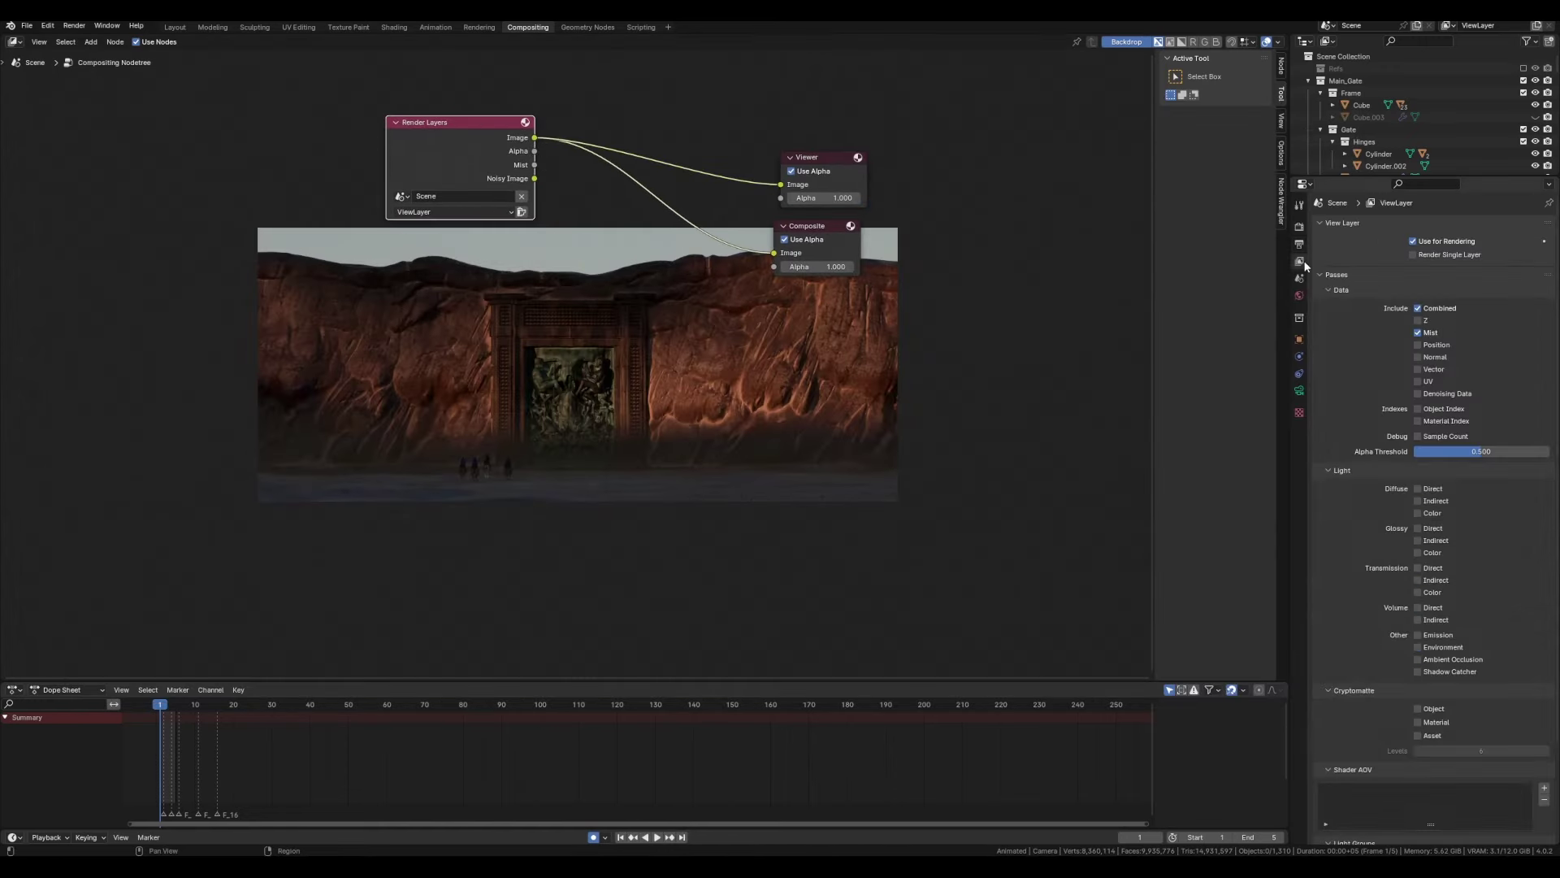
left_click(480, 143, "ctrl+shift")
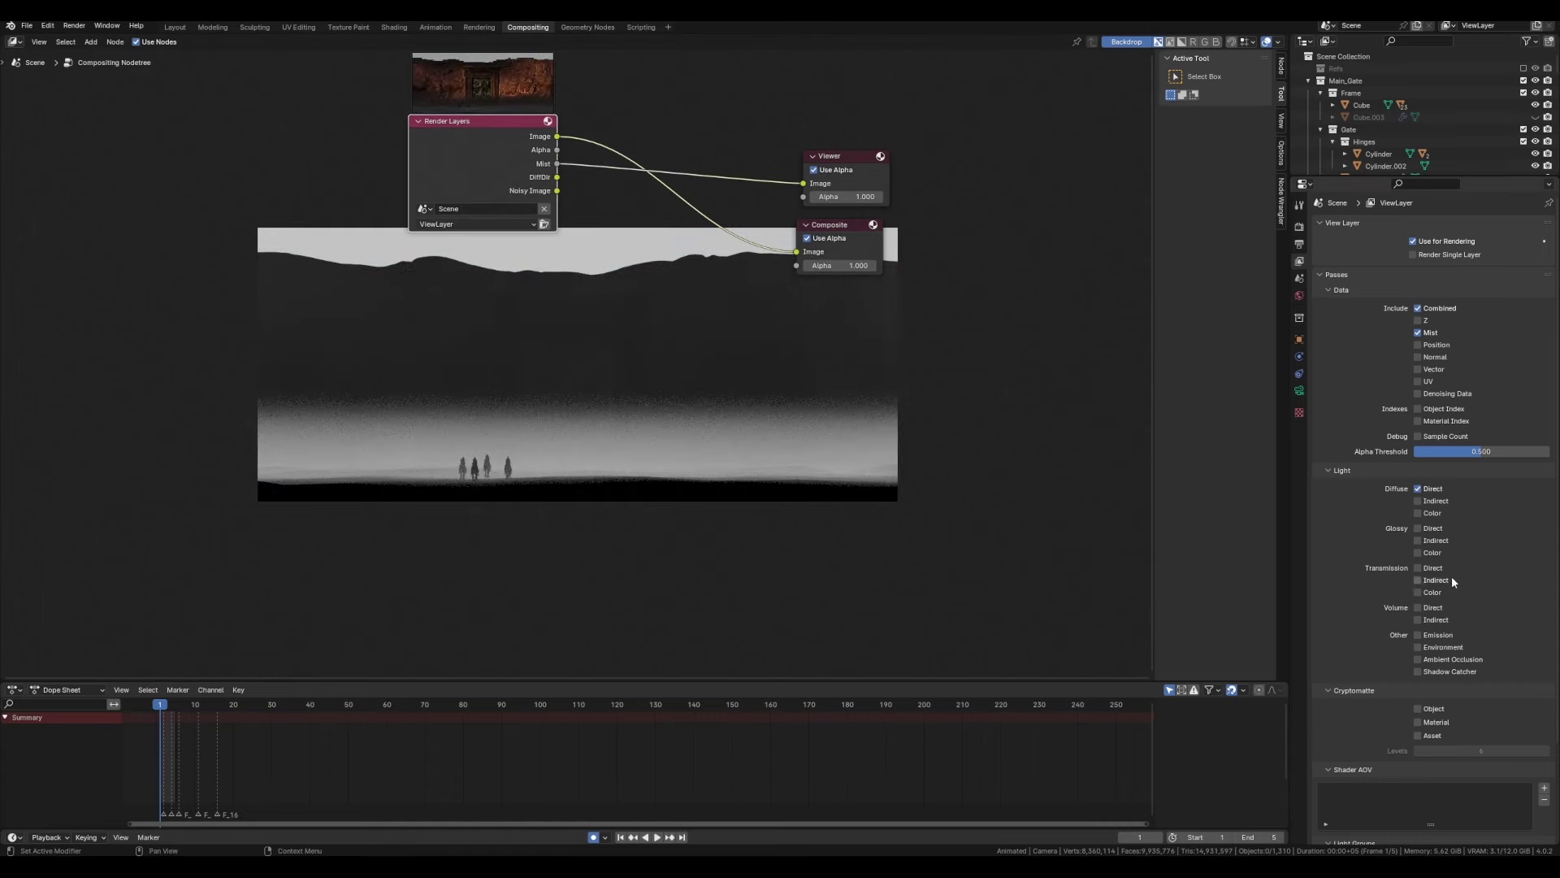
left_click(1418, 659)
middle_click_drag(670, 246, 693, 331)
left_click(515, 265, "ctrl+shift")
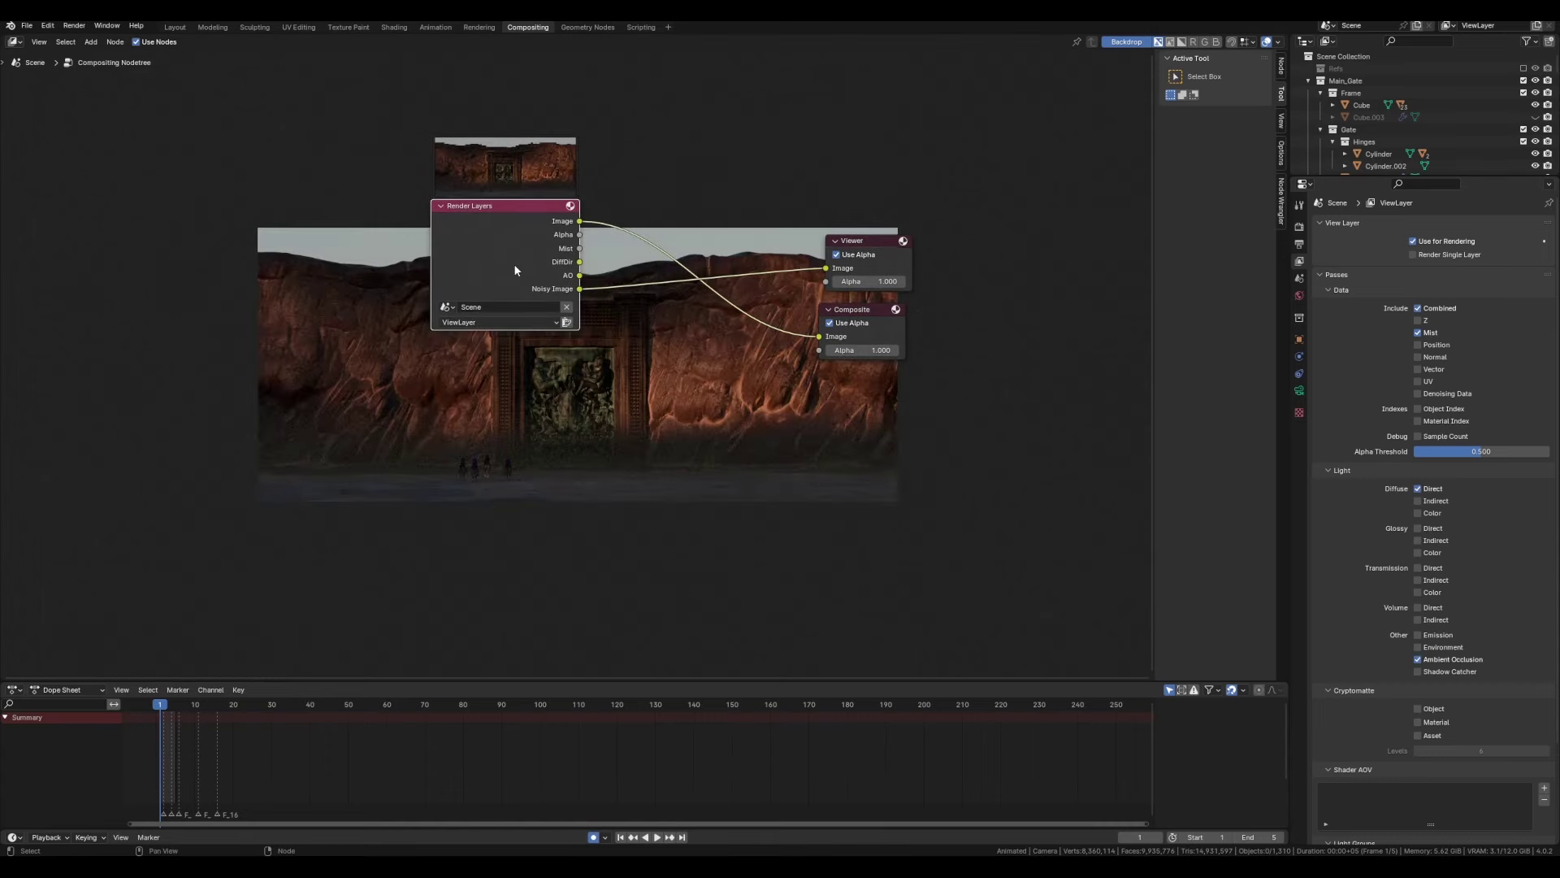
left_click_drag(528, 266, 437, 261)
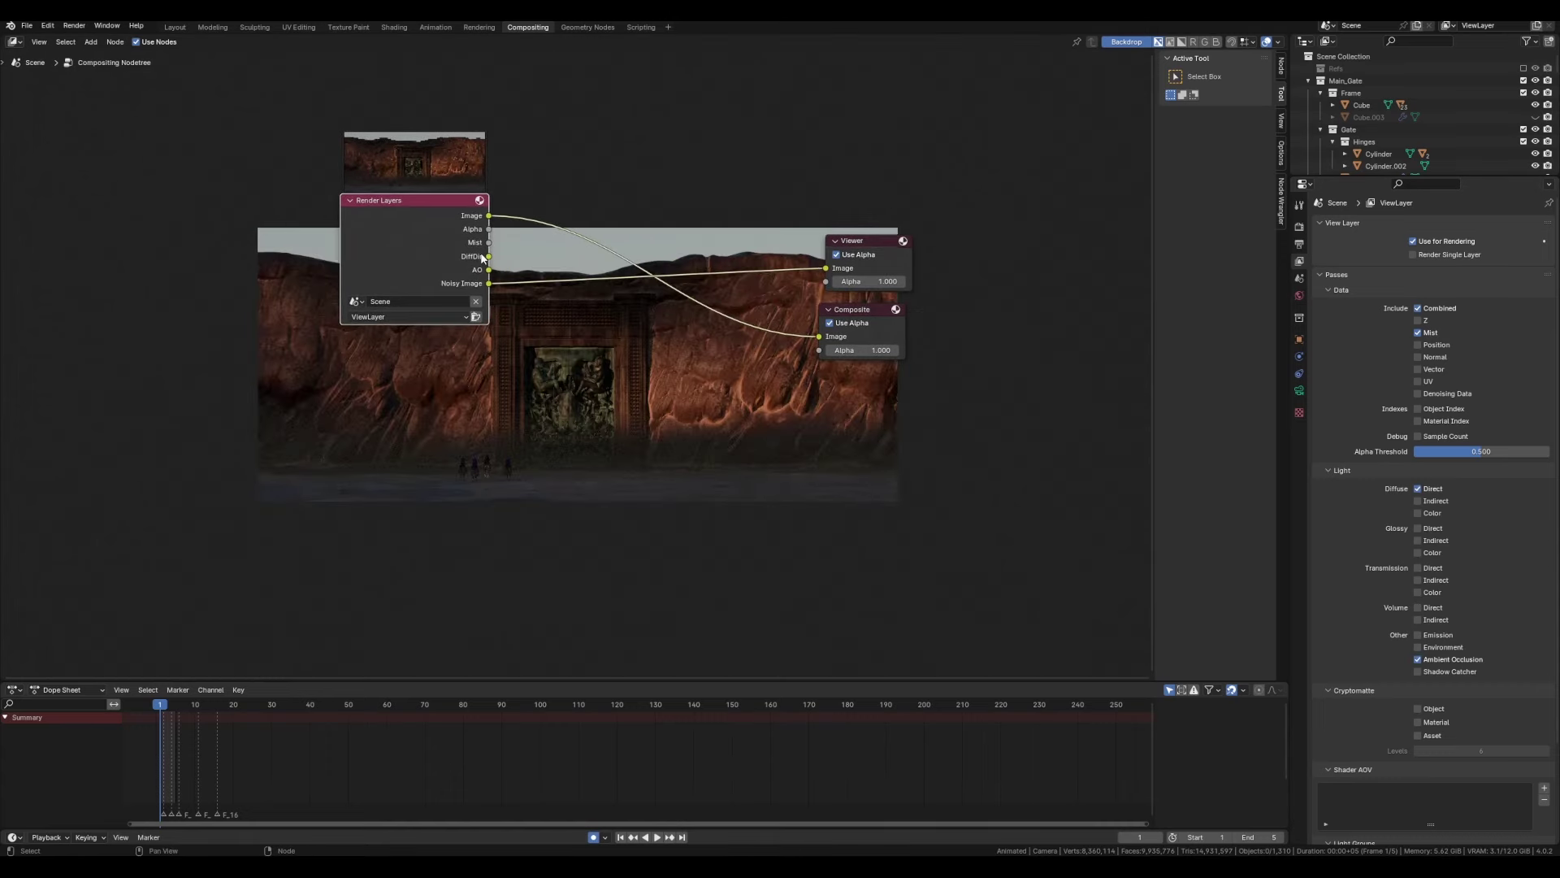
Enable Cryptomatte Object and Material passes, view CryptoObject00 in the Viewer, and render with F12.
scroll(1035, 443, "up", 1)
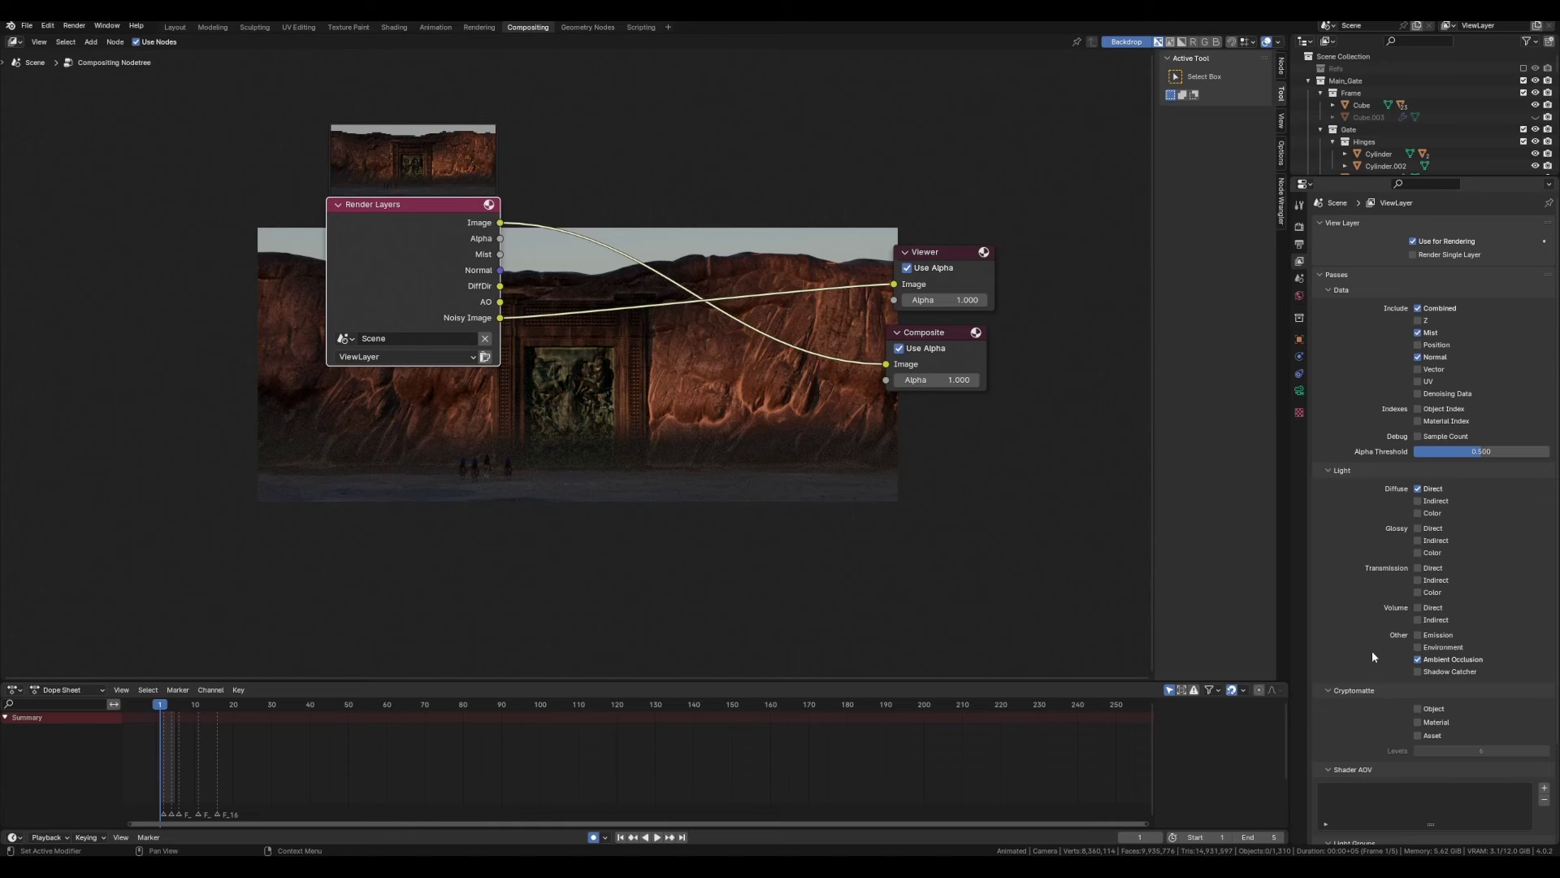
scroll(1369, 650, "down", 2)
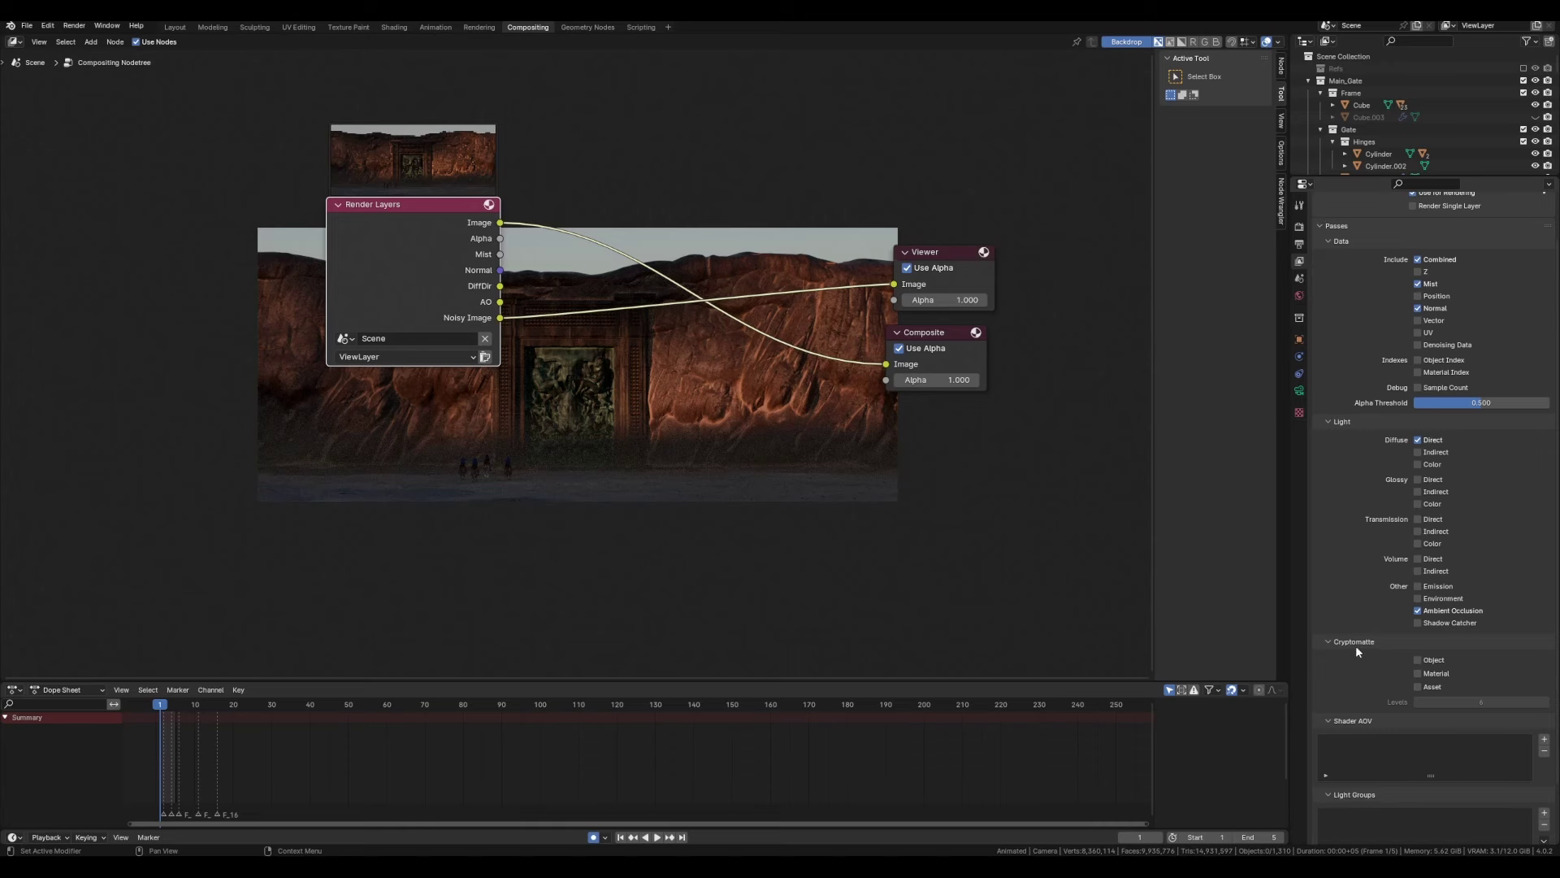
left_click(1430, 660)
left_click(1432, 673)
left_click(471, 322, "ctrl+shift")
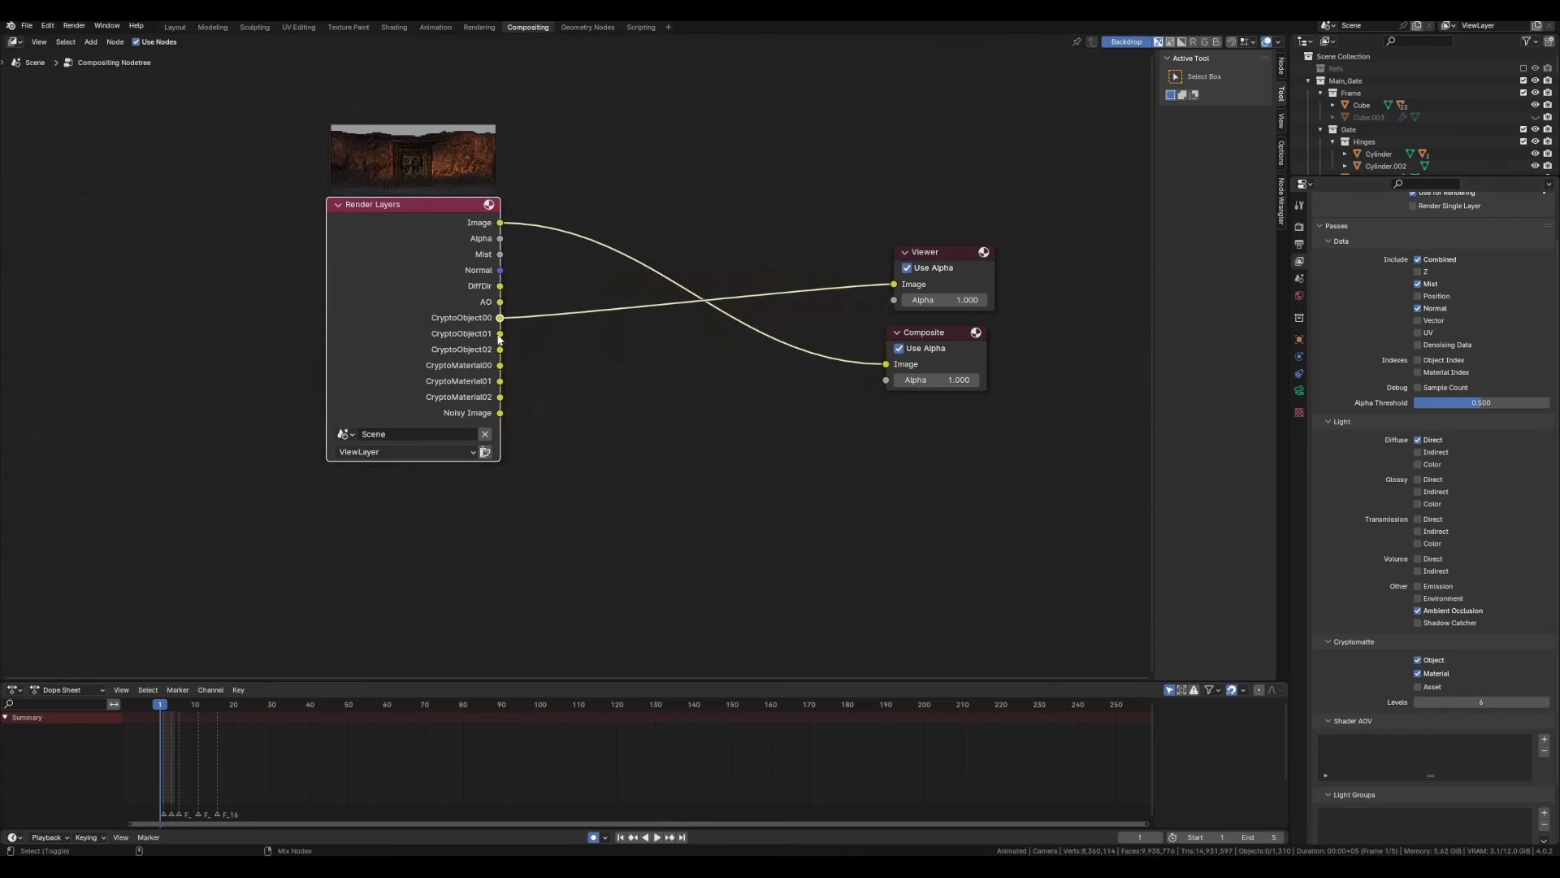
key("F12")
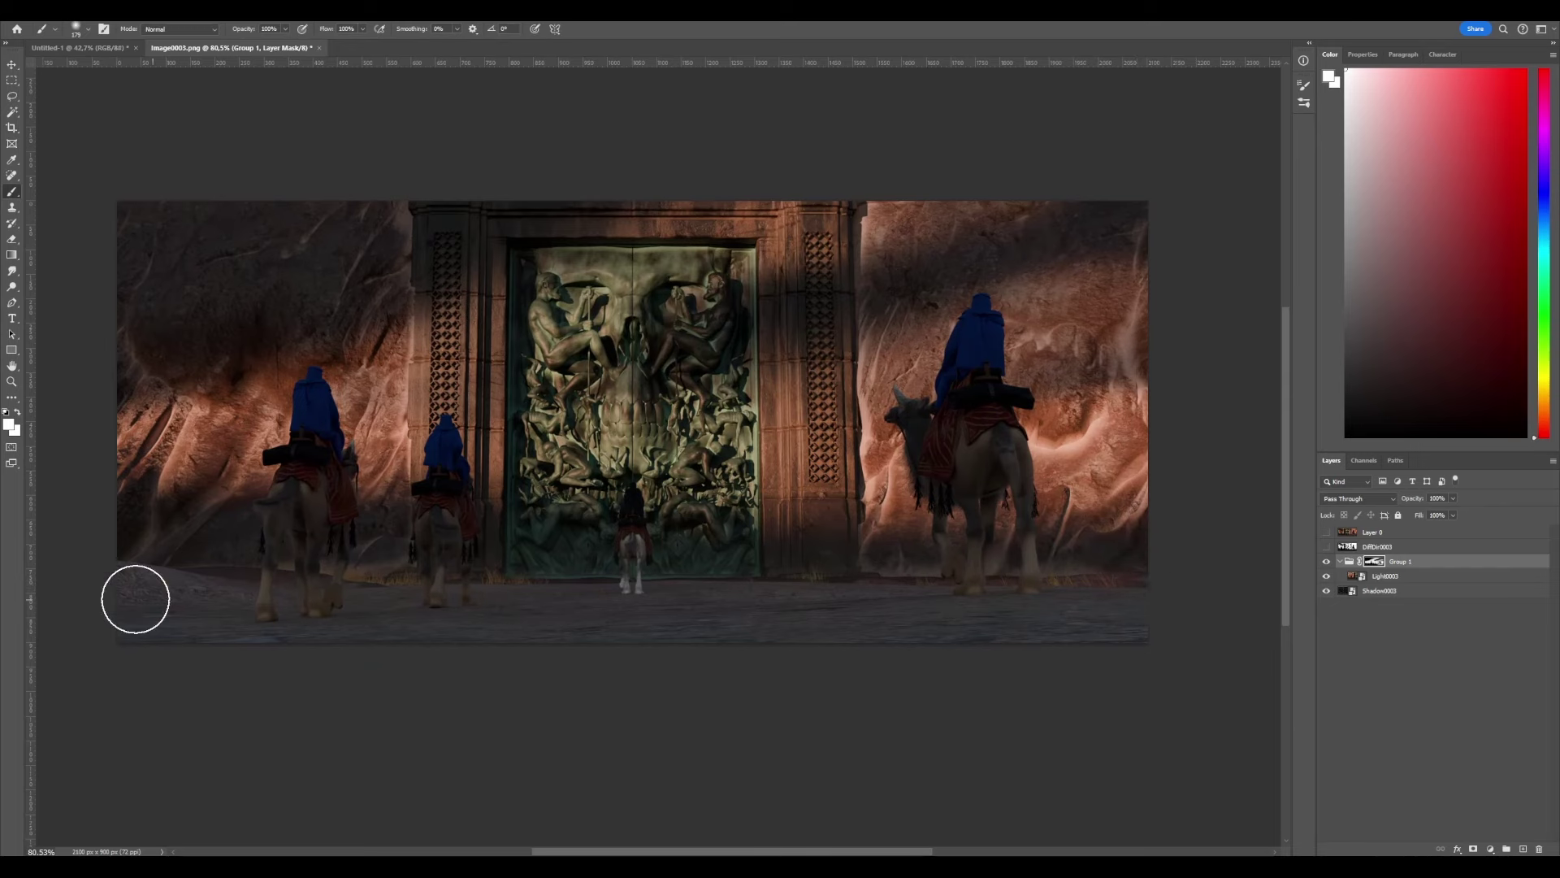
Resize the brush and move Layer 0 into Group 1 in the Layers panel.
left_click_drag(671, 583, 731, 556)
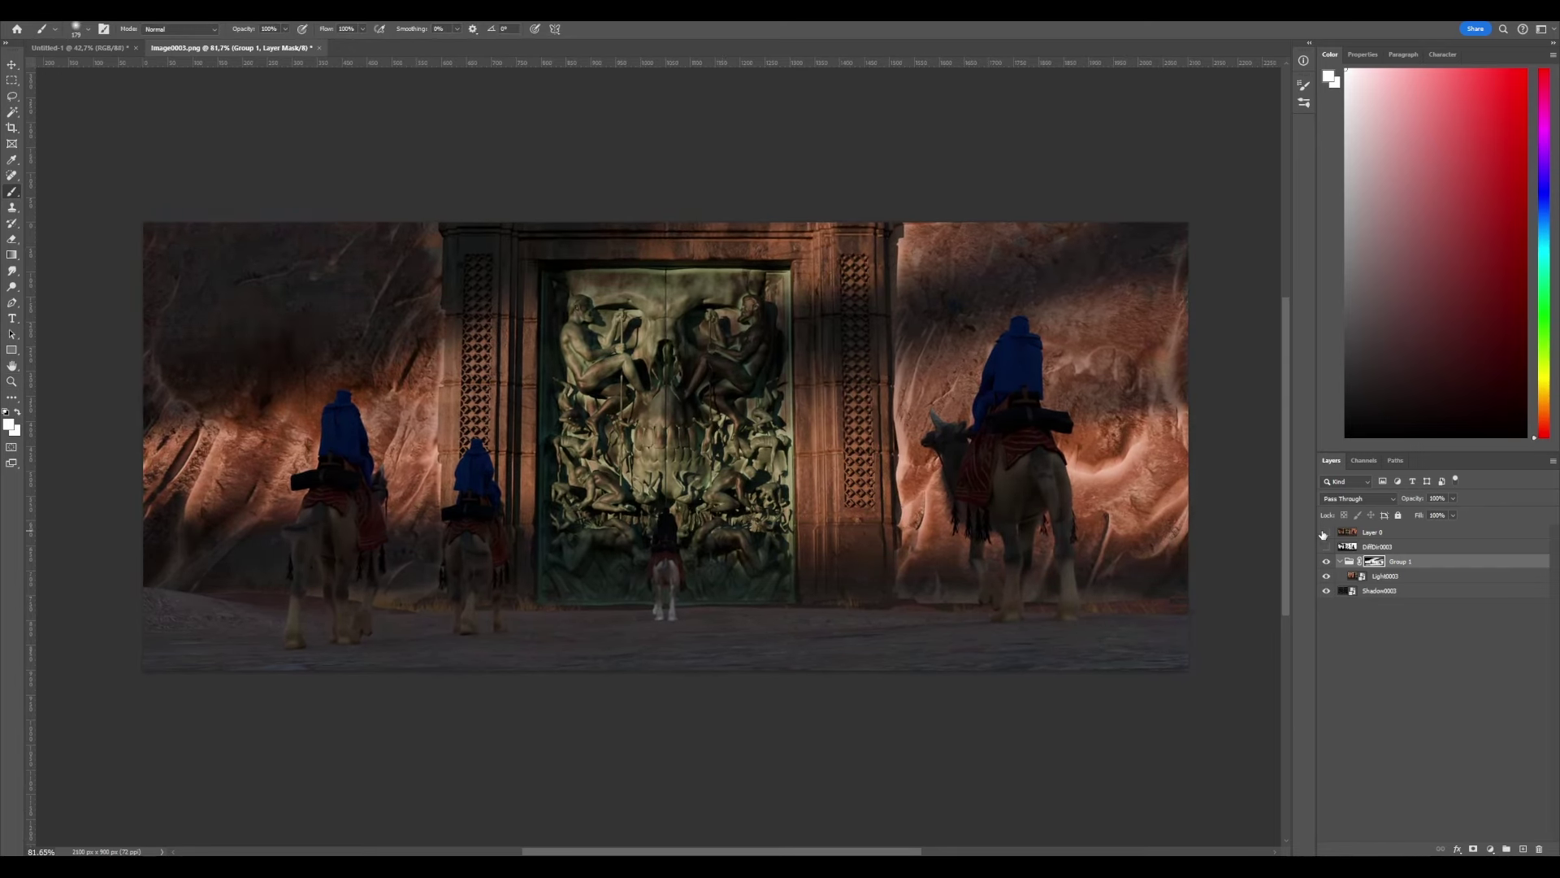
mouse_move(1374, 532)
left_mouse_down()
mouse_move(1330, 567)
mouse_move(1396, 543)
left_mouse_up()
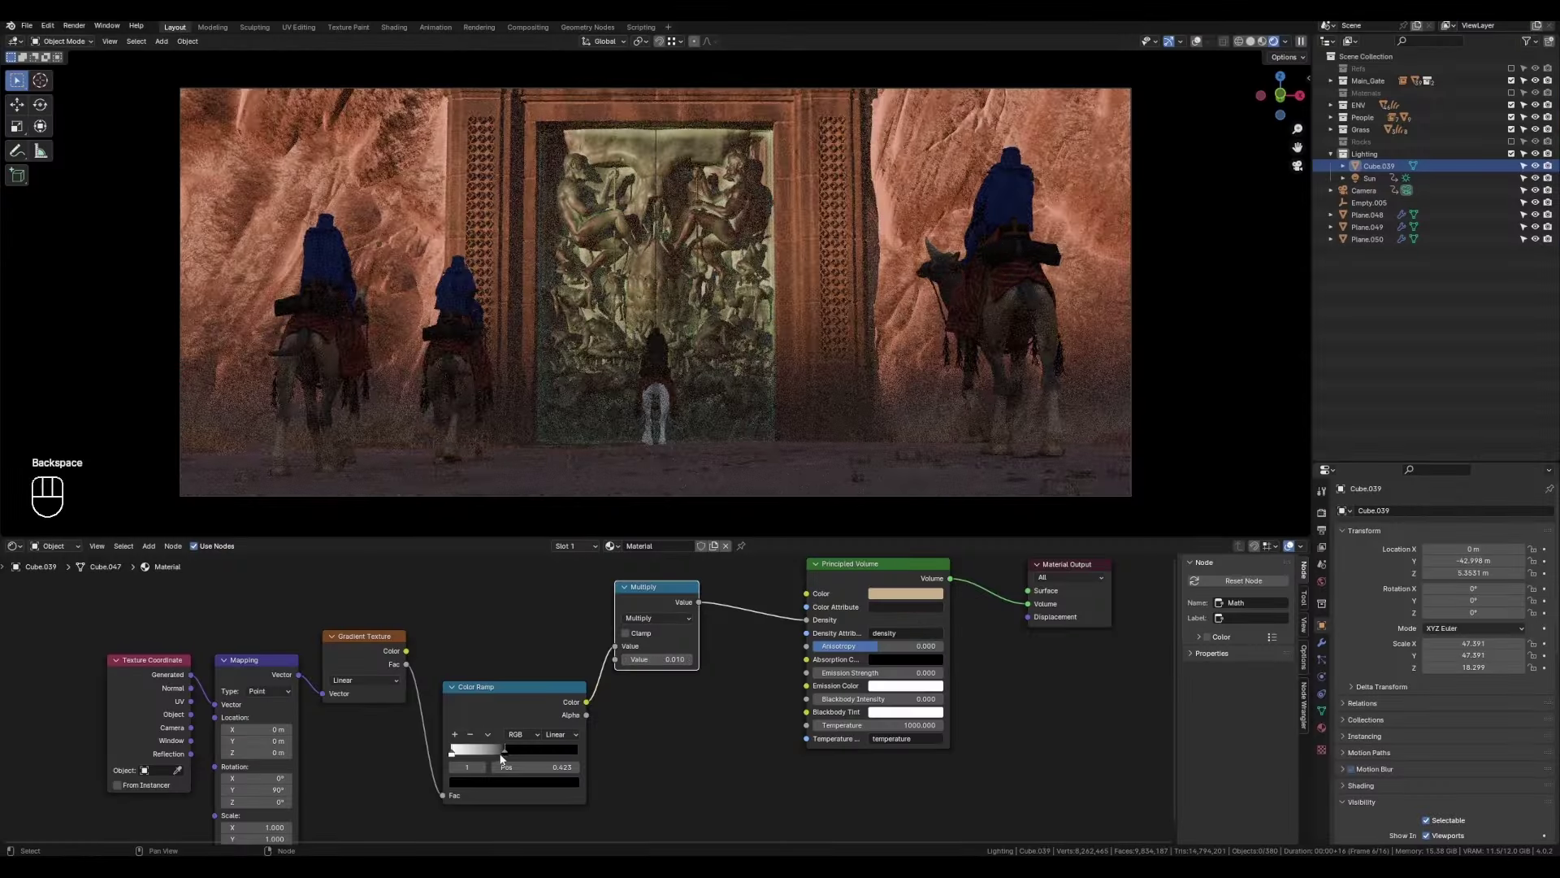
left_click(505, 751)
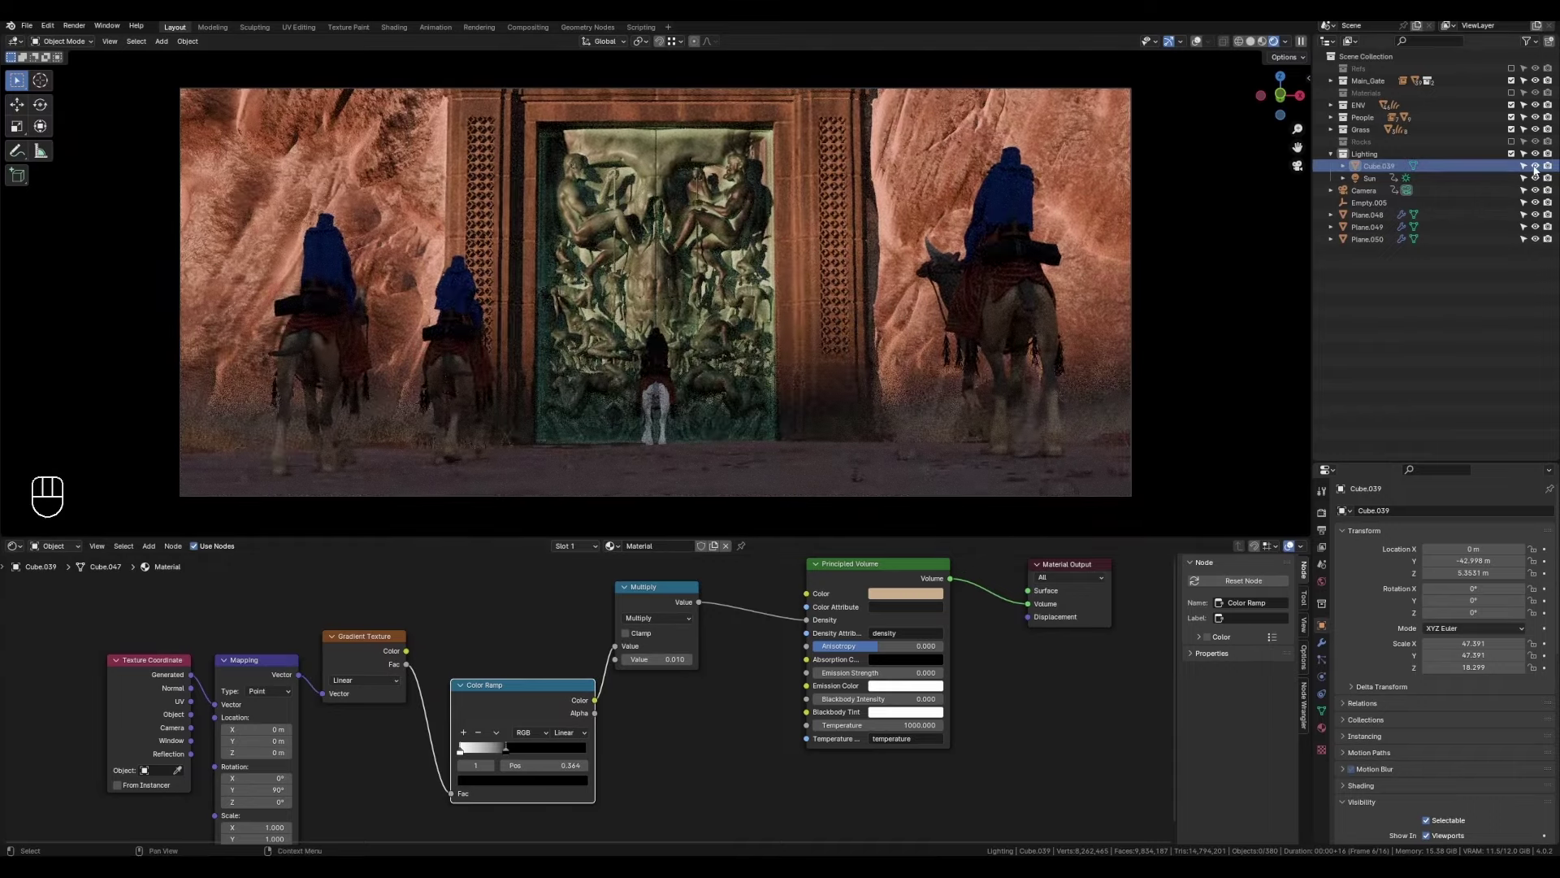
Advance the animation to frame 16 and select the gate's frame stone Cube.031.
key("Right")
key("Right")
key("Right")
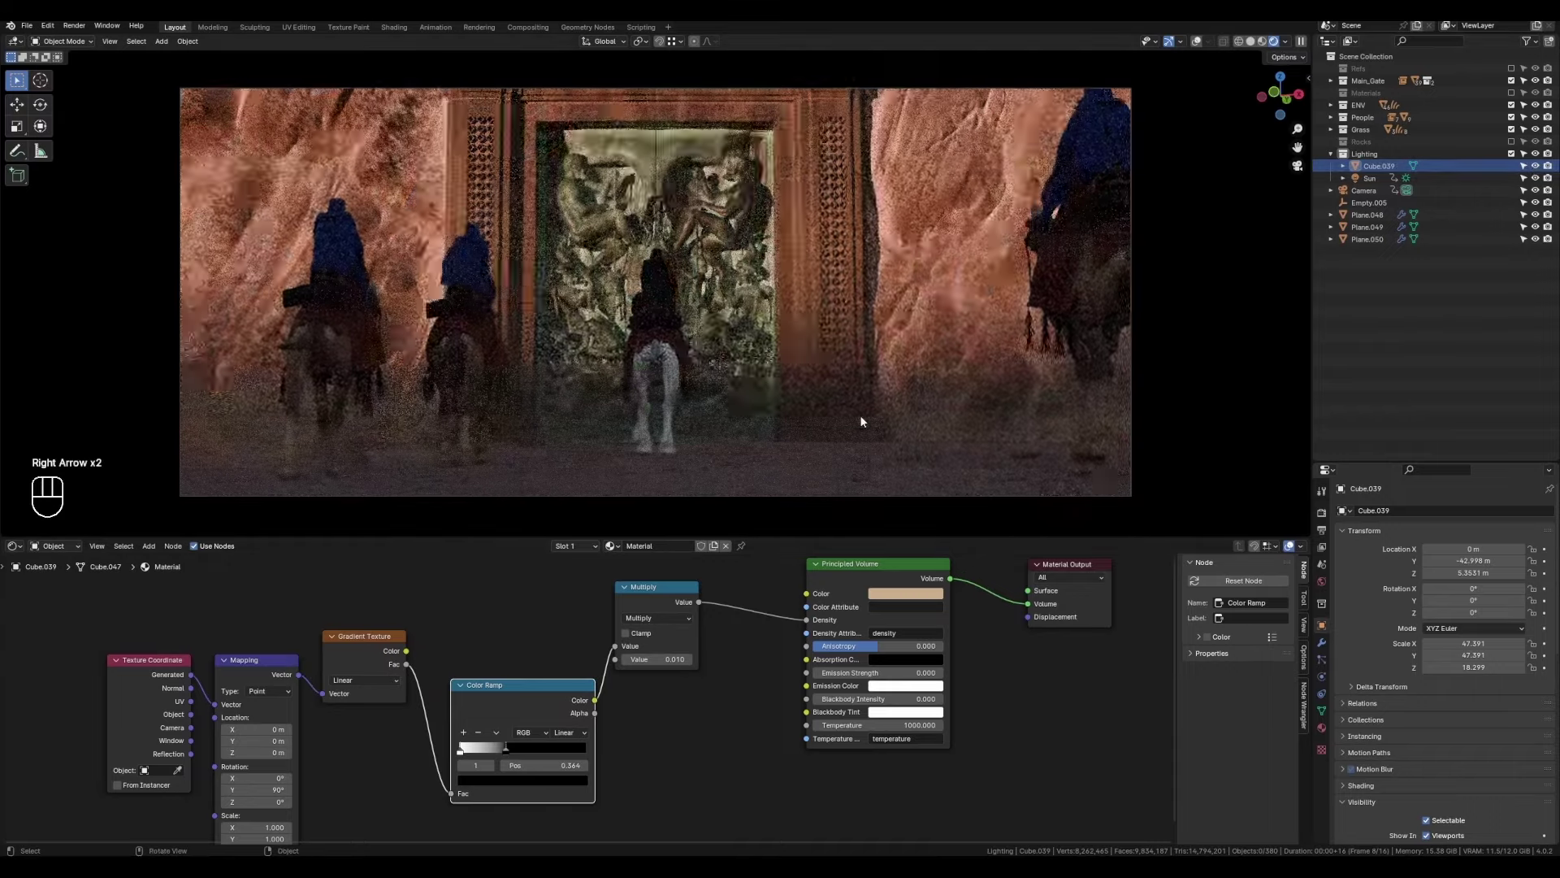
key("Right")
key("Right")
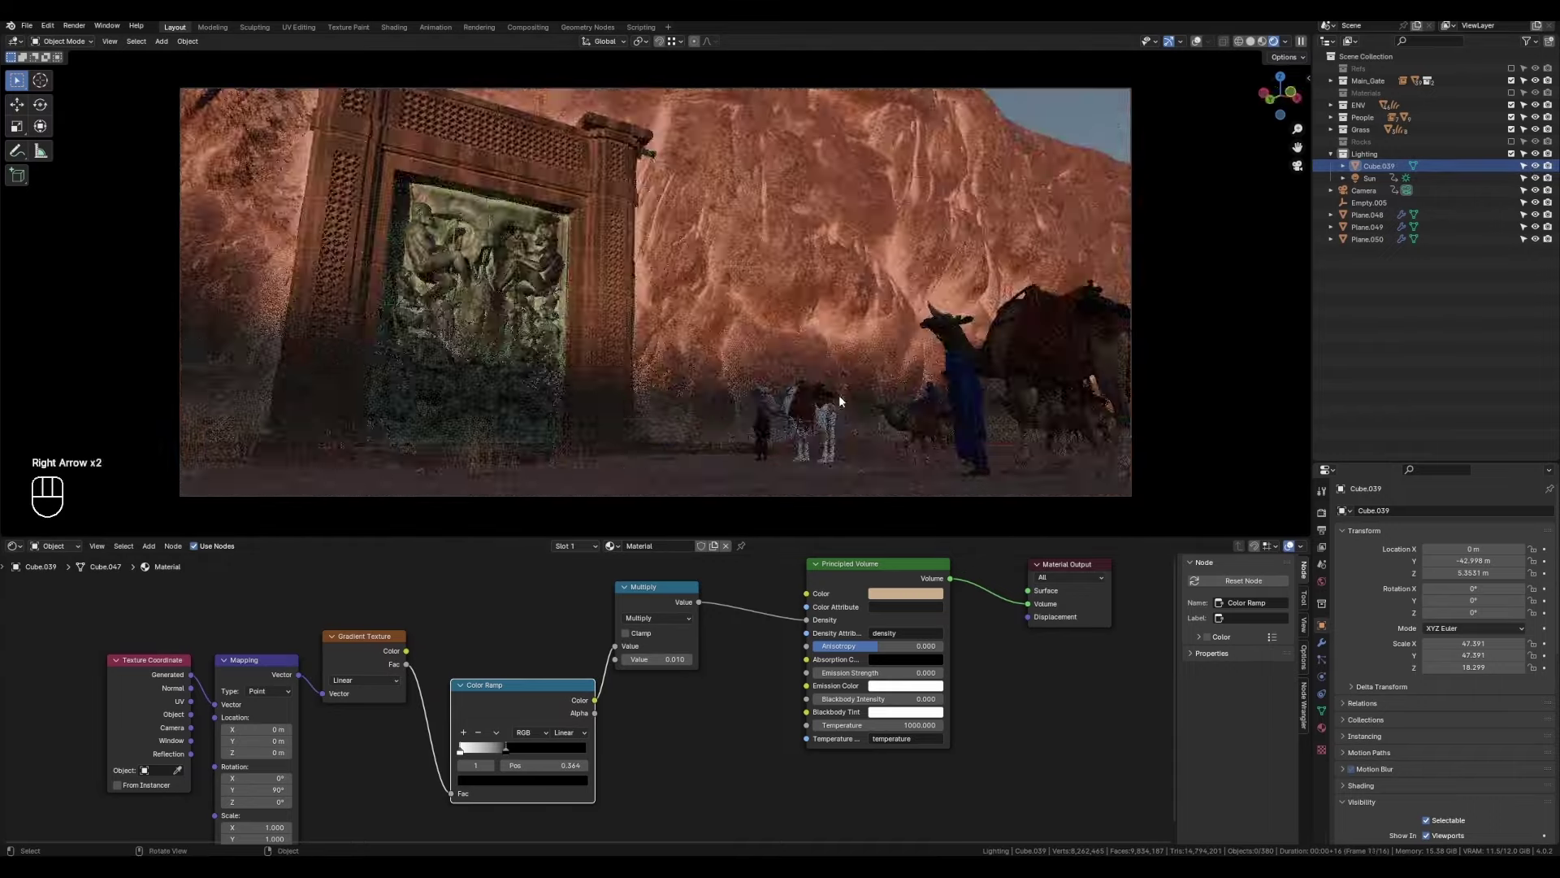
key("Right")
key("Right")
key("Right")
key("Right")
key("Right")
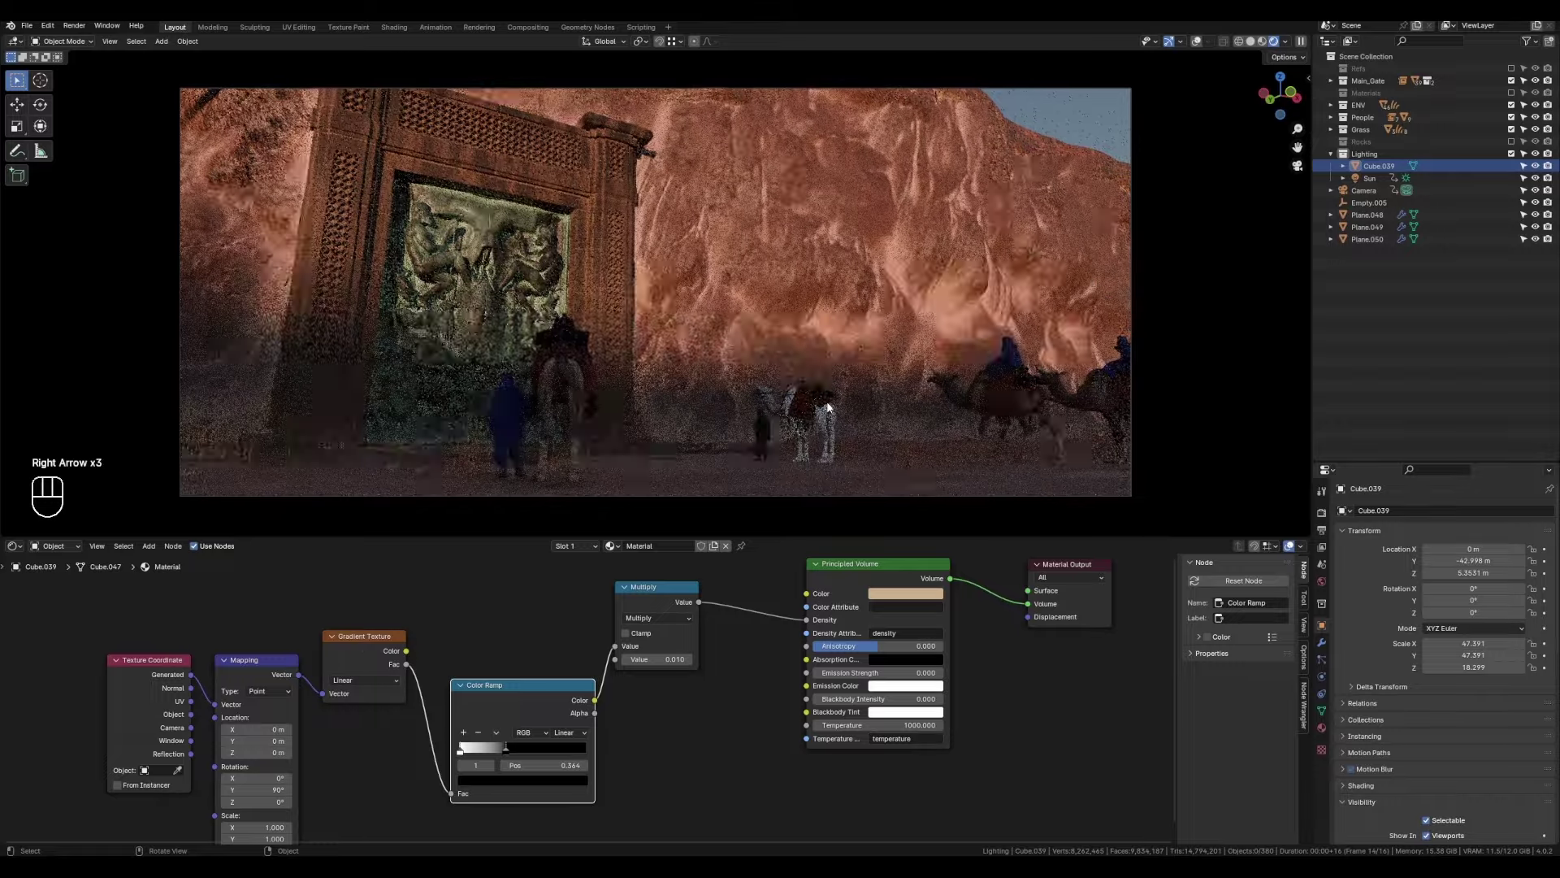
key("KP_0")
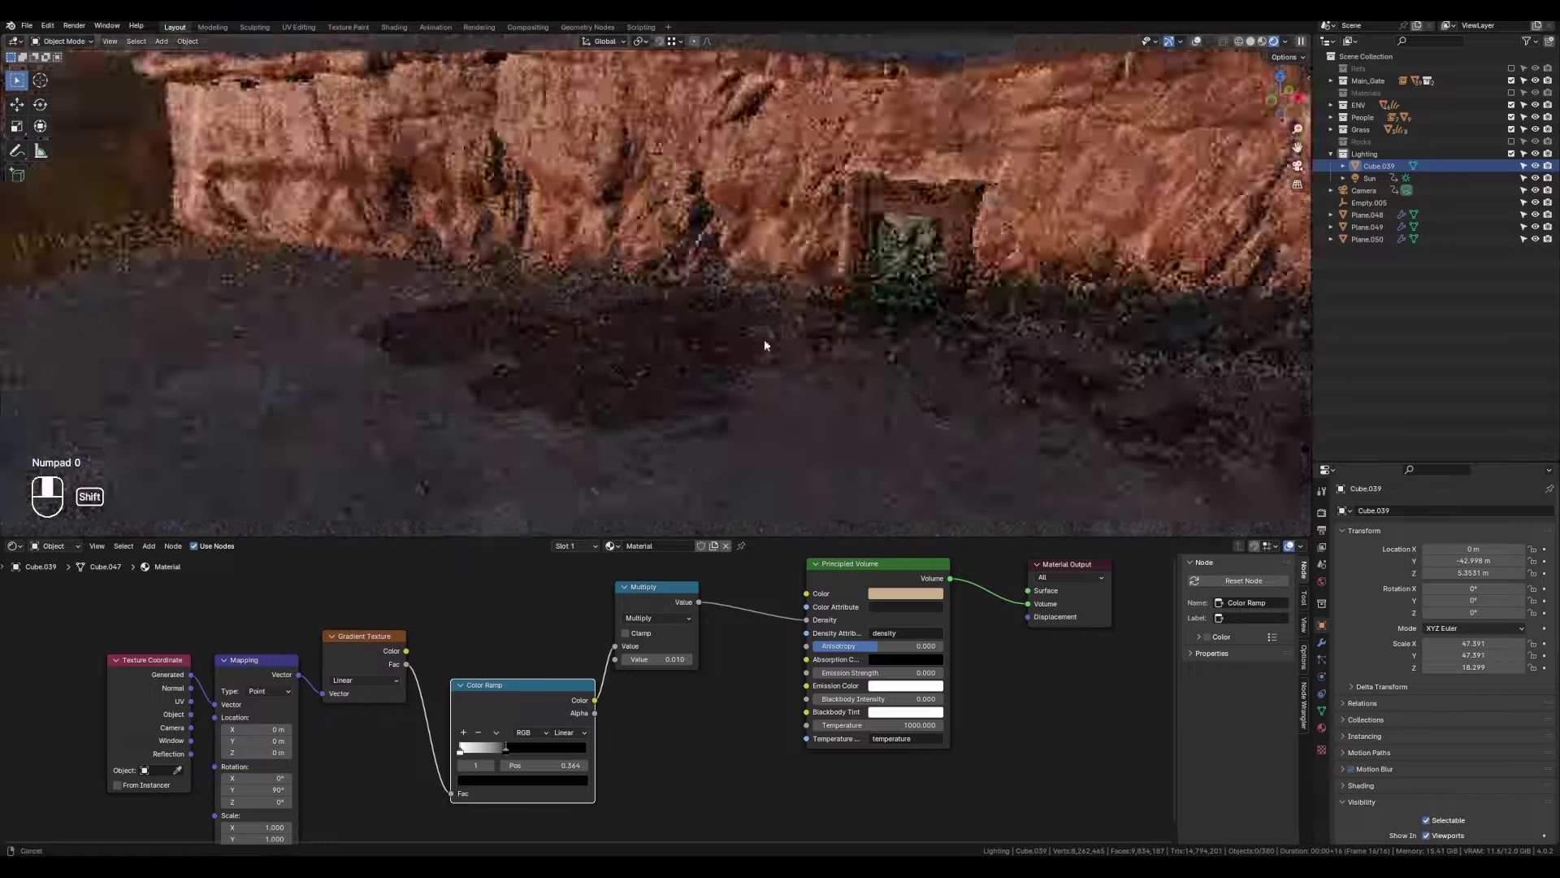
middle_click_drag(721, 334, 995, 276)
left_click(714, 227)
key("KP_0")
Rotate Cube.031 about 5° on the Y axis and check it through the camera.
key("r")
key("Escape")
key("r")
key("y")
left_click(864, 268)
key("KP_0")
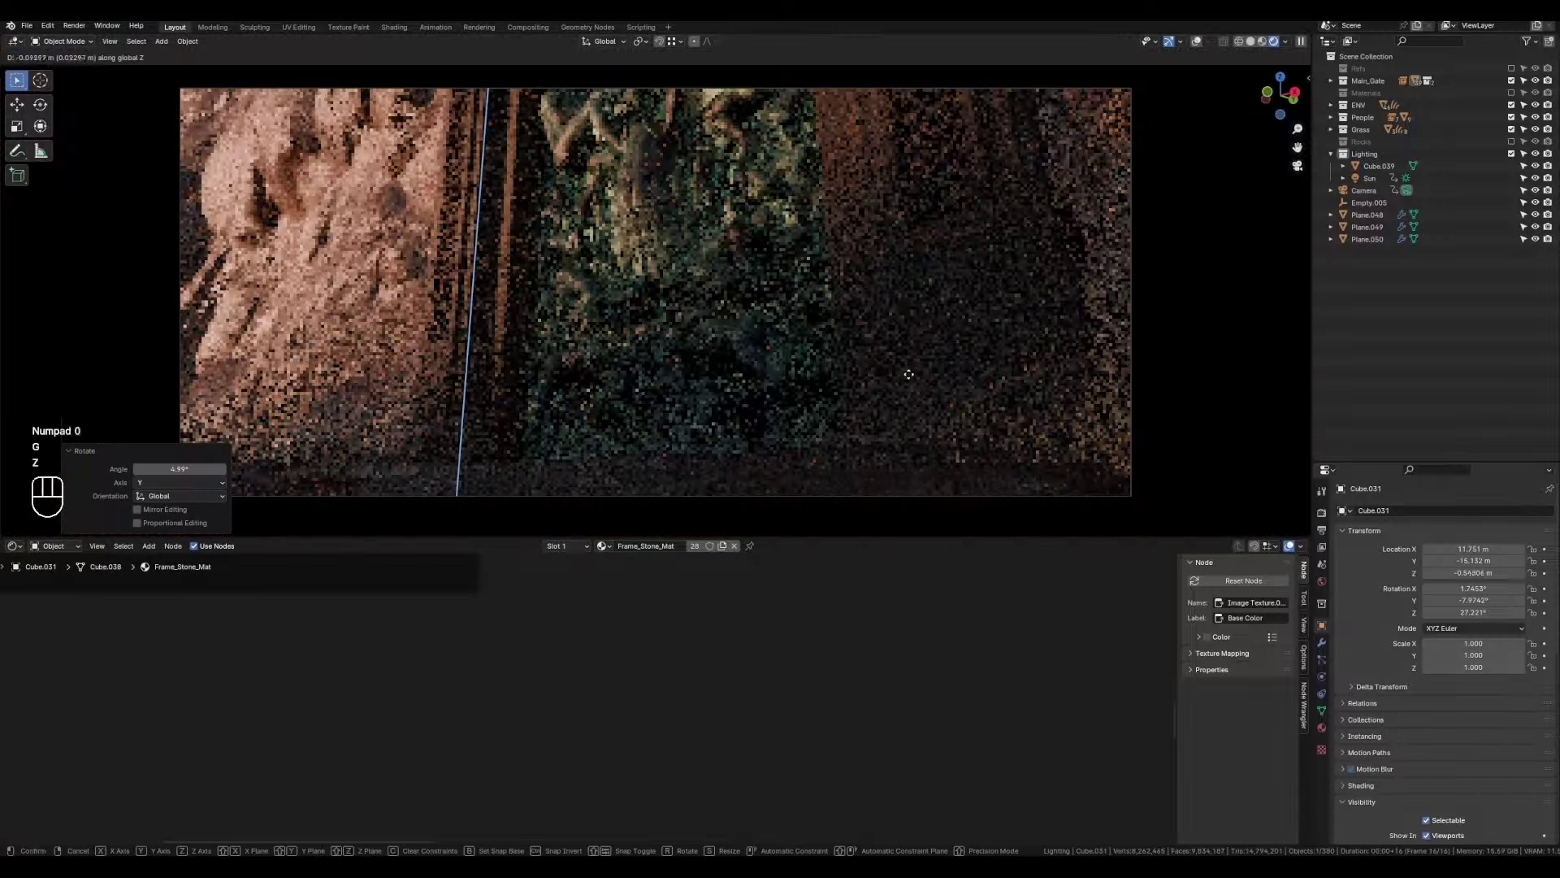
key("Escape")
left_click(69, 451)
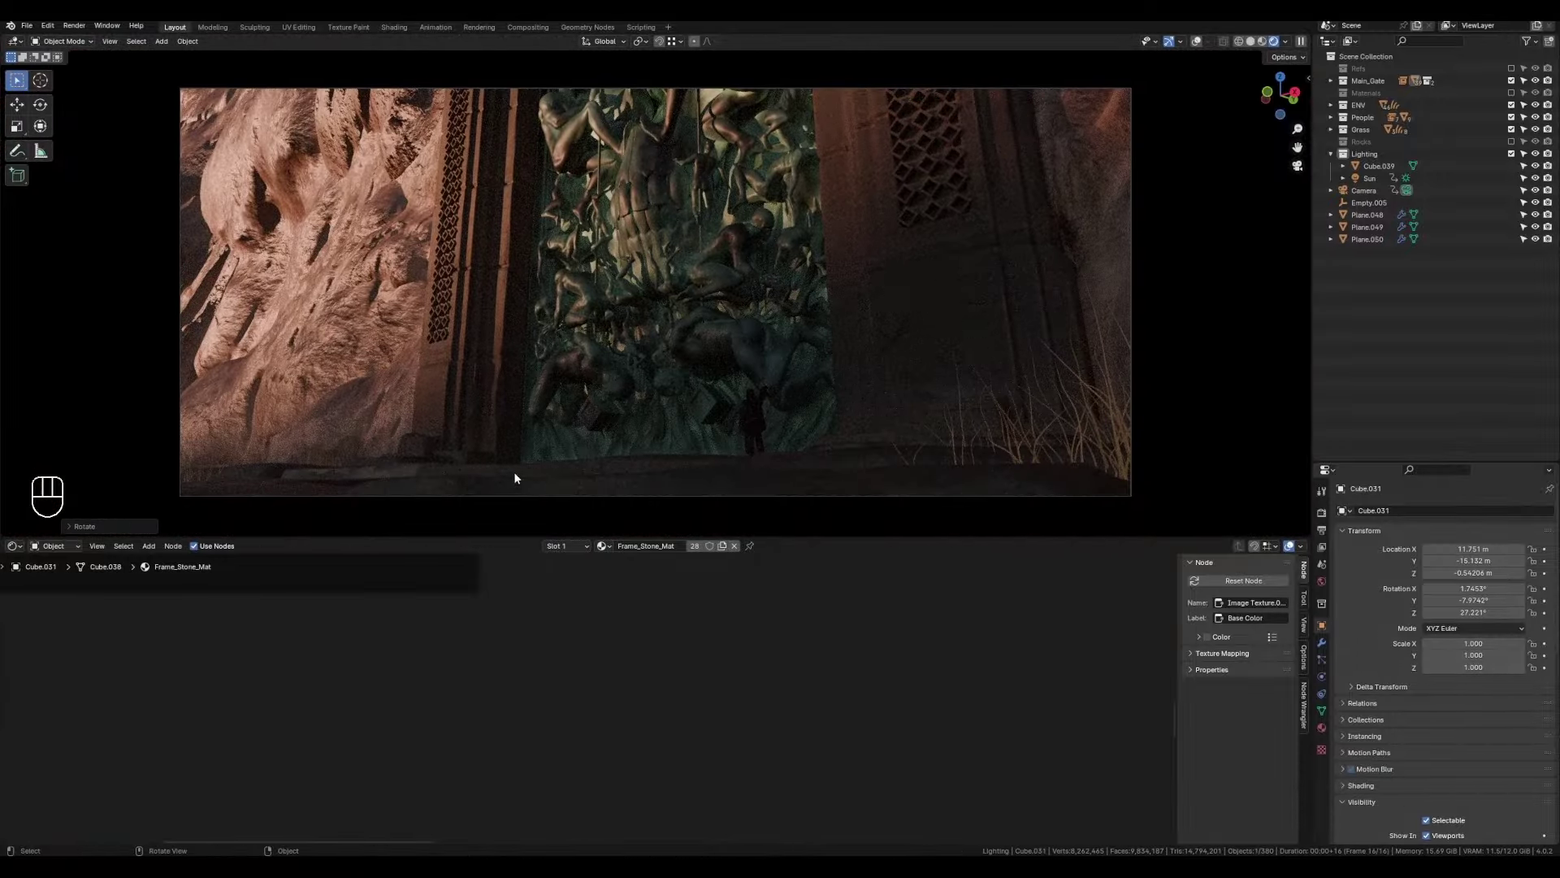
Select the volume cube Cube.039 and add a Combine Color node wired to the separated channels.
key("KP_0")
middle_click_drag(620, 349, 620, 285)
left_click(1379, 168)
key("Tab")
key("Tab")
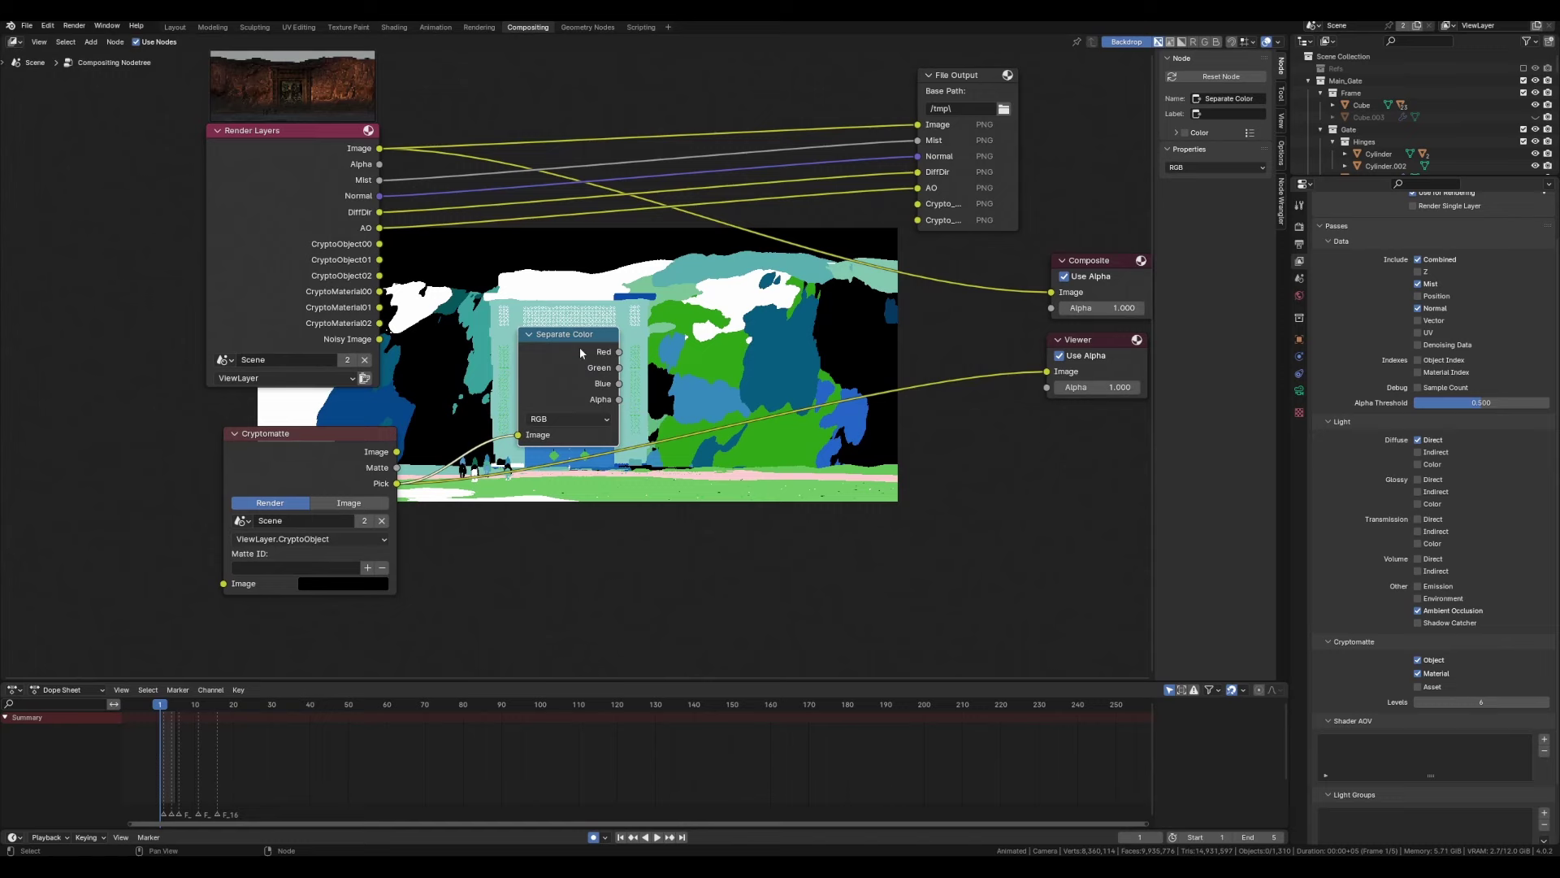
key("shift+a")
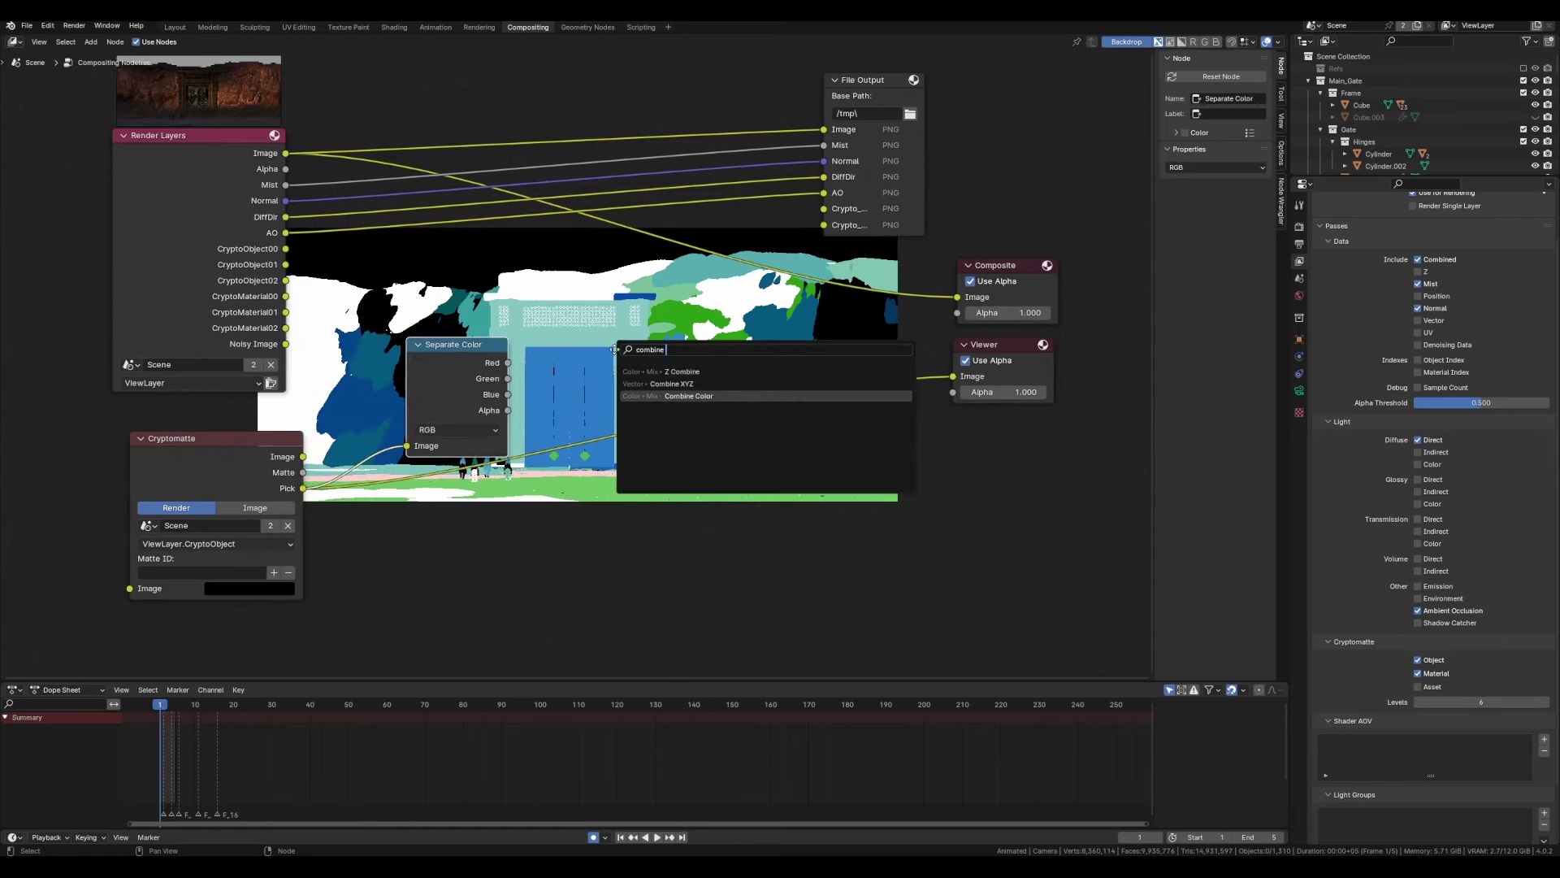
left_click(561, 380)
key("f")
key("g")
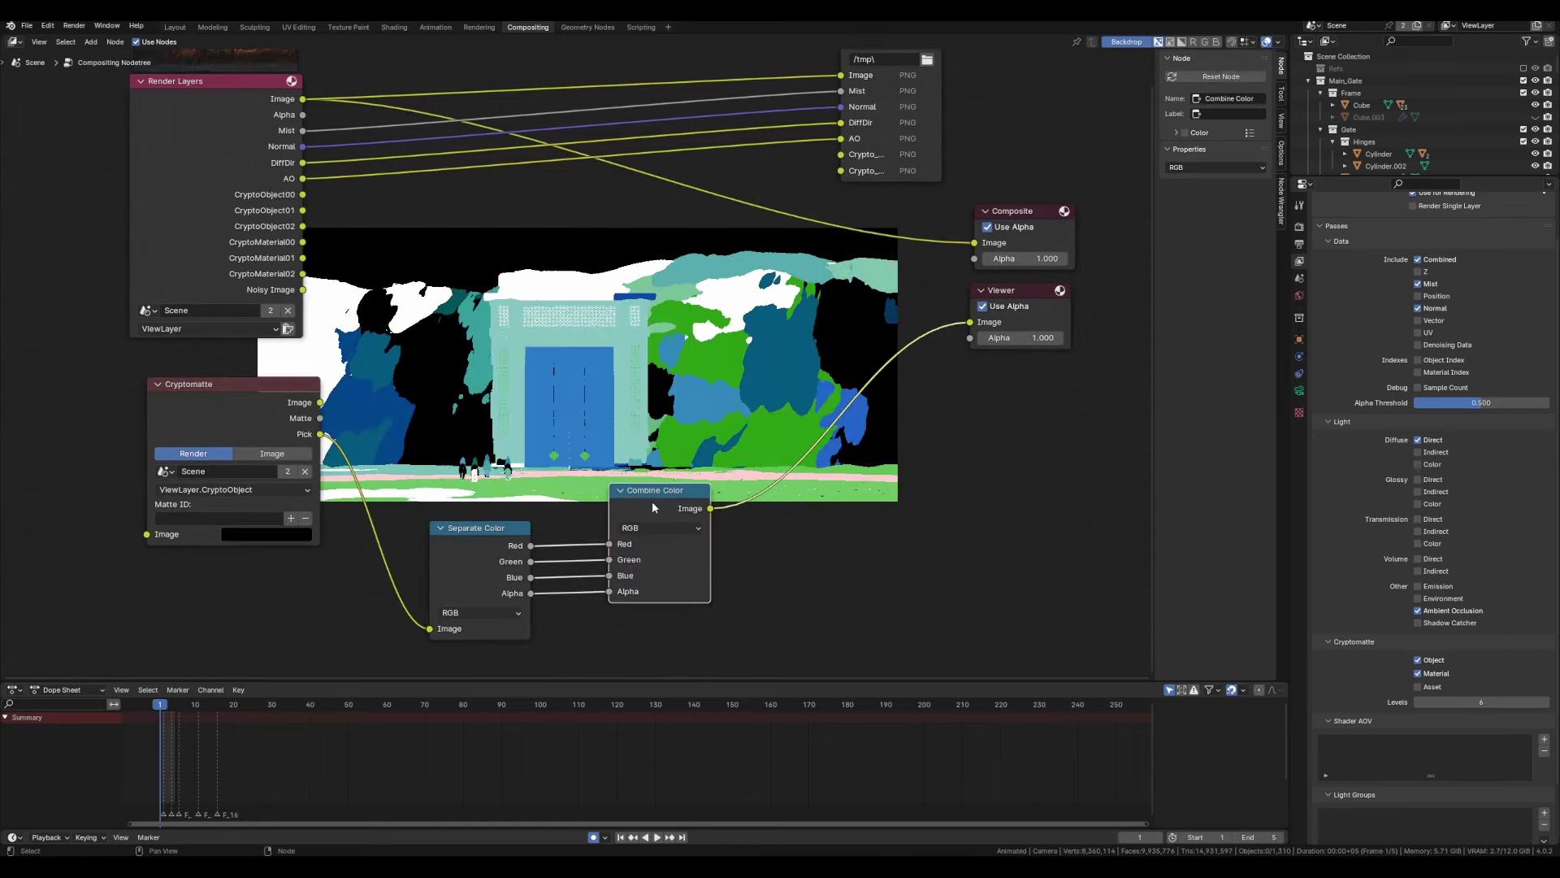
Insert Normalize nodes on the Red and Green channel links.
key("shift+a")
type("normalize")
key("Return")
left_click(617, 520)
key("shift+d")
left_click(649, 528)
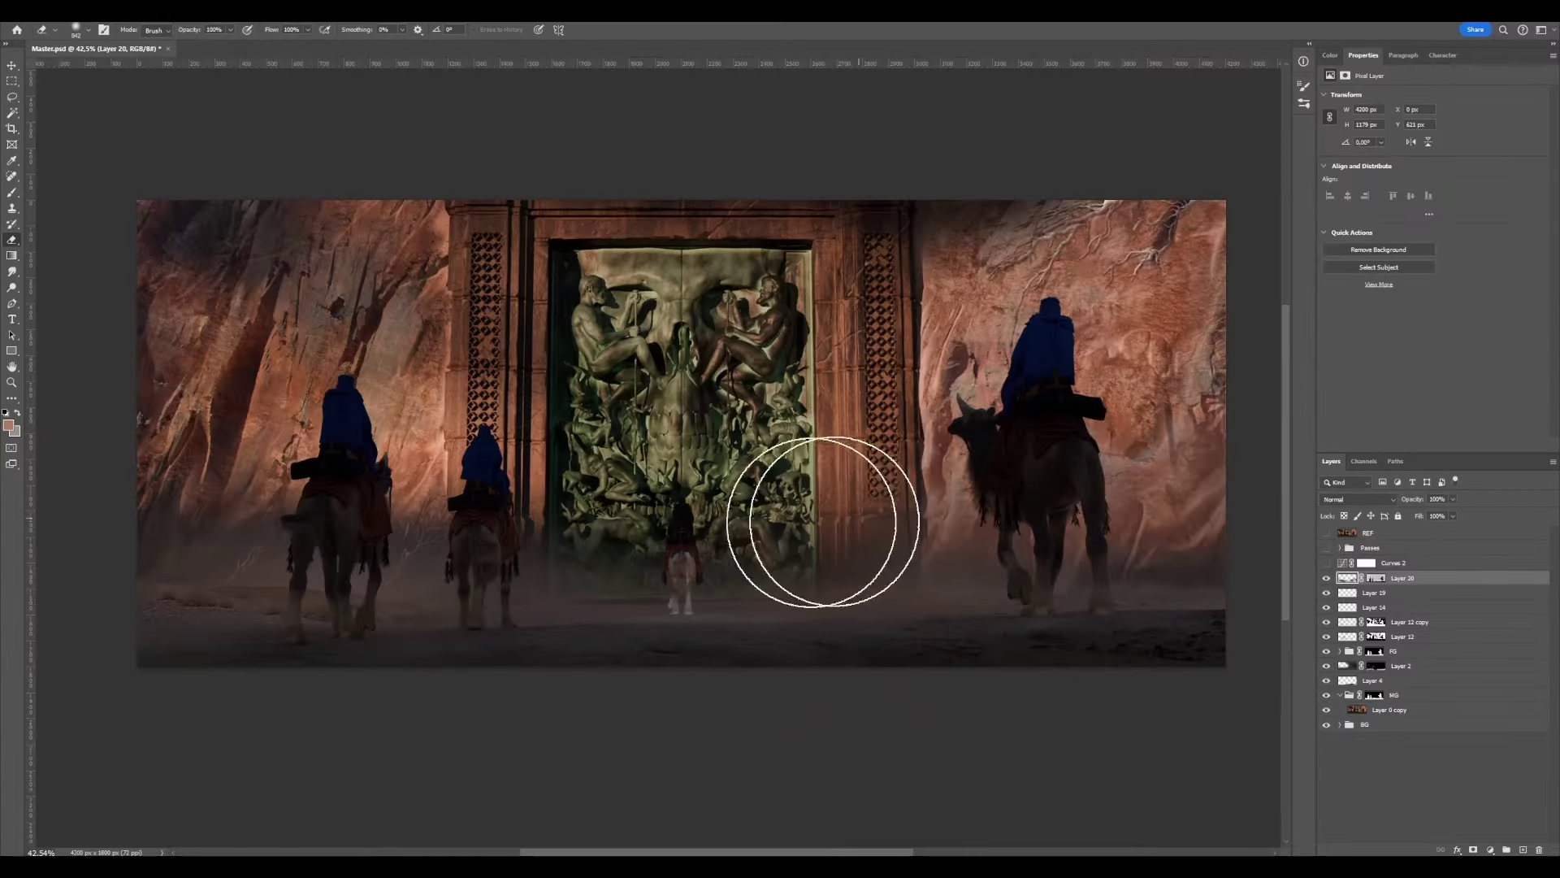
Delete the hidden Layer 19 from the Master composite.
scroll(827, 516, "up", 3, "alt")
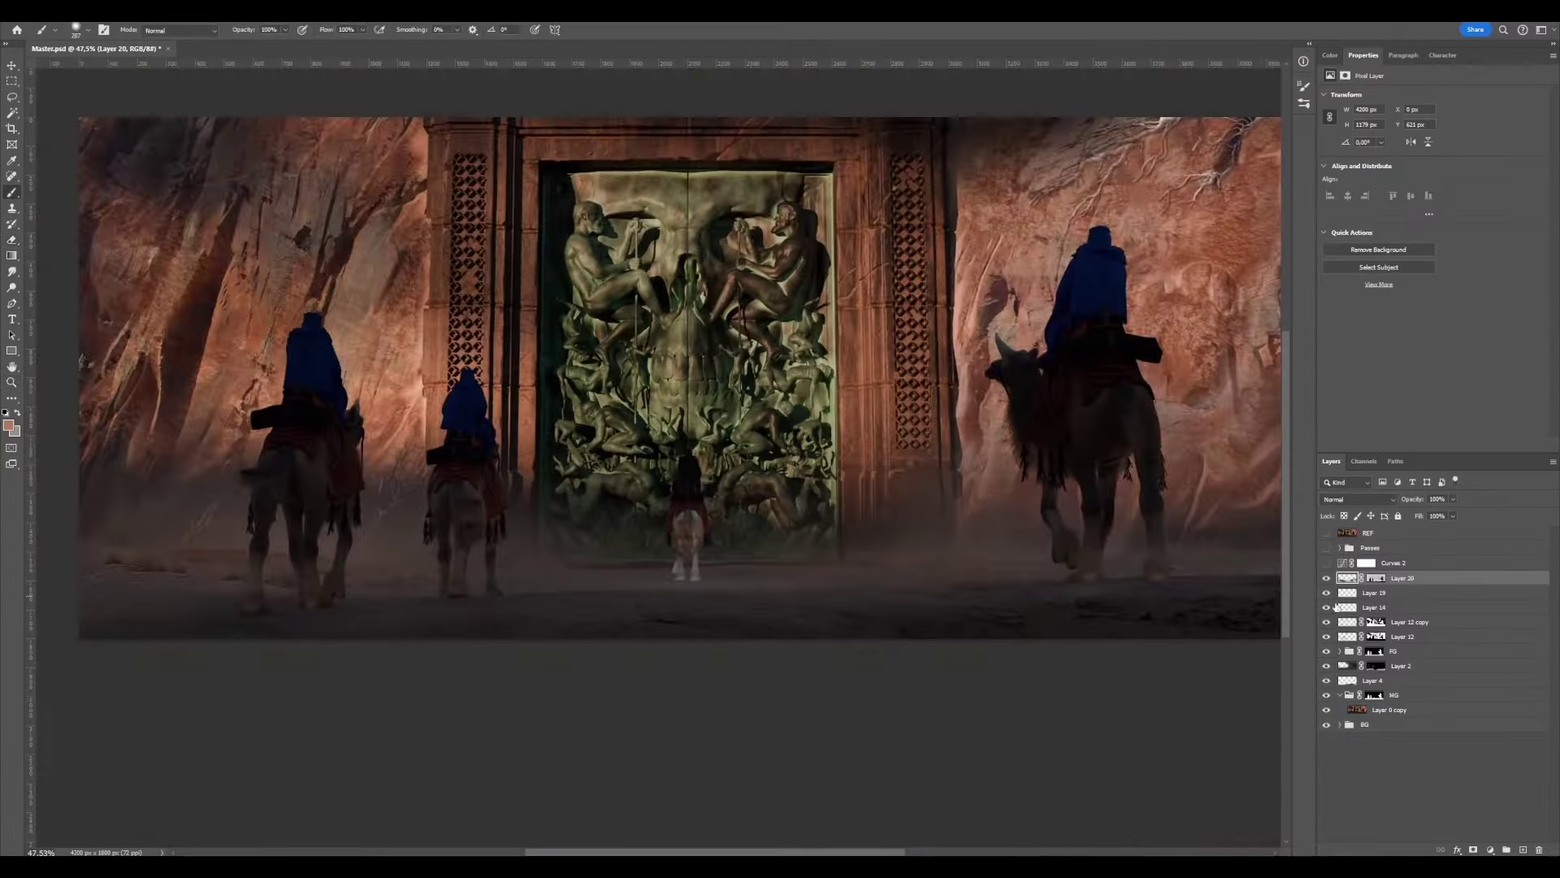
left_click(1327, 594)
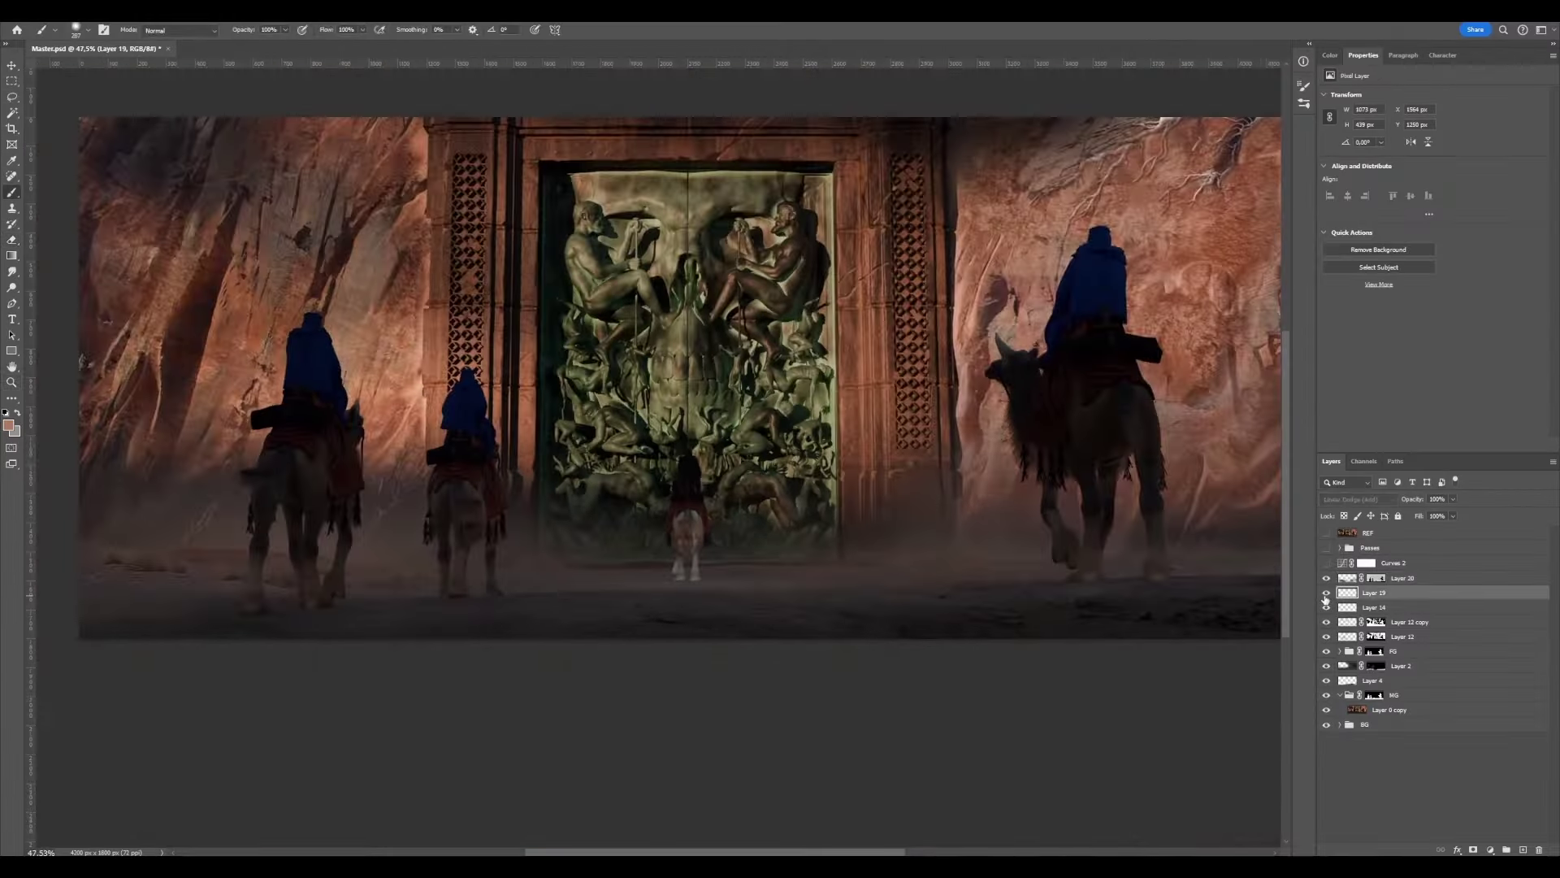
key("Delete")
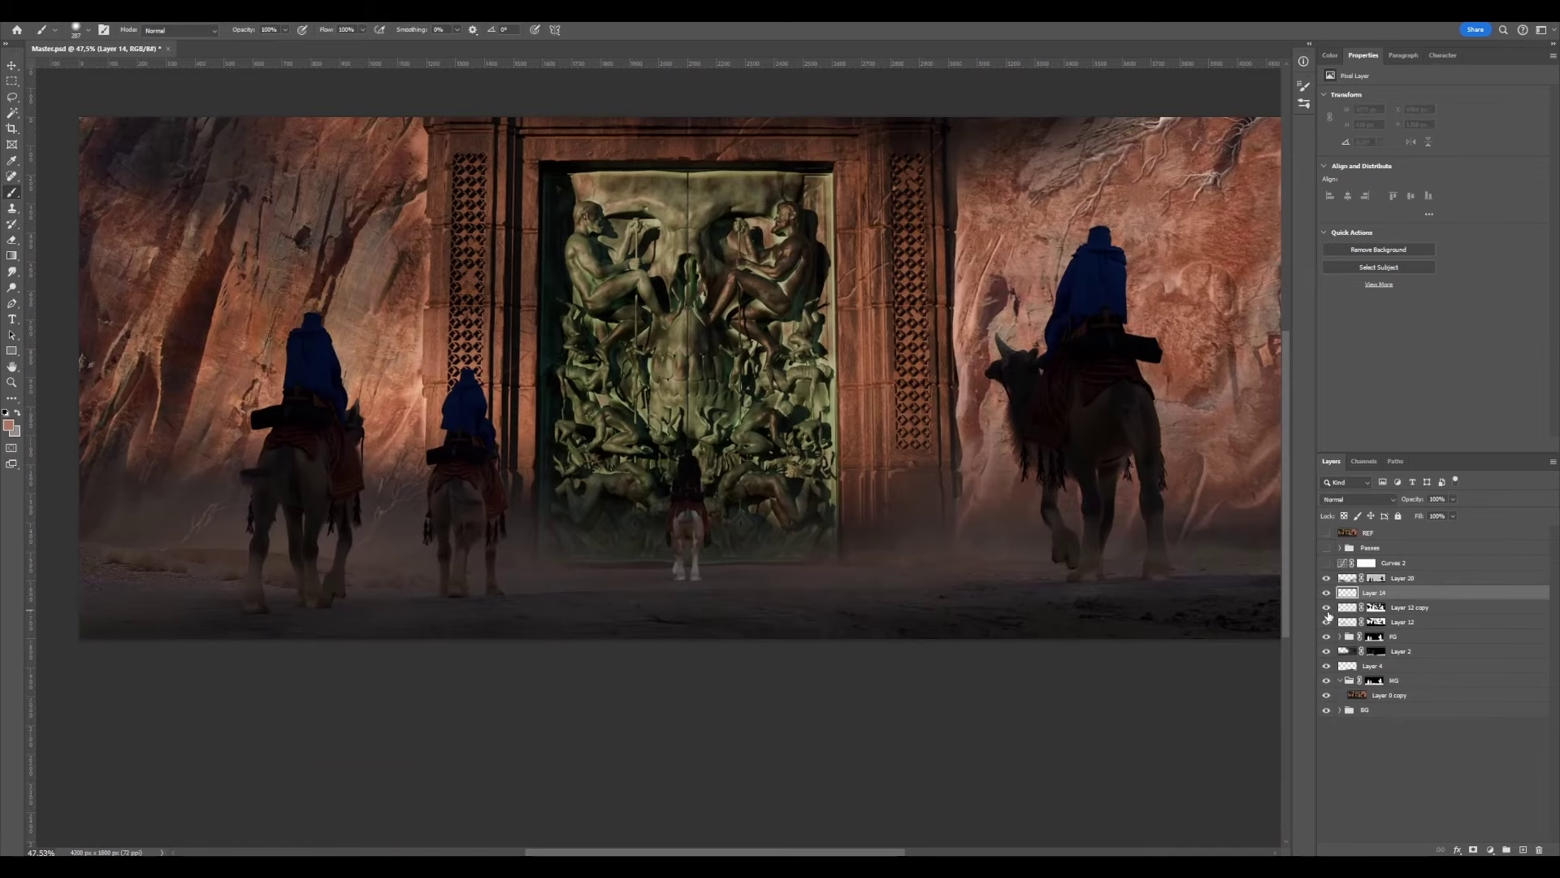
Select Layer 12, sample orange and dark olive yellow colours, and set a large 535 px brush.
left_click(1341, 608)
scroll(711, 362, "up", 2, "alt")
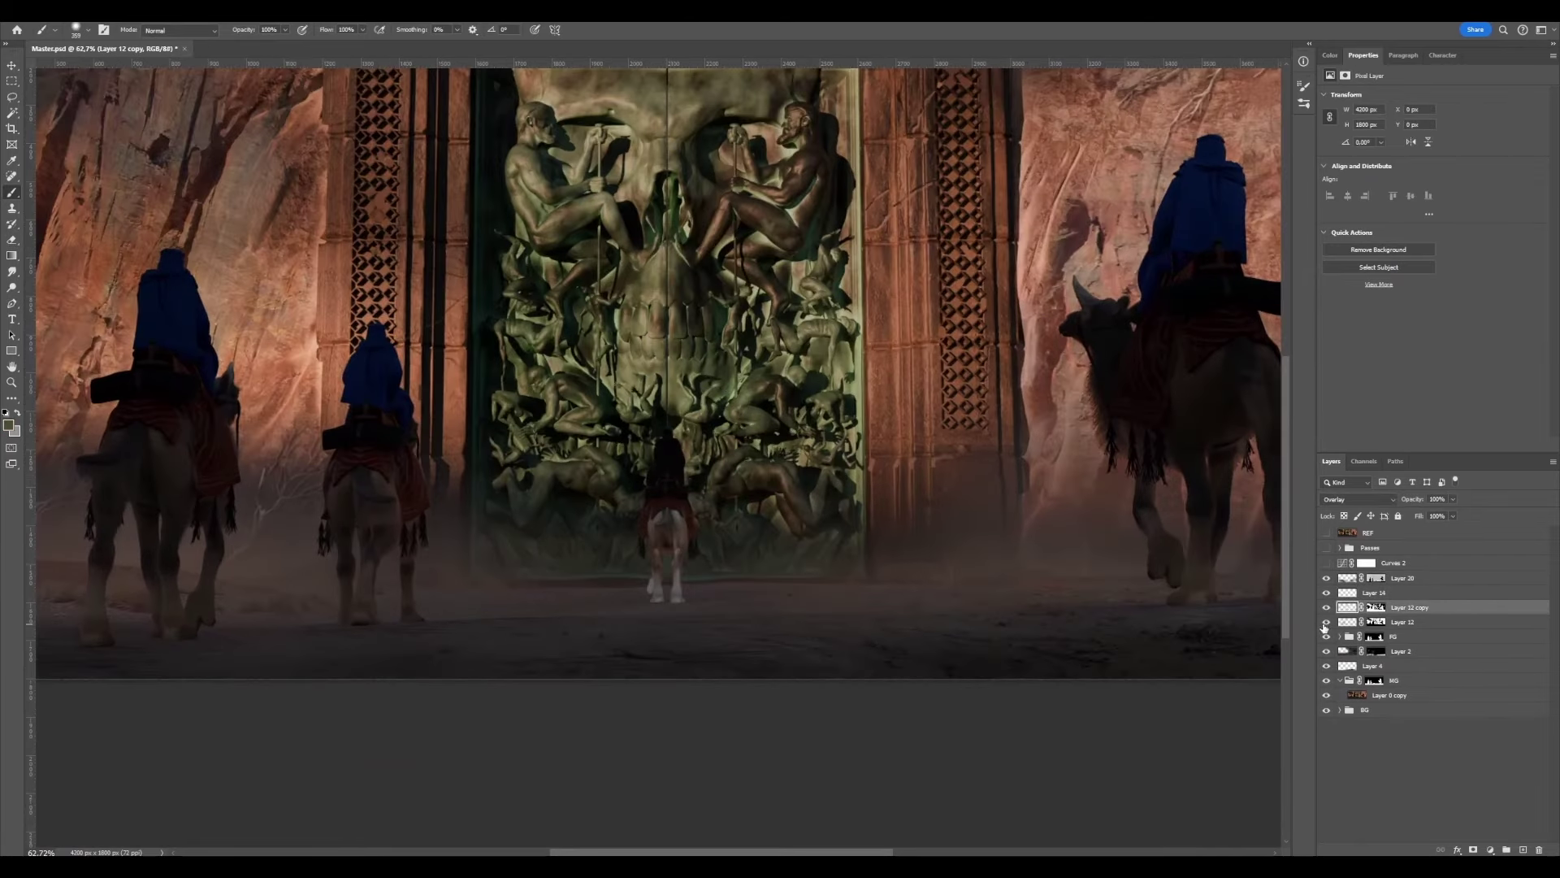
left_click(1382, 622)
right_click_drag(729, 398, 760, 382, "alt")
left_click(769, 355, "alt")
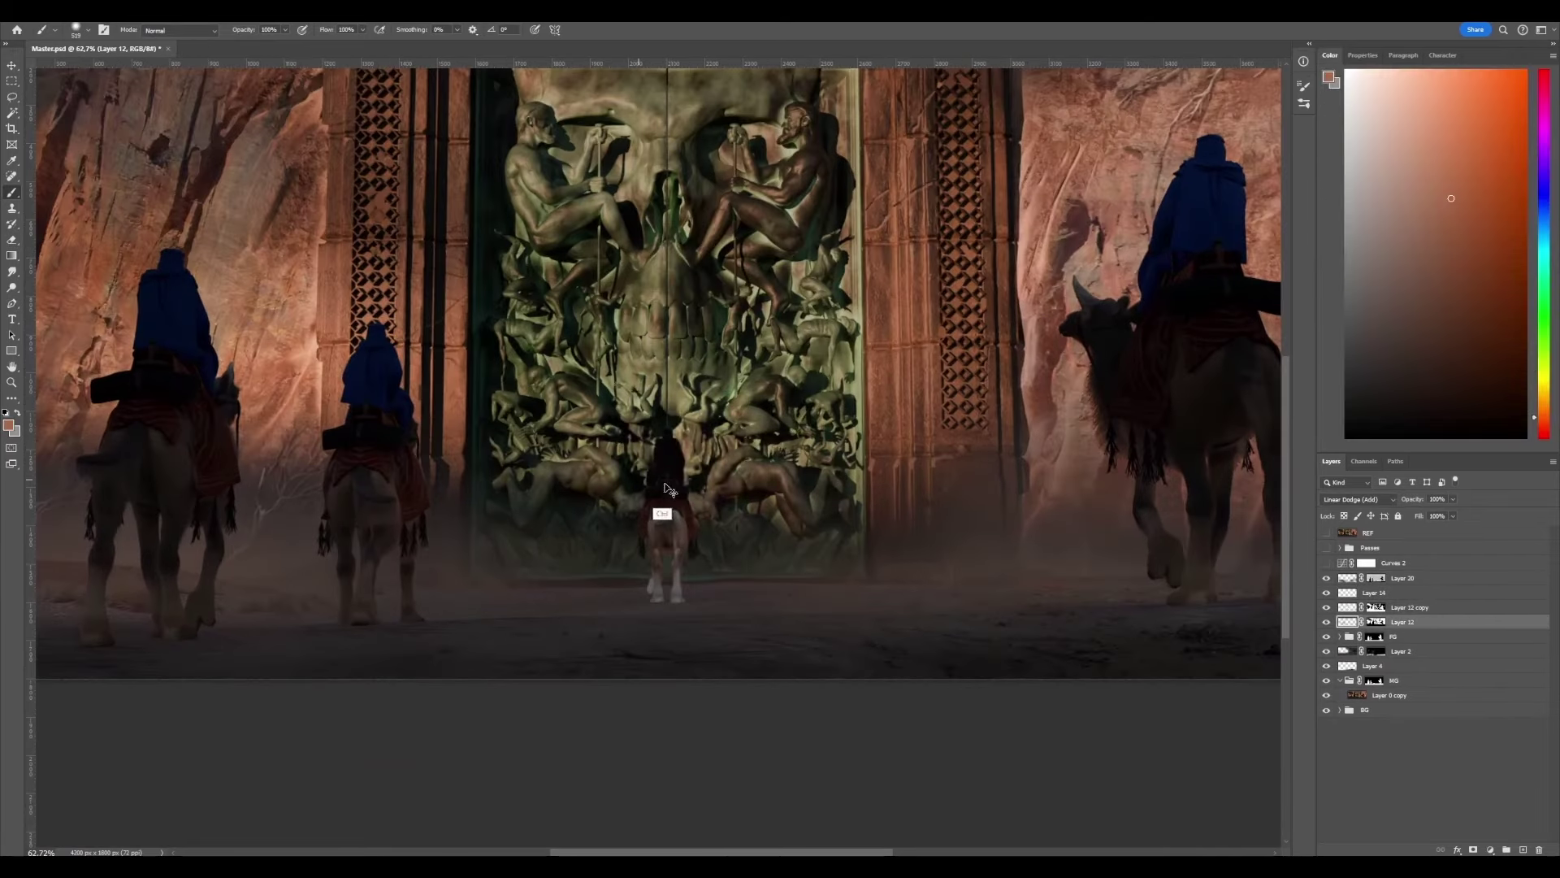
right_click_drag(741, 469, 750, 475, "alt")
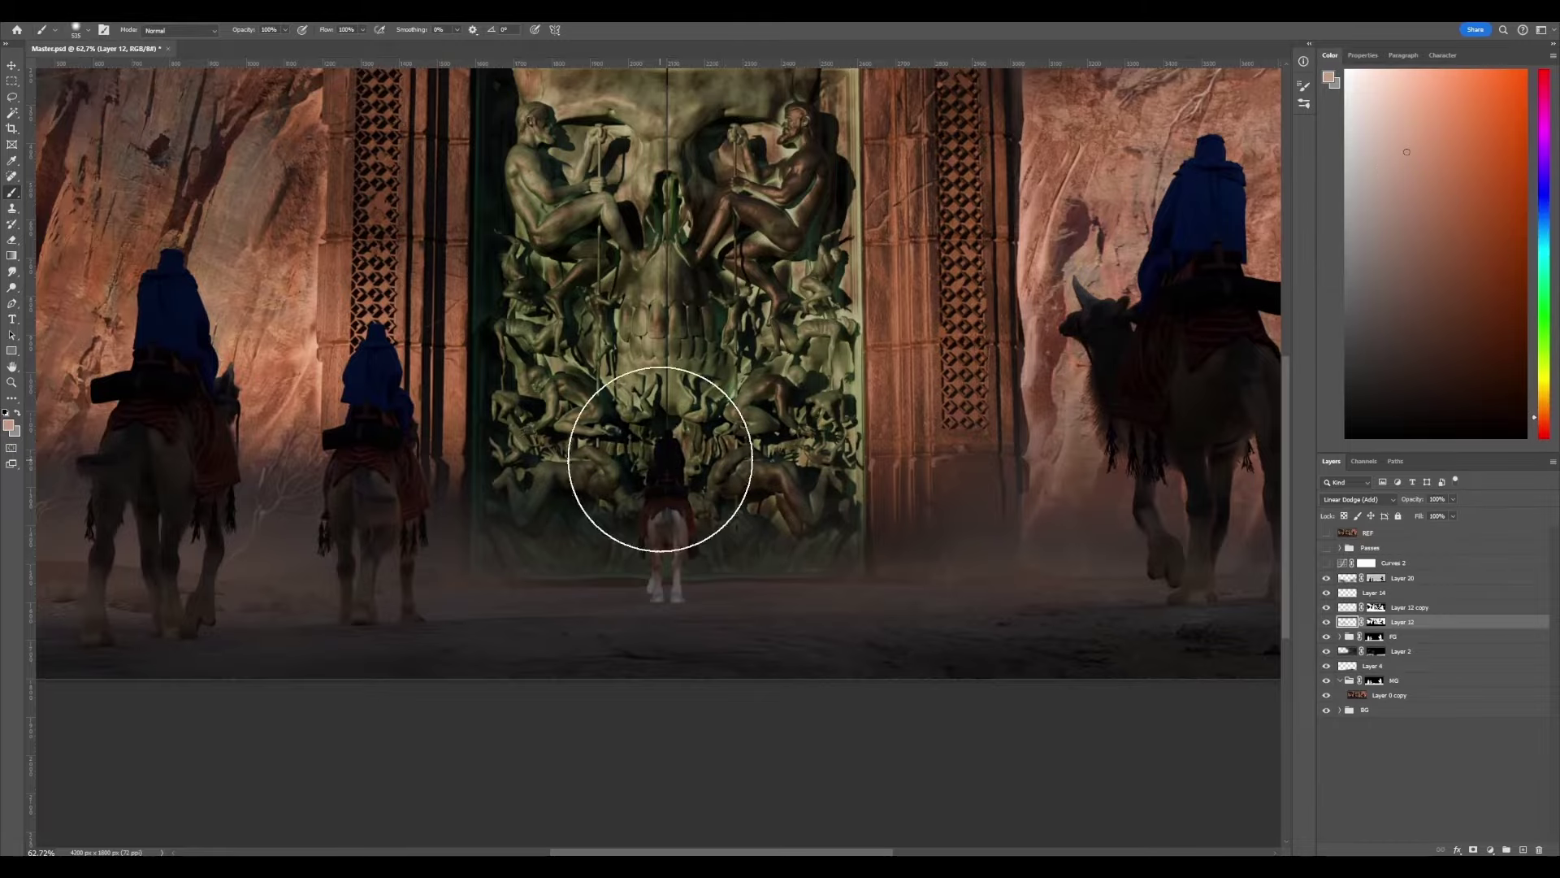
left_click(662, 519, "alt")
right_click_drag(654, 436, 679, 456, "alt")
scroll(679, 456, "down", 5, "alt")
scroll(696, 498, "up", 8, "alt")
scroll(729, 506, "down", 5, "alt")
key("b")
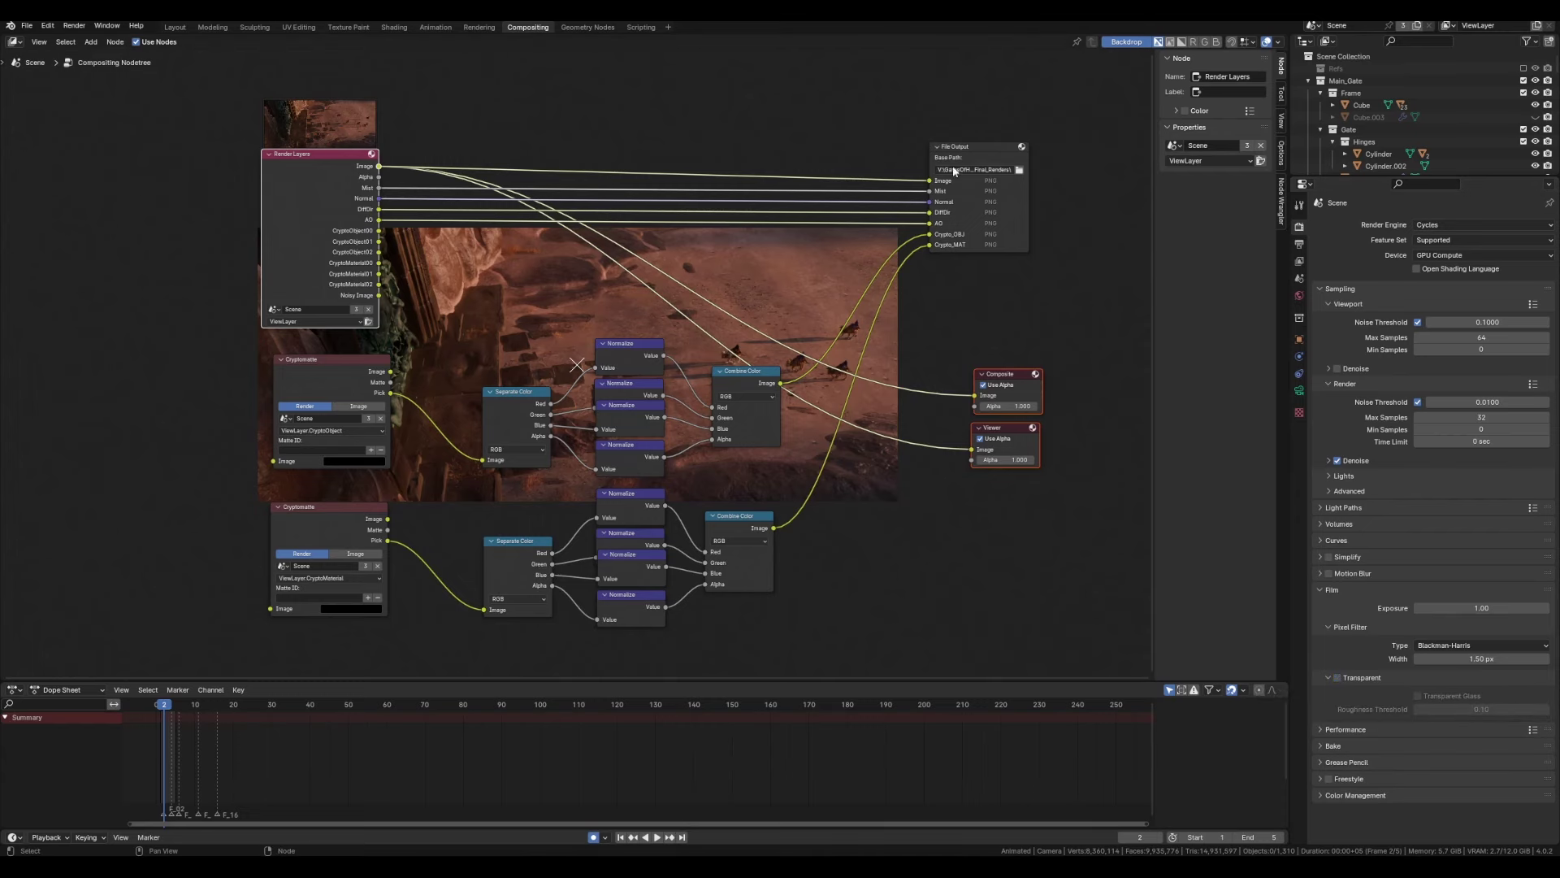
Save File Output images as RGB without alpha and keyframe the mist start and 300 m depth.
left_click_drag(982, 151, 987, 145)
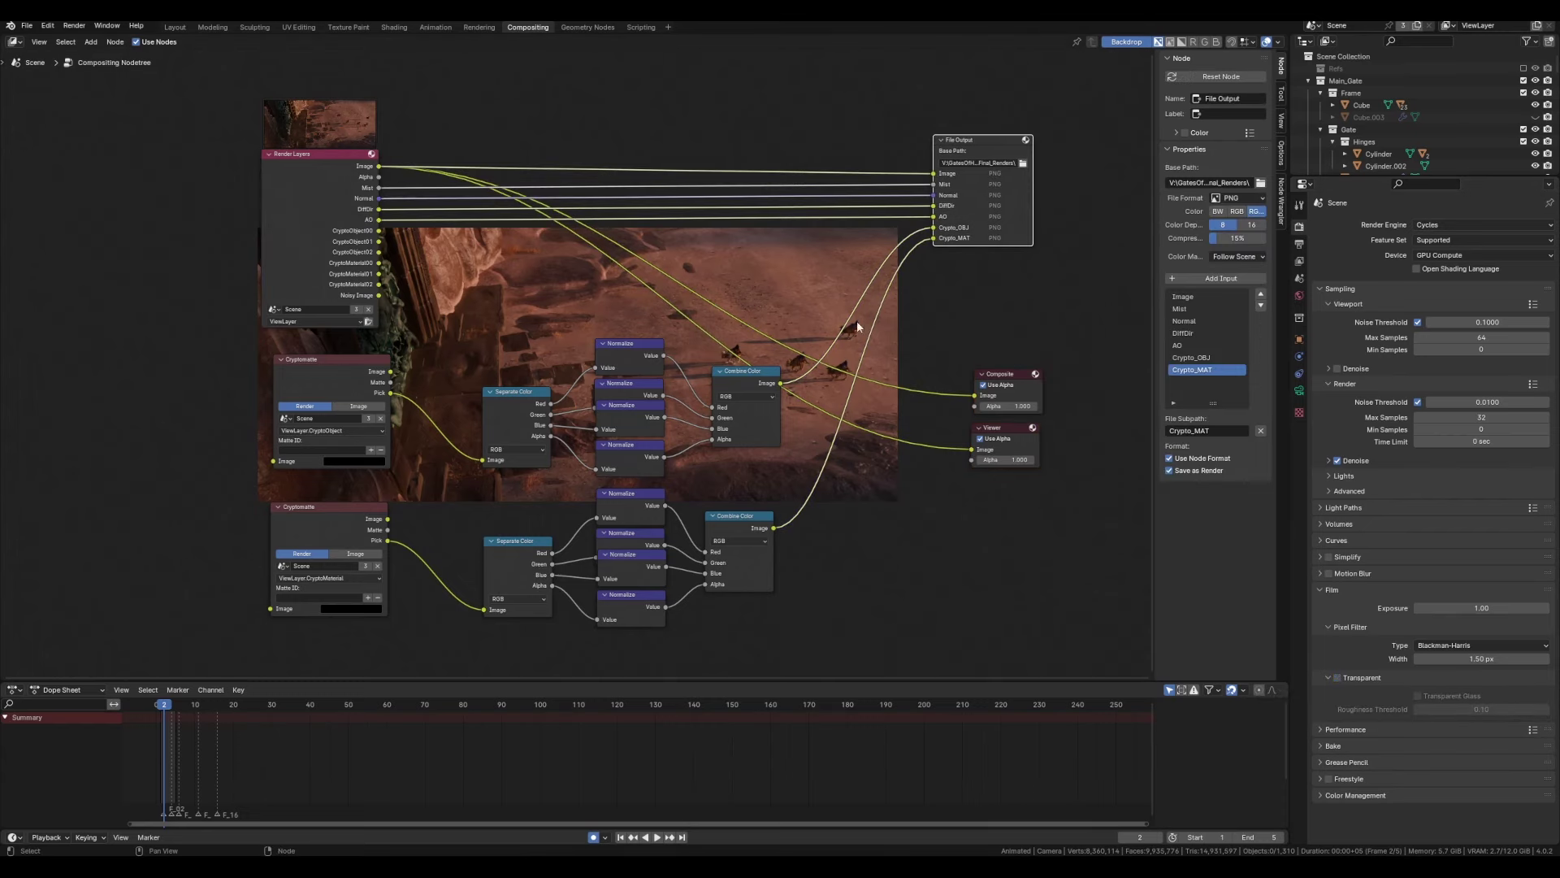
left_click_drag(1159, 221, 1120, 221)
left_click(1223, 213)
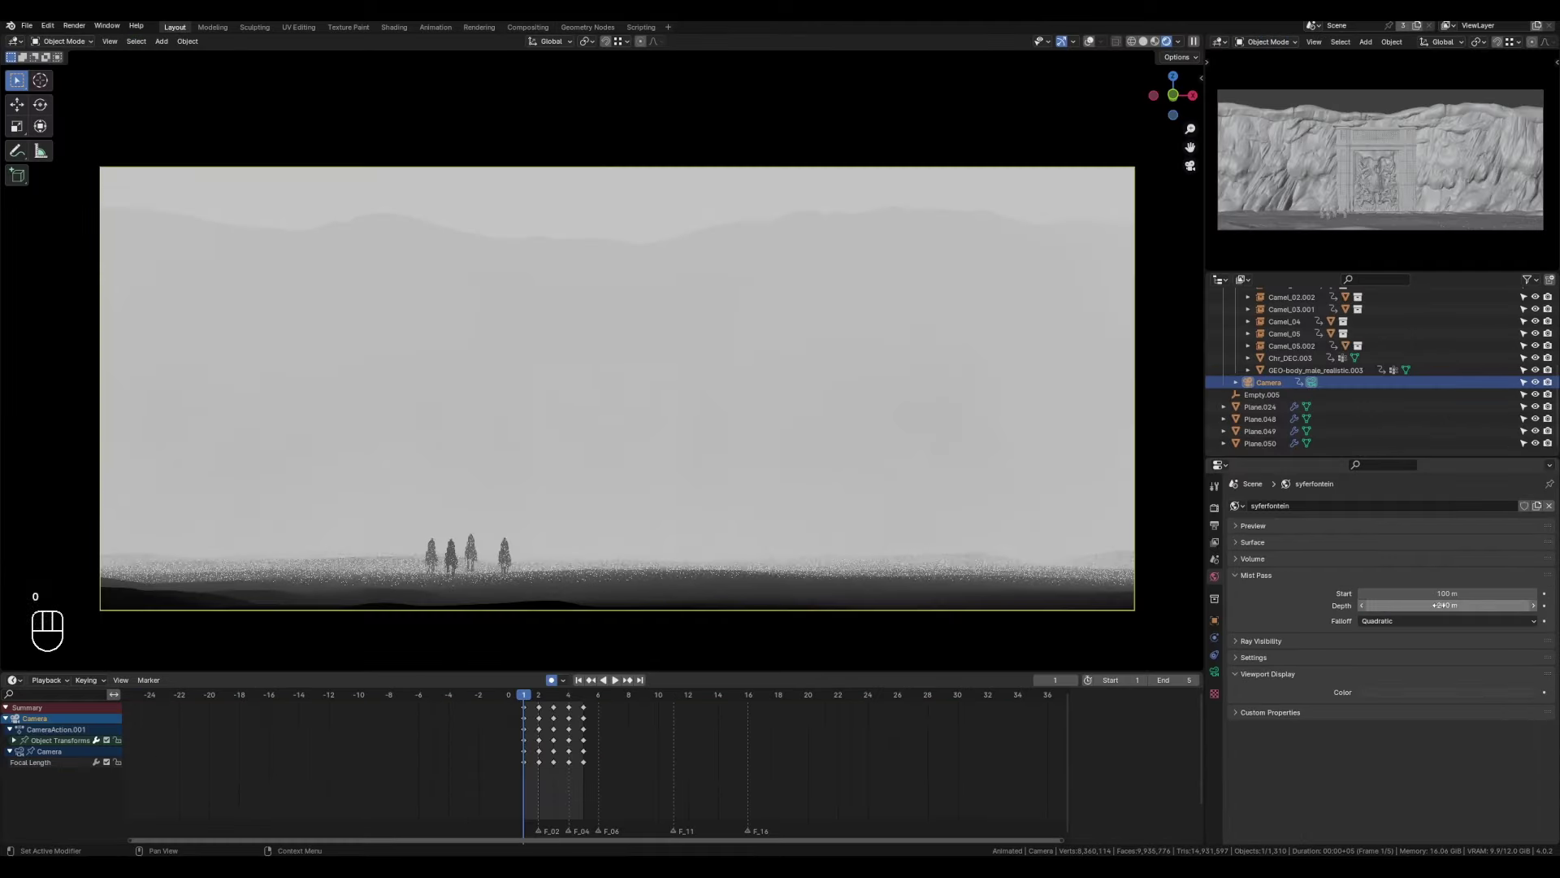
left_click(1440, 603)
type("600")
key("Return")
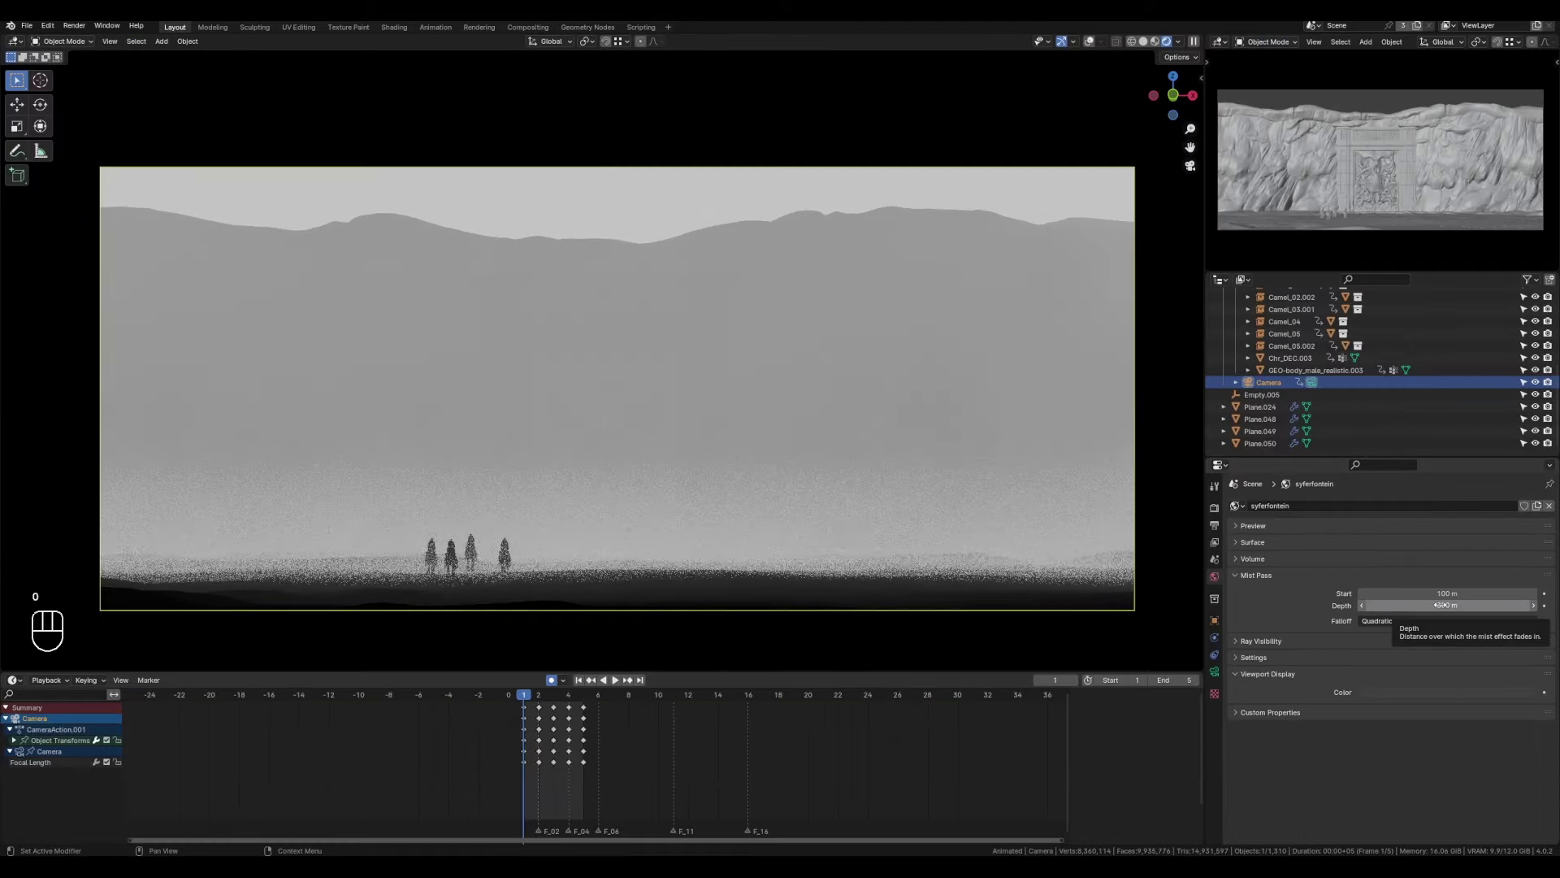
key("ctrl+z")
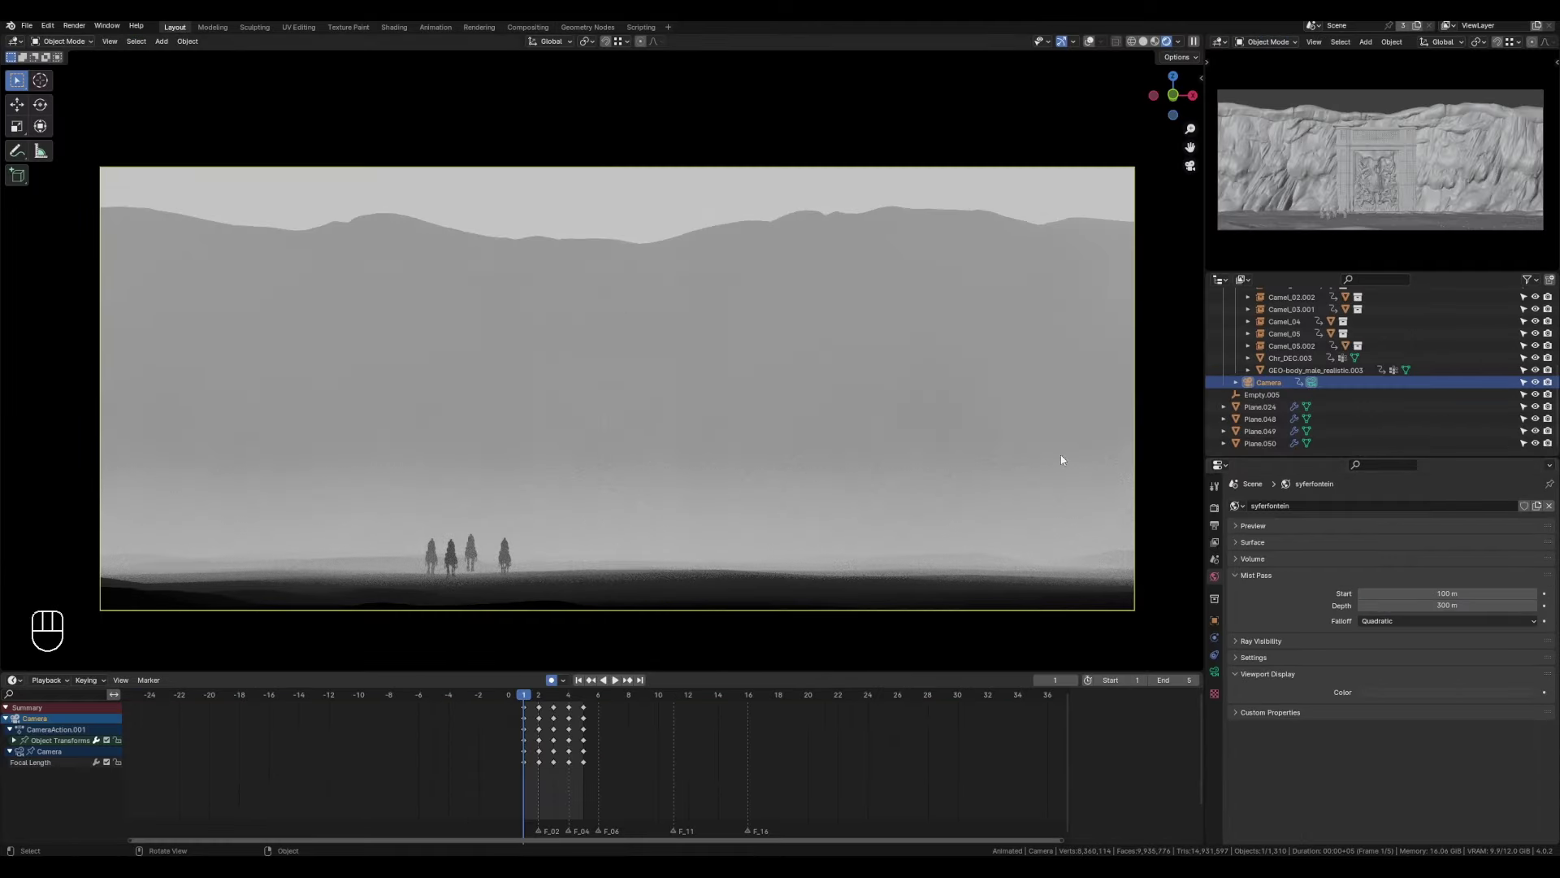
key("i")
key("i")
key("Right")
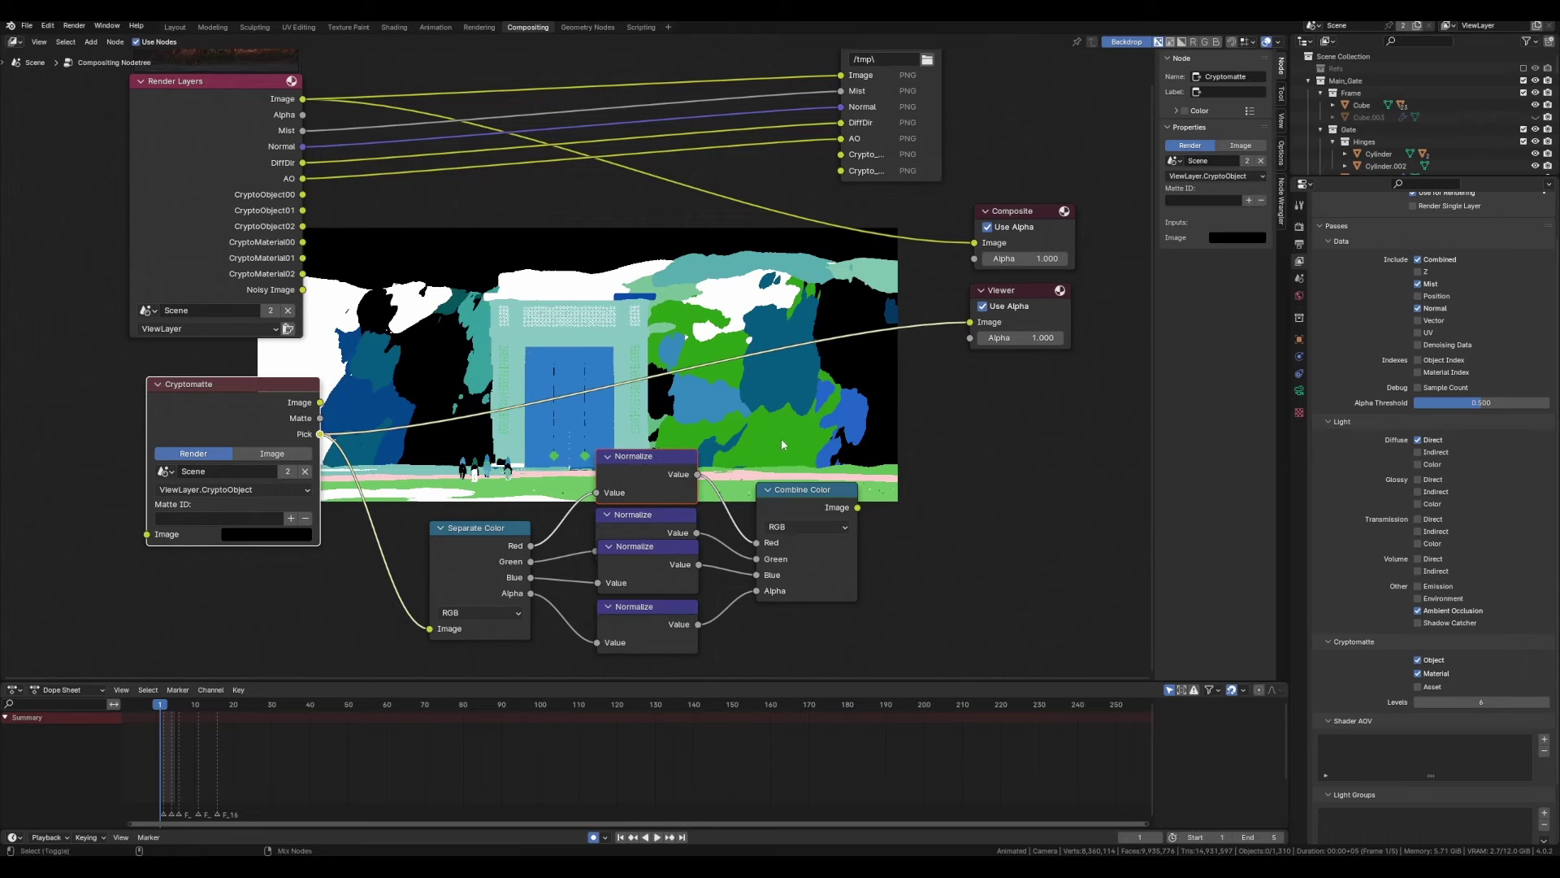
Duplicate the Cryptomatte setup, set the copy to CryptoMaterial, and preview material ID colours.
left_click(804, 491, "ctrl+shift")
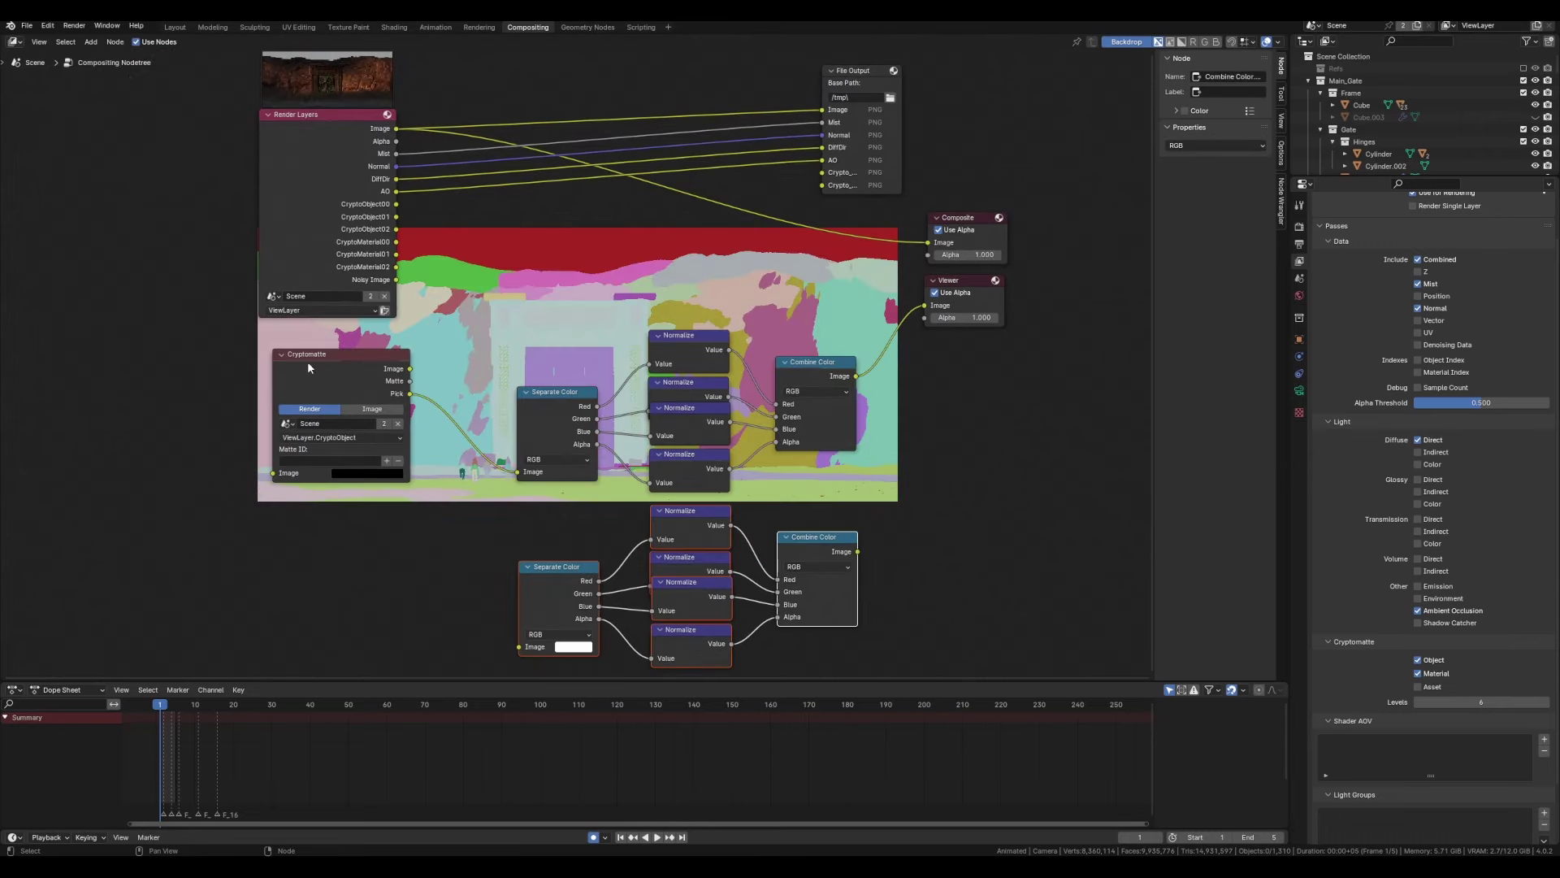
left_click(358, 554)
left_click(355, 596)
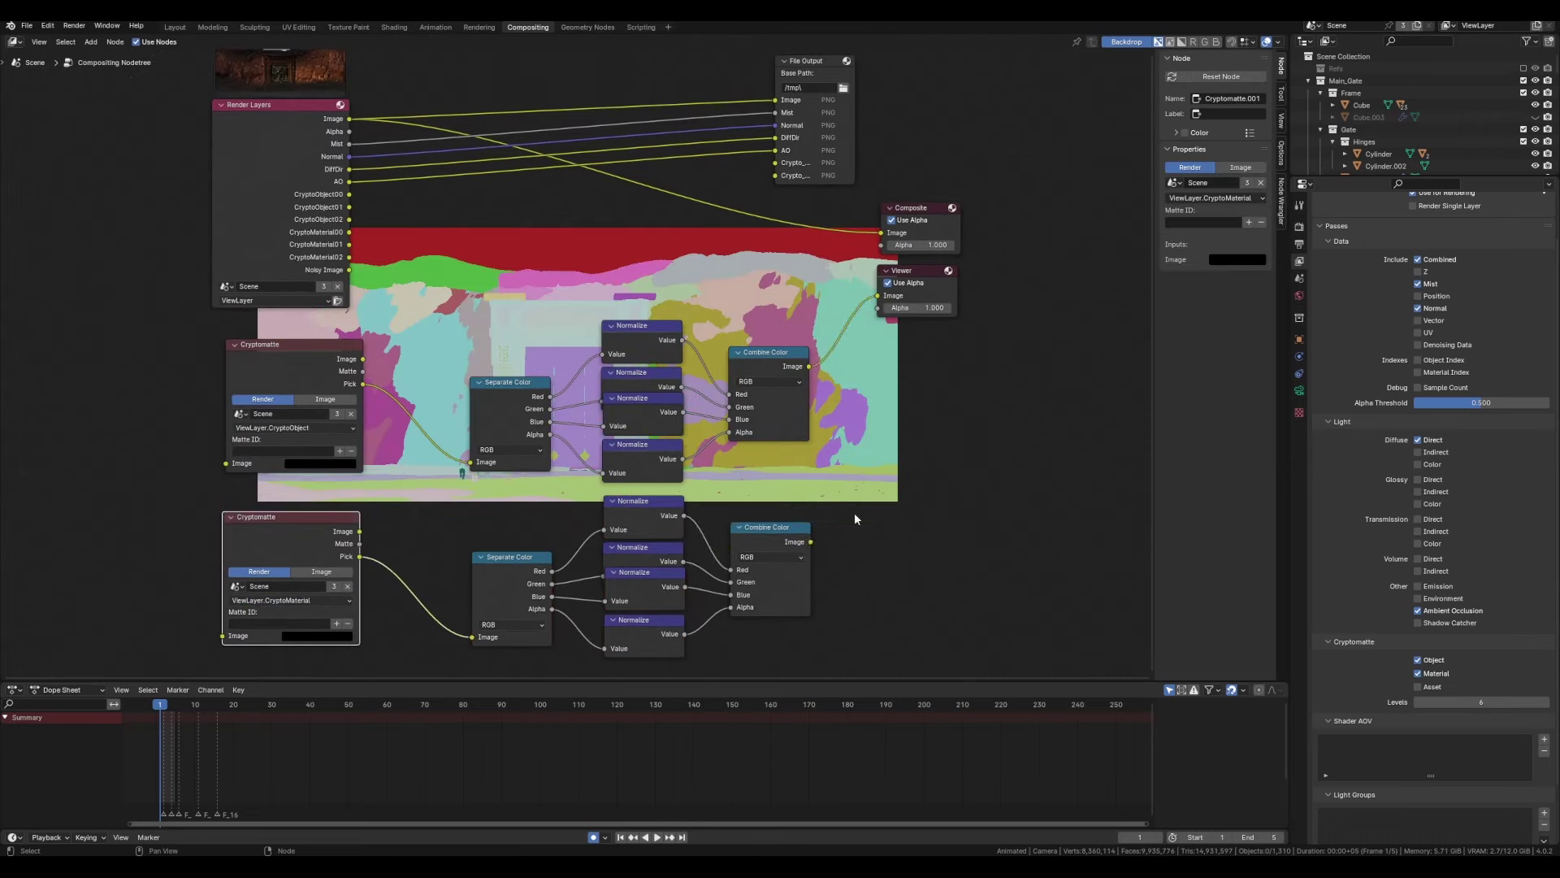
left_click(801, 536, "ctrl+shift")
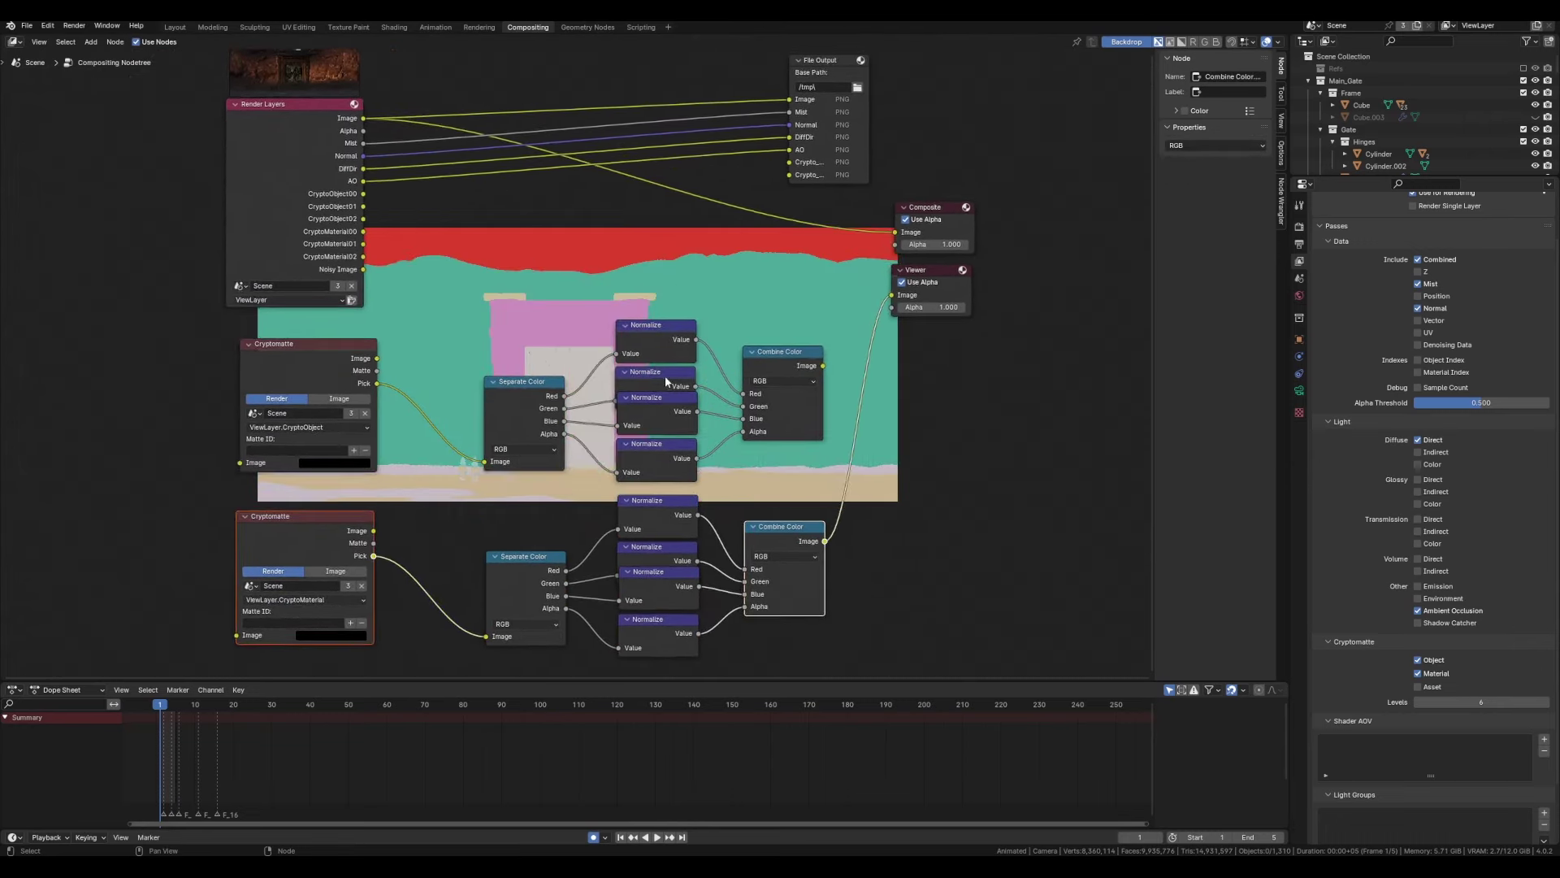
Move the output nodes clear of the backdrop and choose the folder for rendered passes.
left_click_drag(800, 98, 986, 349)
key("g")
left_click(774, 423)
left_click(967, 230)
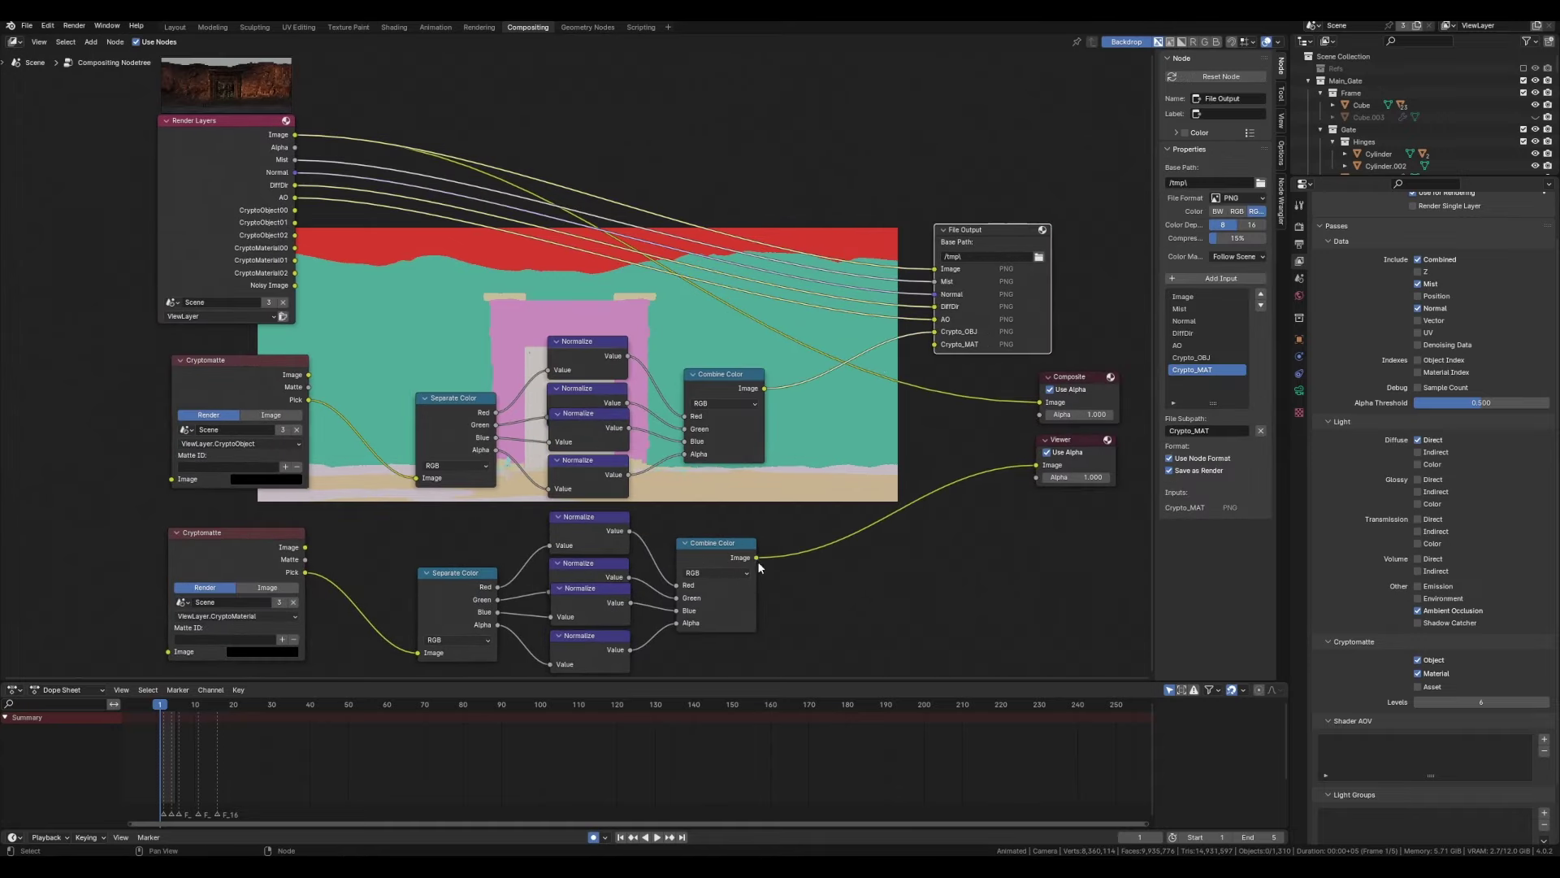
key("g")
left_click(949, 74)
left_click(1260, 183)
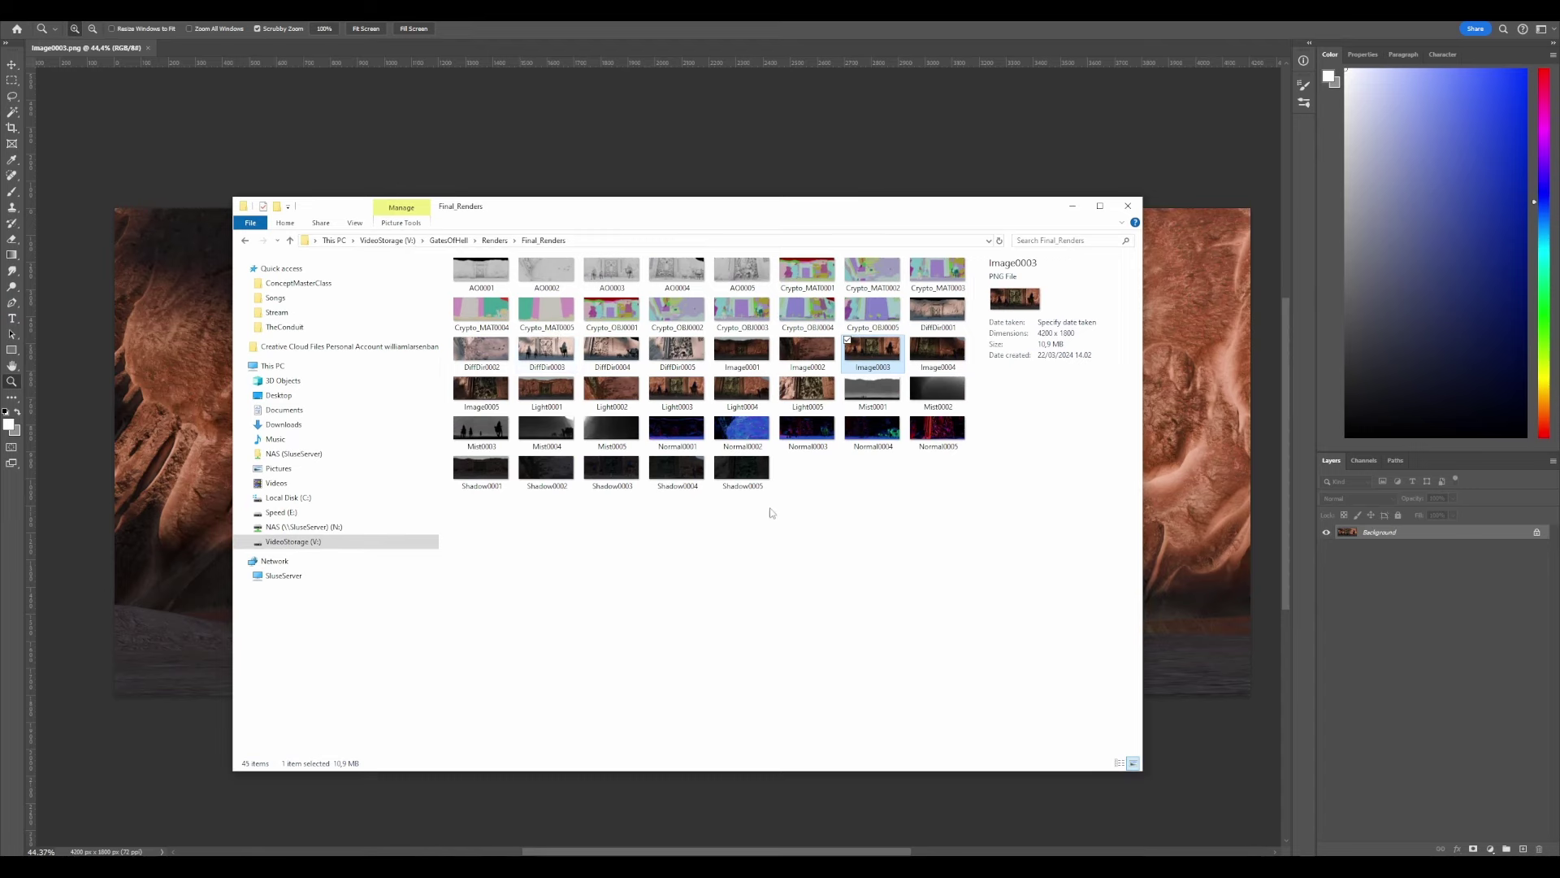
left_click(1073, 206)
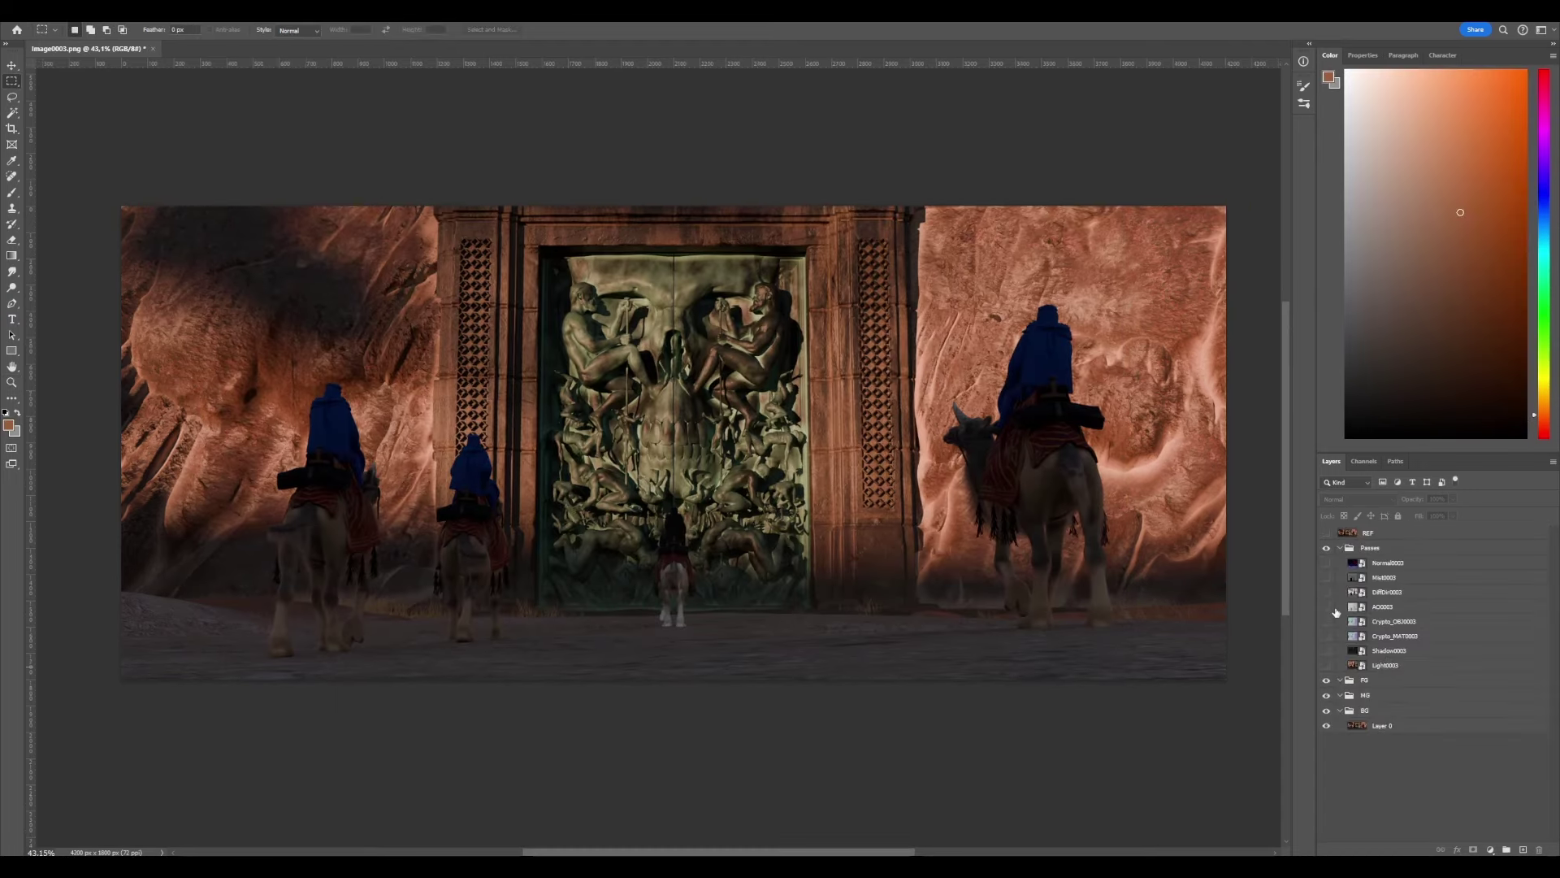
Make Mist0003 the active visible layer and toggle the object ID pass to compare.
left_click(1326, 577)
left_click(1352, 577)
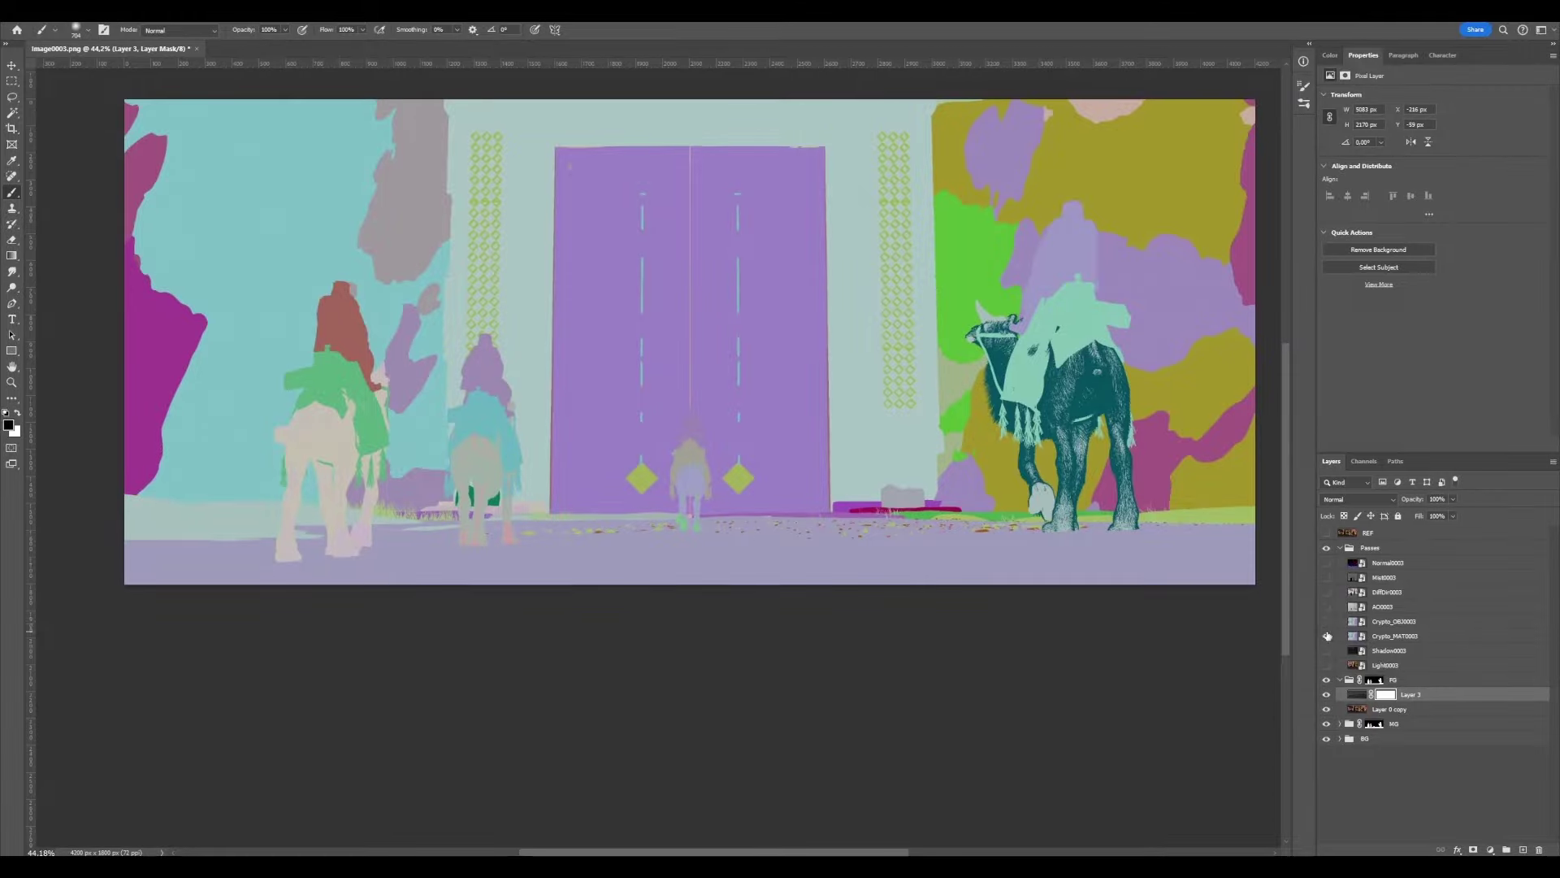
left_click(1327, 636)
left_click(1326, 621)
left_click(1326, 621)
left_click(1326, 621)
scroll(983, 492, "up", 1, "alt")
Magic Wand-select the camel in the ID pass, reorder the Layer 0 copy, and darken the cliff.
key("w")
scroll(984, 491, "up", 2, "alt")
left_click(979, 406)
scroll(978, 381, "down", 2, "alt")
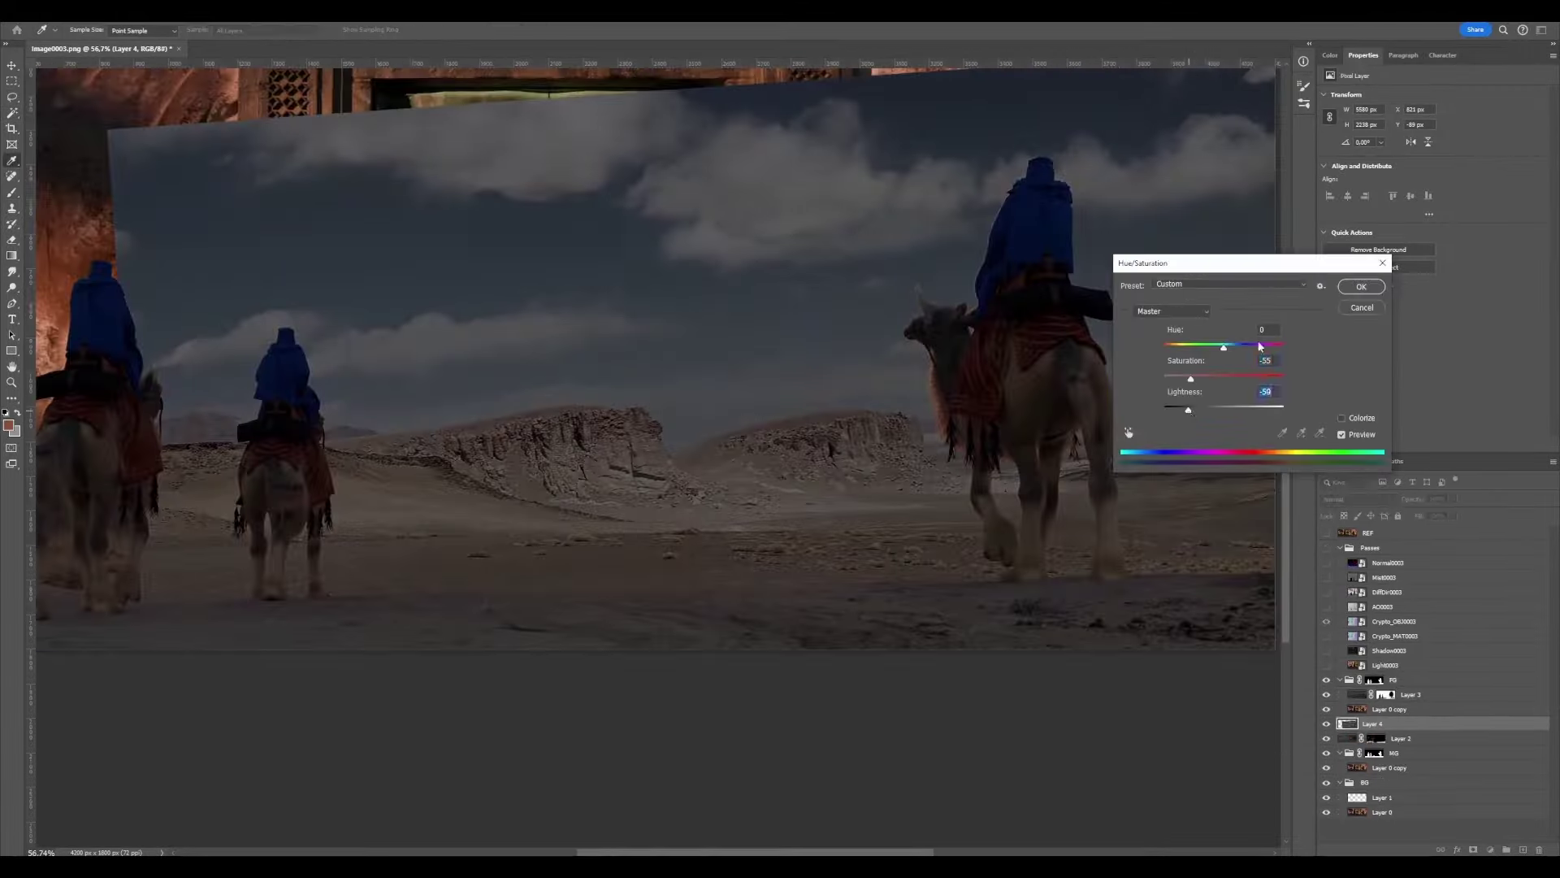
mouse_move(821, 392)
right_mouse_down("alt")
mouse_move(795, 396)
mouse_move(864, 442)
right_mouse_up("alt")
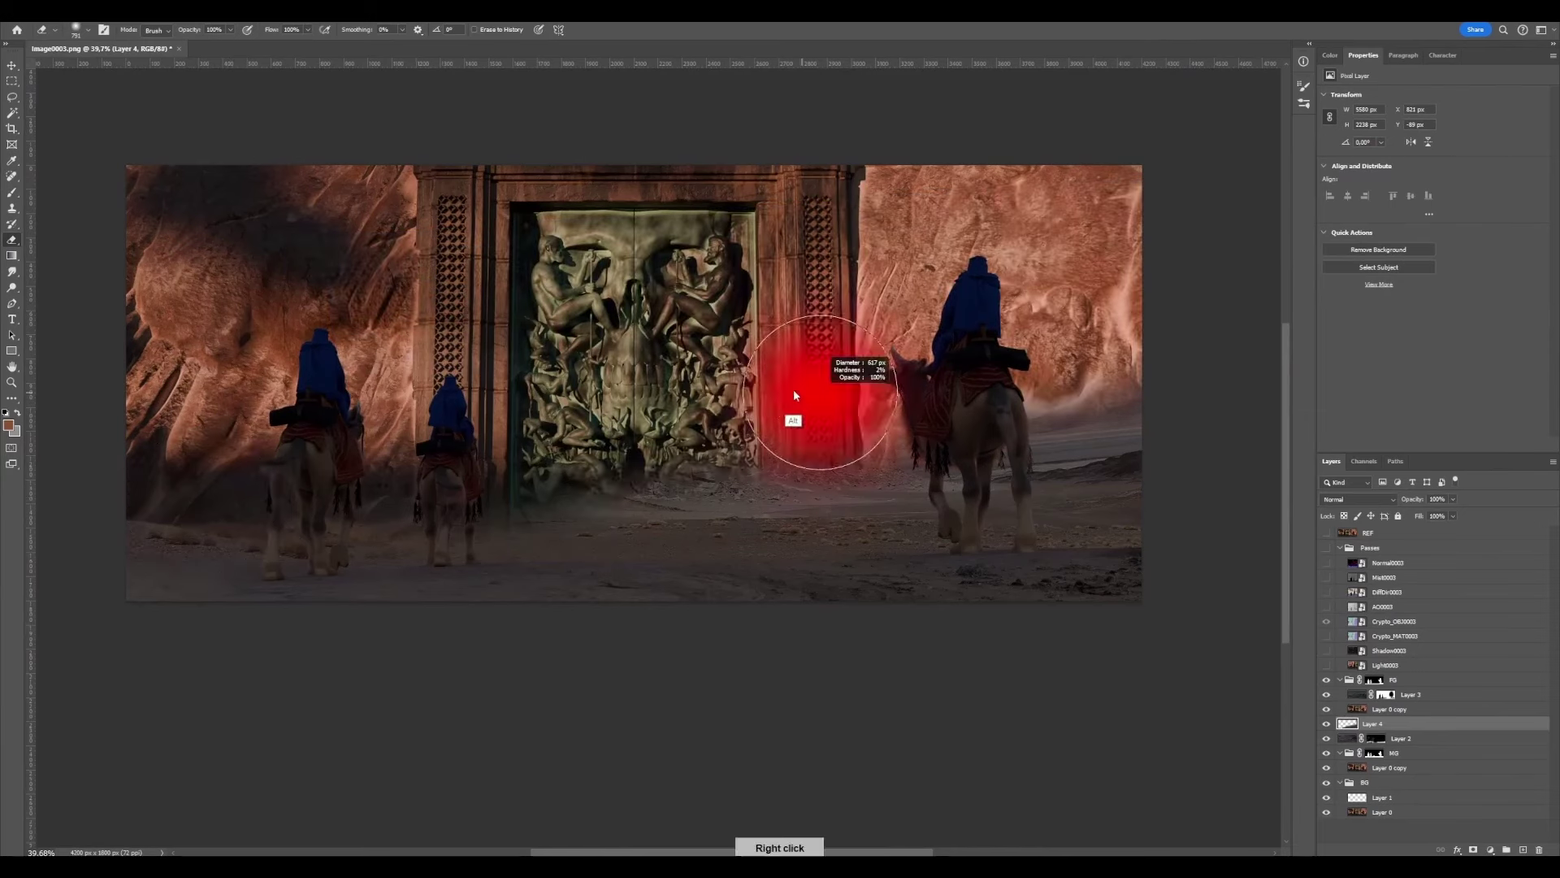
left_click_drag(1397, 709, 1402, 710)
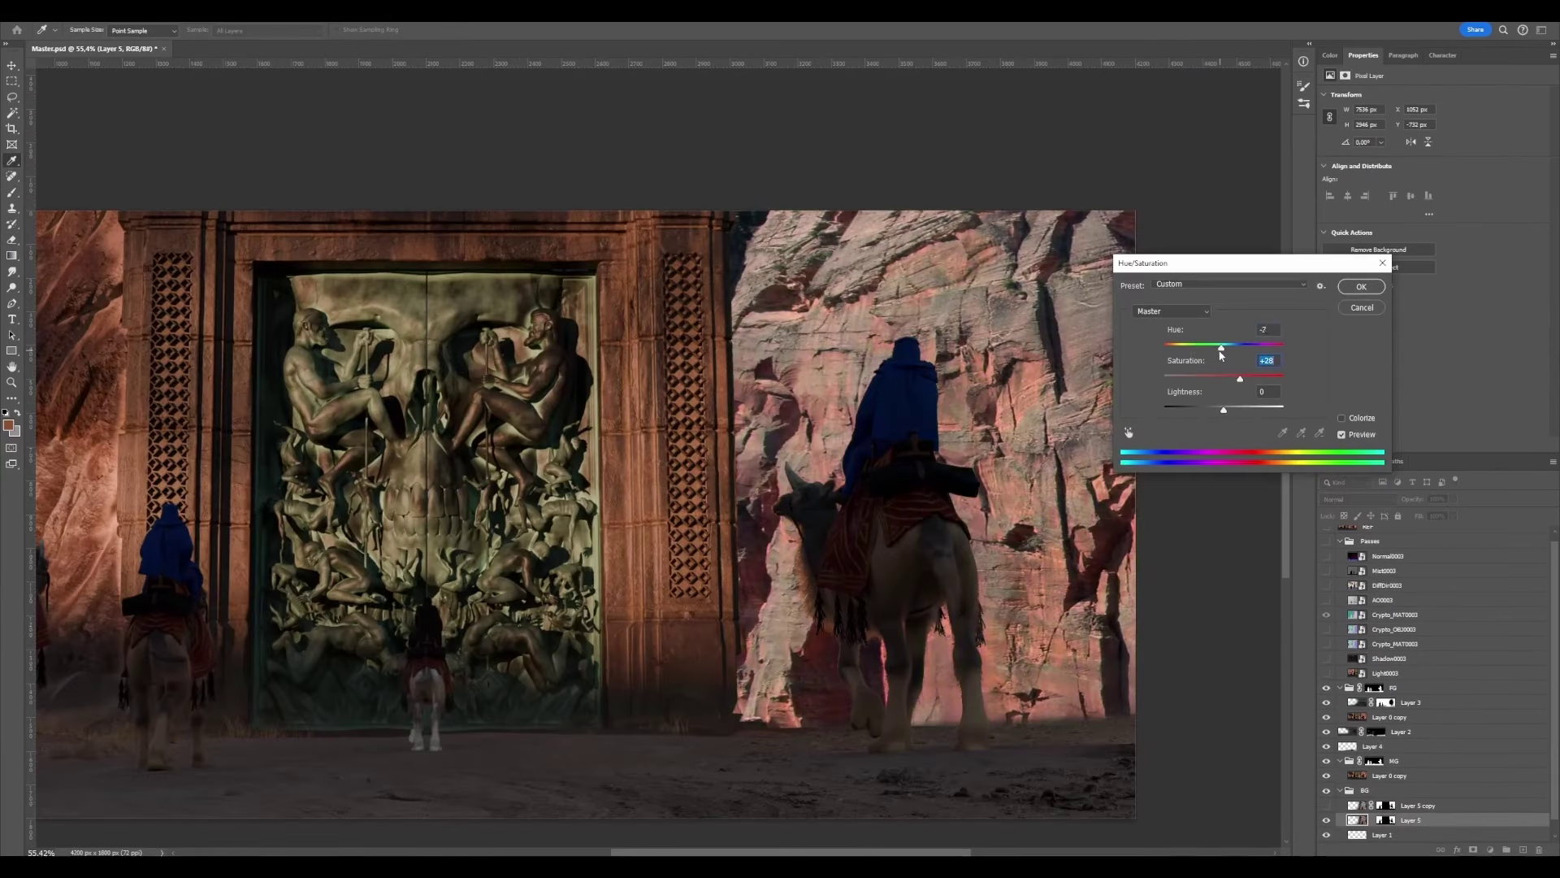
left_click_drag(1231, 408, 1217, 411)
Apply Hue/Saturation limited to the blues and set mask levels to 247 black, 255 white.
key("Return")
key("ctrl+u")
left_click(1172, 311)
left_click(1170, 376)
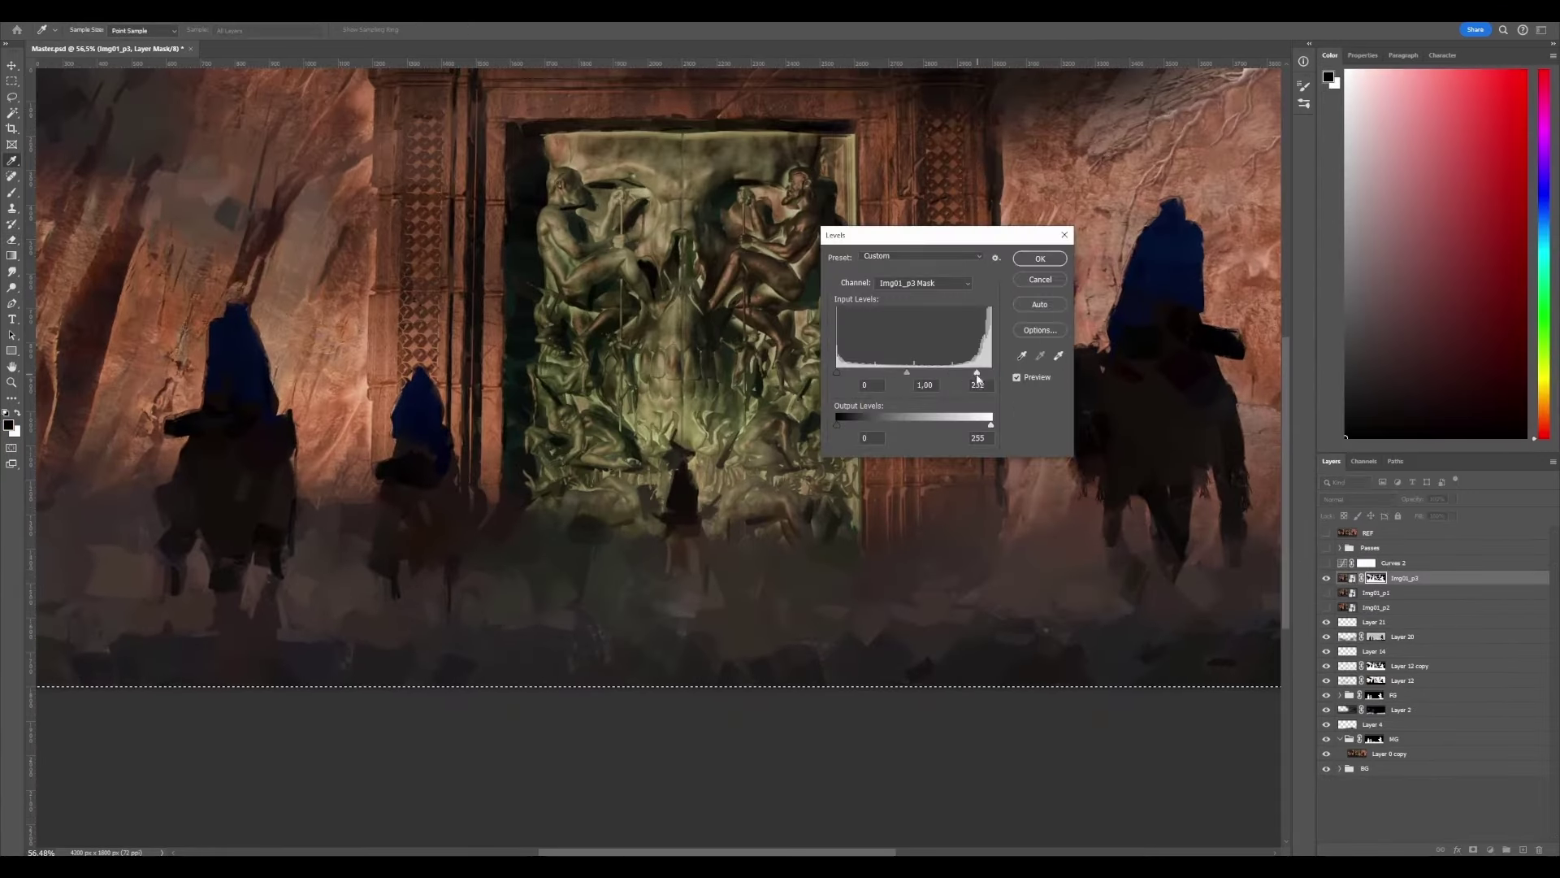
left_click_drag(978, 373, 991, 373)
left_click_drag(837, 373, 986, 373)
key("Return")
key("e")
View the Img01_p3 mask and toggle Curves 3 to compare the brightened door.
left_click(1375, 578, "alt")
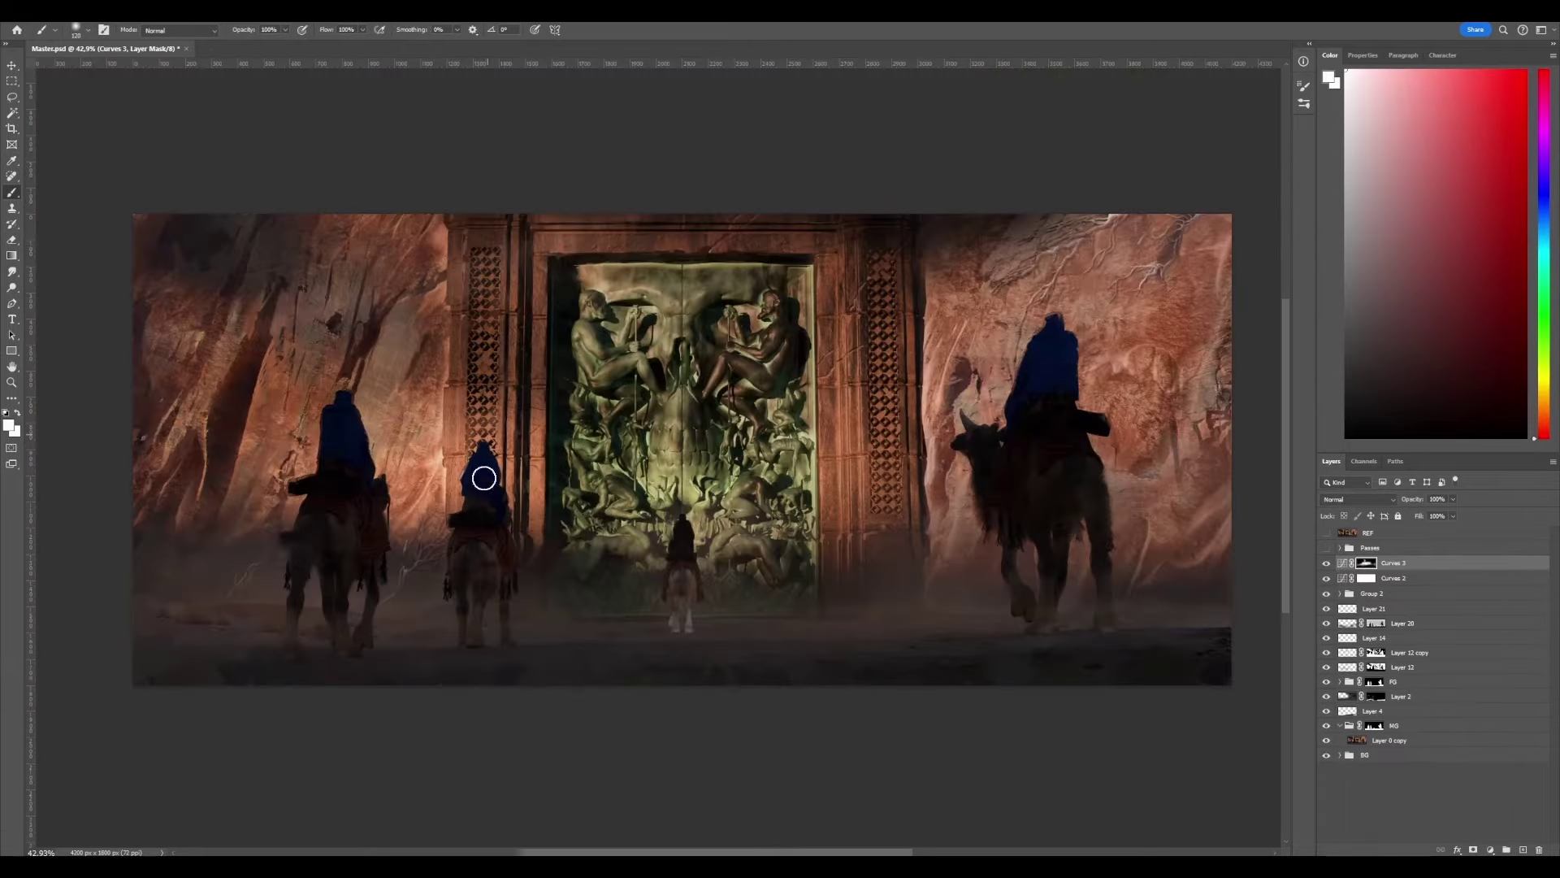
key("z")
scroll(866, 453, "down", 3, "alt")
scroll(866, 453, "up", 2, "alt")
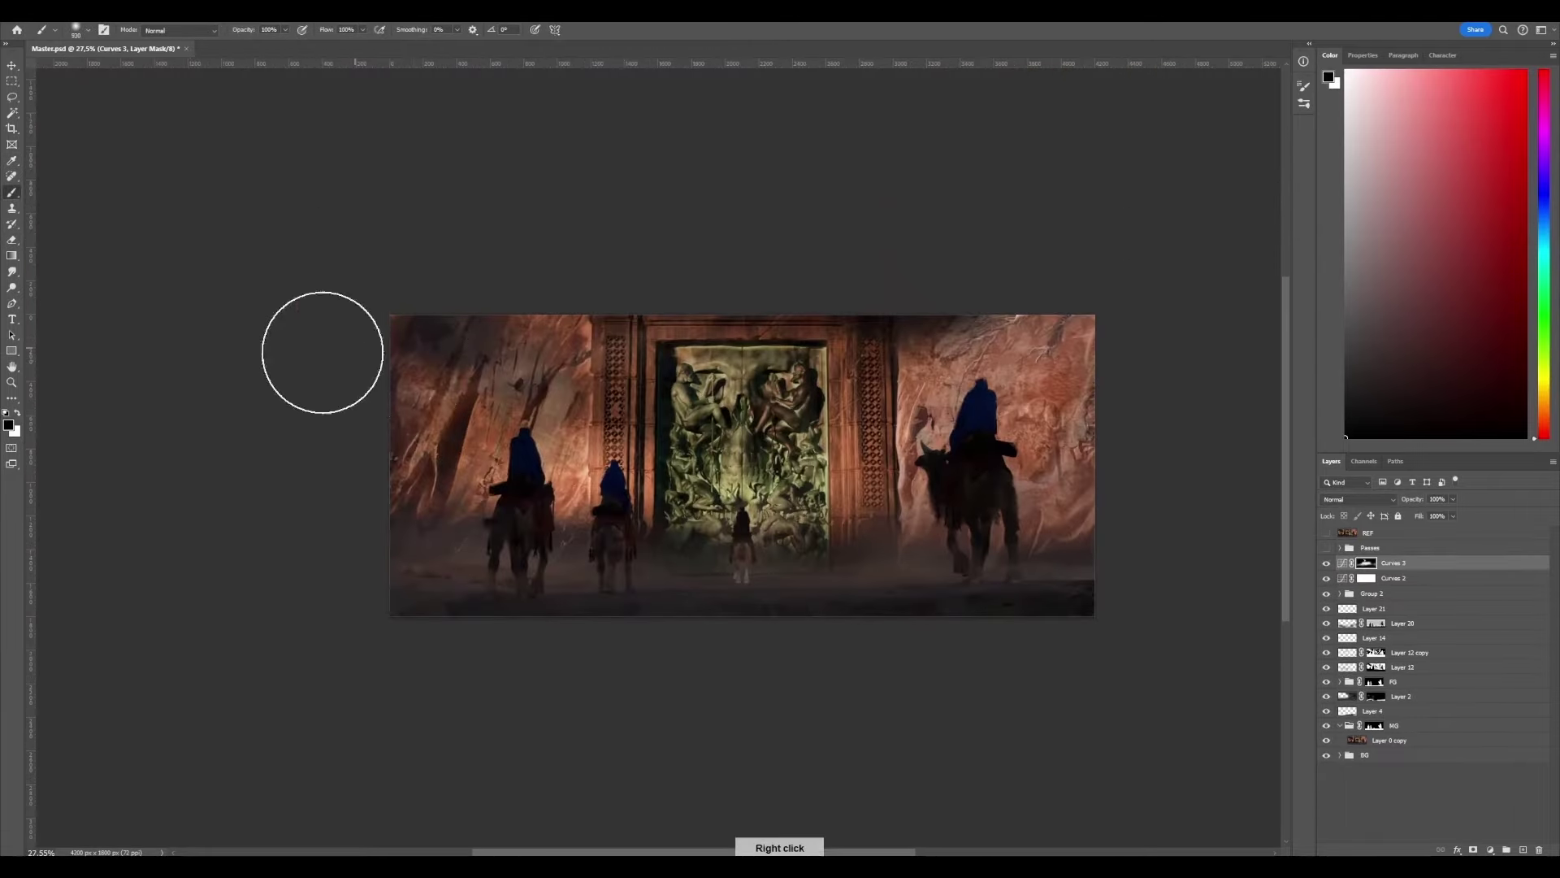
scroll(867, 453, "up", 1, "alt")
key("b")
left_click(1326, 563)
left_click(1326, 563)
Select Curves 3 through Group 2 and compare the smoother alternate version, keeping the original.
left_click(1381, 593, "shift")
scroll(1158, 500, "up", 2, "alt")
left_click(1326, 539)
left_click(1326, 540)
left_click(1326, 539)
left_click(1326, 539)
left_click(1326, 539)
left_click(1326, 539)
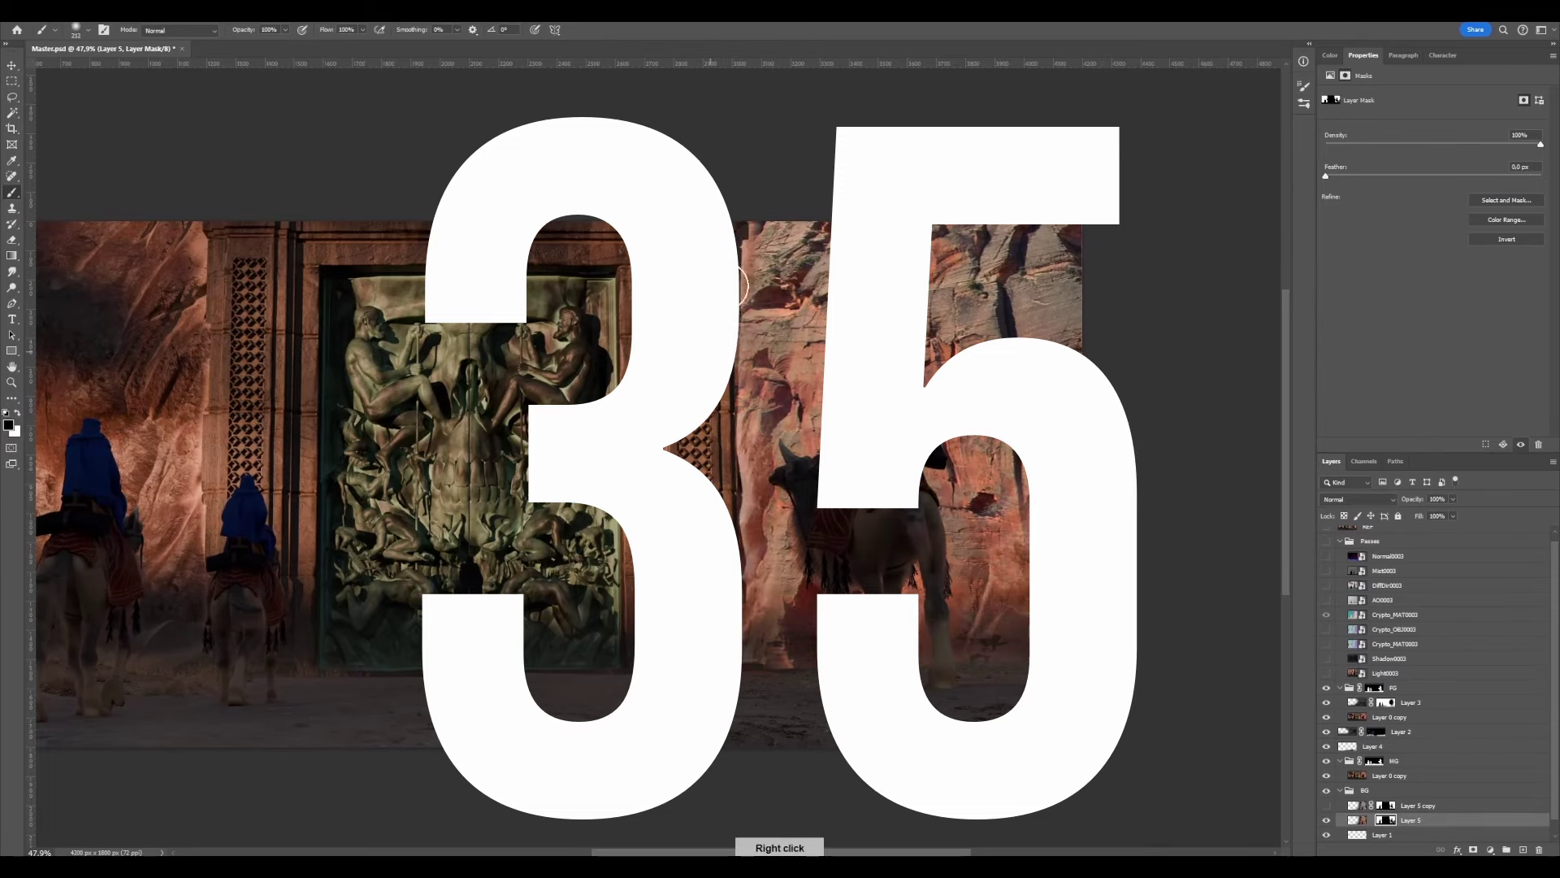
Resize the brush for painting Layer 5's mask over the right-hand rocks.
right_click_drag(763, 186, 805, 340, "alt")
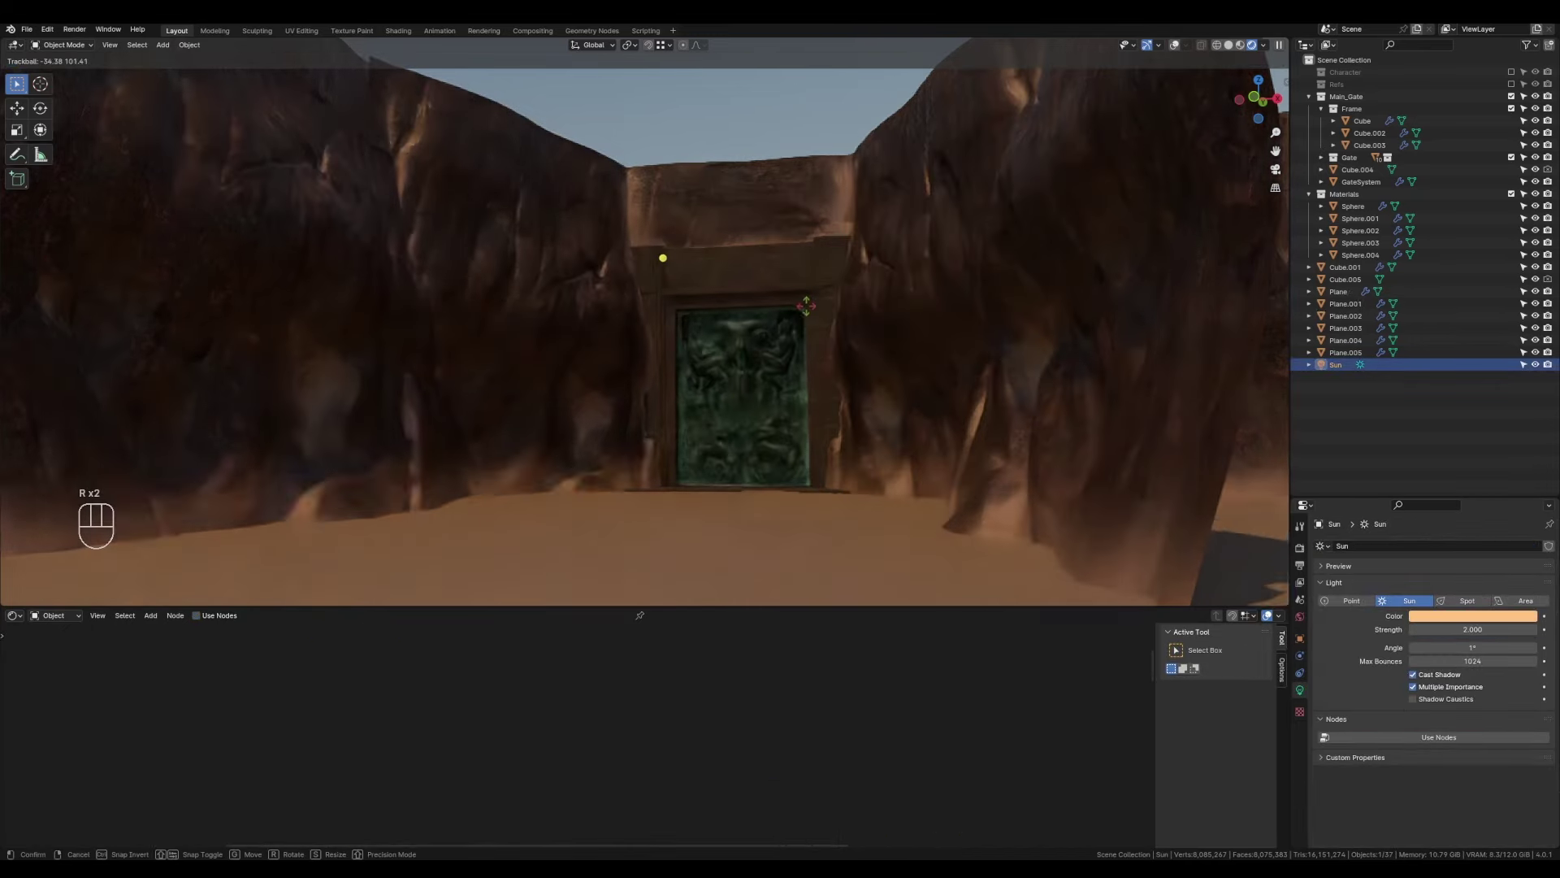
Rotate the sun to relight the scene and lower the pebble ground plane along Z.
left_click(934, 339)
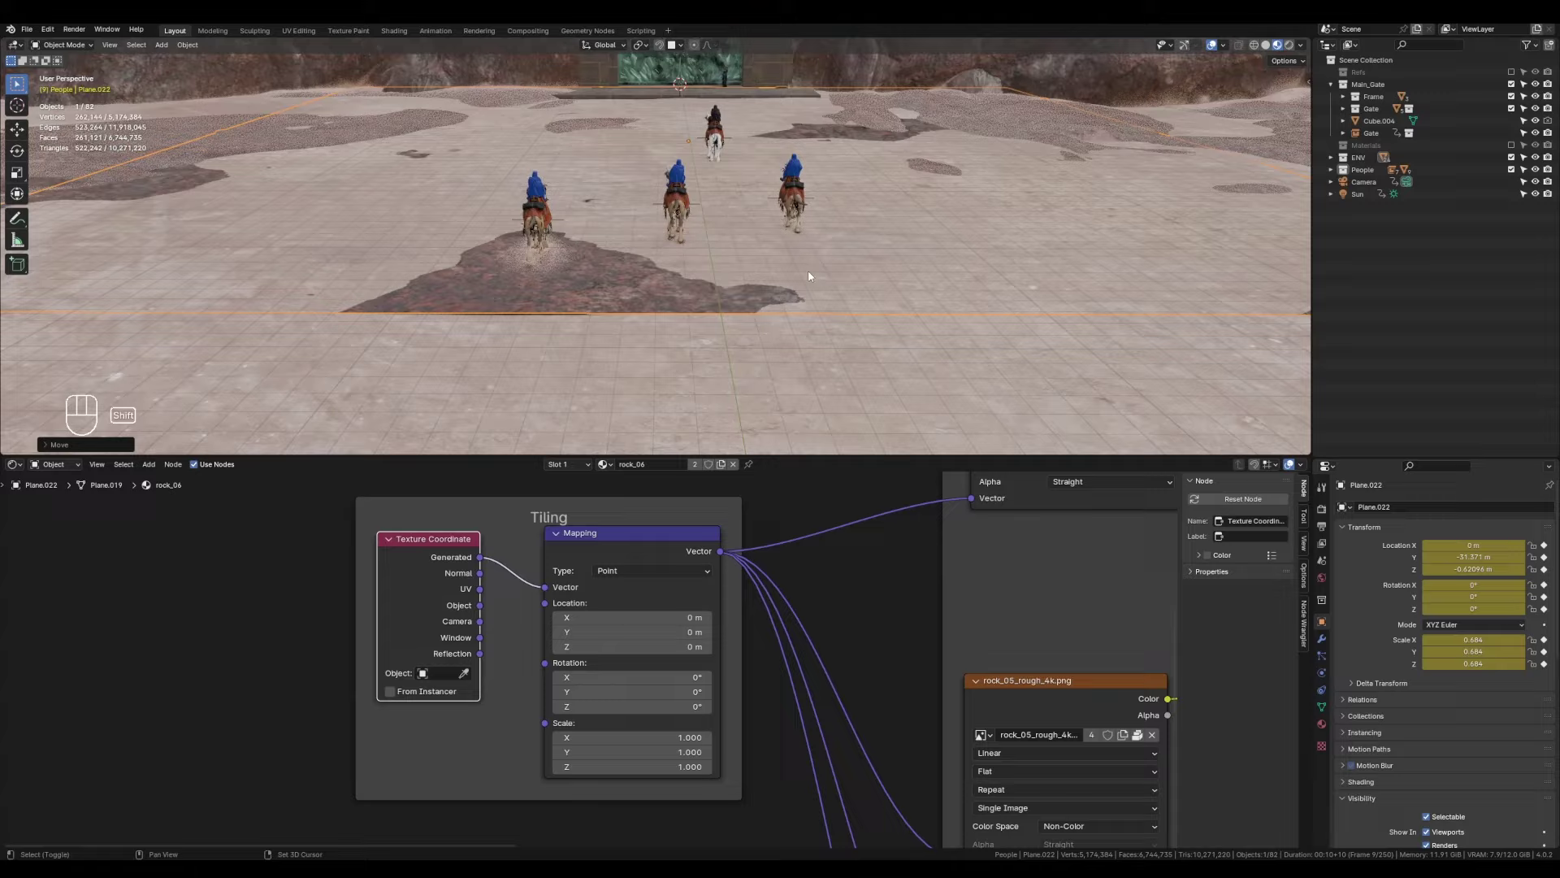
key("g")
key("z")
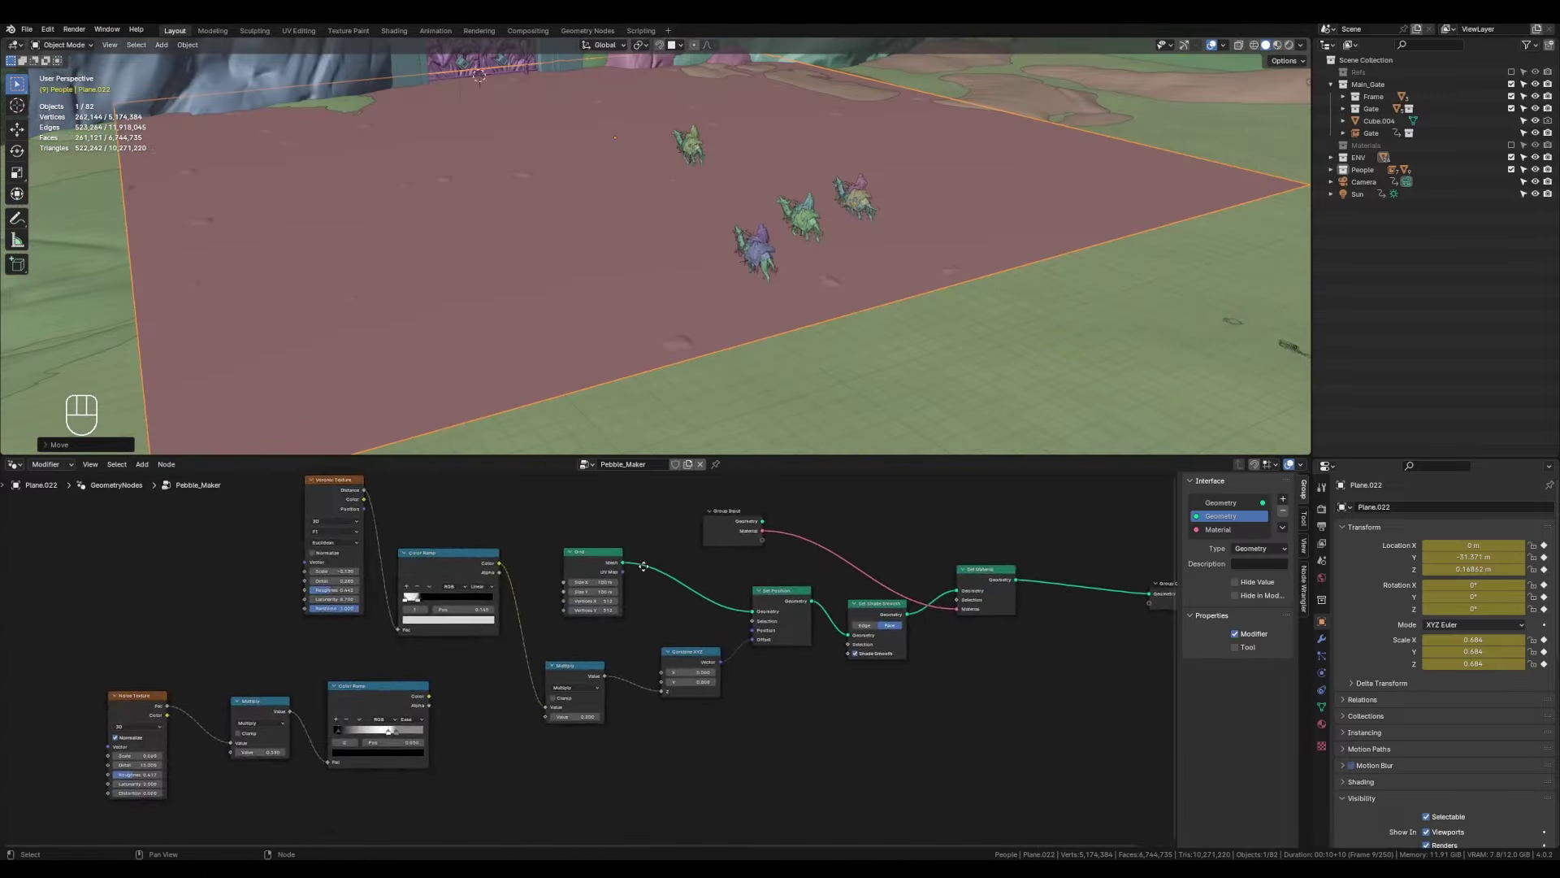
scroll(644, 567, "up", 4)
key("g")
key("z")
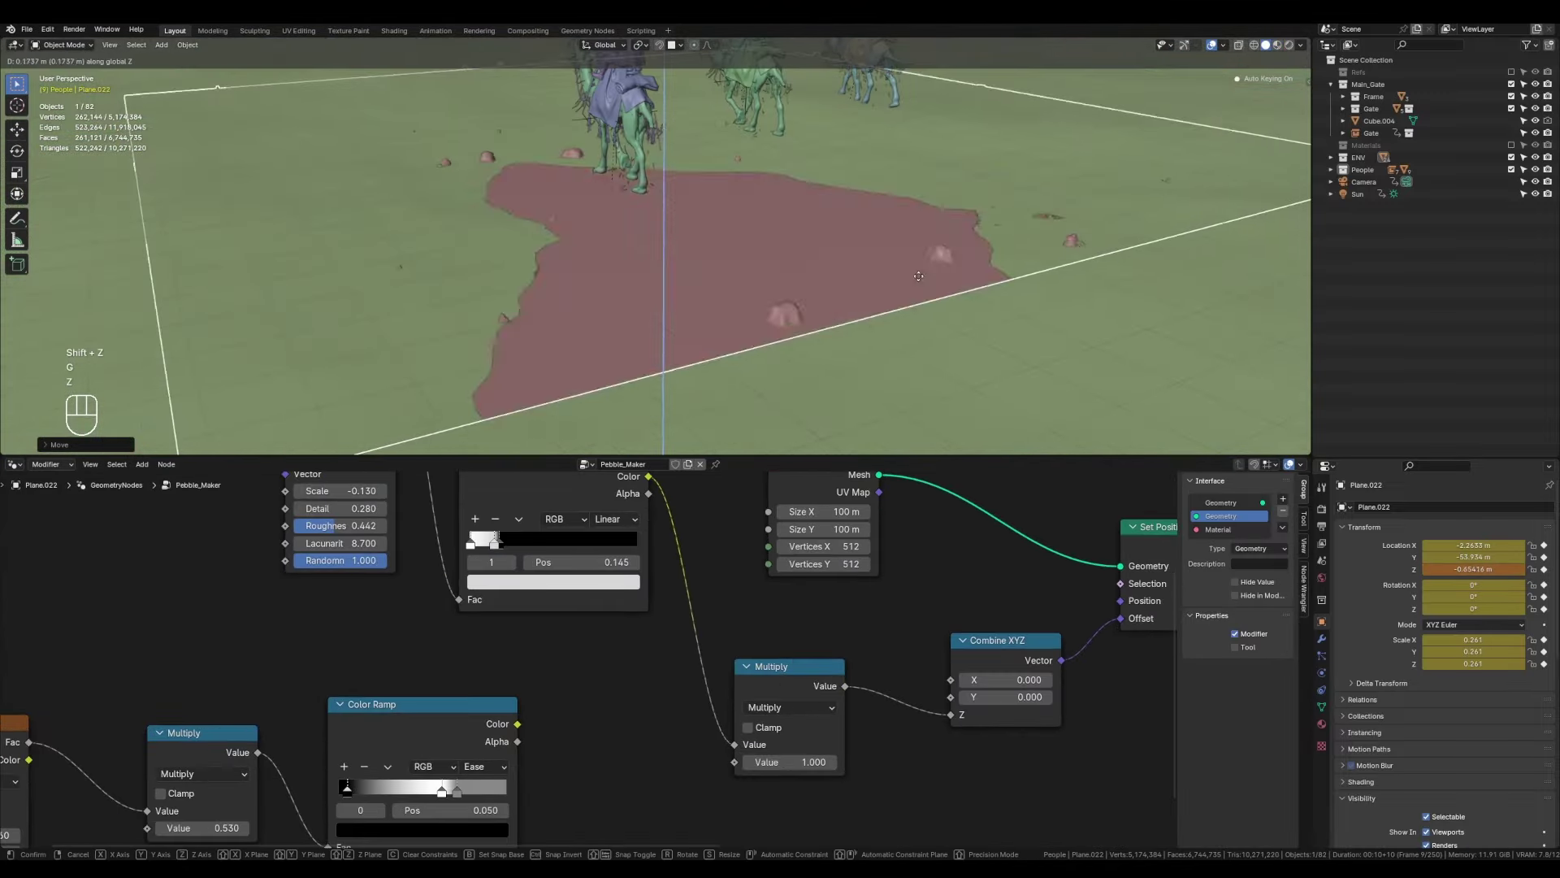
scroll(613, 661, "up", 2)
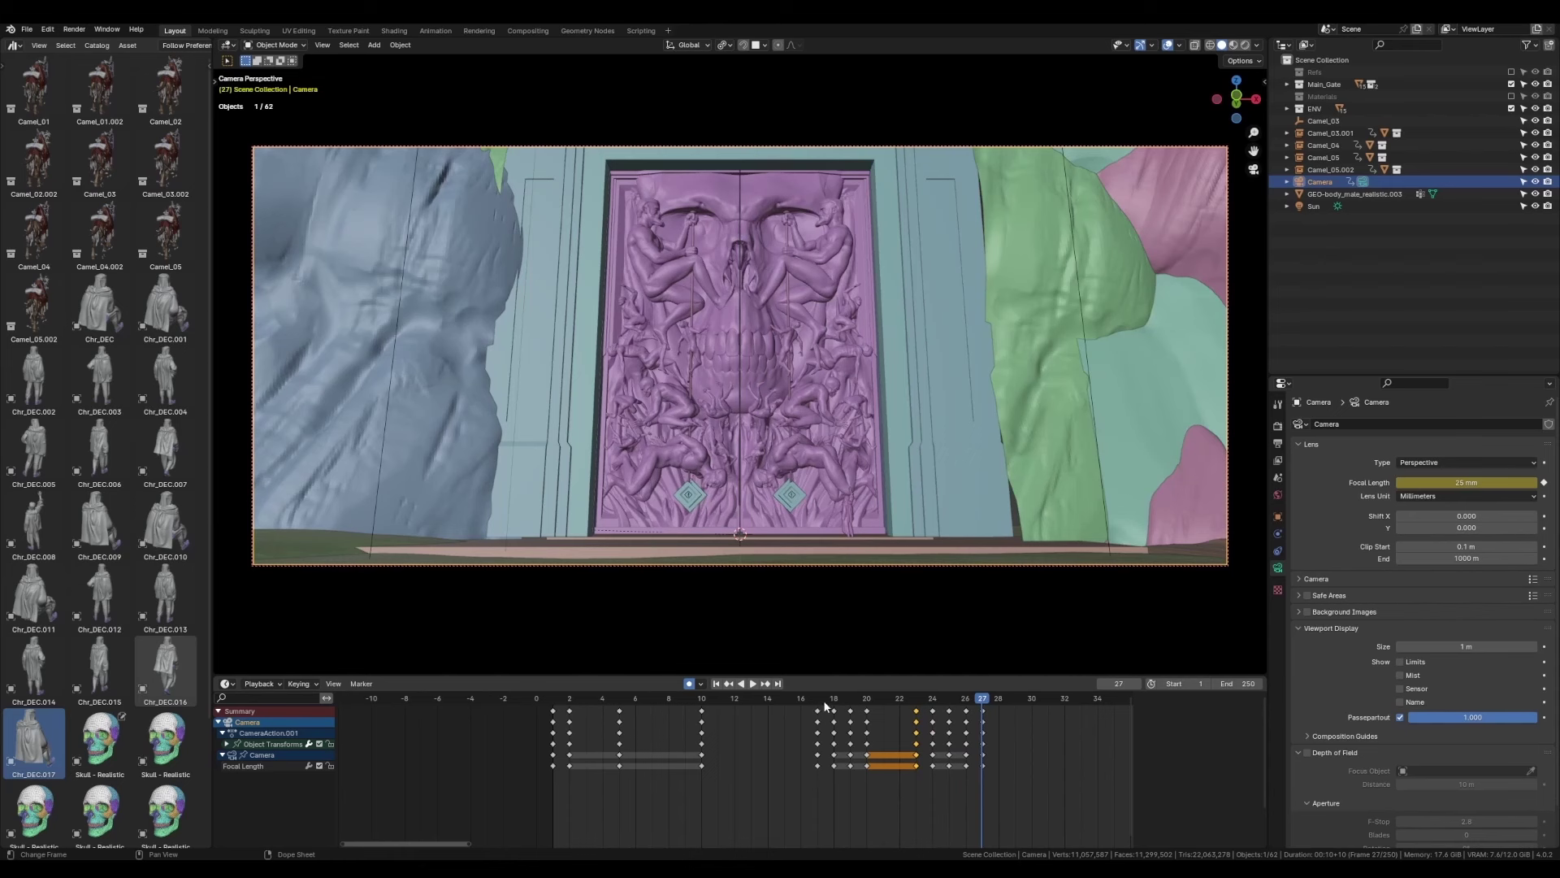
Go to frame 18, box-select the camera focal-length keys, and play the animation.
left_click_drag(823, 699, 819, 704)
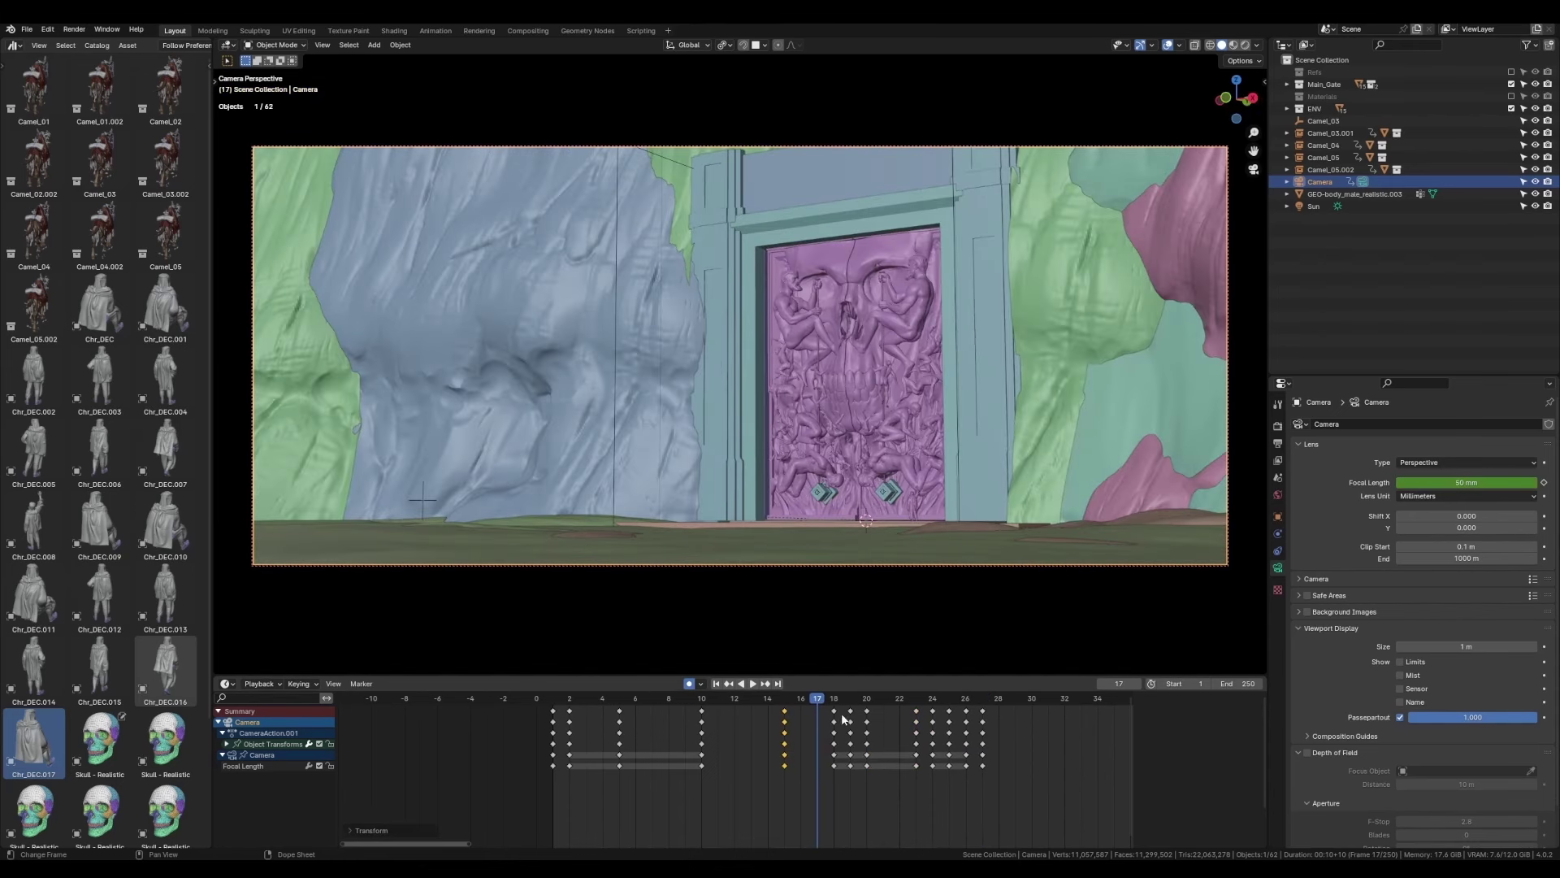
key("Right")
left_click_drag(1041, 778, 885, 783)
scroll(885, 783, "down", 3)
key("space")
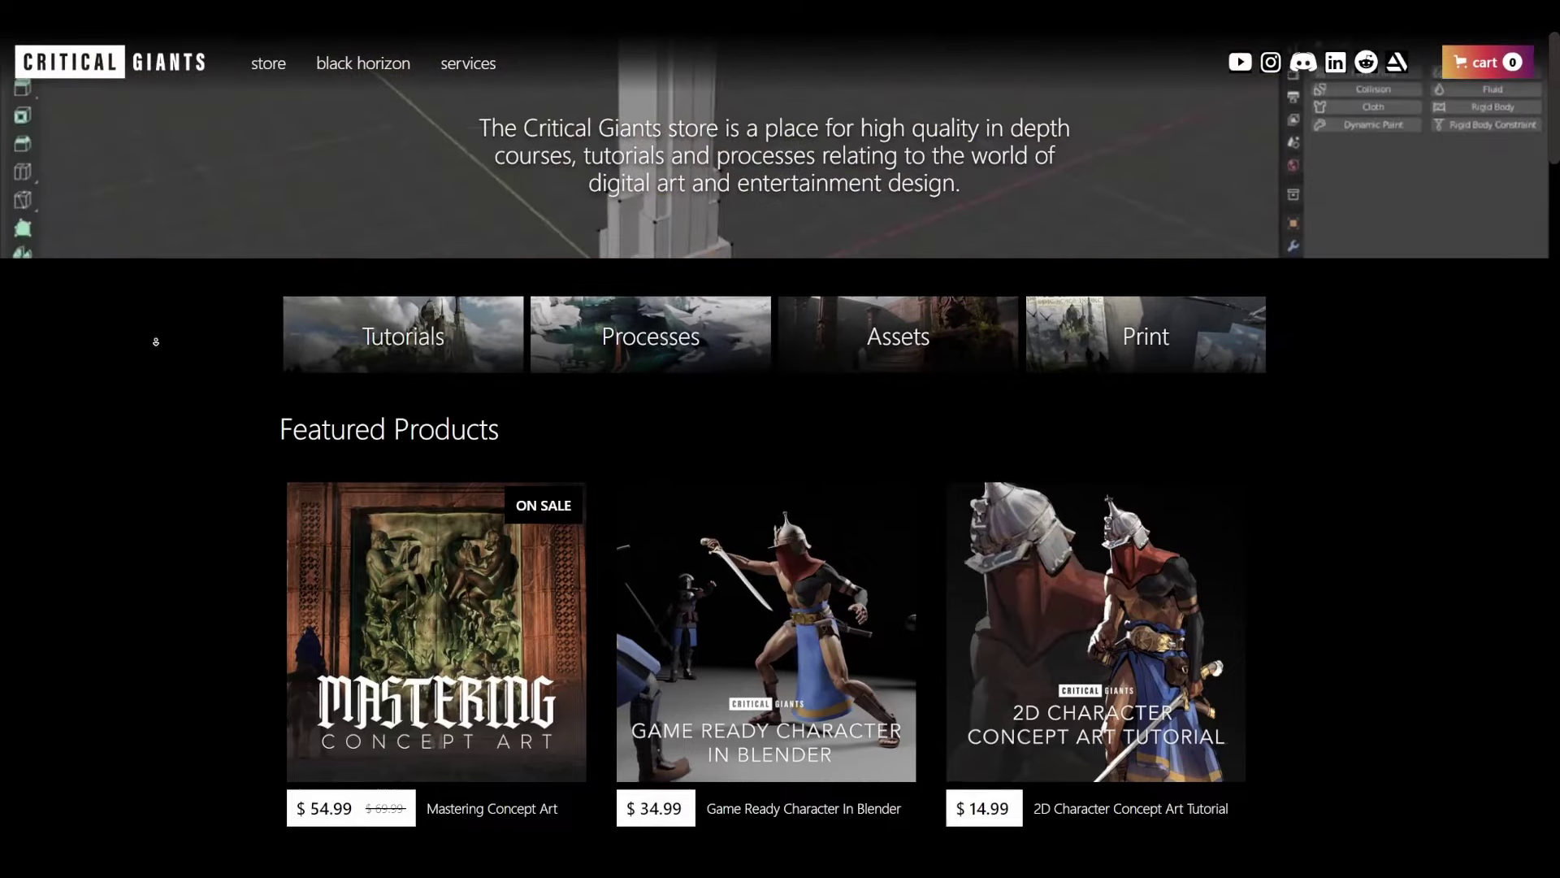
Scroll the store page and open the $54.99 Mastering Concept Art featured product.
scroll(154, 345, "down", 2)
scroll(154, 350, "down", 3)
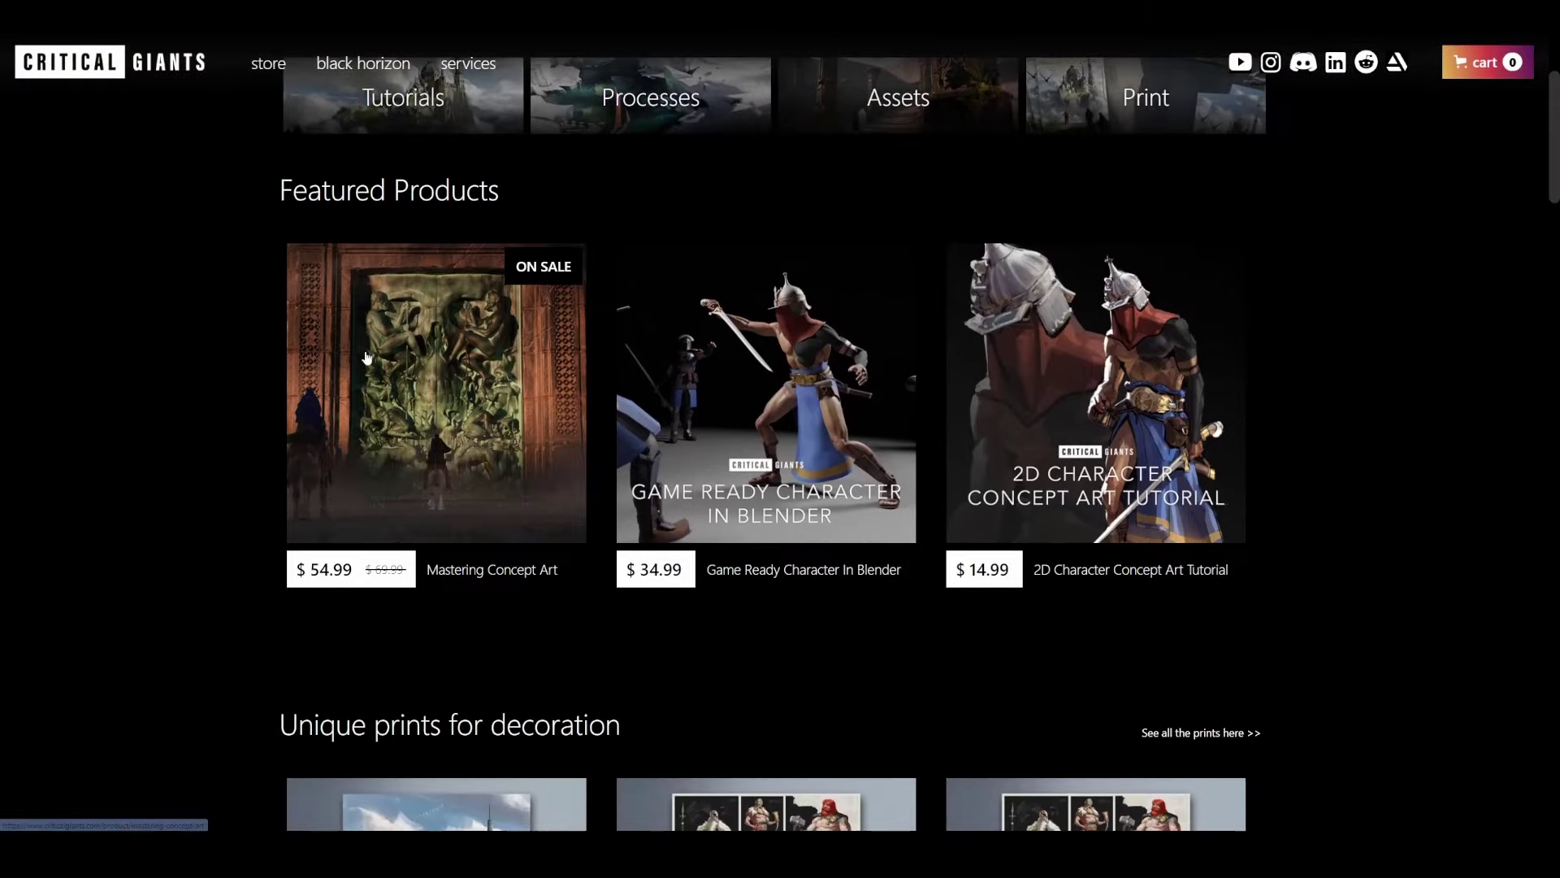
left_click(366, 358)
scroll(399, 363, "down", 4)
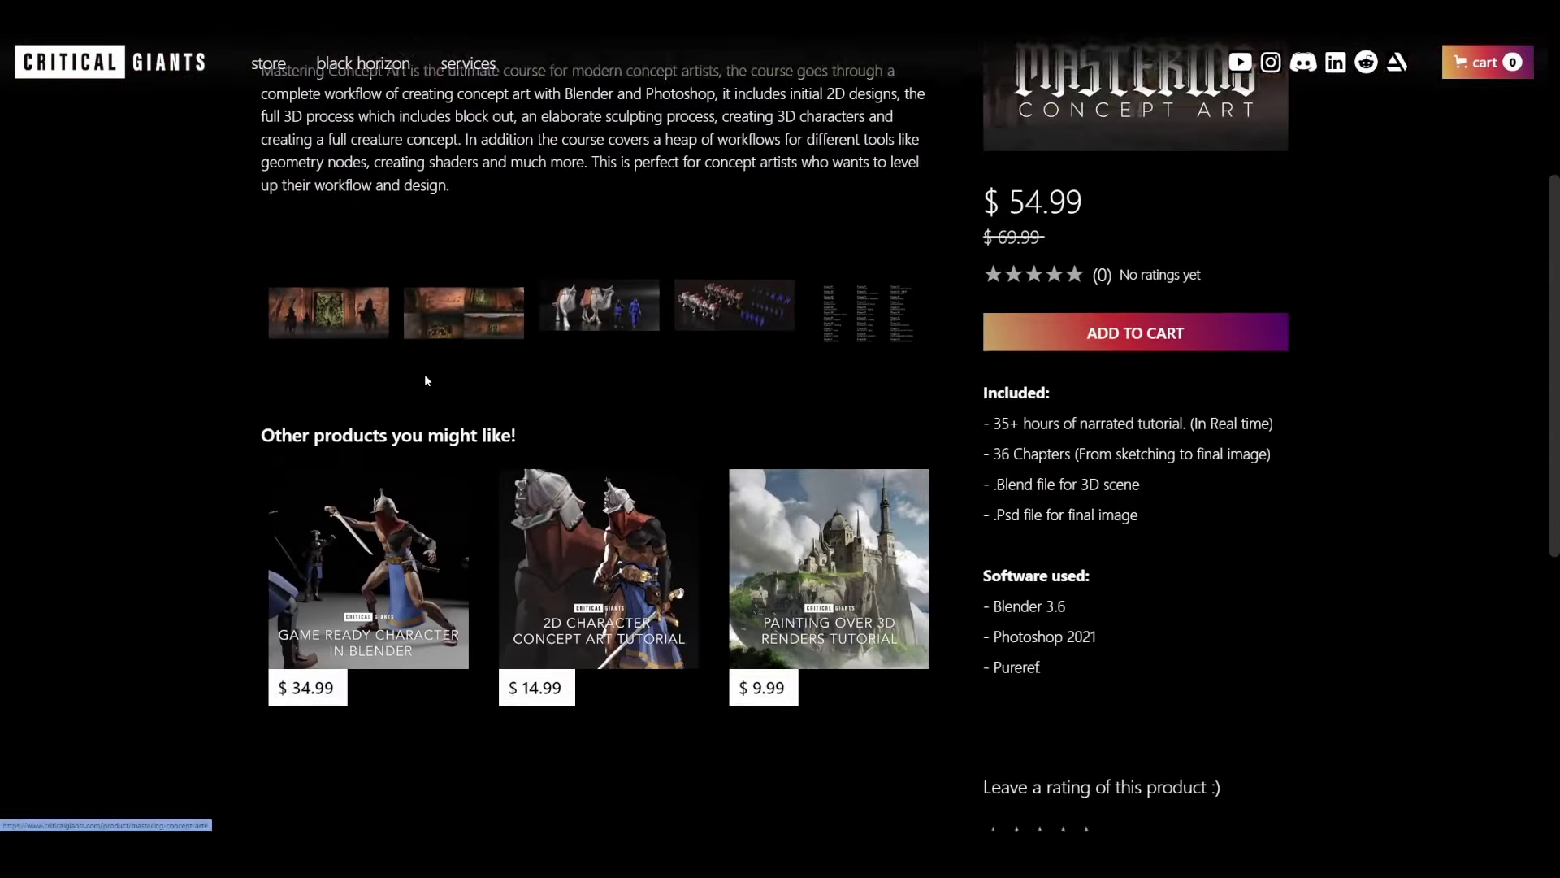